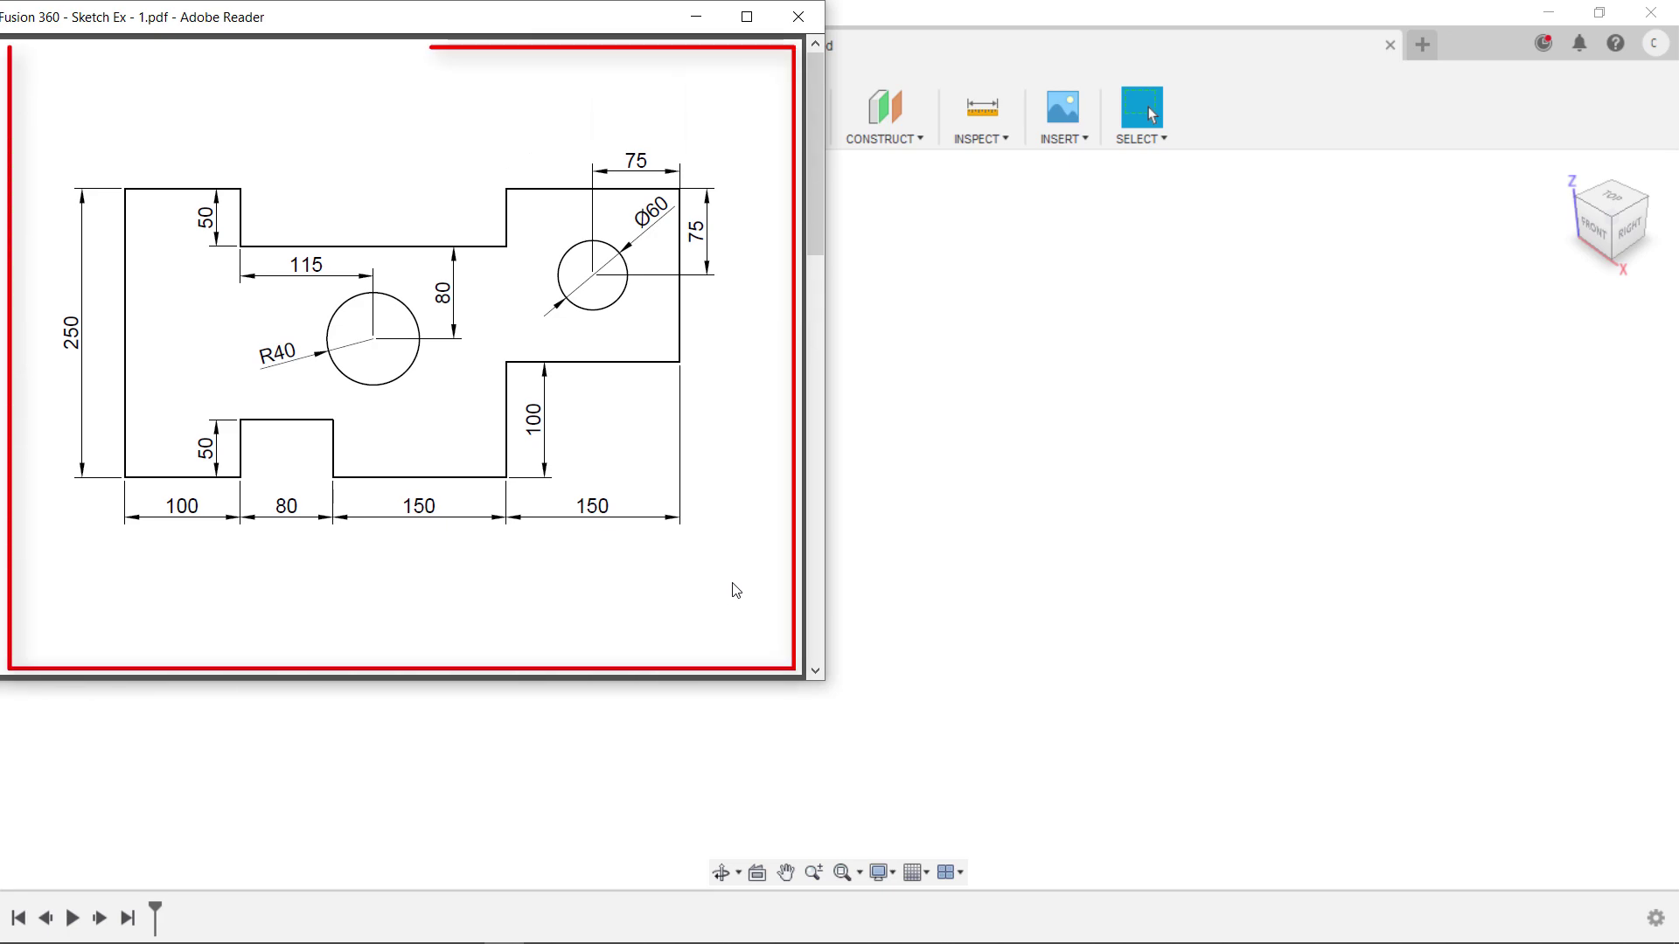
- Subscribe to the CAD CAM Tutorials YouTube channel and set its notifications to All
{"action": "scroll", "coordinate": [736, 591], "scroll_direction": "down", "scroll_amount": 5}
{"action": "scroll", "coordinate": [736, 591], "scroll_direction": "down", "scroll_amount": 5}
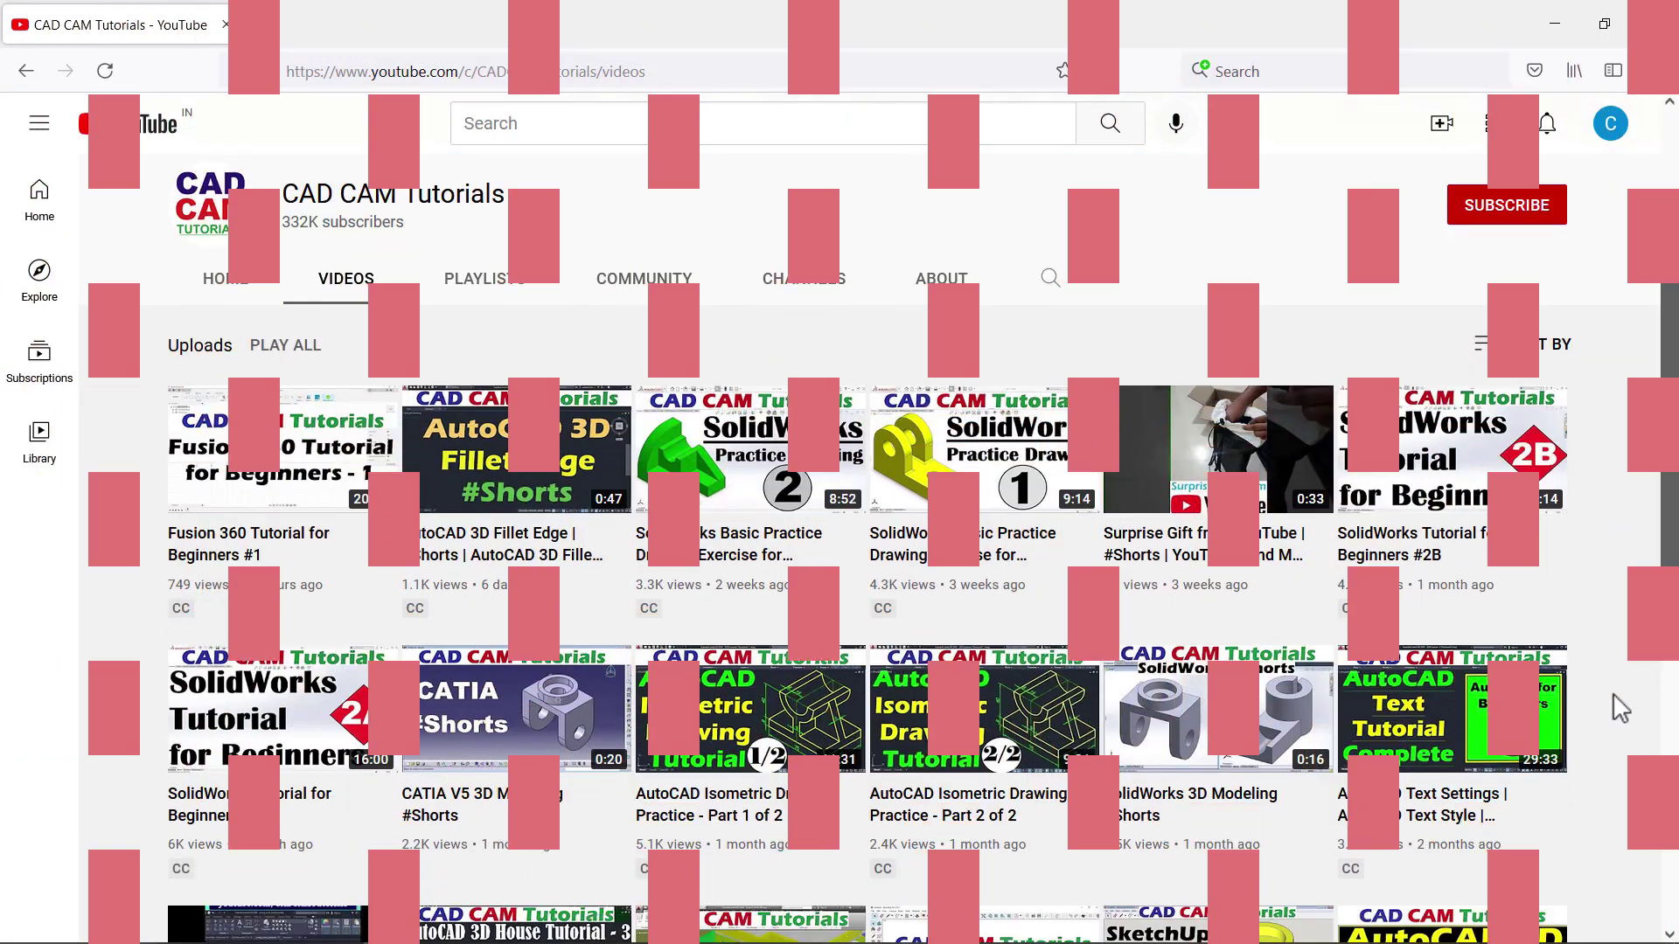
{"action": "scroll", "coordinate": [1613, 692], "scroll_direction": "down", "scroll_amount": 5}
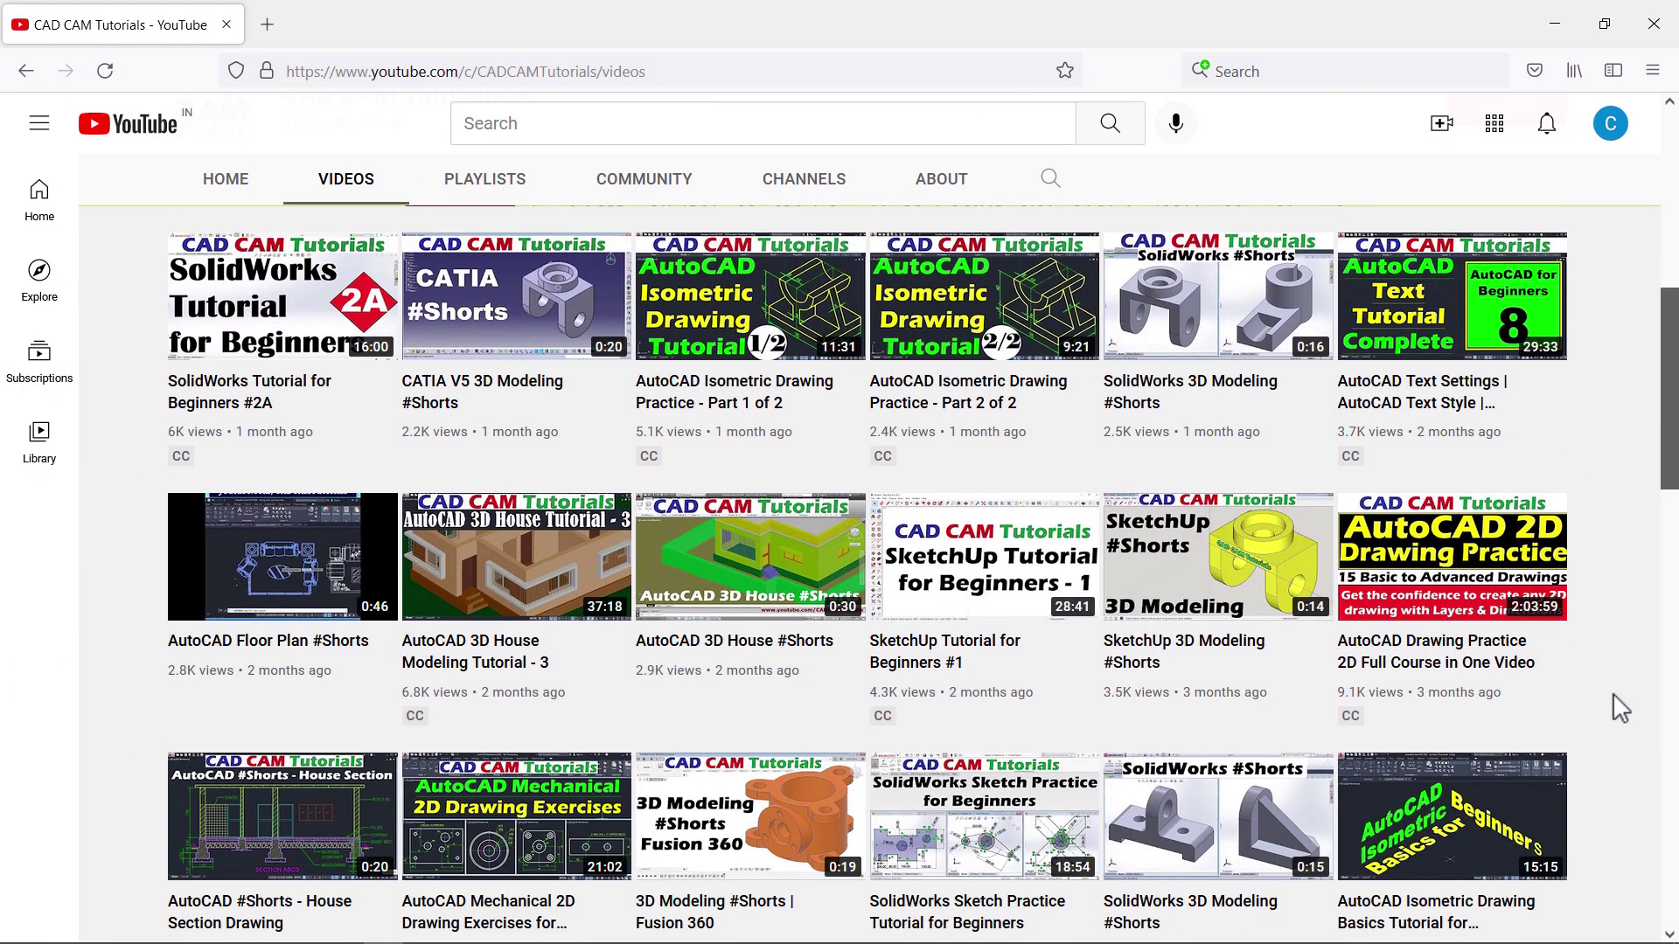
{"action": "scroll", "coordinate": [1614, 695], "scroll_direction": "down", "scroll_amount": 4}
{"action": "scroll", "coordinate": [1613, 696], "scroll_direction": "down", "scroll_amount": 3}
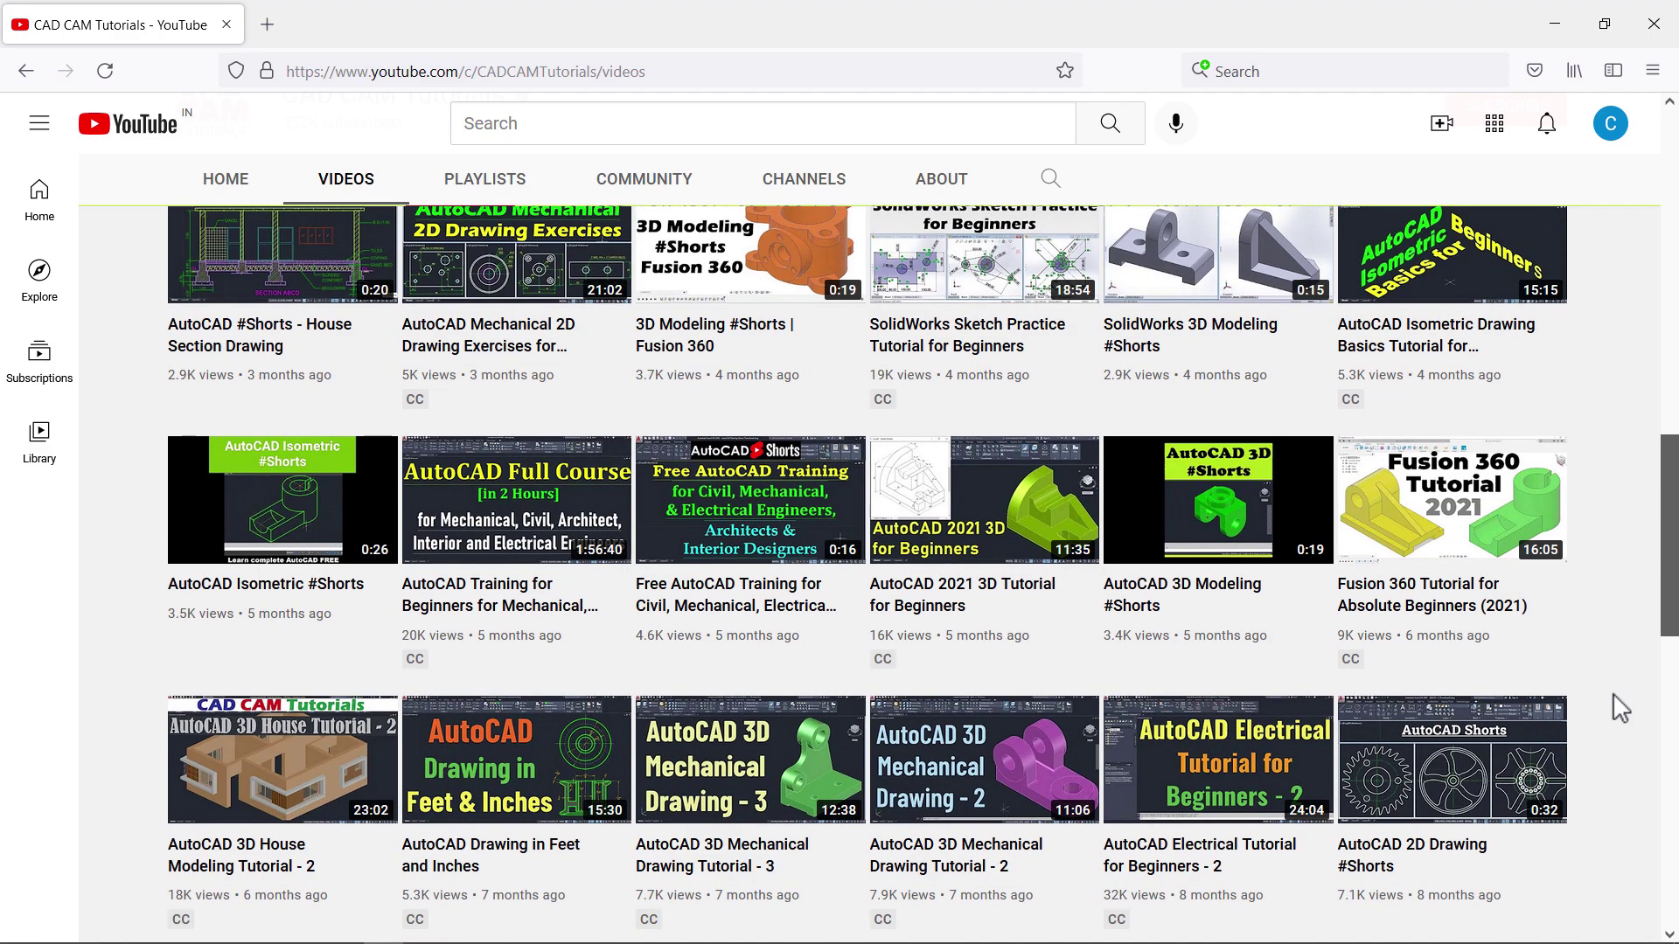
{"action": "scroll", "coordinate": [1612, 693], "scroll_direction": "up", "scroll_amount": 15}
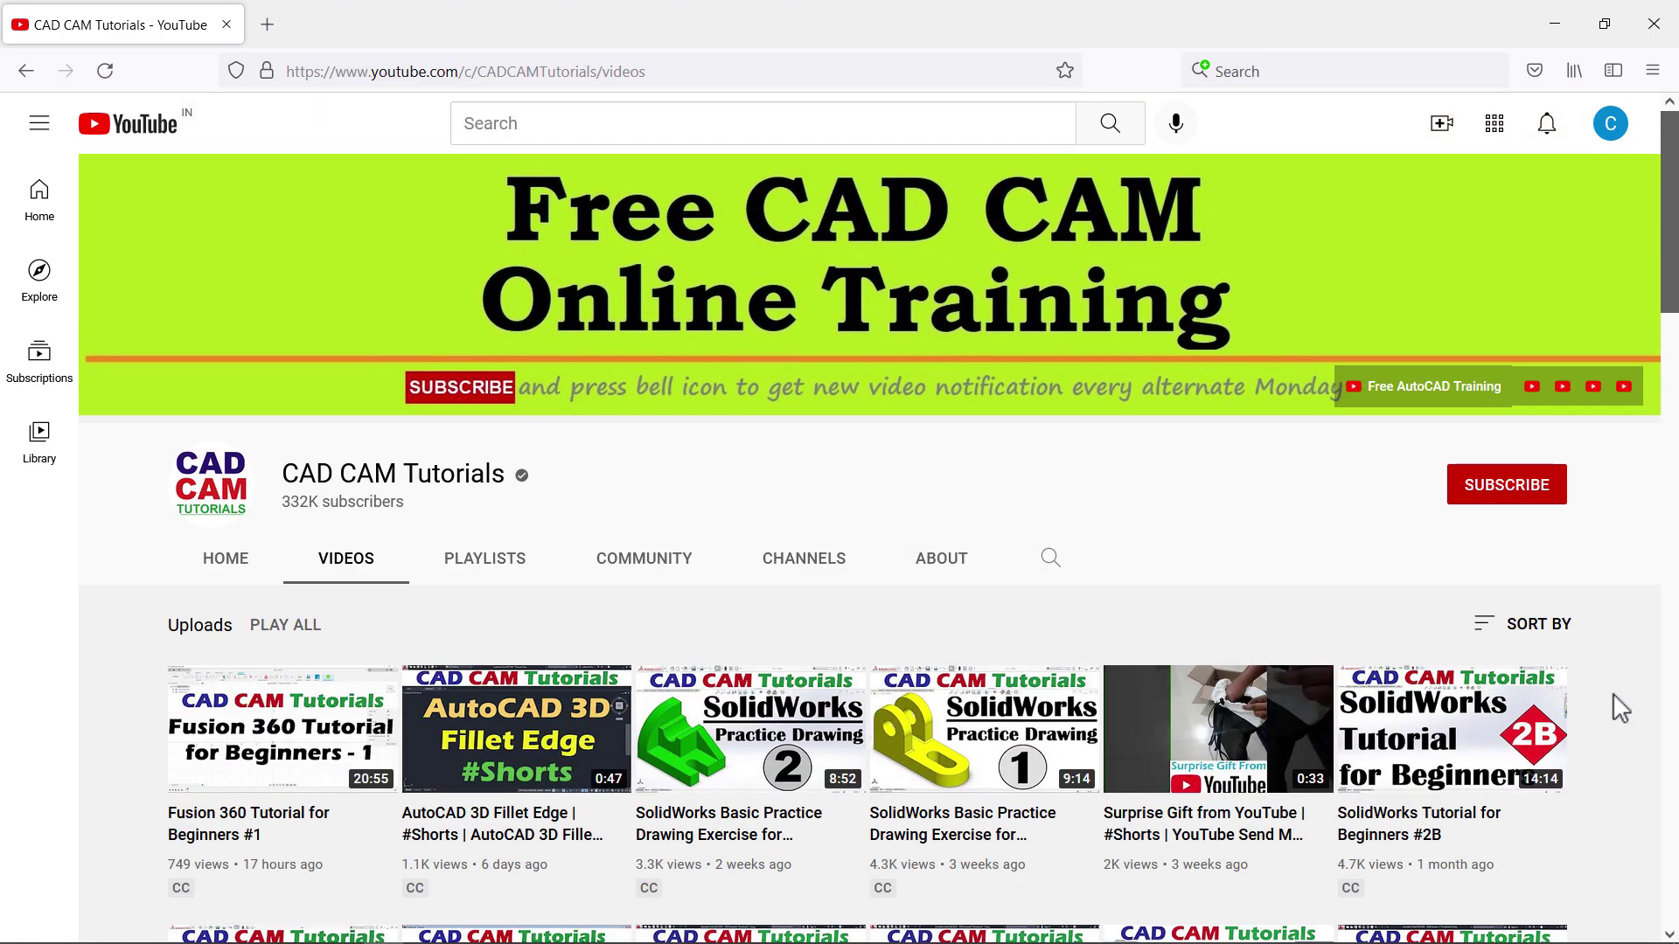
{"action": "left_click", "coordinate": [1491, 487]}
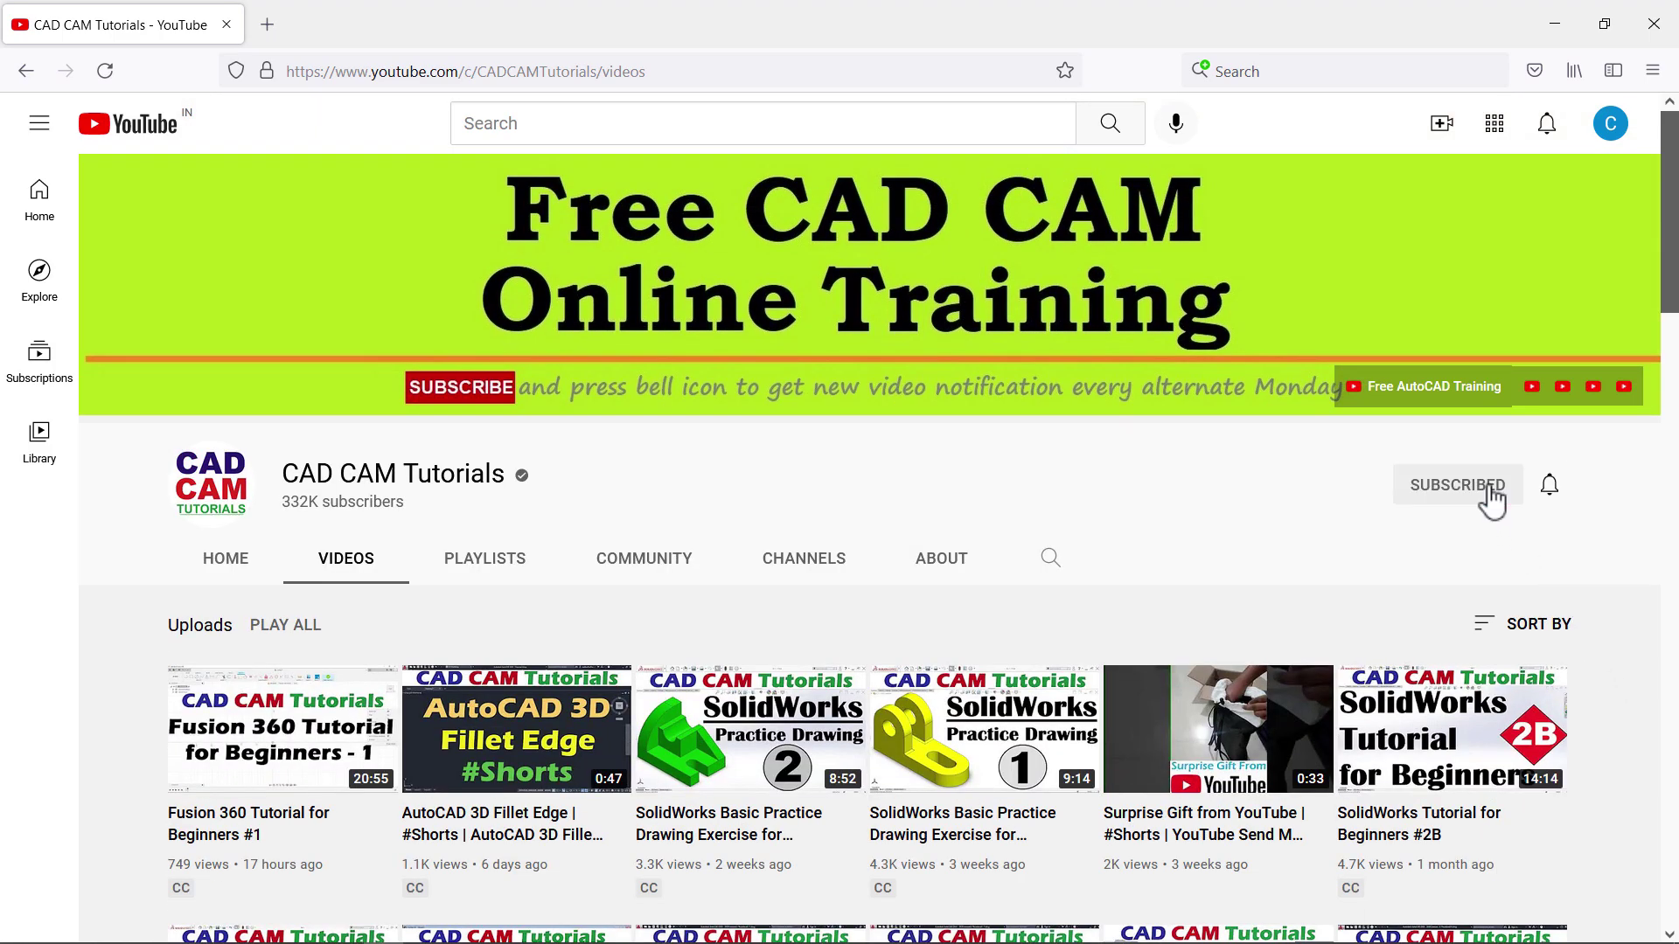
{"action": "left_click", "coordinate": [1549, 485]}
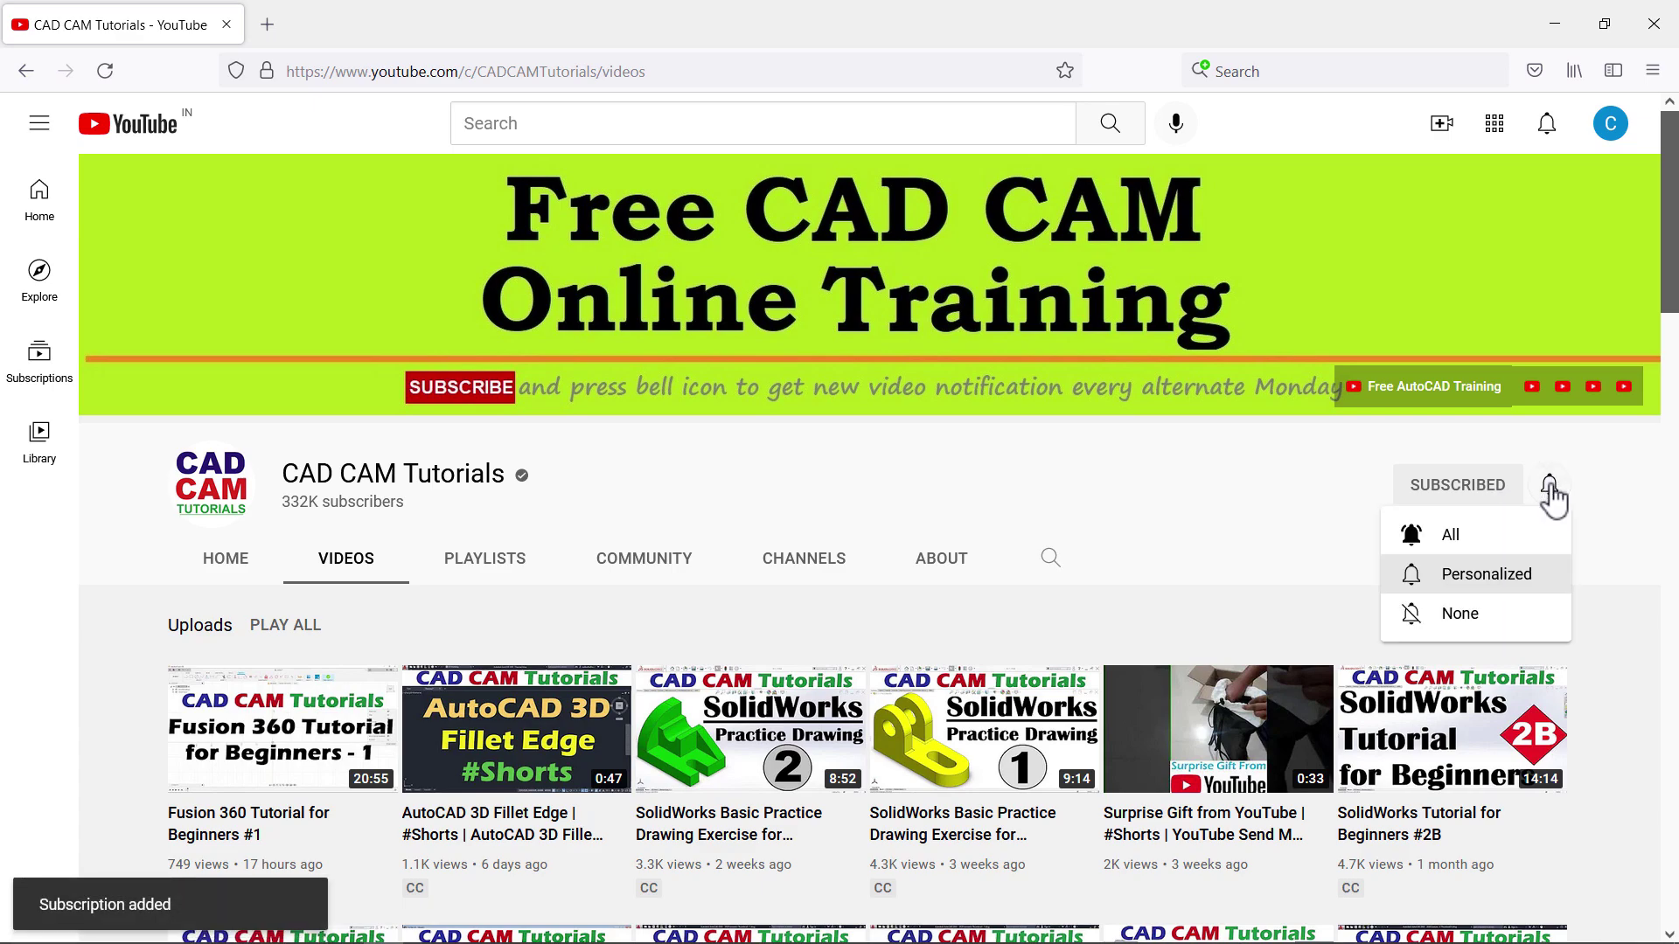
{"action": "left_click", "coordinate": [1416, 553]}
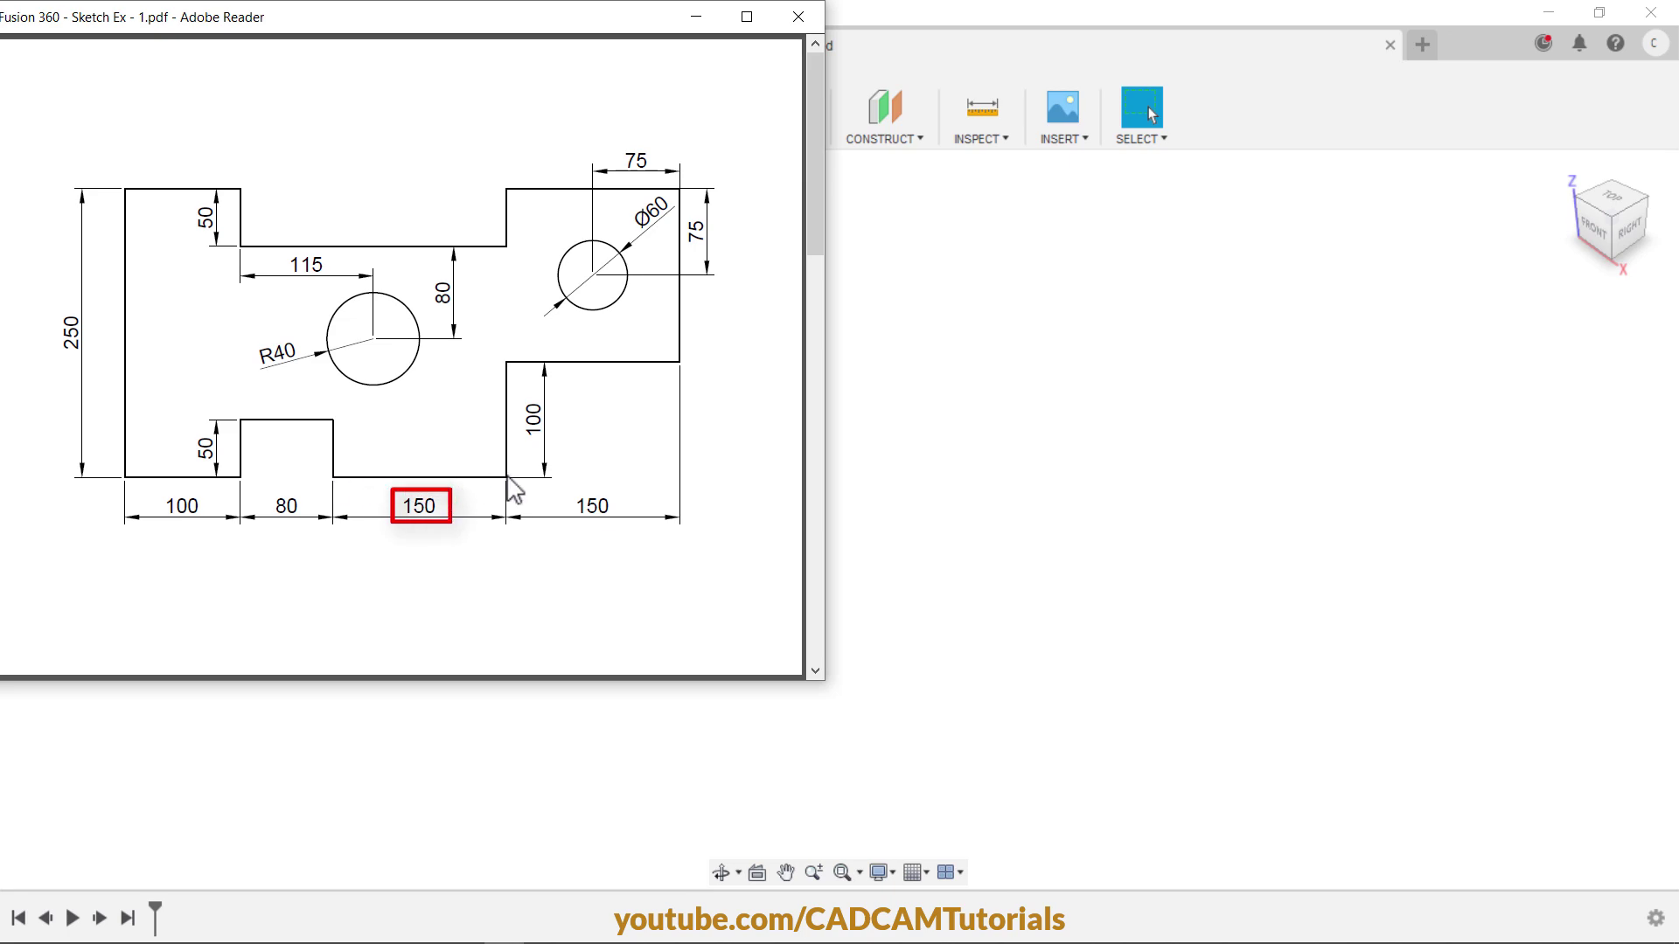
- Switch to Fusion 360, start a sketch on the horizontal XY plane and check the document units
{"action": "left_click", "coordinate": [1041, 417]}
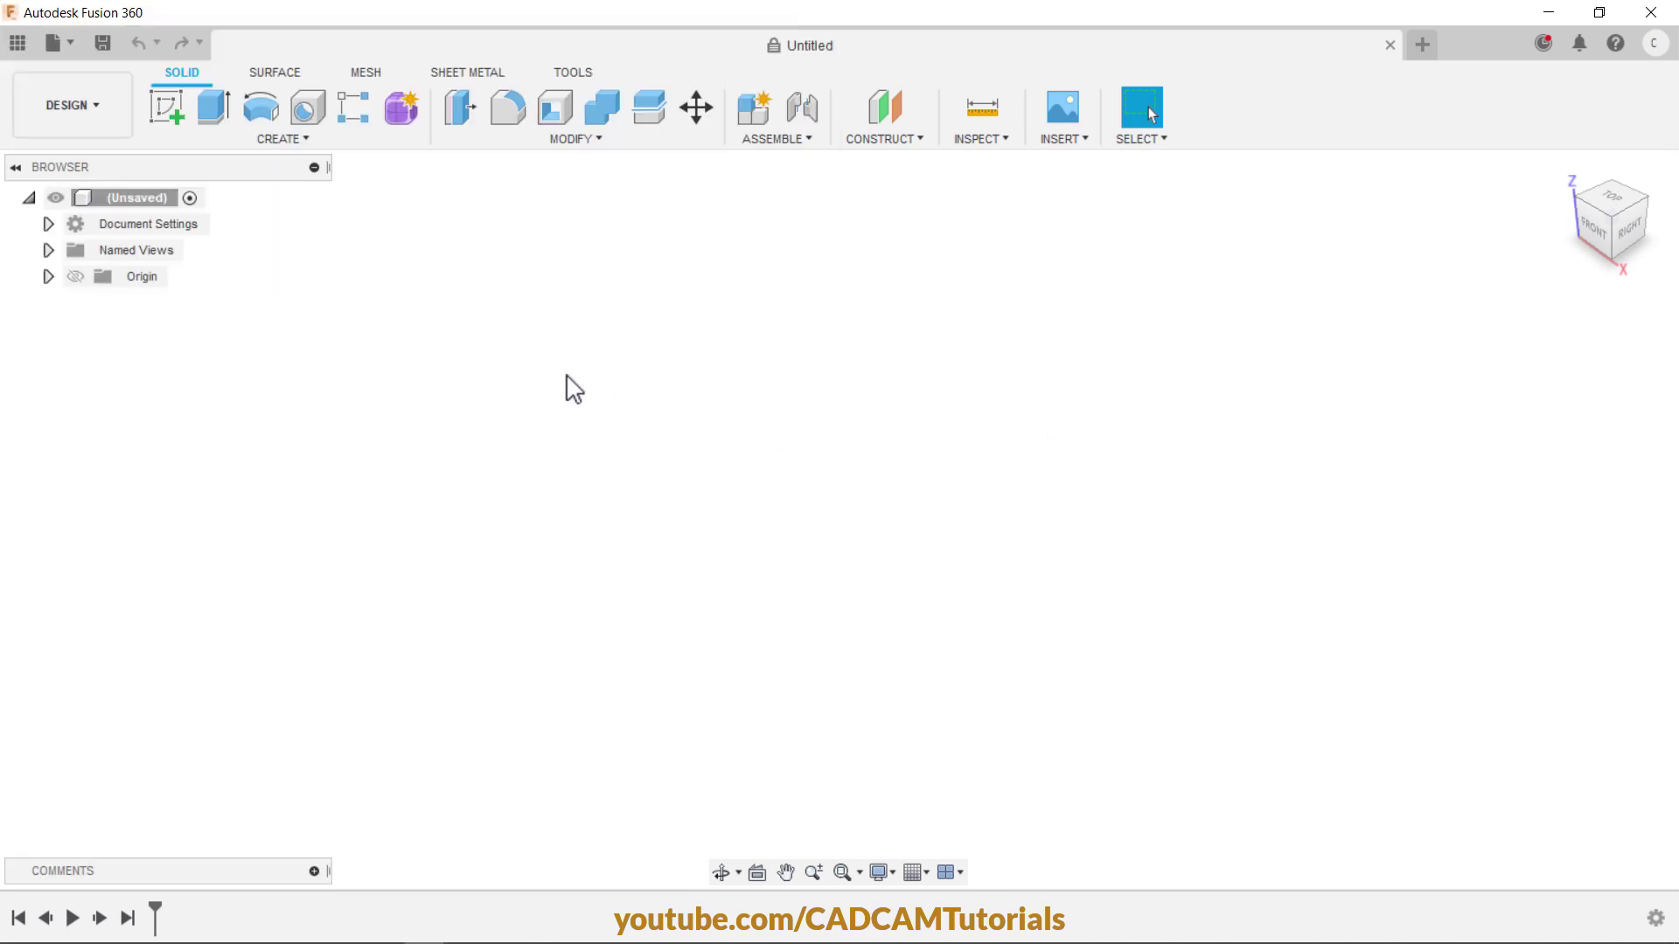
{"action": "left_click", "coordinate": [167, 109]}
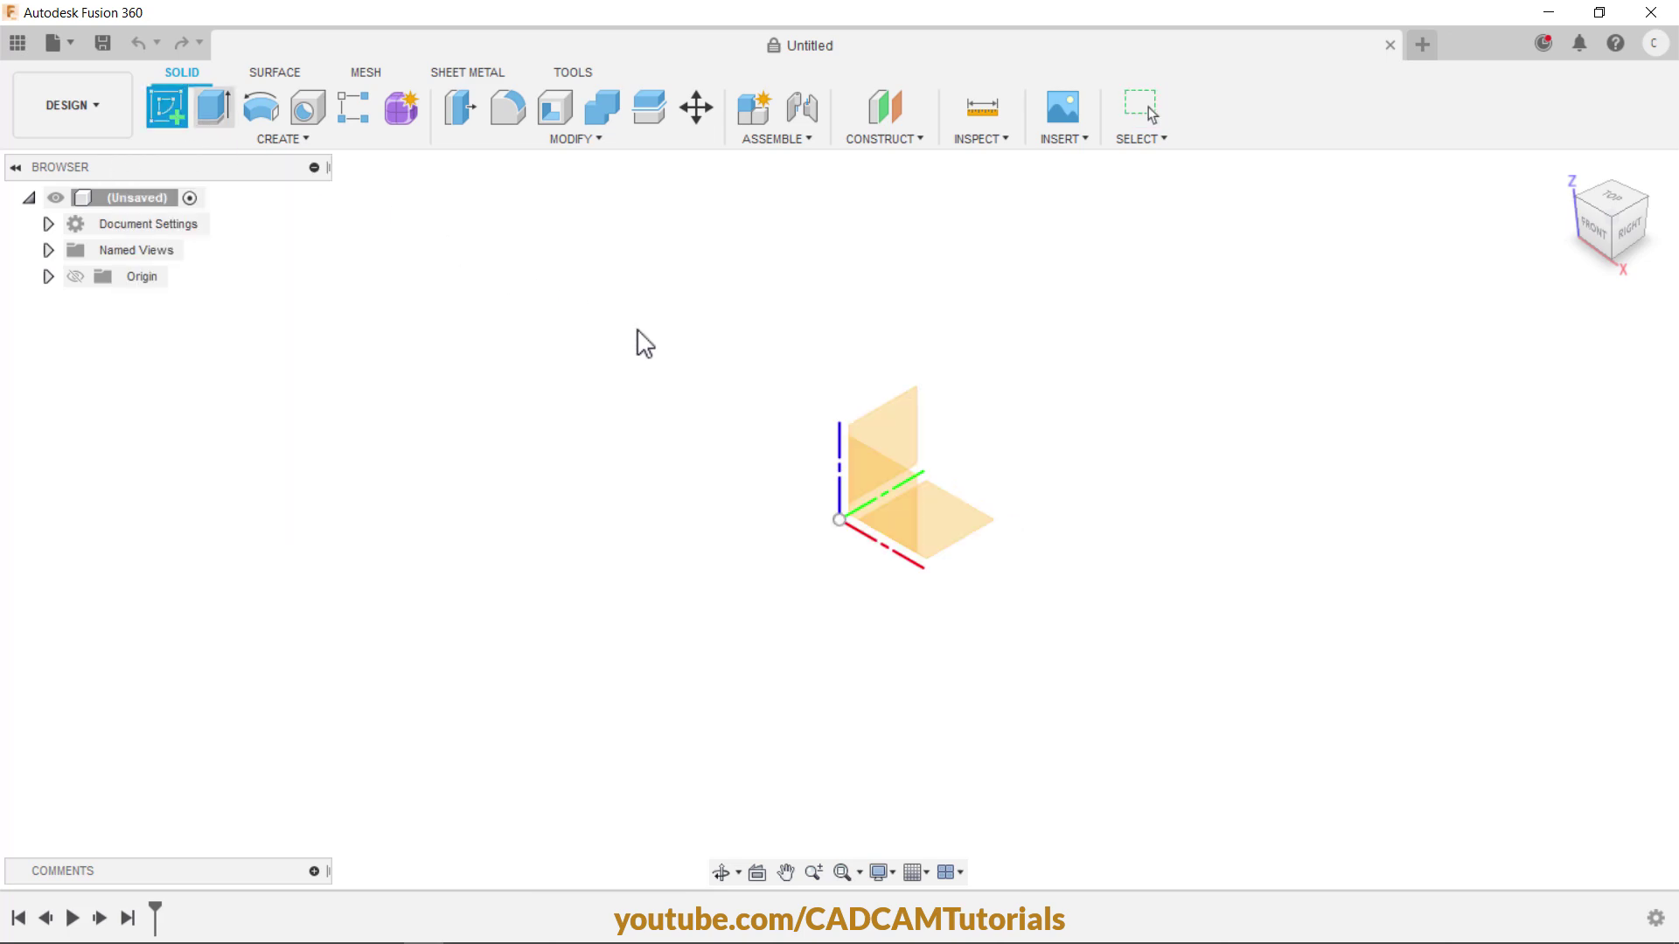
{"action": "left_click", "coordinate": [947, 517]}
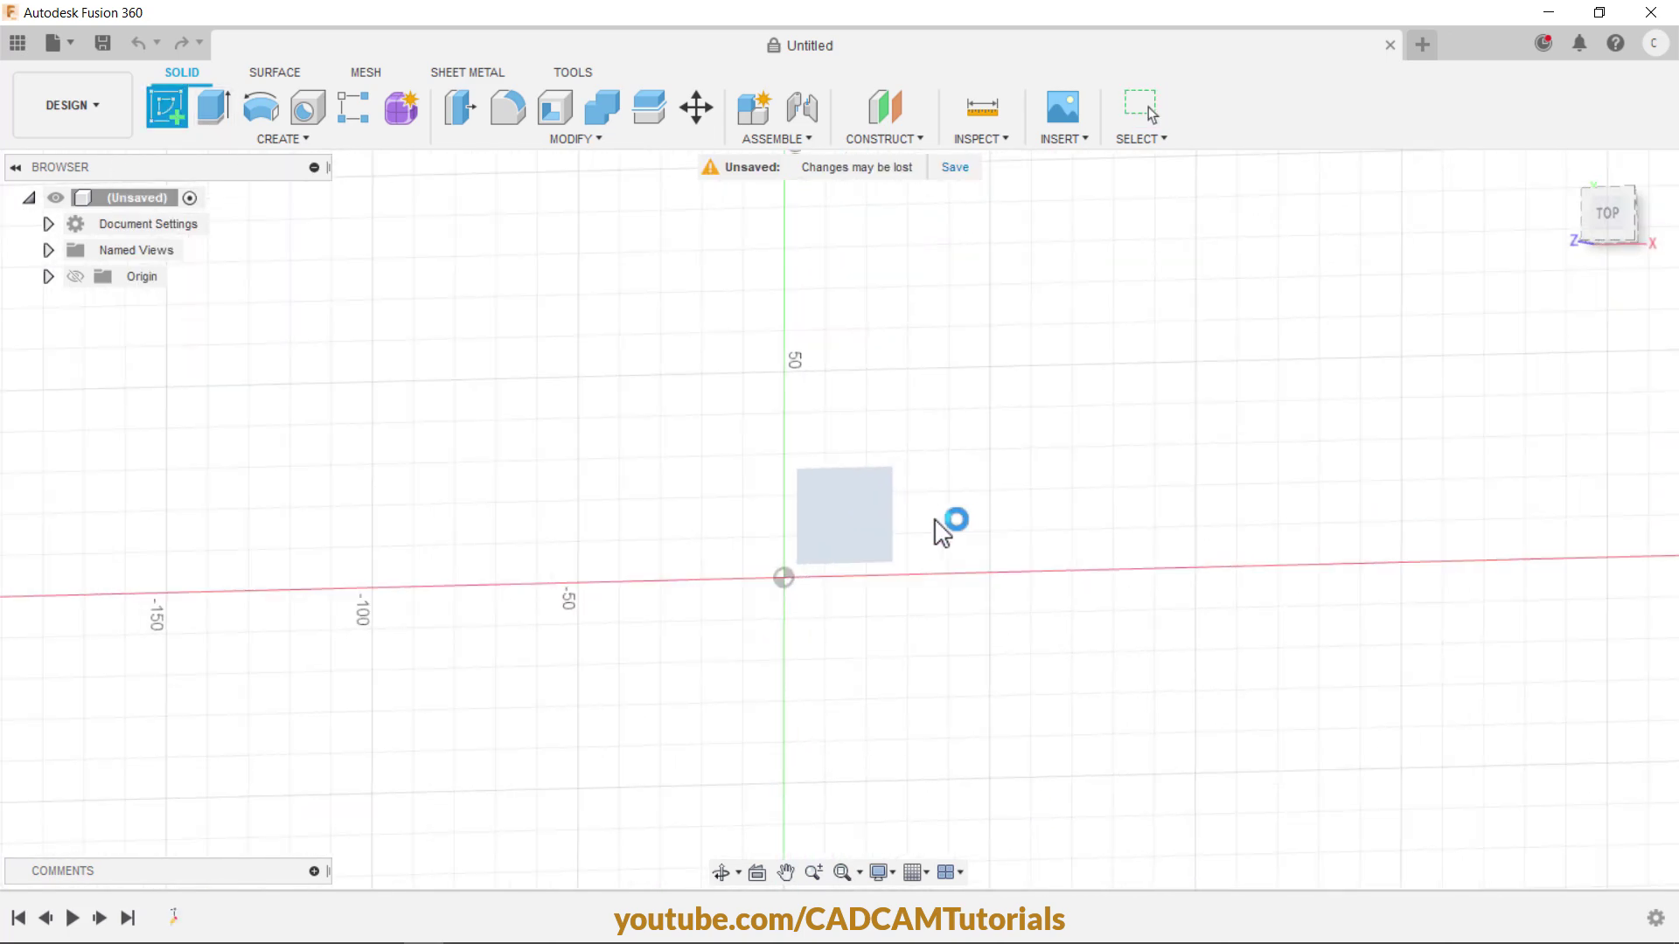
{"action": "mouse_move", "coordinate": [793, 516]}
{"action": "middle_mouse_down"}
{"action": "mouse_move", "coordinate": [674, 514]}
{"action": "mouse_move", "coordinate": [330, 657]}
{"action": "mouse_move", "coordinate": [321, 678]}
{"action": "middle_mouse_up"}
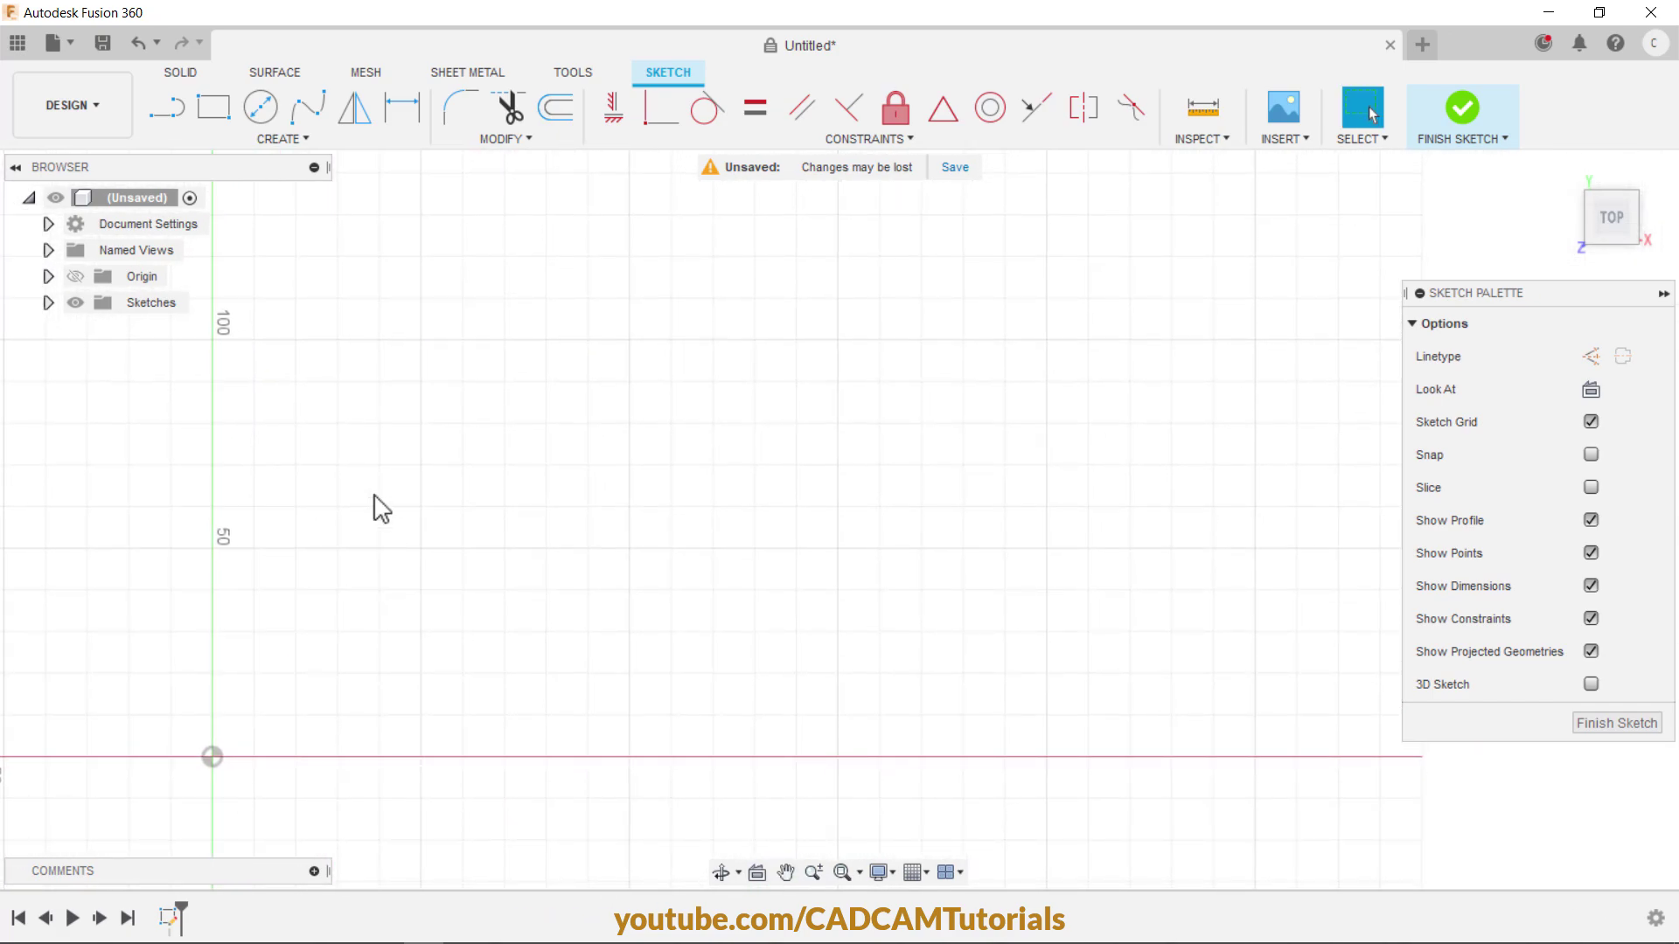
{"action": "left_click", "coordinate": [48, 224]}
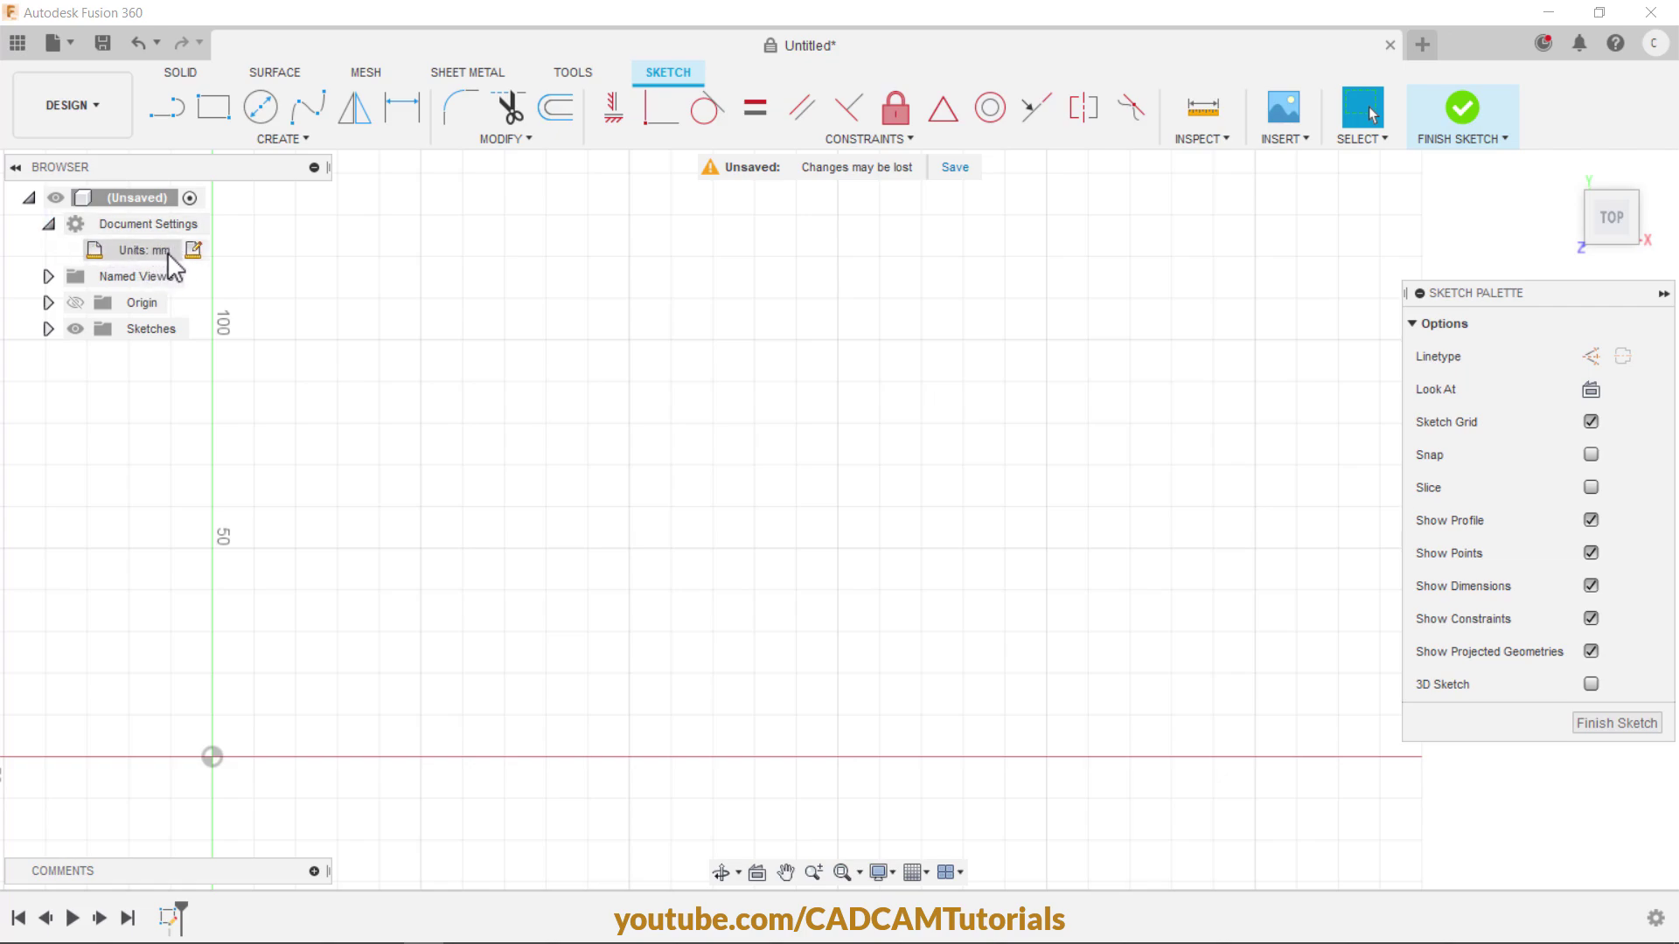
- Draw a 100 mm horizontal line from the origin to the right, continuing into a 50 mm vertical line upward
{"action": "left_click", "coordinate": [171, 108]}
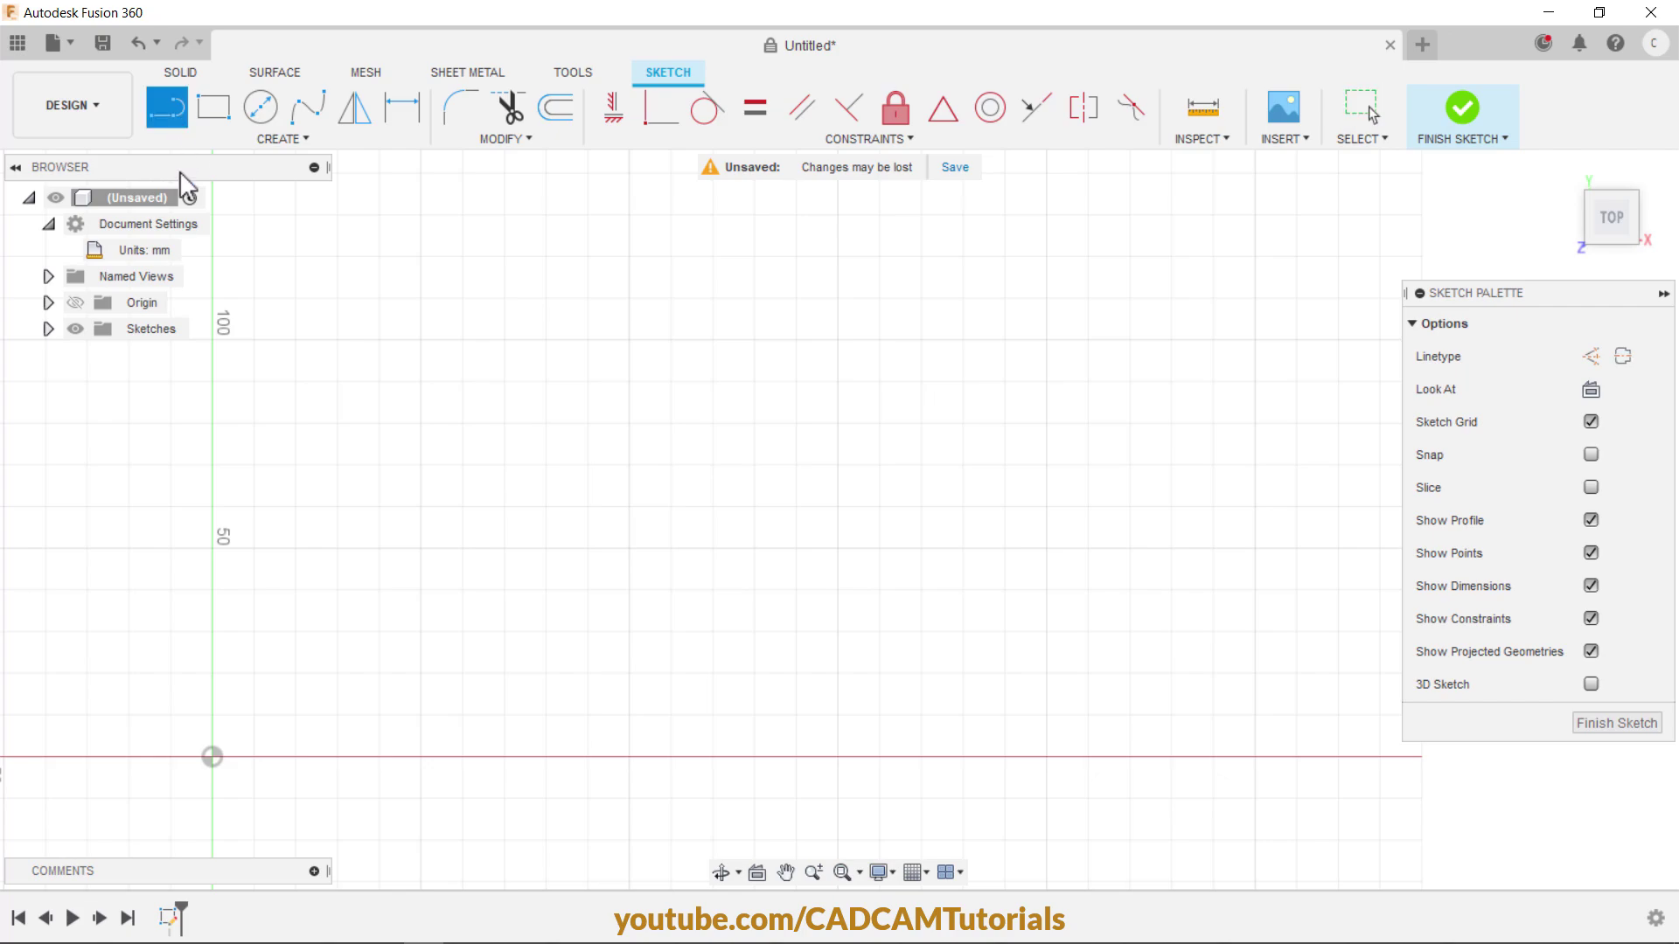
{"action": "left_click", "coordinate": [211, 757]}
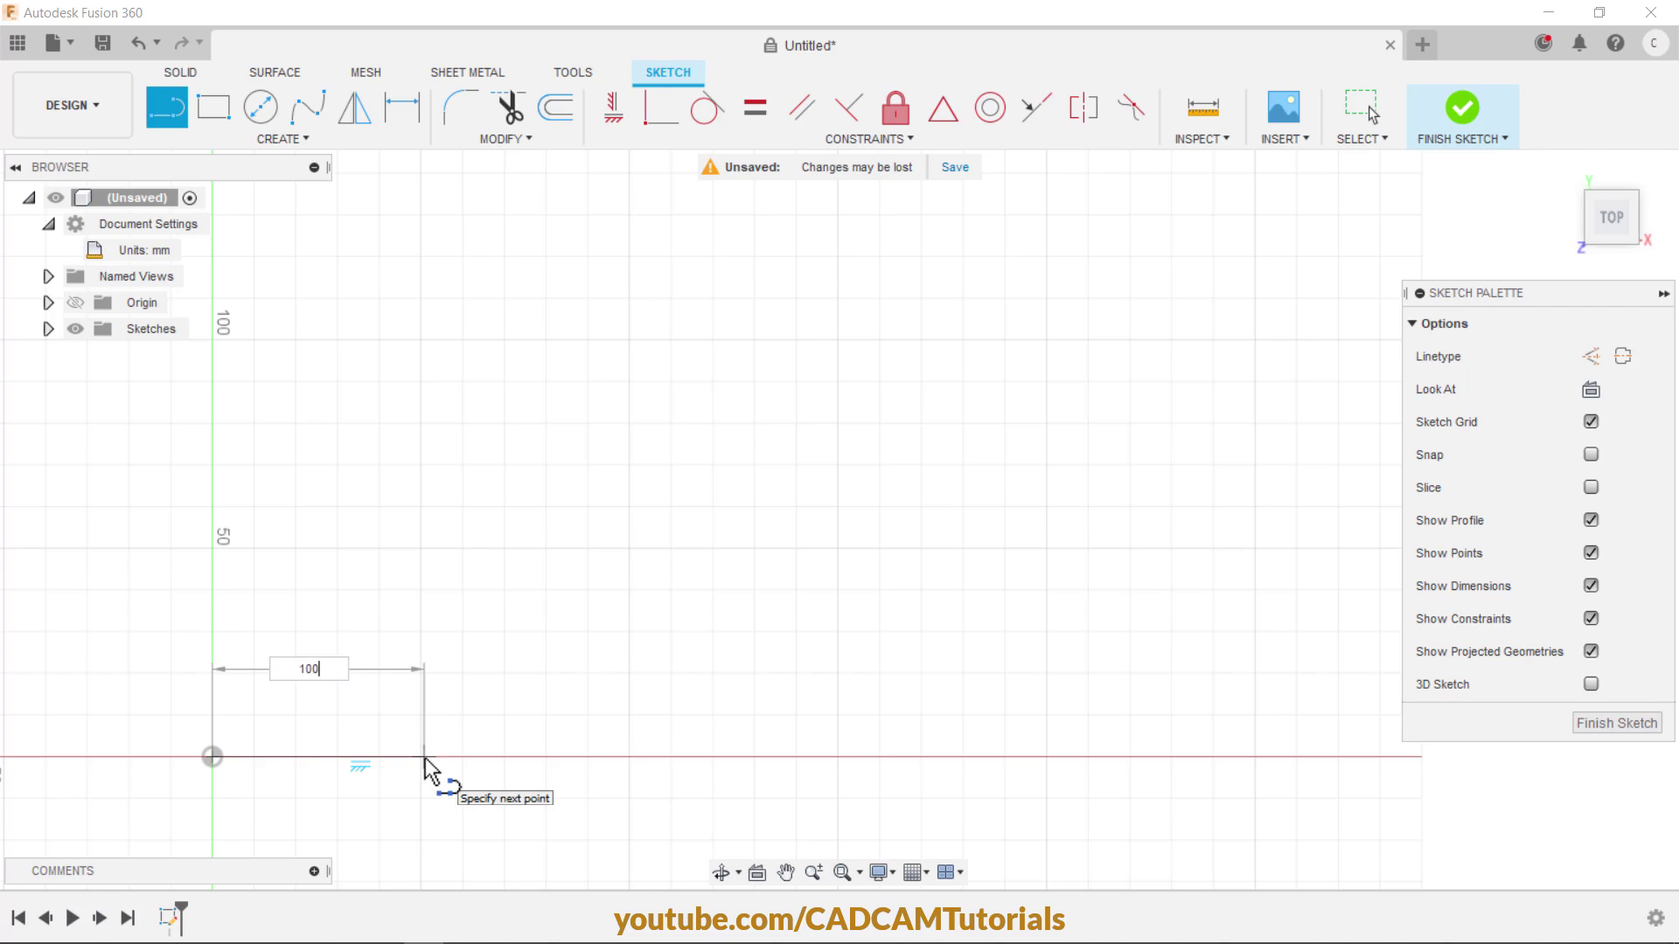
{"action": "key", "text": "Tab"}
{"action": "key", "text": "Return"}
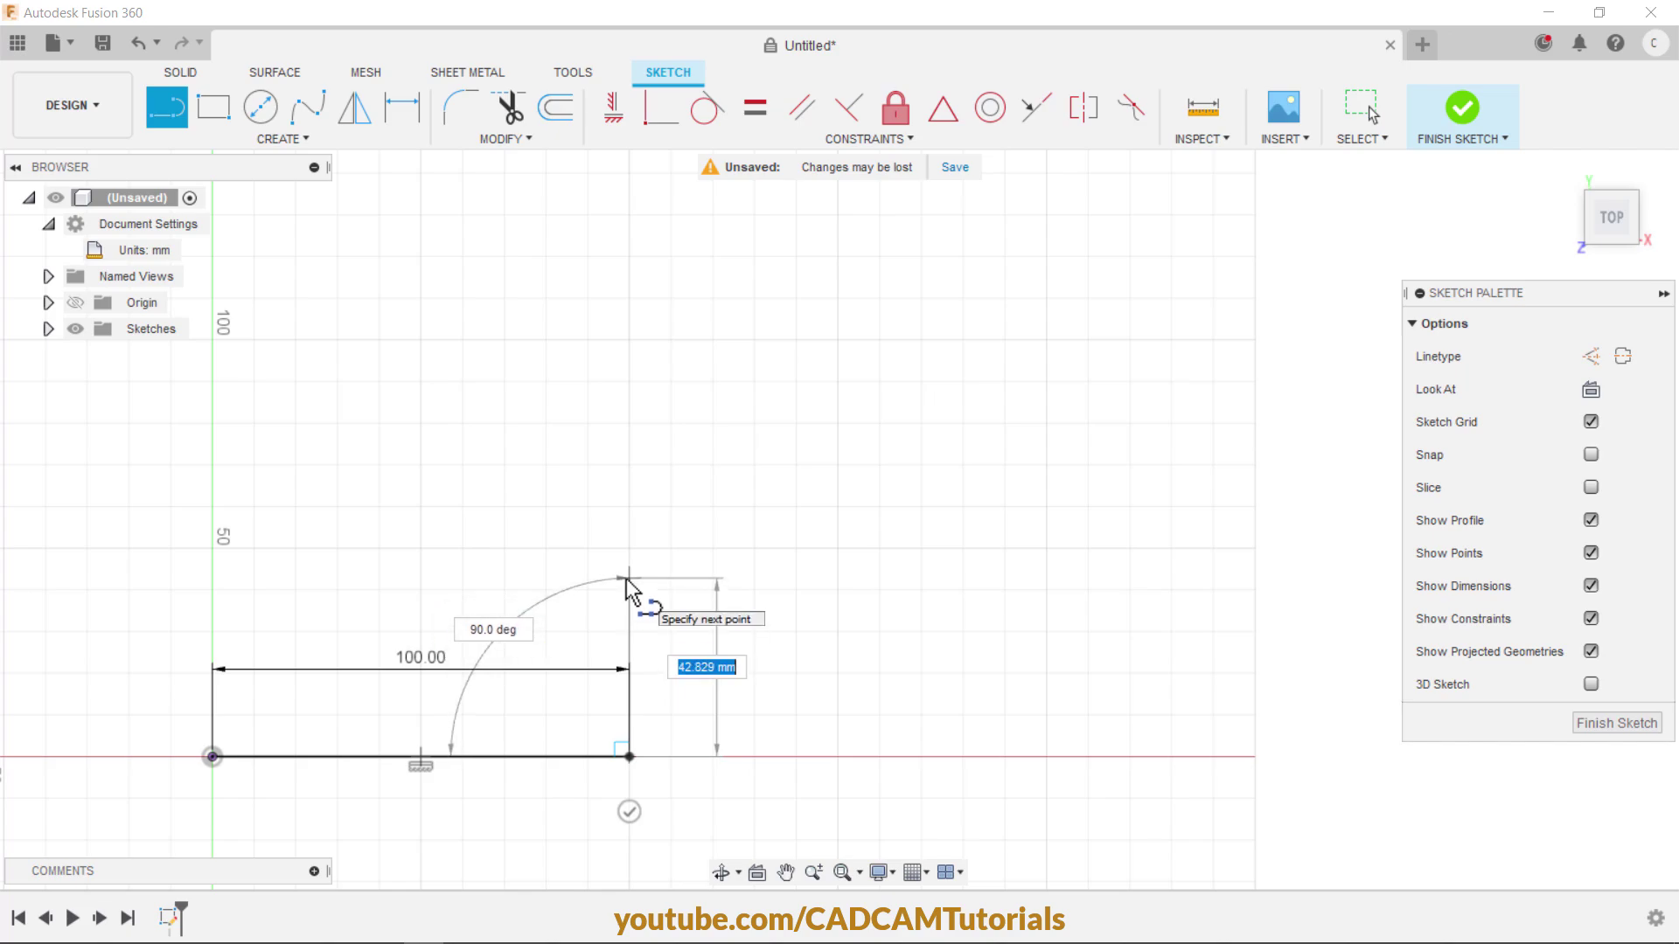
{"action": "type", "text": "50"}
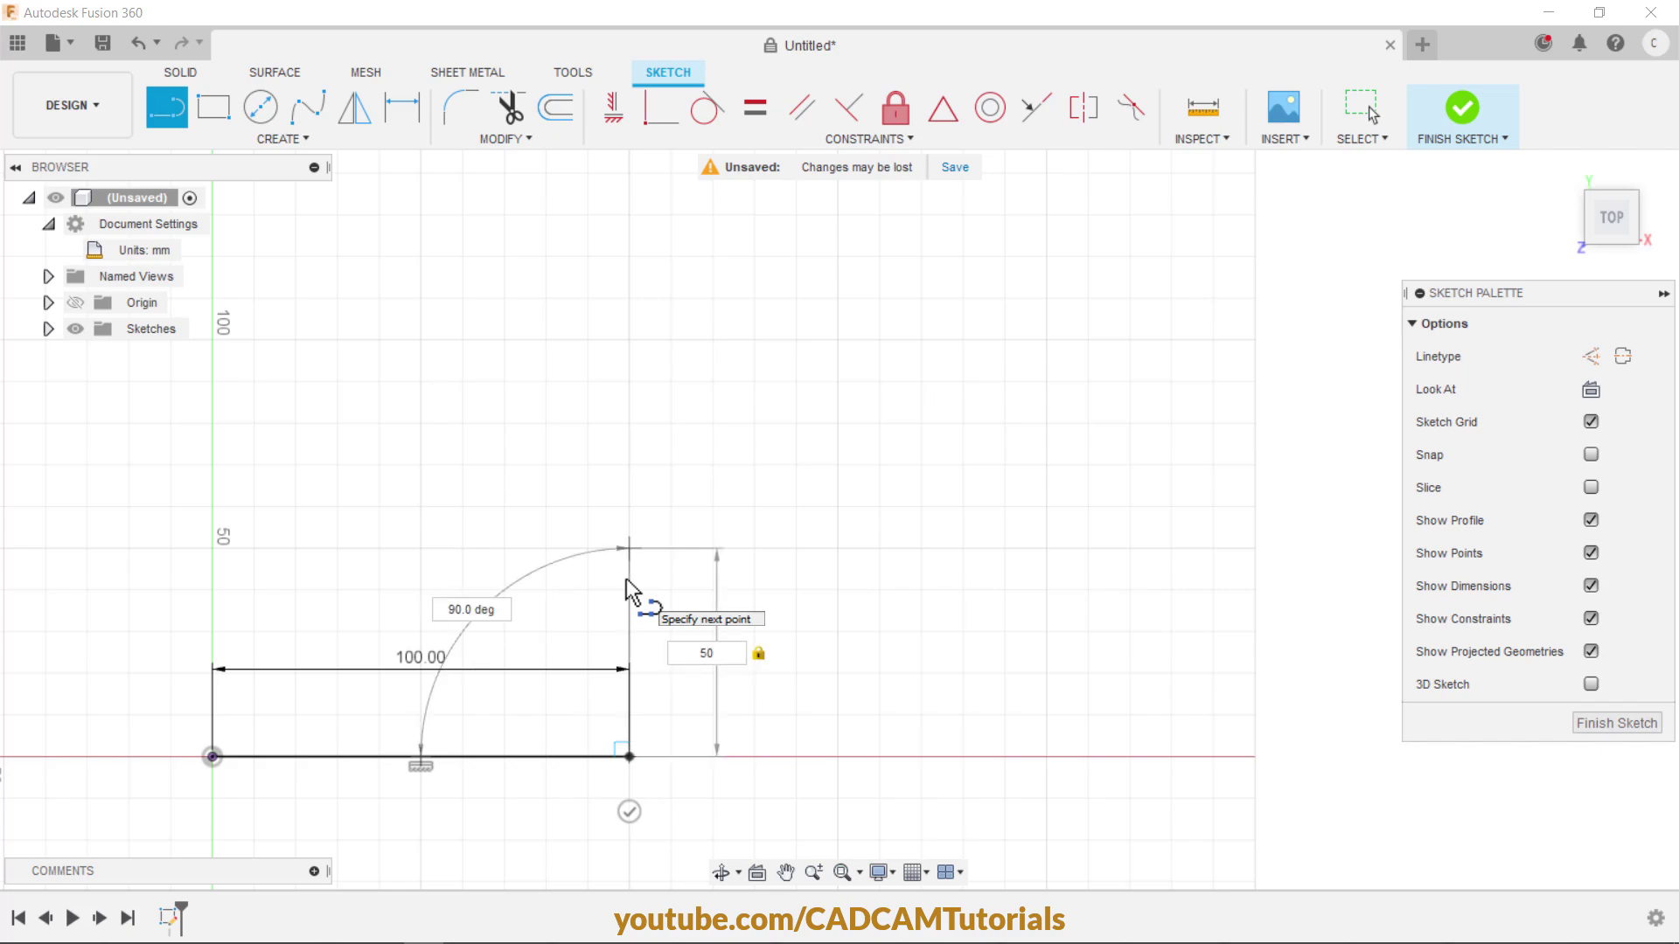
{"action": "key", "text": "Return"}
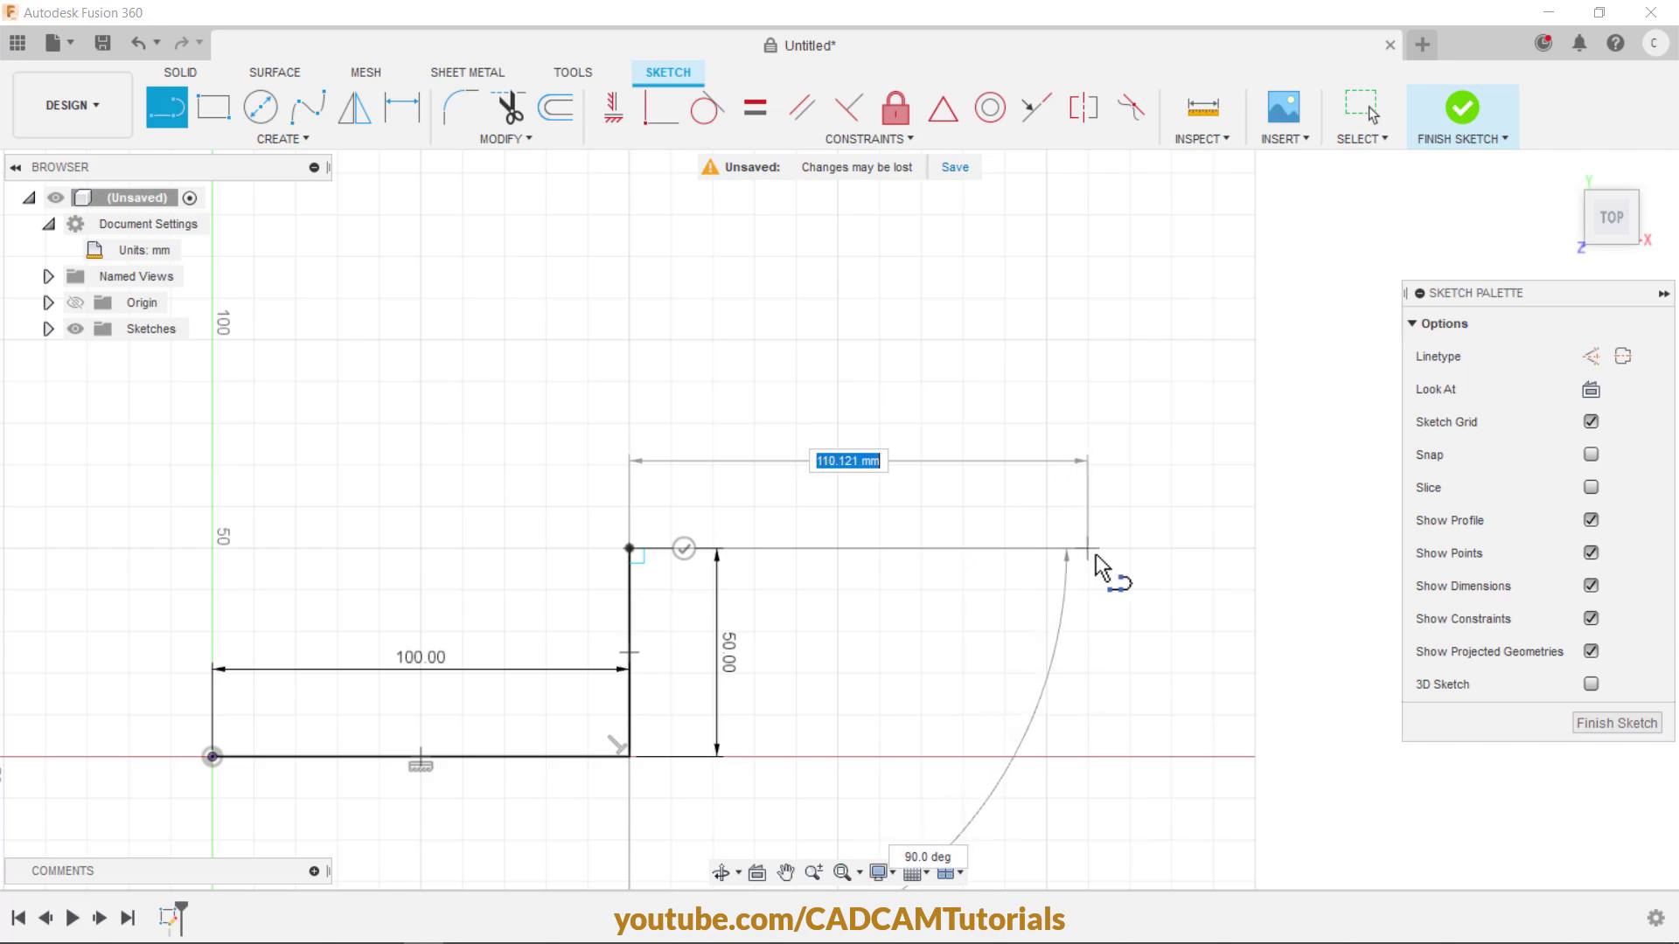
- Continue the outline with an 80 mm horizontal line to the right and a vertical line down to the base line's level
{"action": "type", "text": "80"}
{"action": "key", "text": "Return"}
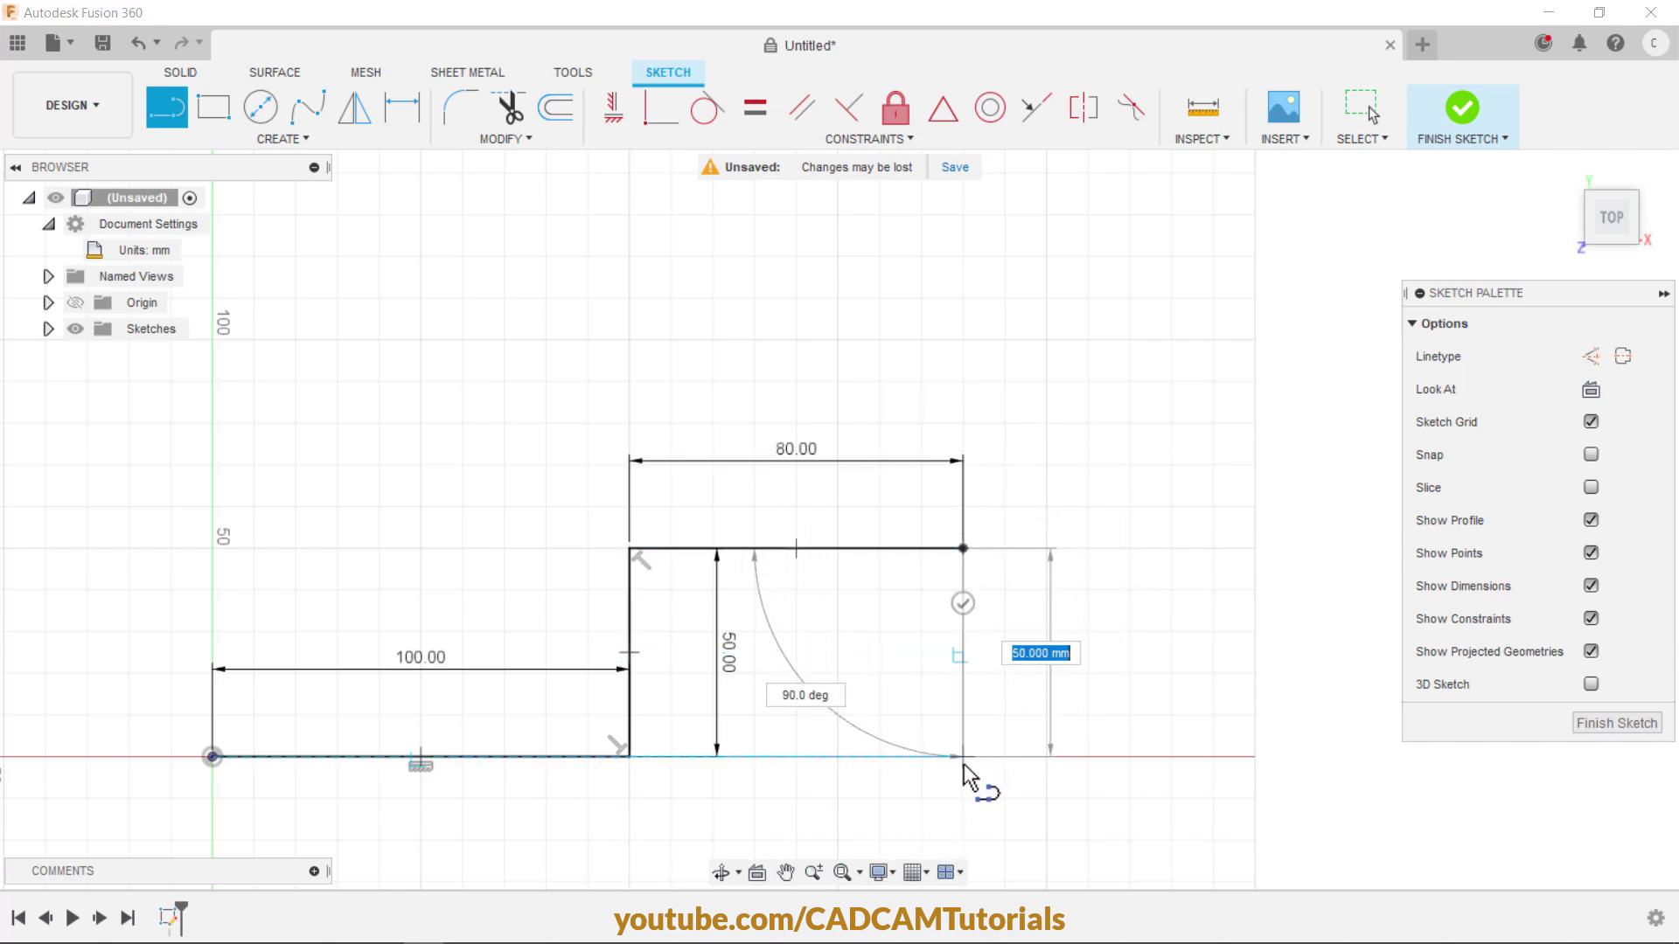
{"action": "left_click", "coordinate": [963, 760]}
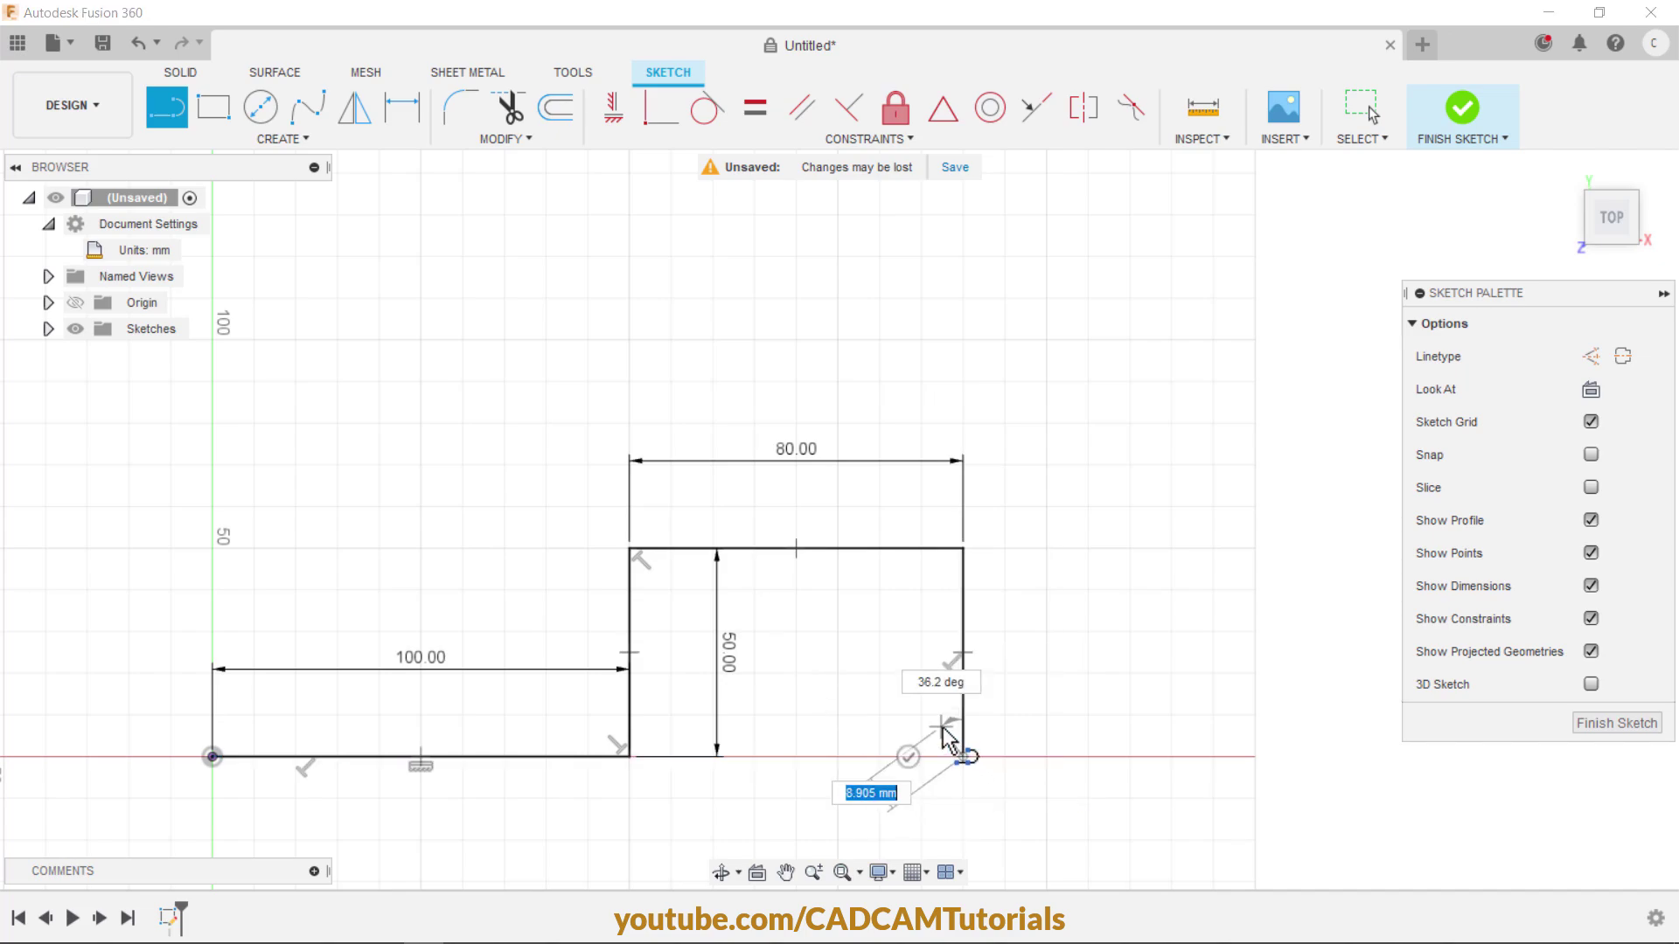
- Extend the base with a 150 mm horizontal line to the right of the notch and end the line chain
{"action": "scroll", "coordinate": [940, 733], "scroll_direction": "up", "scroll_amount": 1}
{"action": "scroll", "coordinate": [948, 735], "scroll_direction": "down", "scroll_amount": 5}
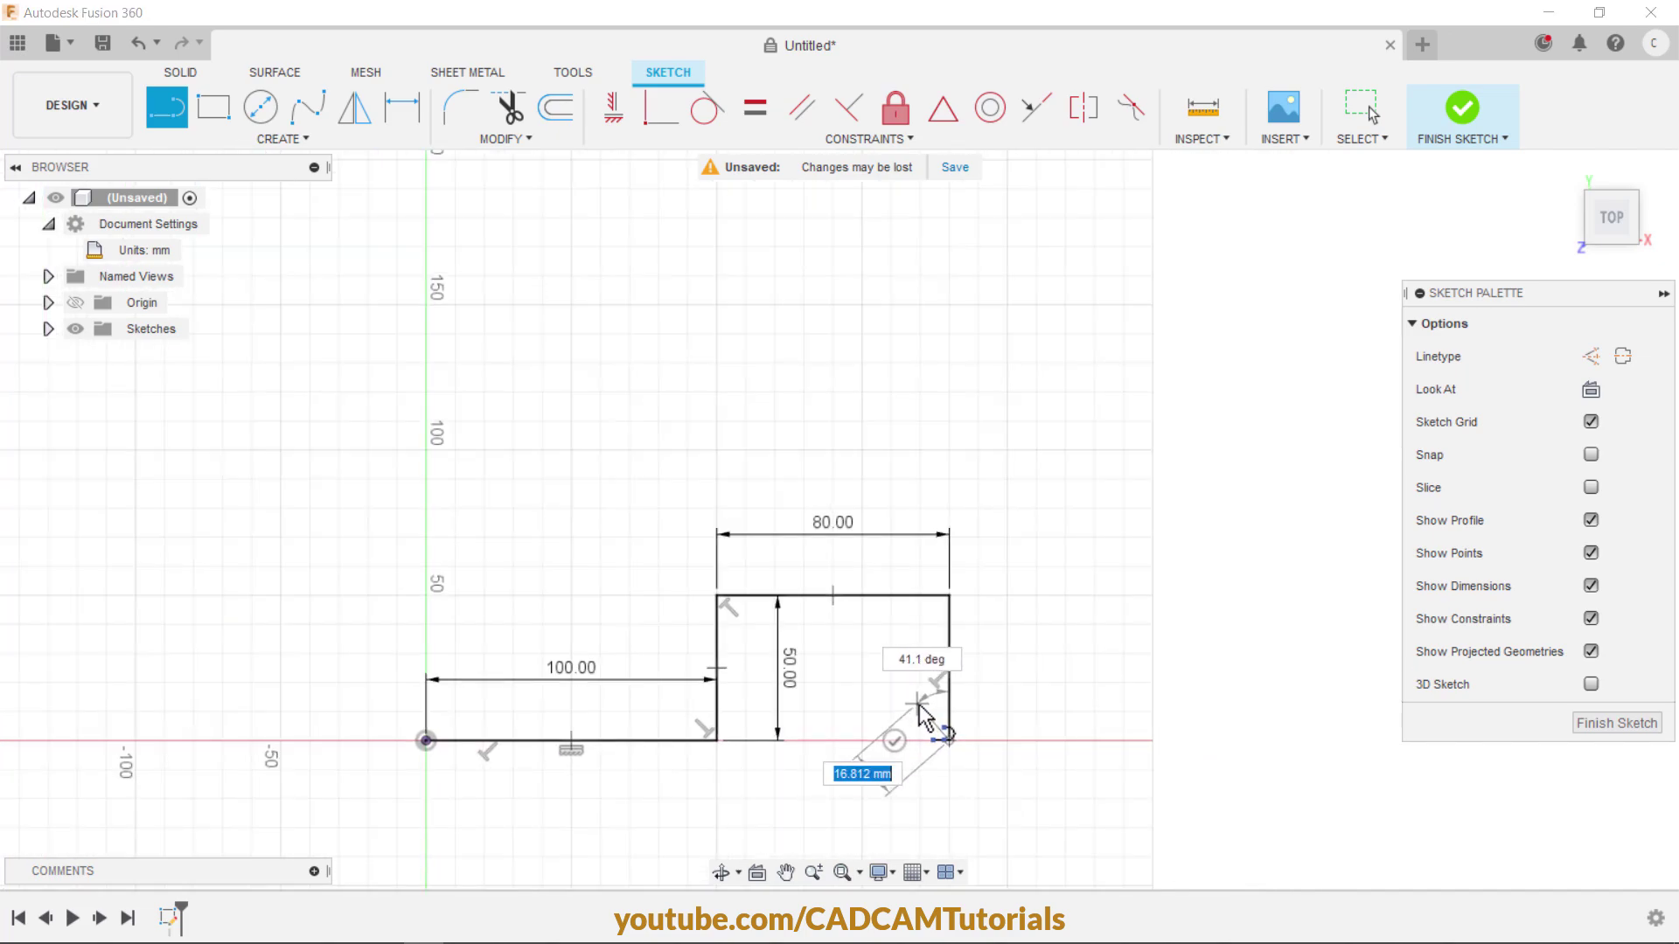
{"action": "middle_click_drag", "start_coordinate": [1010, 734], "coordinate": [600, 686]}
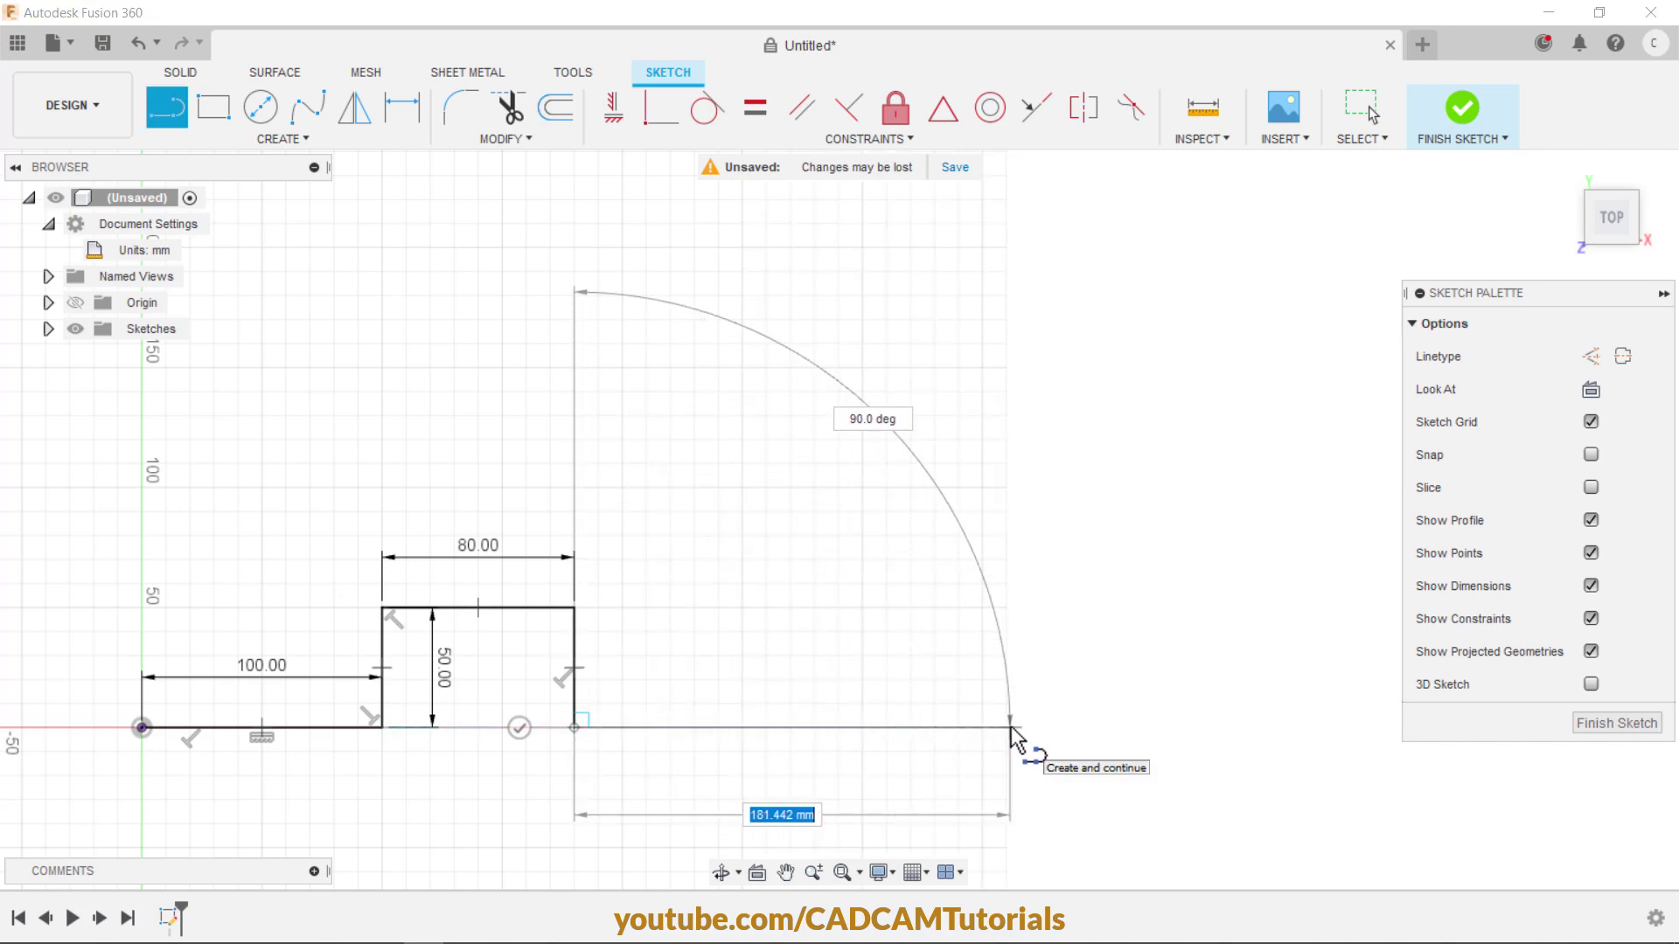
{"action": "type", "text": "150"}
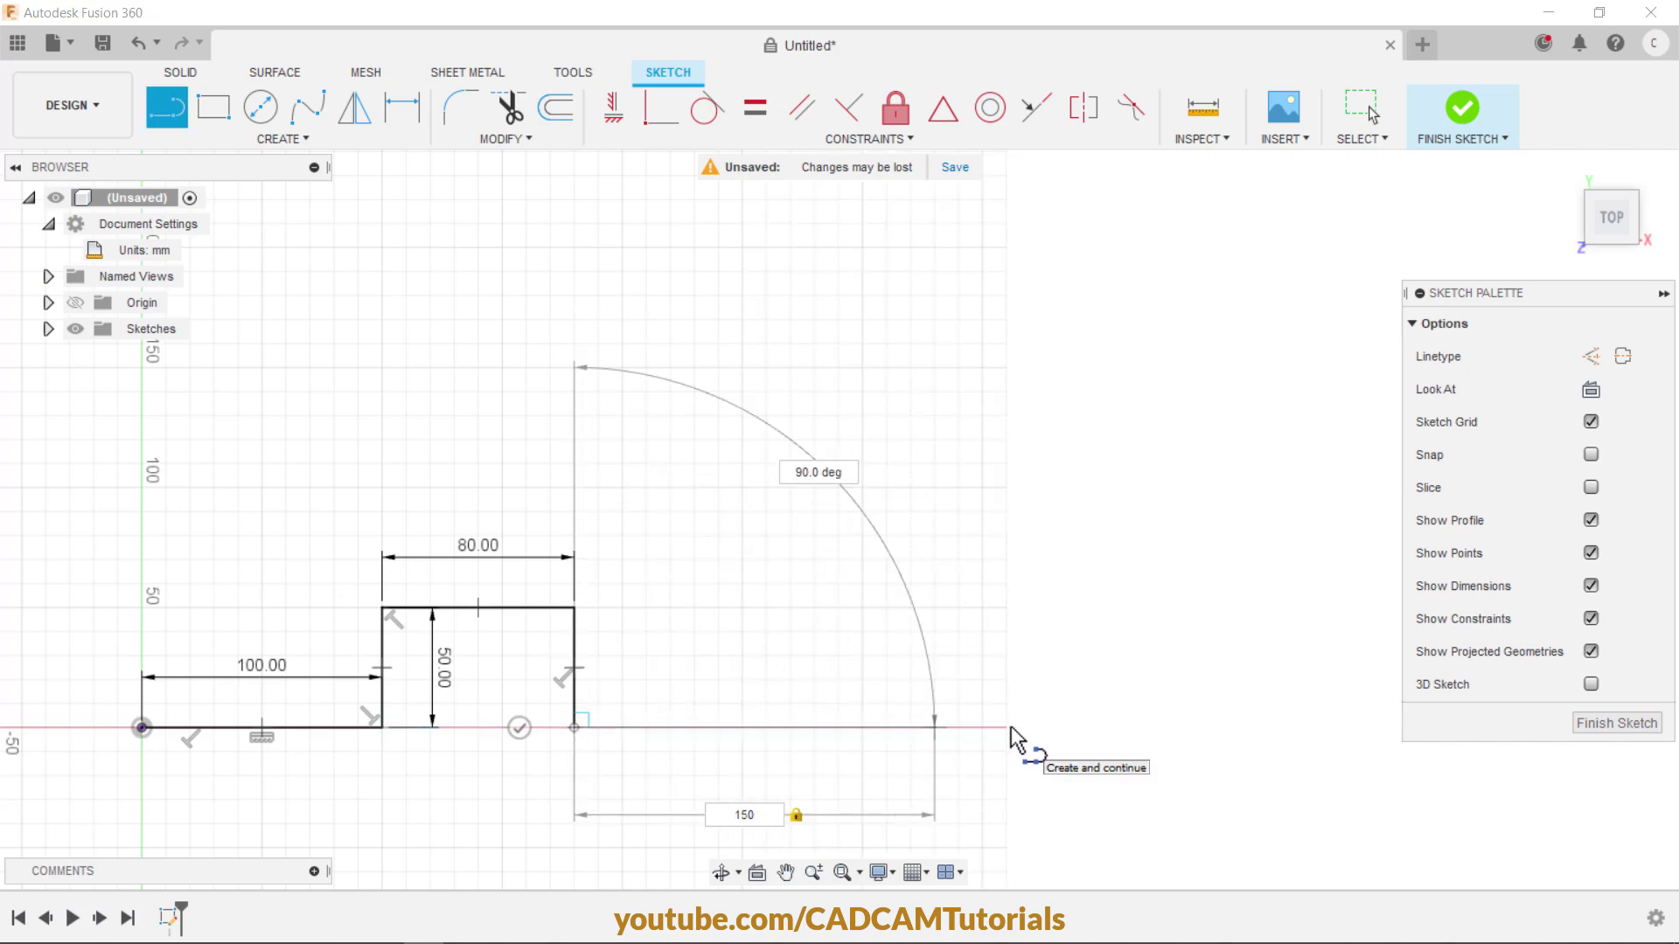
{"action": "key", "text": "Return"}
{"action": "right_click", "coordinate": [1028, 551]}
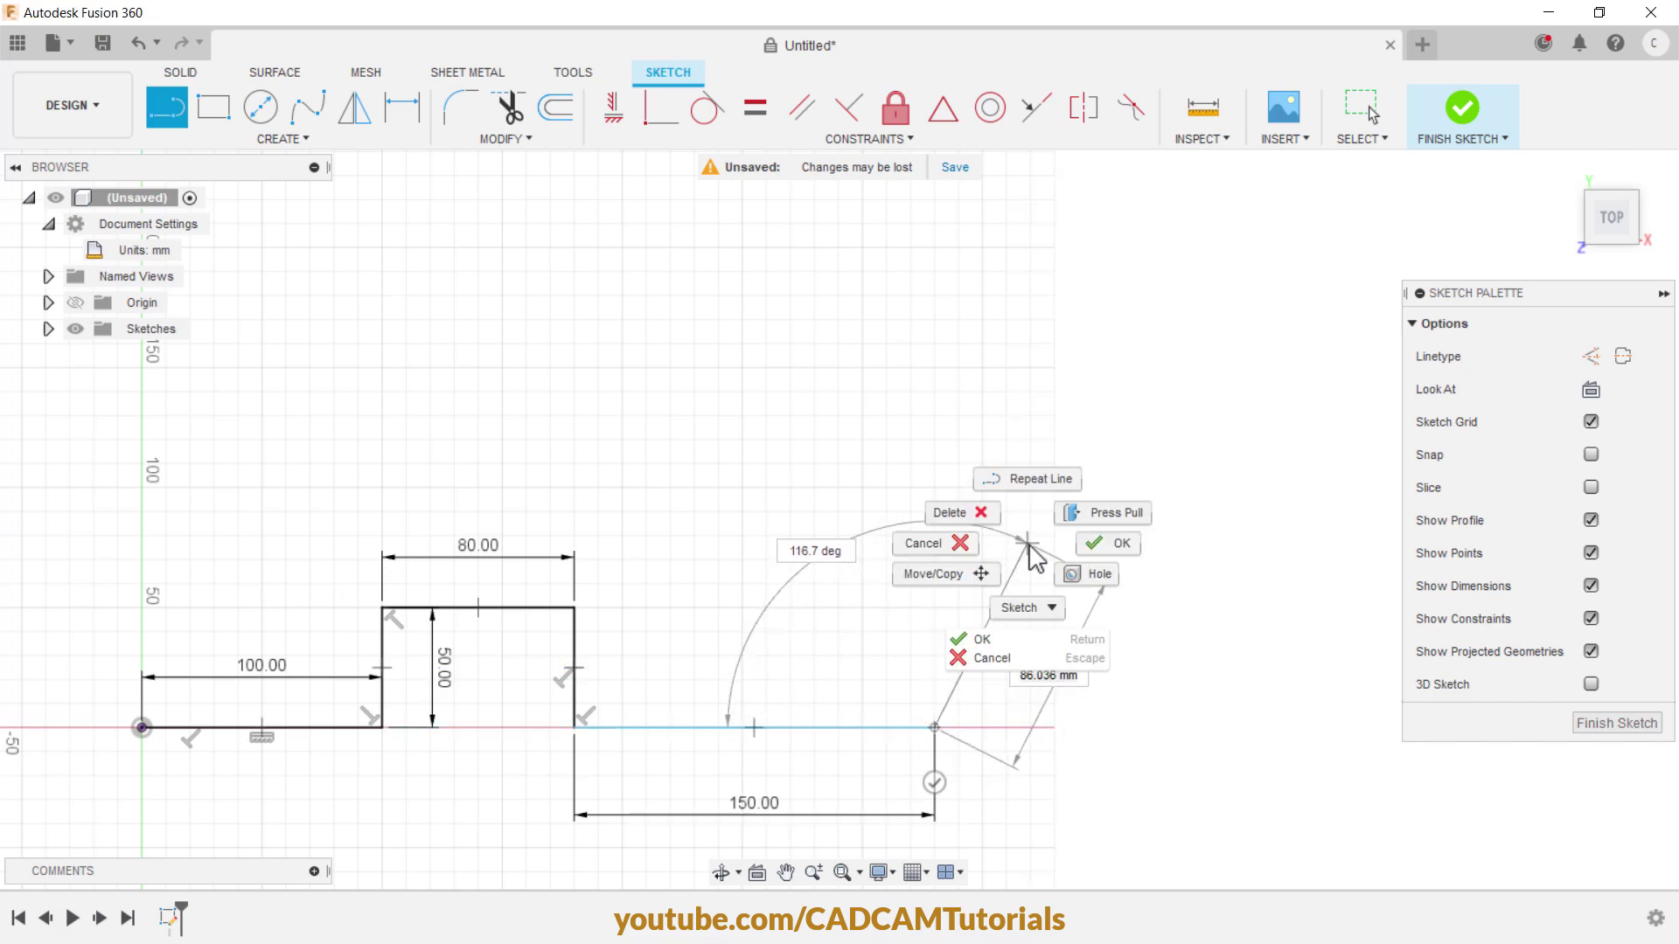
{"action": "left_click", "coordinate": [944, 562]}
{"action": "mouse_move", "coordinate": [813, 693]}
{"action": "middle_mouse_down"}
{"action": "mouse_move", "coordinate": [1072, 589]}
{"action": "mouse_move", "coordinate": [1071, 560]}
{"action": "middle_mouse_up"}
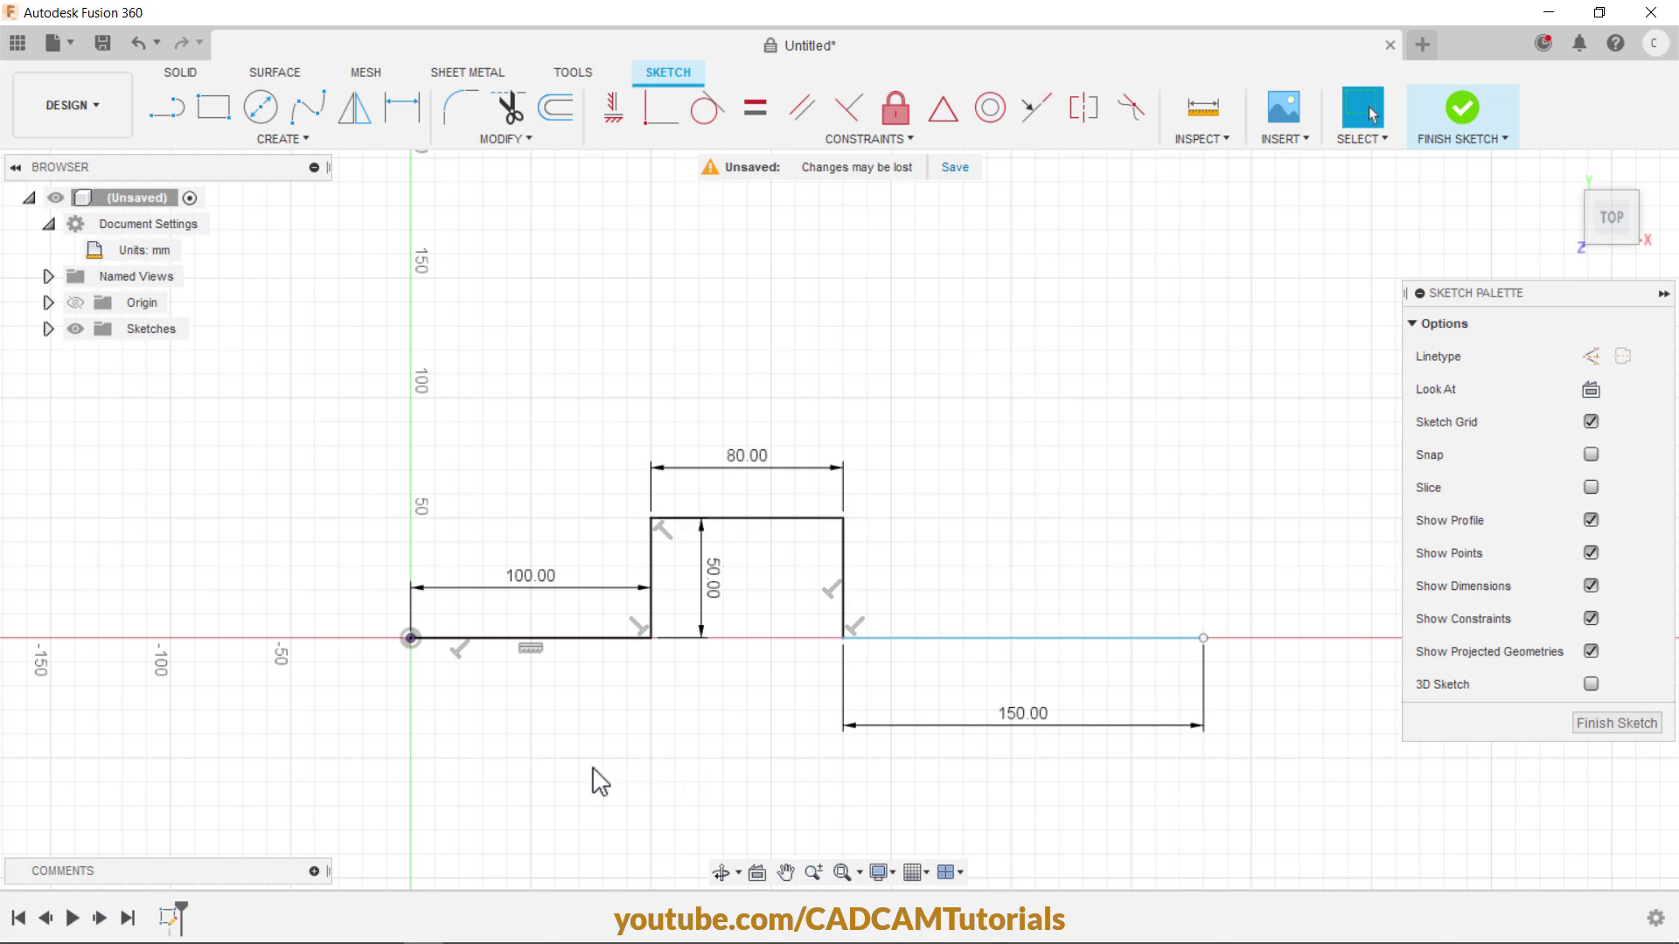
- Consult the reference drawing and sketch freehand from the 150 mm line's end, about 133 mm up and about 138 mm to the right
{"action": "key", "text": "alt+Tab"}
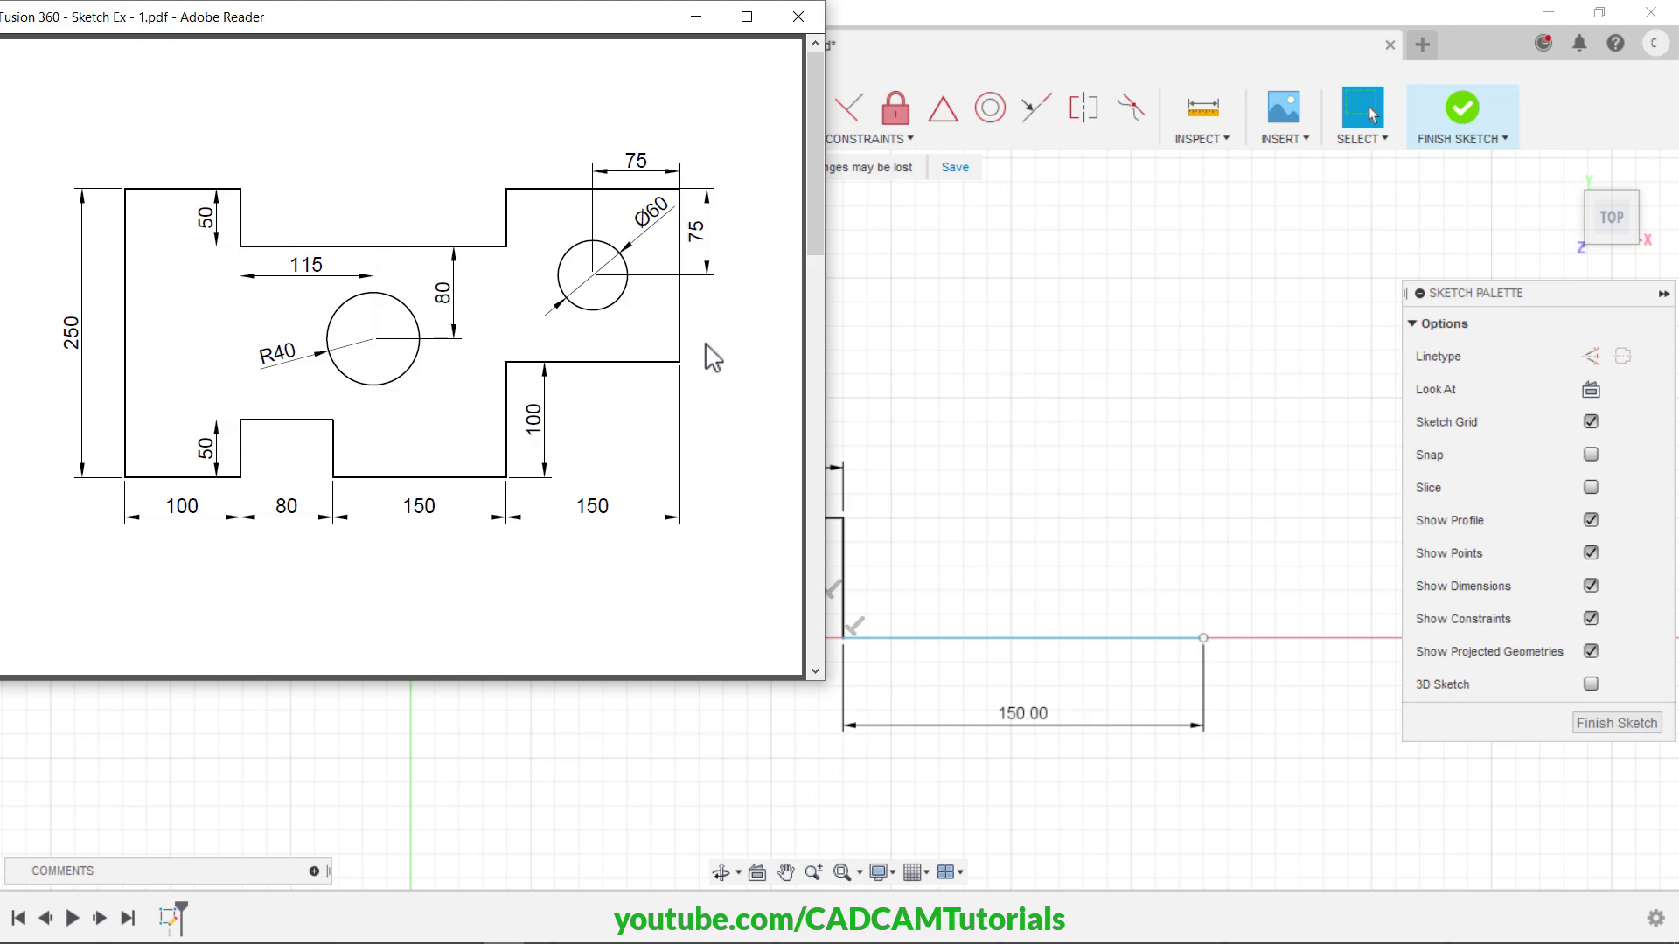
{"action": "left_click", "coordinate": [1064, 517]}
{"action": "middle_click_drag", "start_coordinate": [1034, 491], "coordinate": [850, 582]}
{"action": "key", "text": "l"}
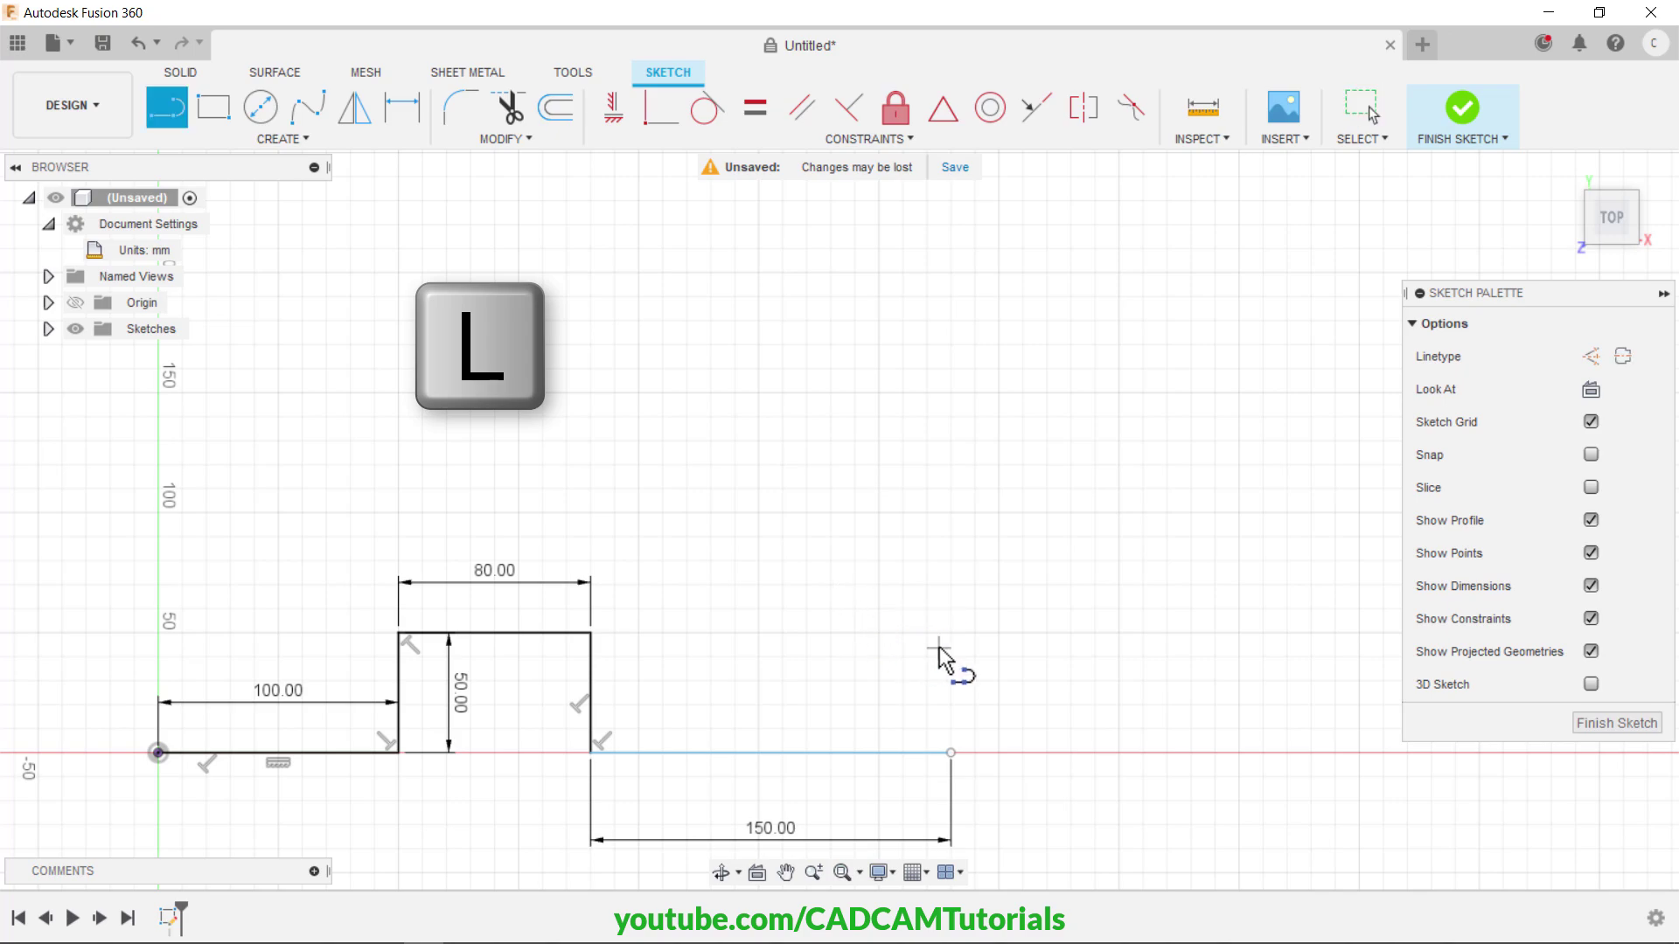
{"action": "left_click", "coordinate": [952, 752]}
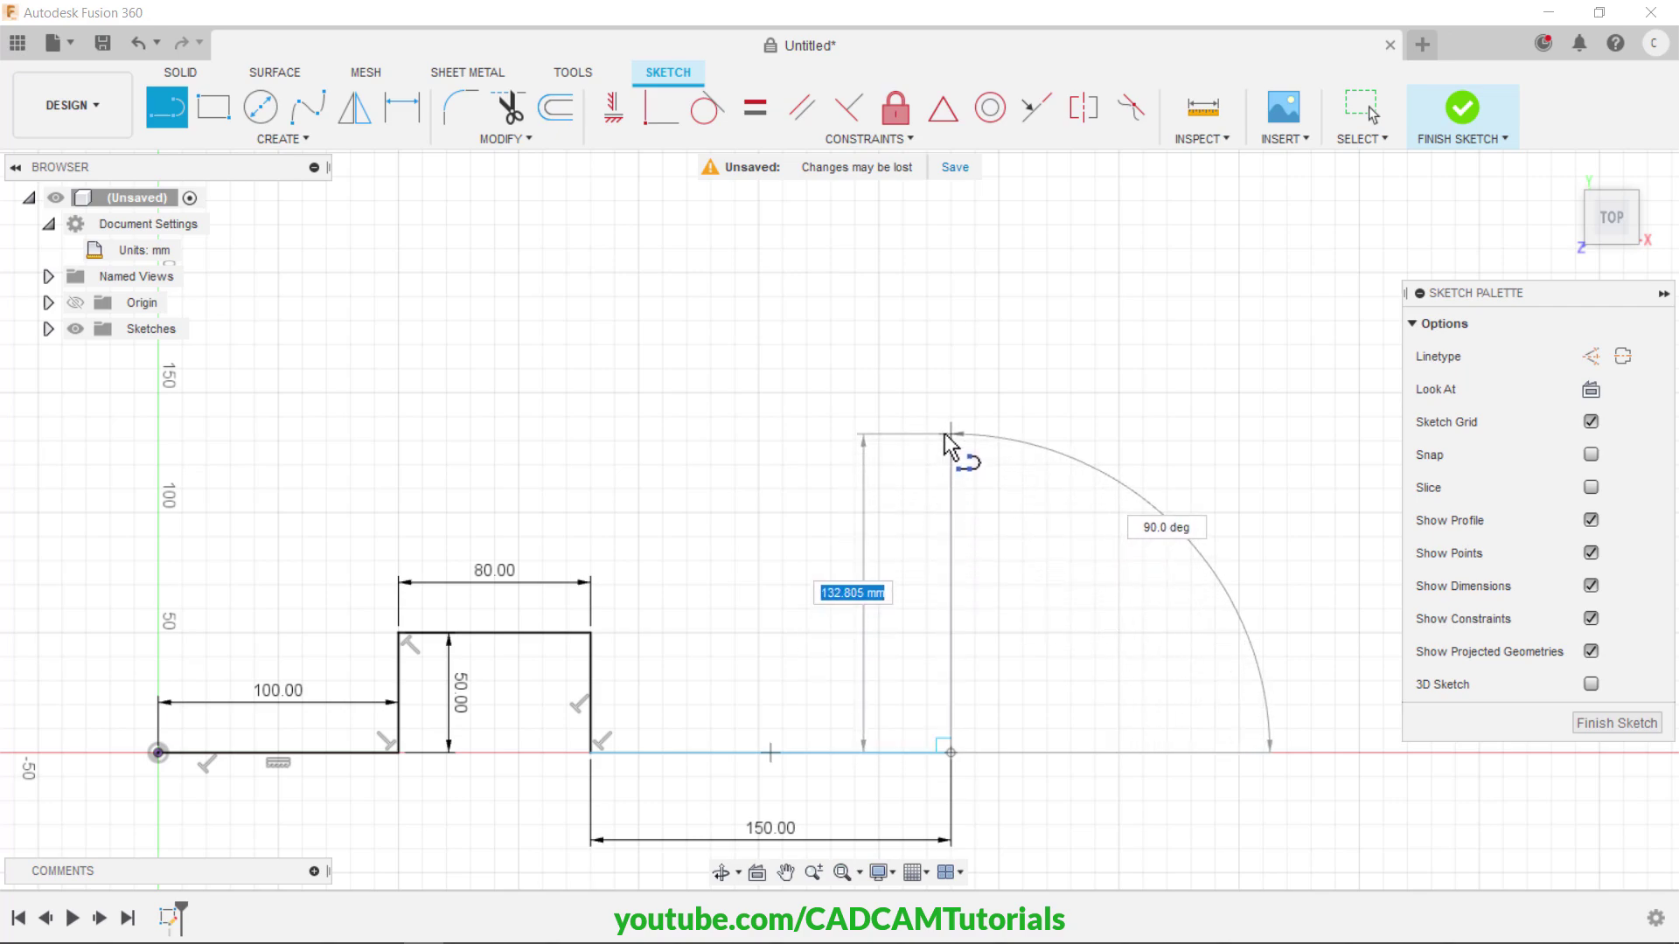
{"action": "left_click", "coordinate": [951, 434]}
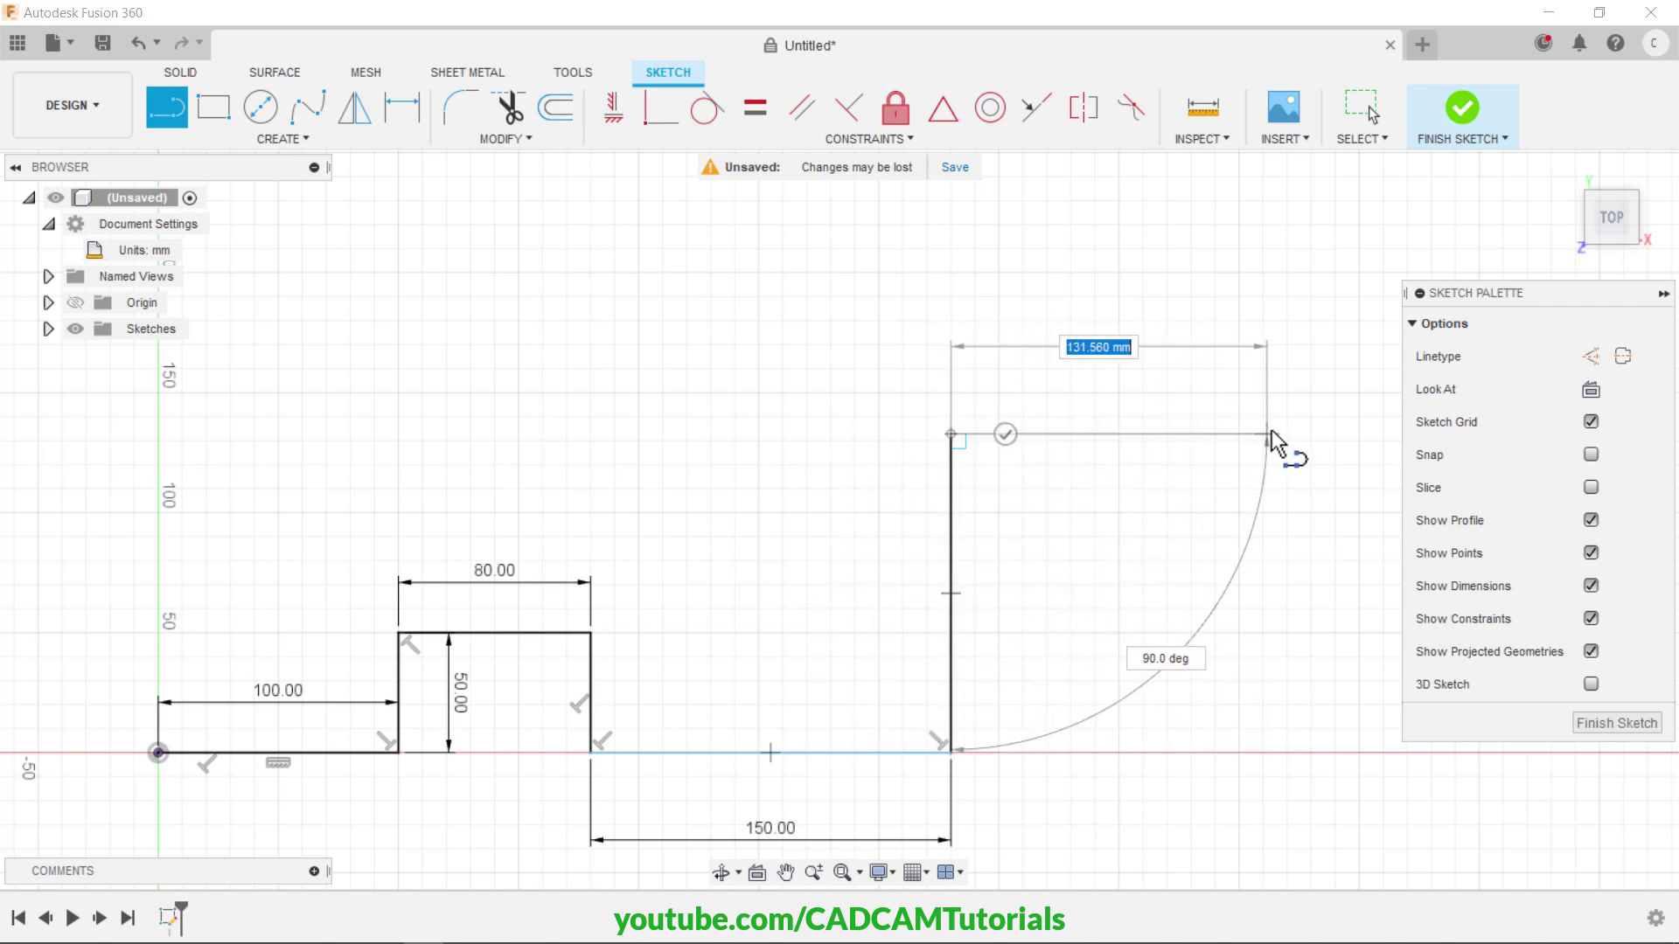
{"action": "left_click", "coordinate": [1283, 434]}
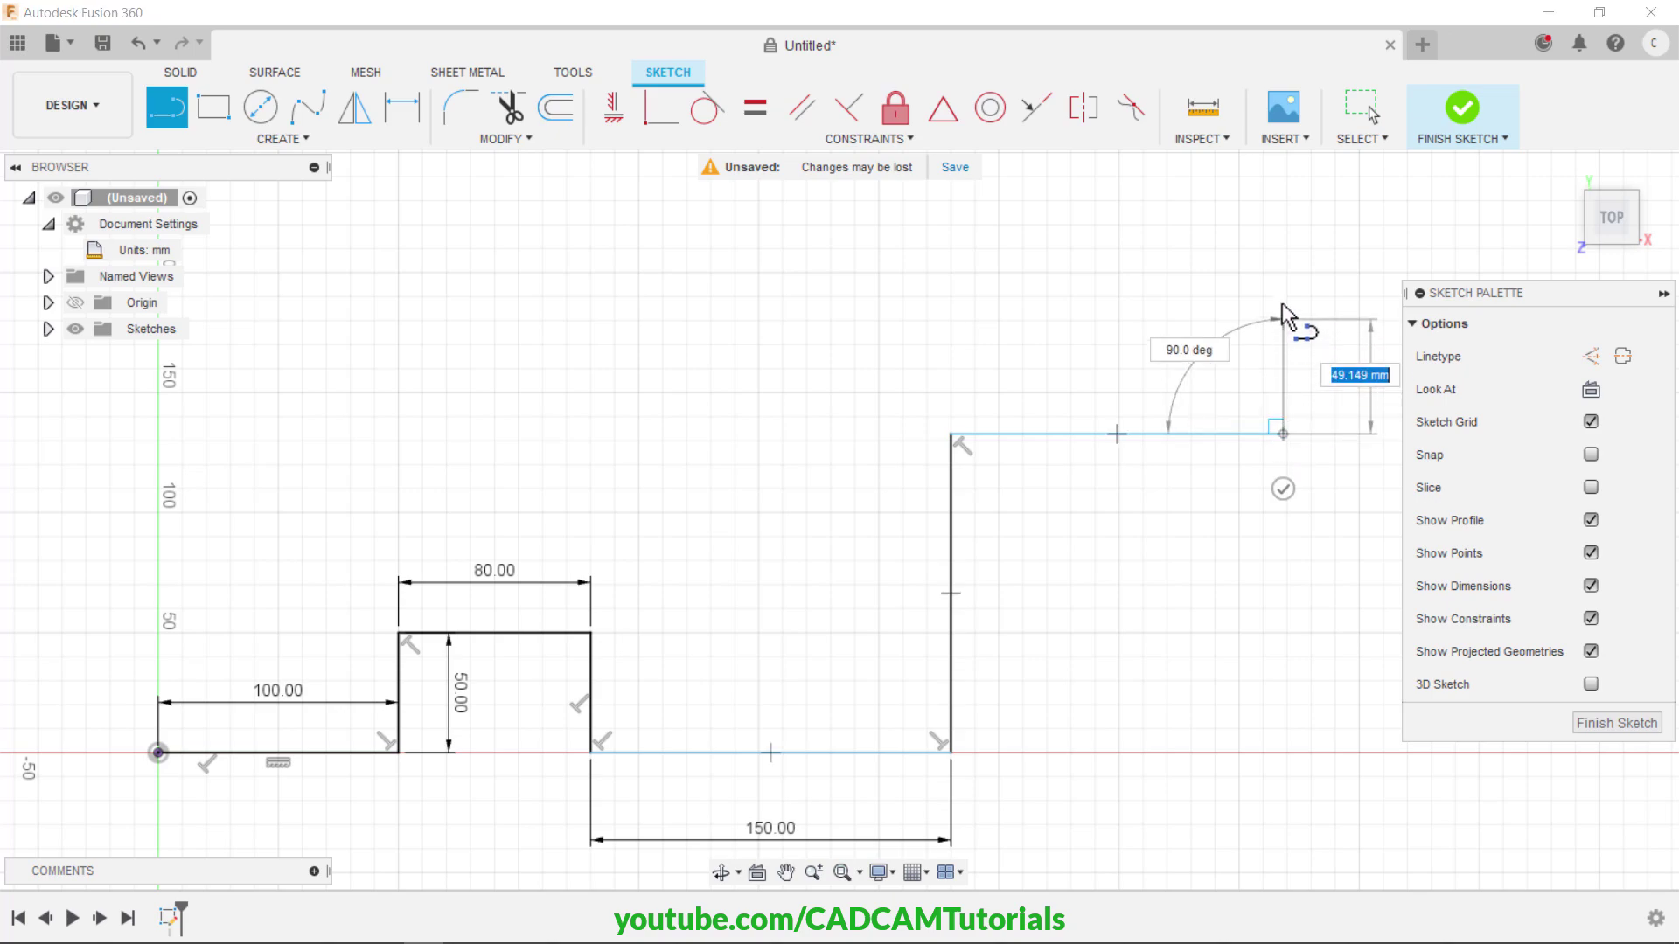
- Continue the outline freehand up the far right side and about 138 mm left, ending above the previous vertical line
{"action": "middle_click_drag", "start_coordinate": [1293, 271], "coordinate": [1293, 410]}
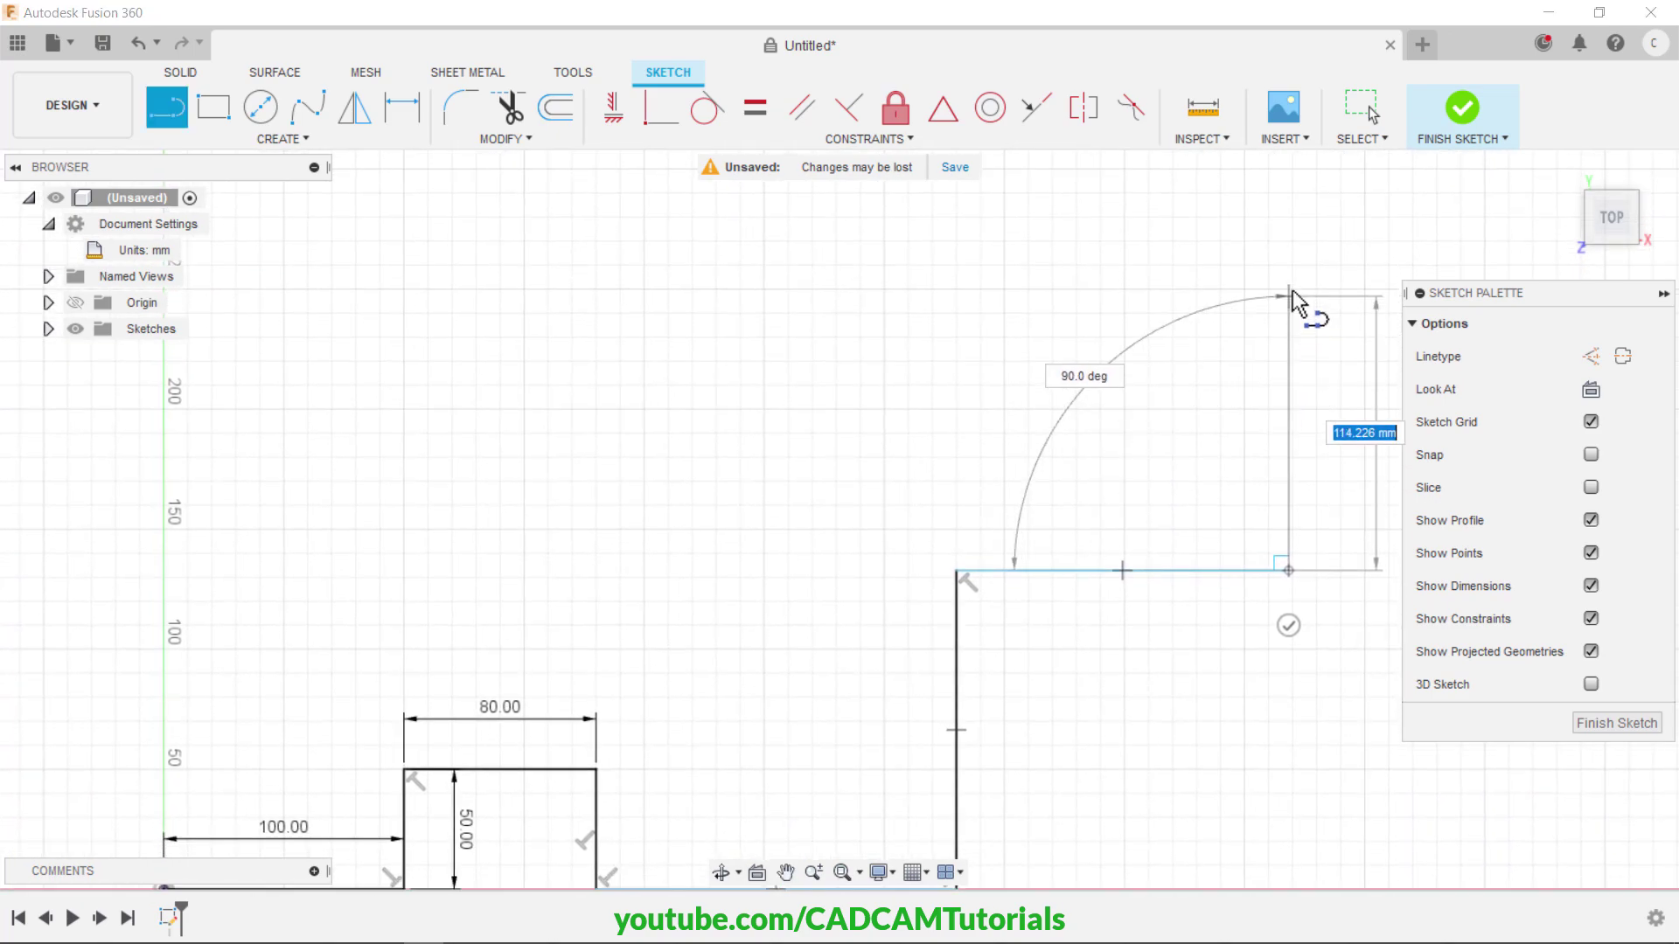
{"action": "left_click", "coordinate": [1288, 246]}
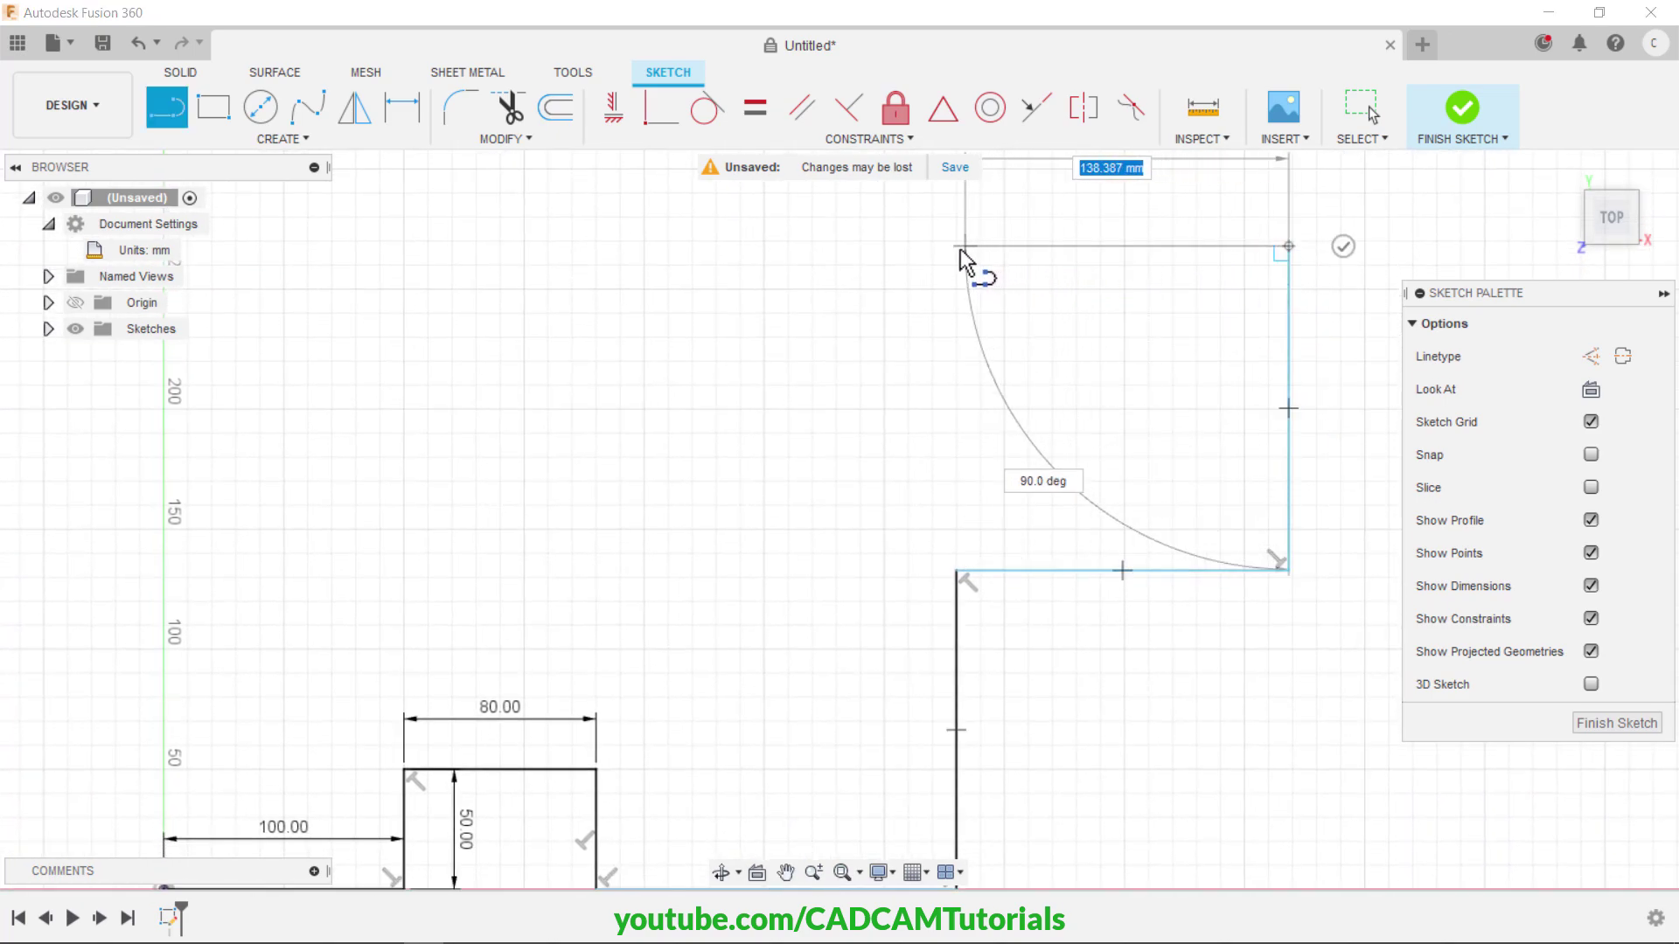
{"action": "left_click", "coordinate": [955, 247]}
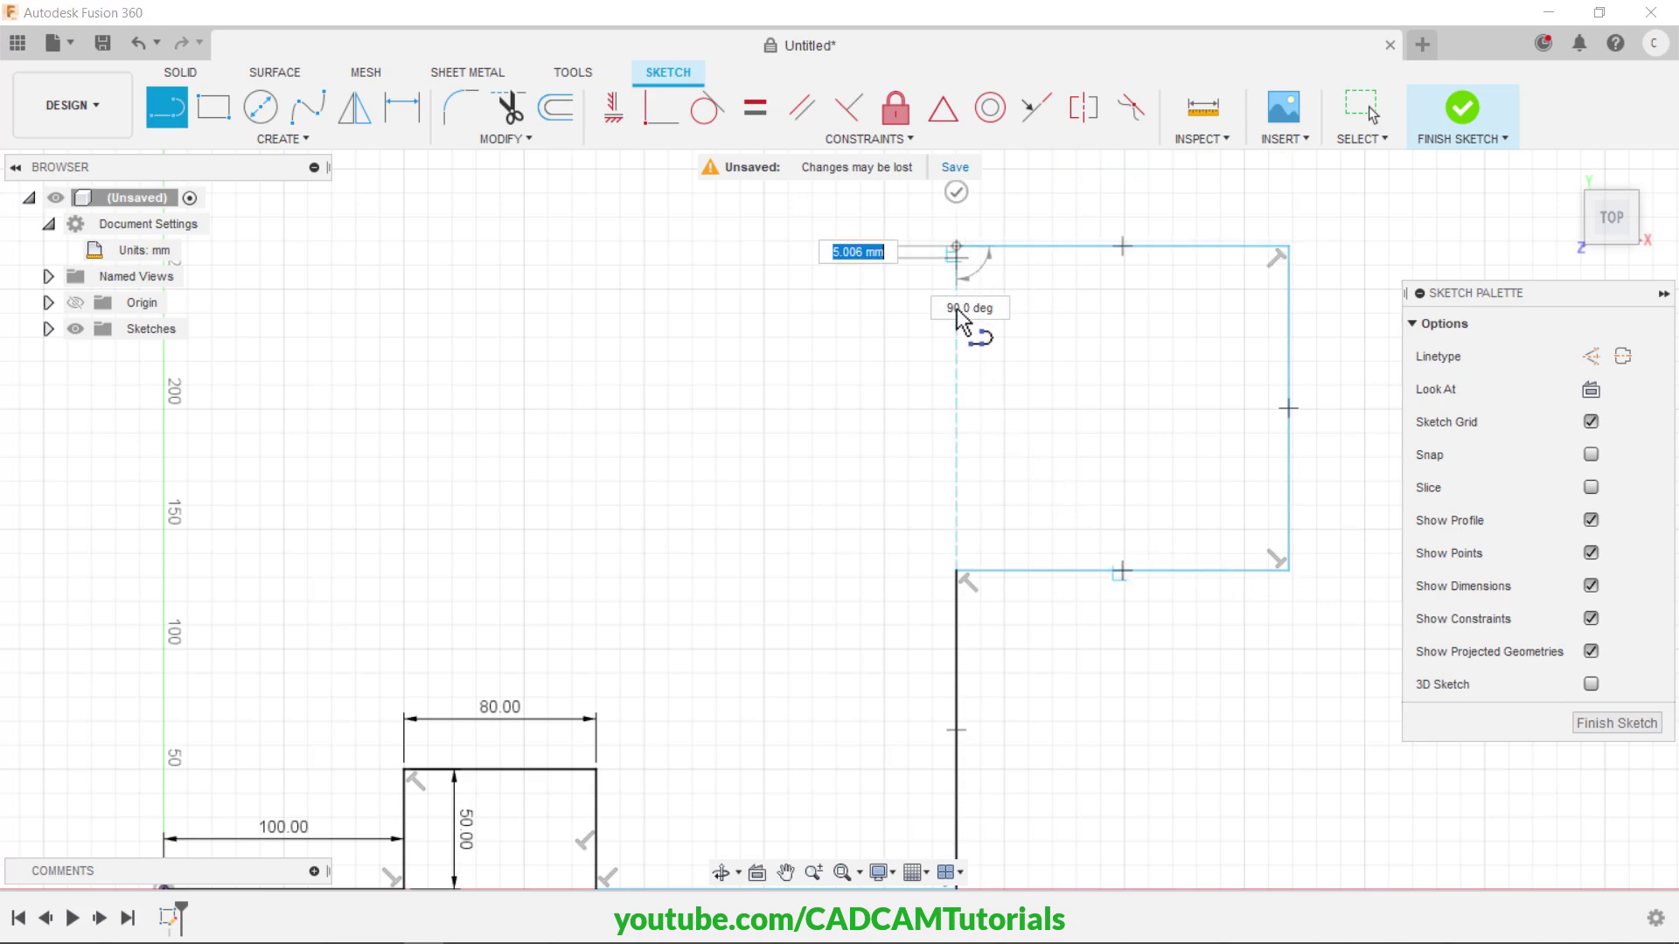
- Sketch the wide top recess freehand: a short line down, a long horizontal line left, and a line up to the top edge's level
{"action": "left_click", "coordinate": [957, 353]}
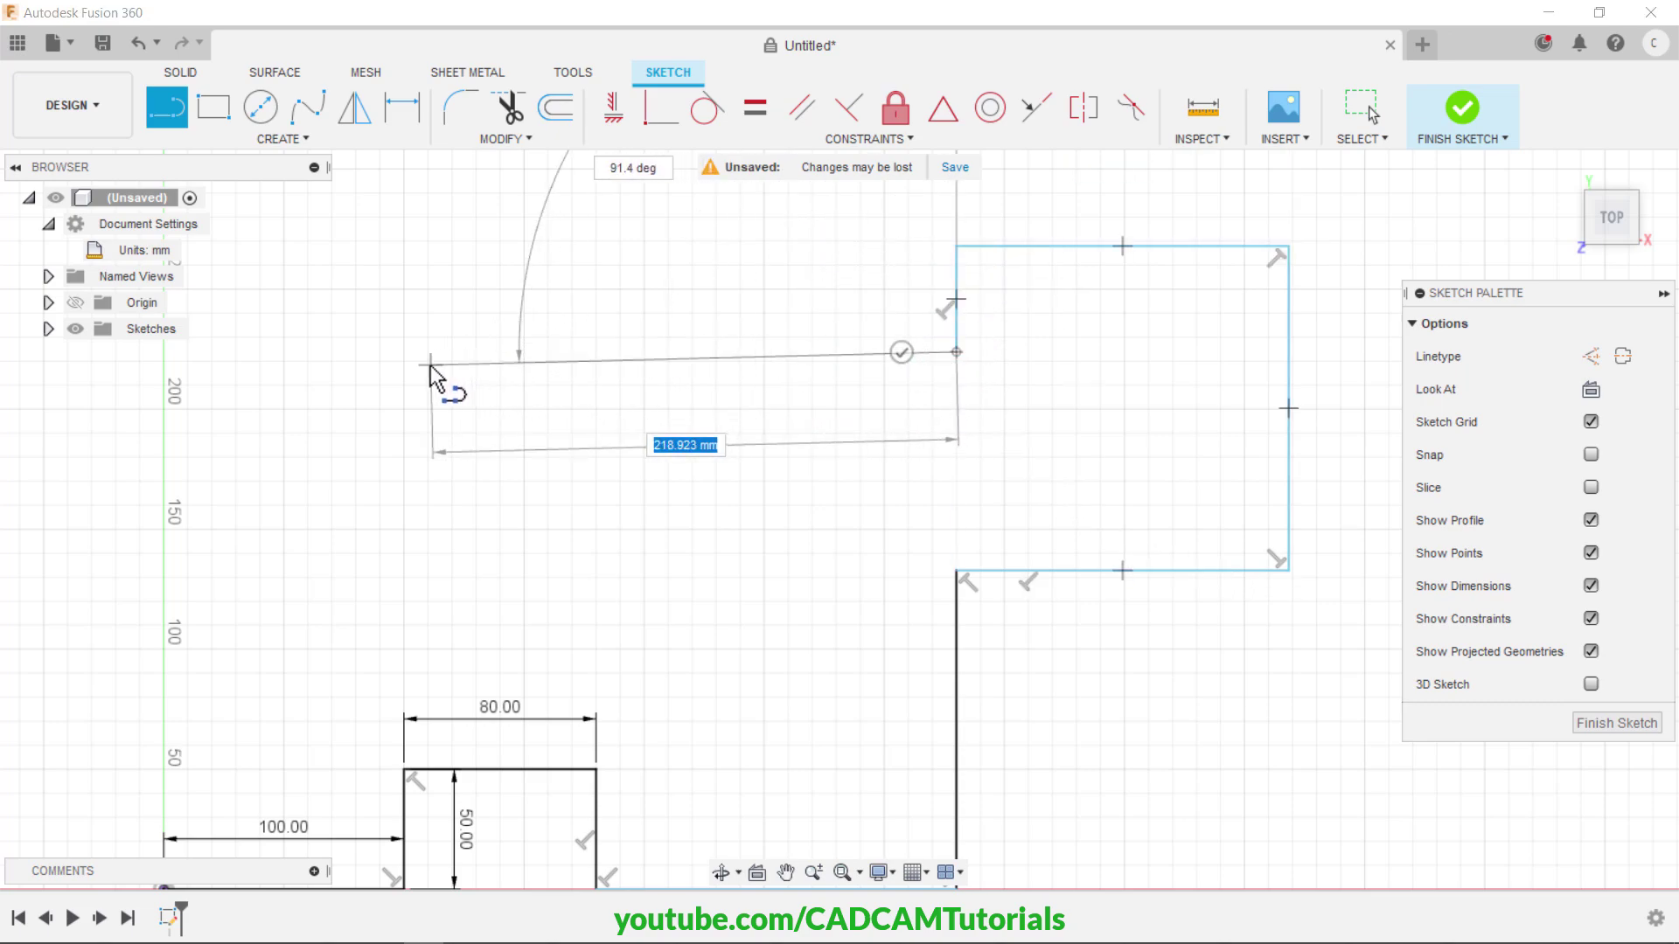
{"action": "left_click", "coordinate": [401, 352]}
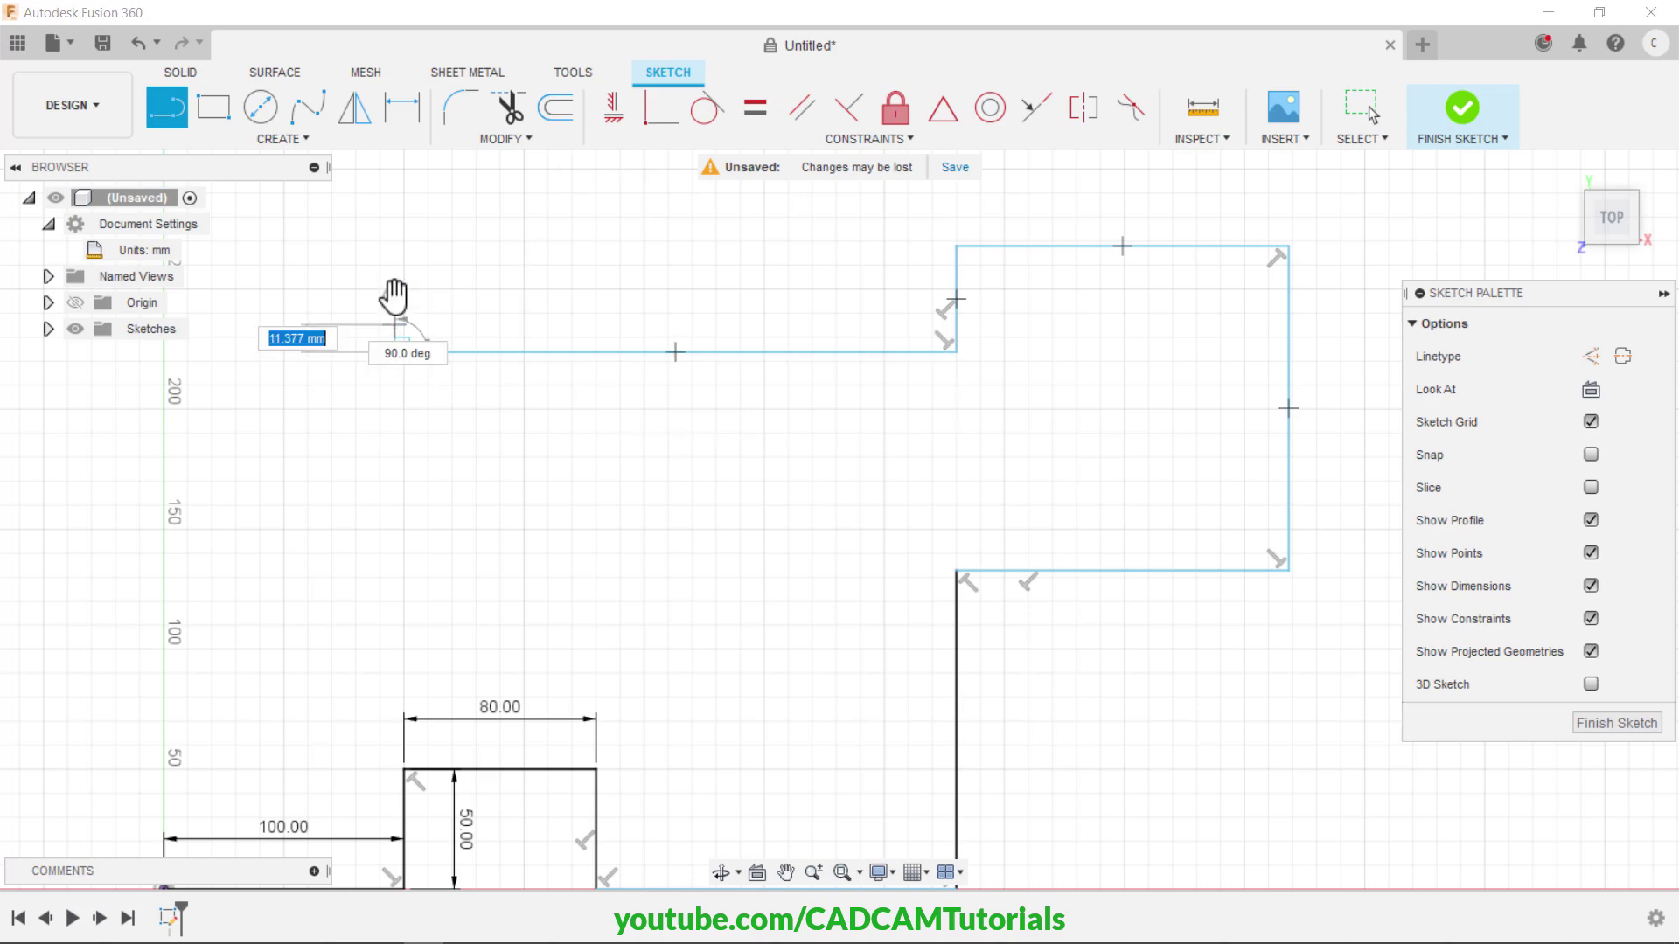
{"action": "left_click", "coordinate": [394, 247]}
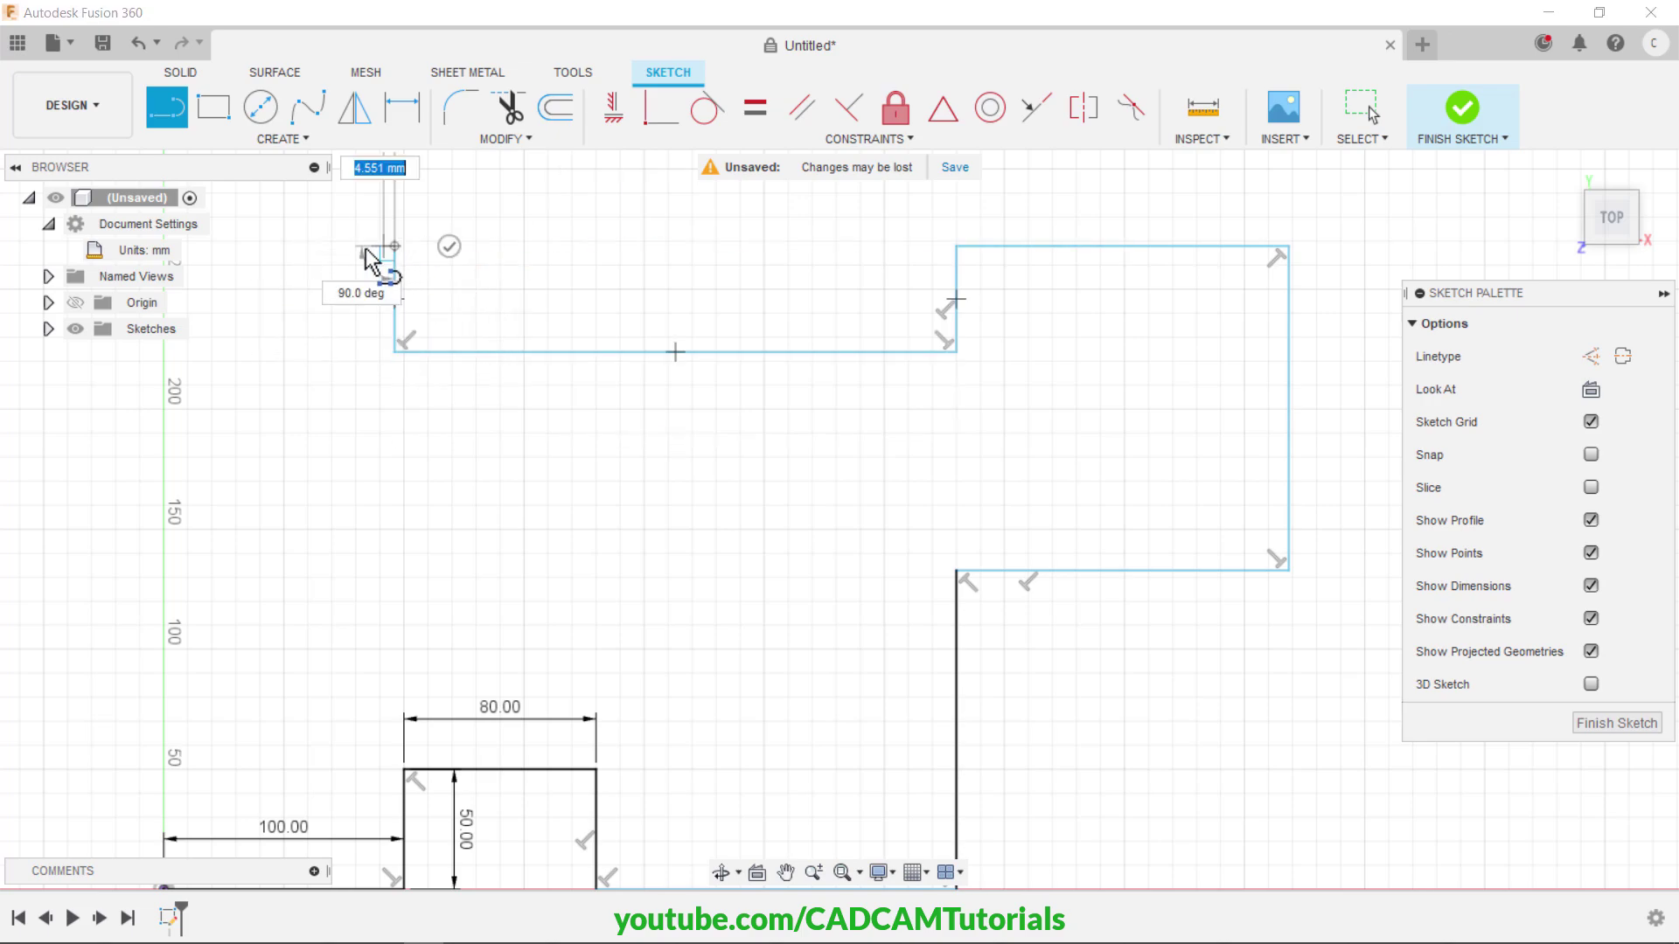
- Close the outline with a horizontal line about 96 mm left and a vertical line down to the origin, and end the line chain
{"action": "scroll", "coordinate": [411, 298], "scroll_direction": "up", "scroll_amount": 1}
{"action": "mouse_move", "coordinate": [443, 327]}
{"action": "middle_mouse_down"}
{"action": "mouse_move", "coordinate": [580, 338]}
{"action": "mouse_move", "coordinate": [469, 316]}
{"action": "middle_mouse_up"}
{"action": "scroll", "coordinate": [574, 346], "scroll_direction": "down", "scroll_amount": 3}
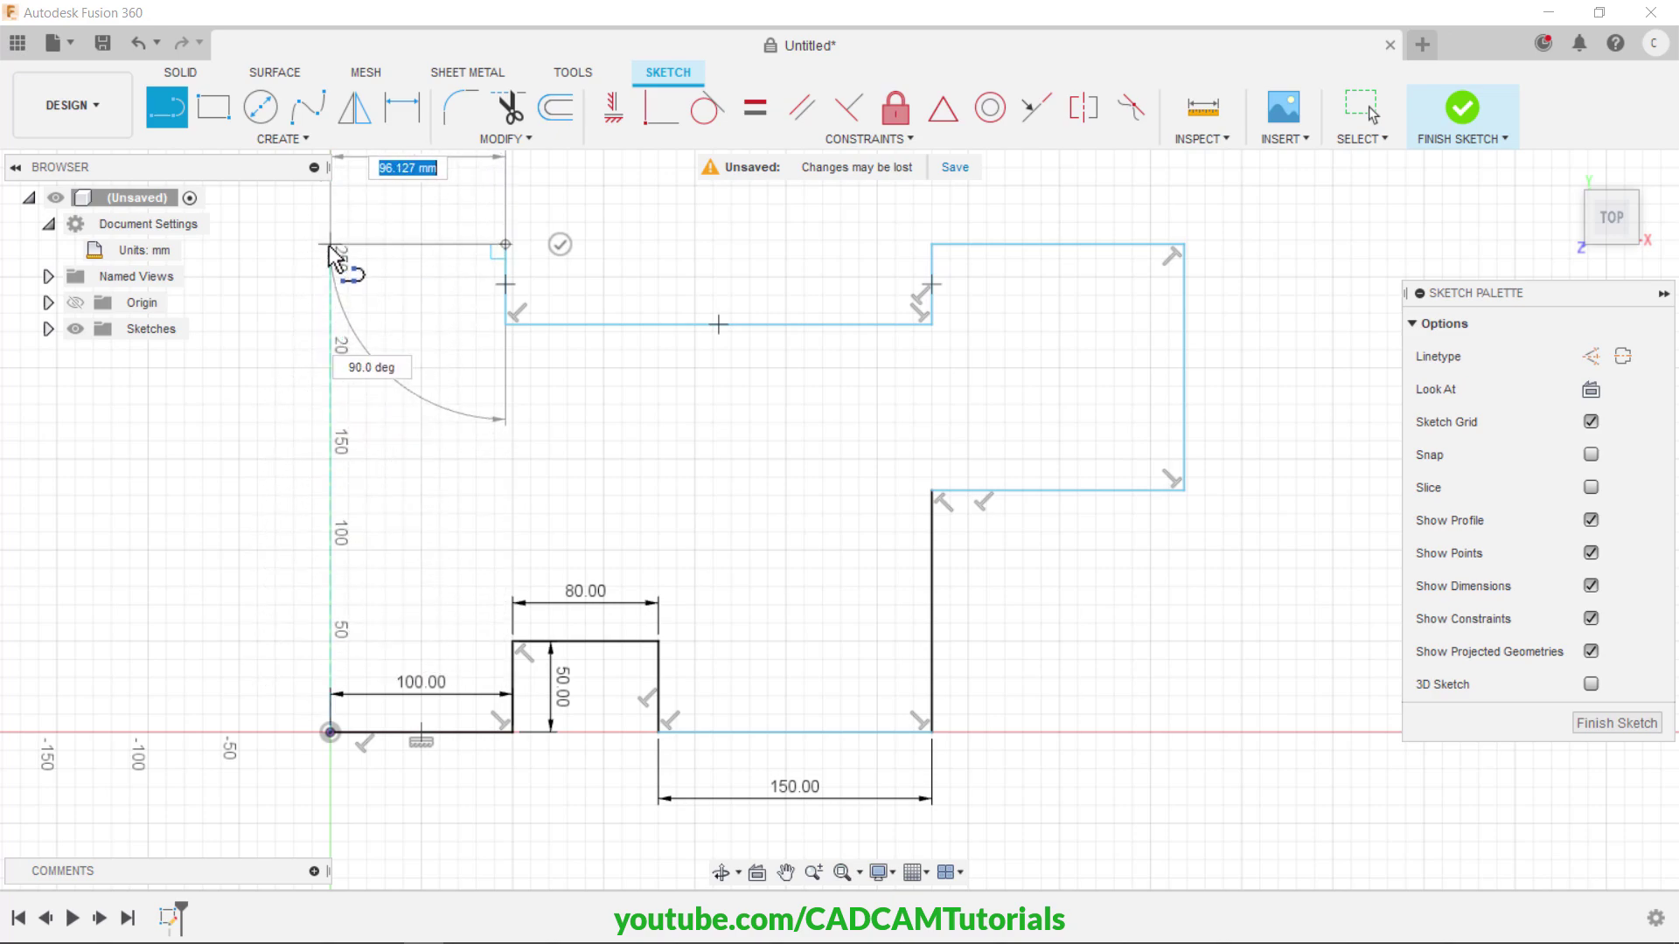
{"action": "left_click", "coordinate": [330, 245]}
{"action": "left_click", "coordinate": [330, 732]}
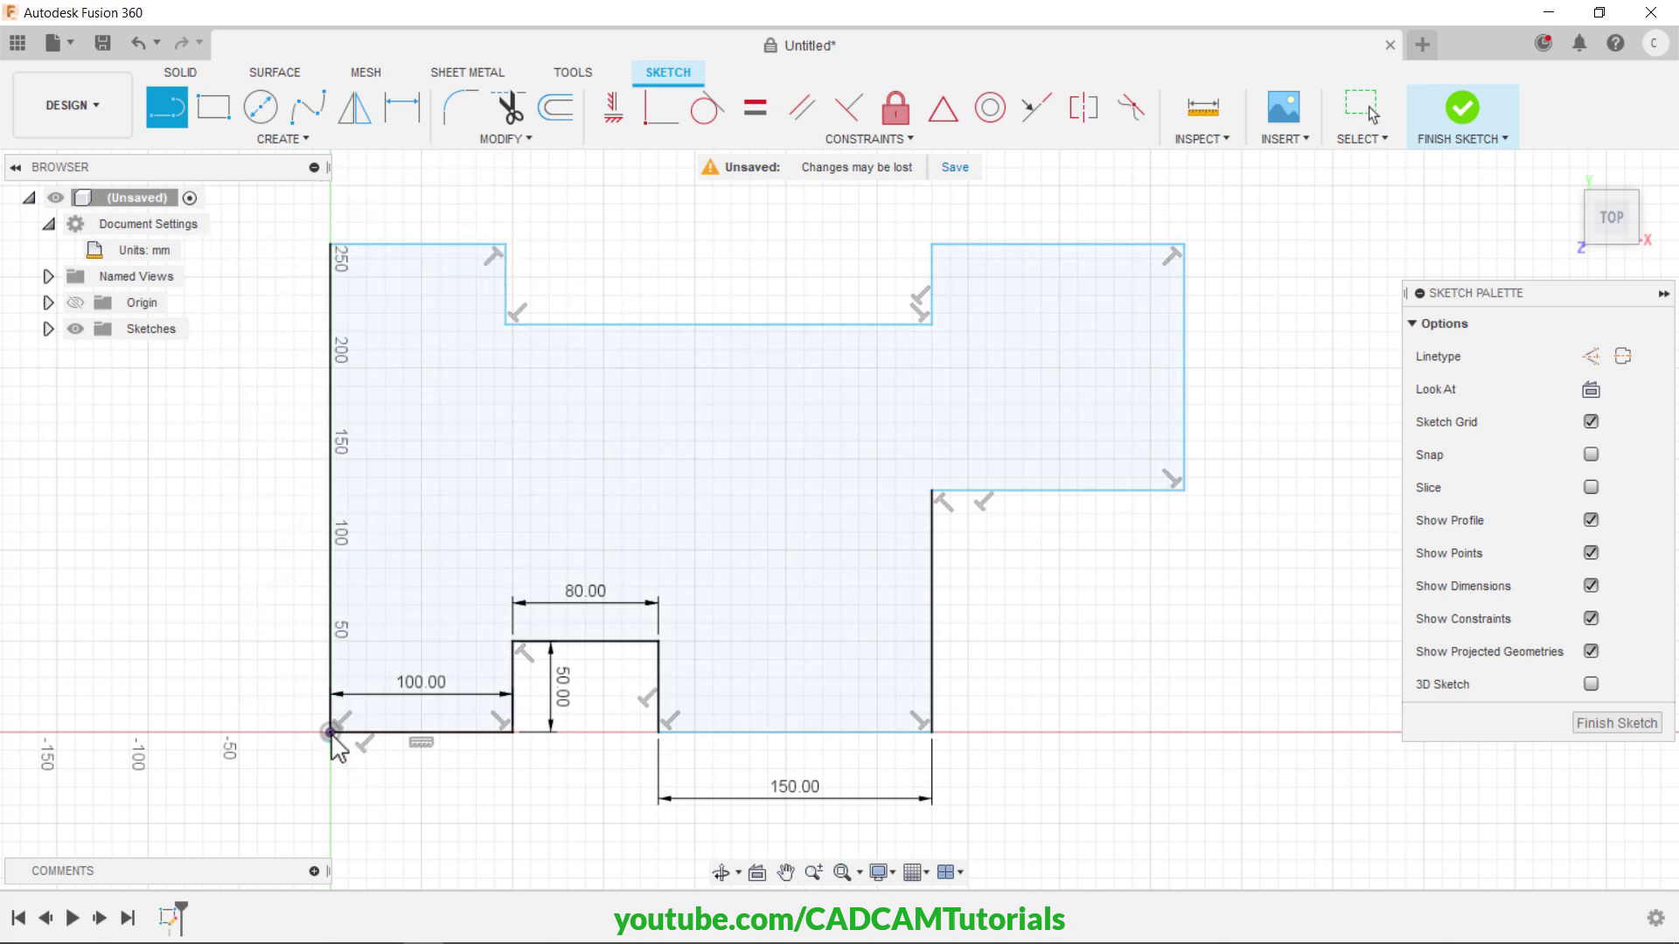
{"action": "right_click", "coordinate": [999, 628]}
{"action": "left_click", "coordinate": [917, 615]}
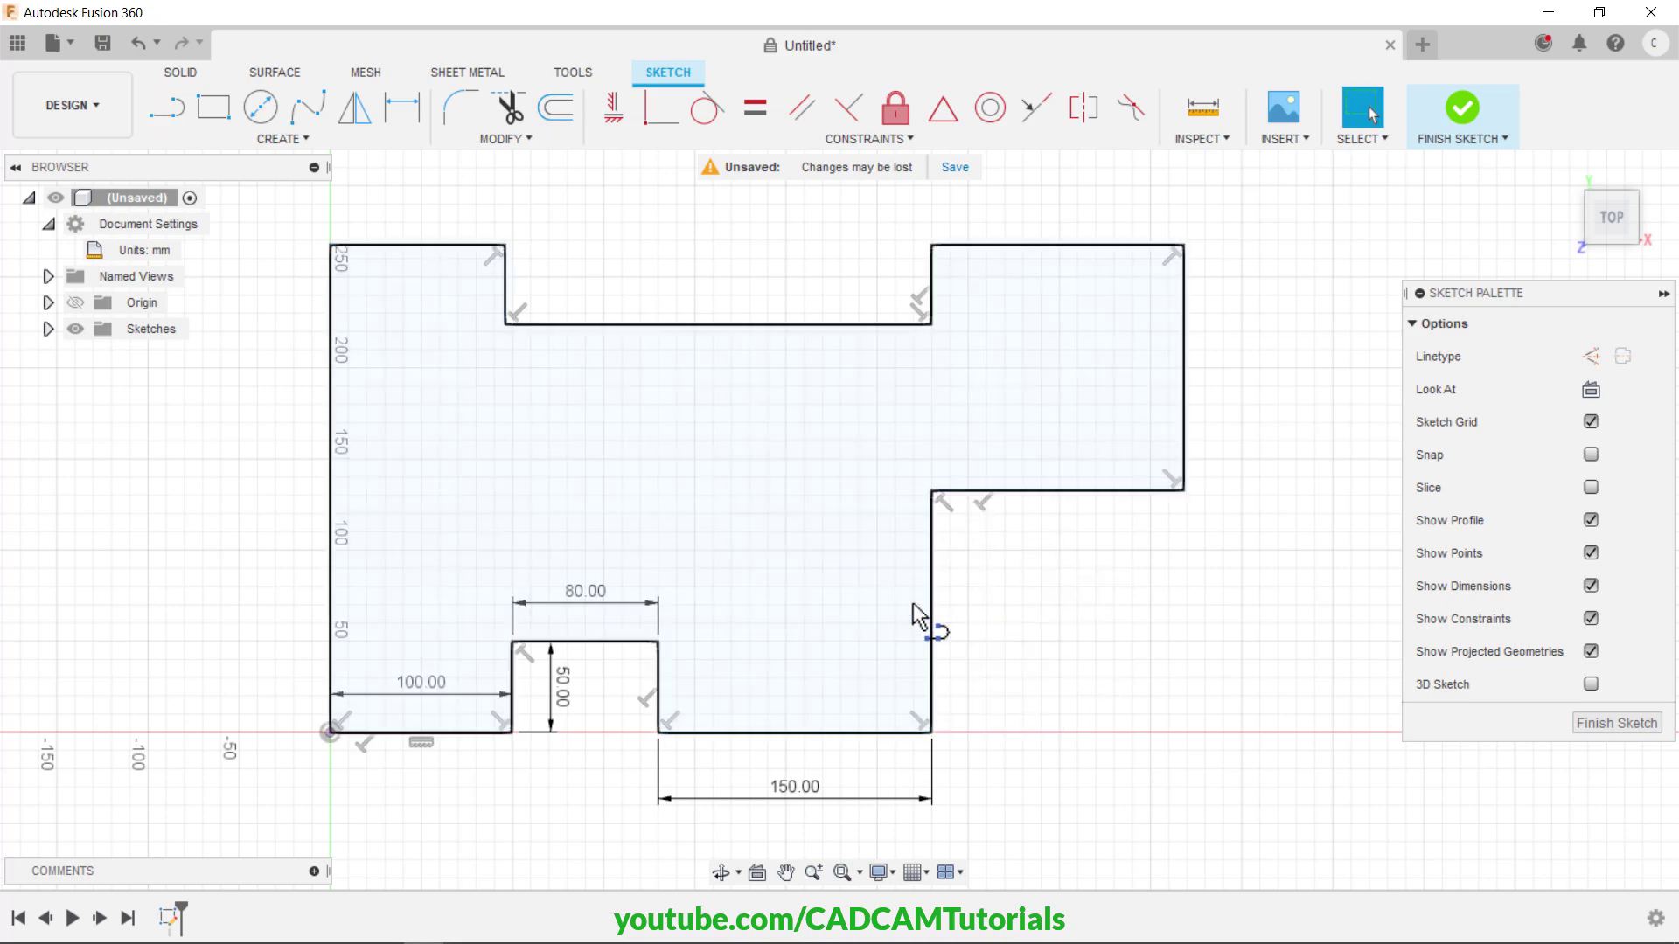
- Consult the reference drawing and dimension the vertical edge at the end of the 150 mm base line as 100 mm
{"action": "middle_click_drag", "start_coordinate": [1061, 606], "coordinate": [916, 652]}
{"action": "key", "text": "alt+Tab"}
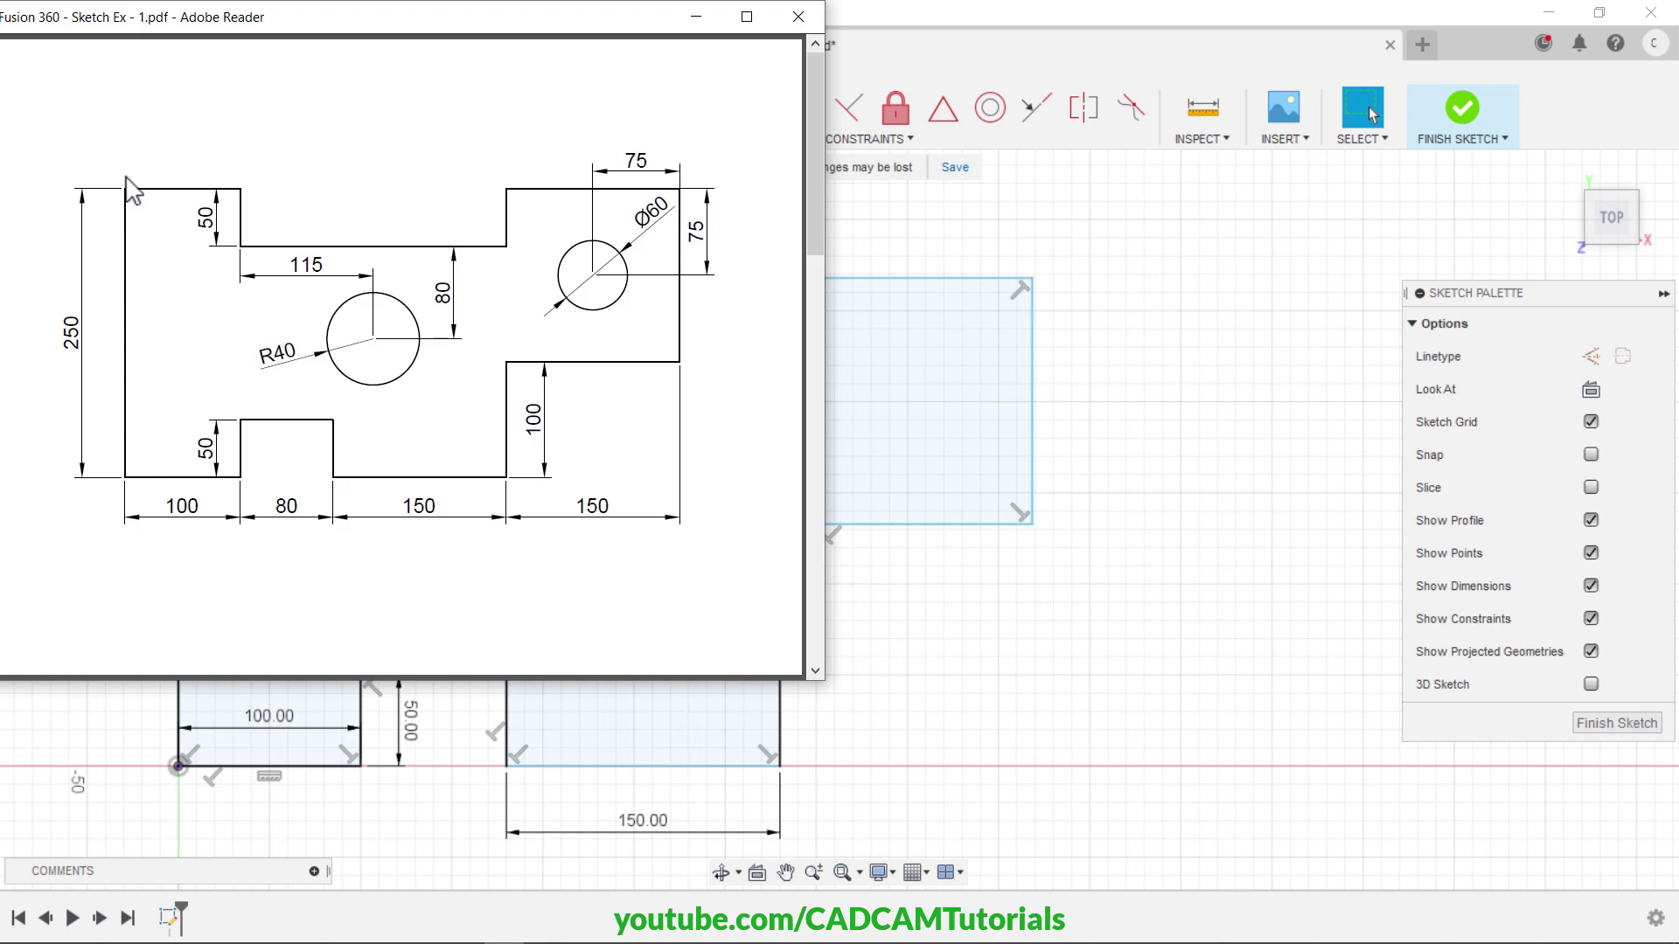
{"action": "key", "text": "alt+Tab"}
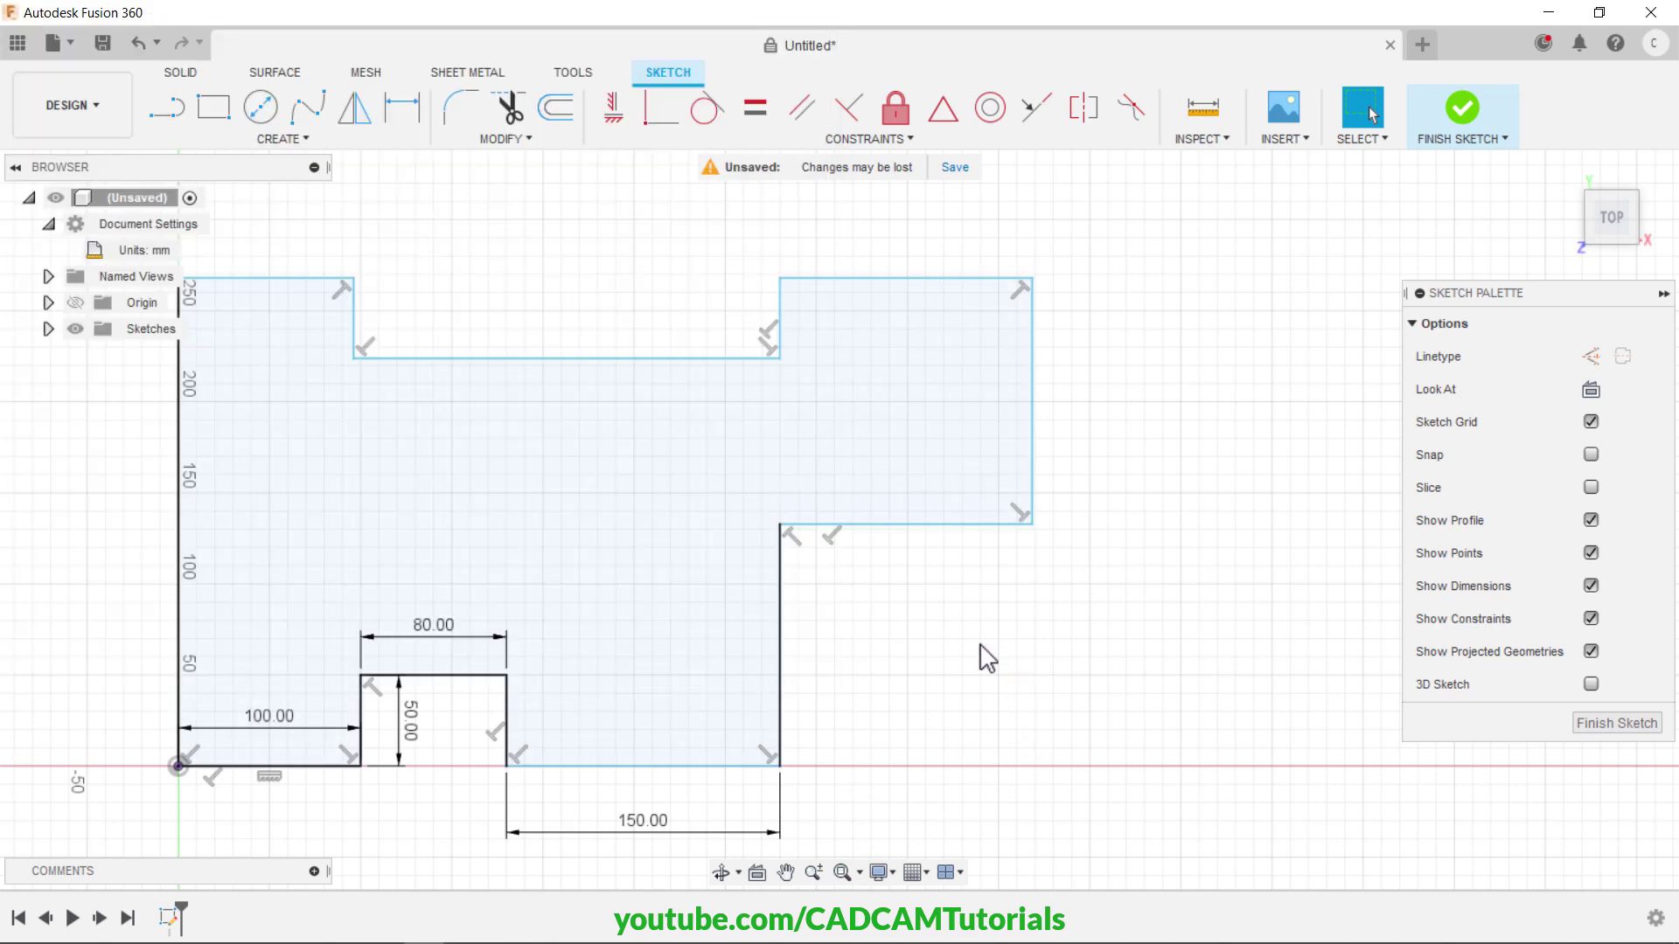
{"action": "middle_click_drag", "start_coordinate": [983, 656], "coordinate": [935, 605]}
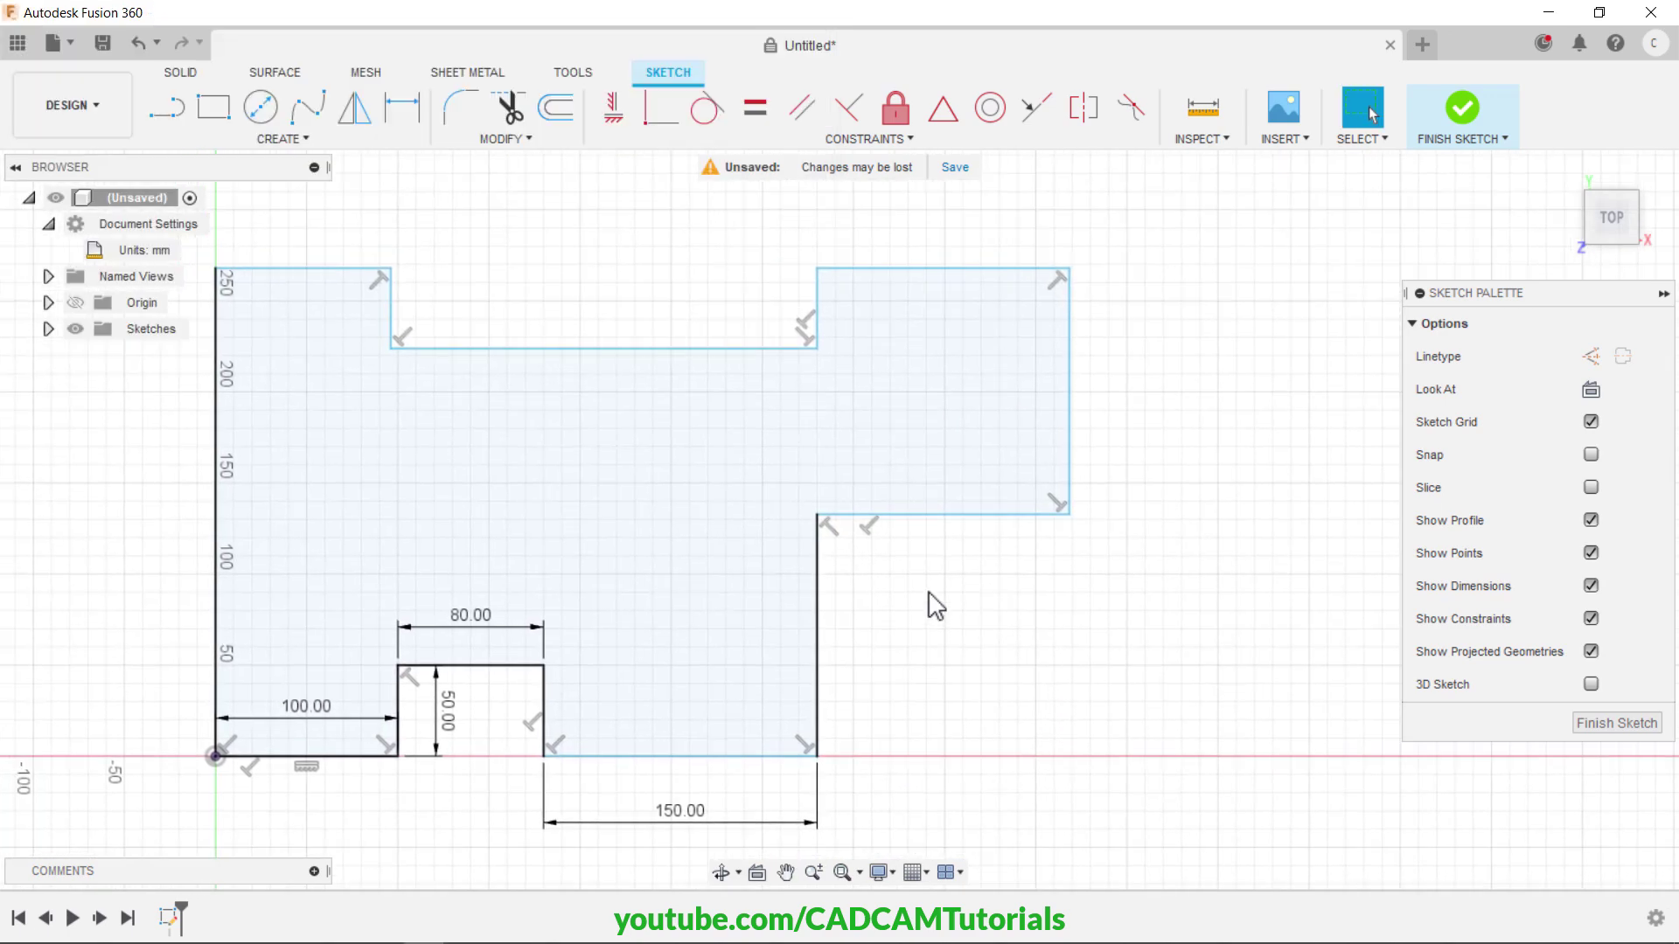
{"action": "left_click", "coordinate": [400, 109]}
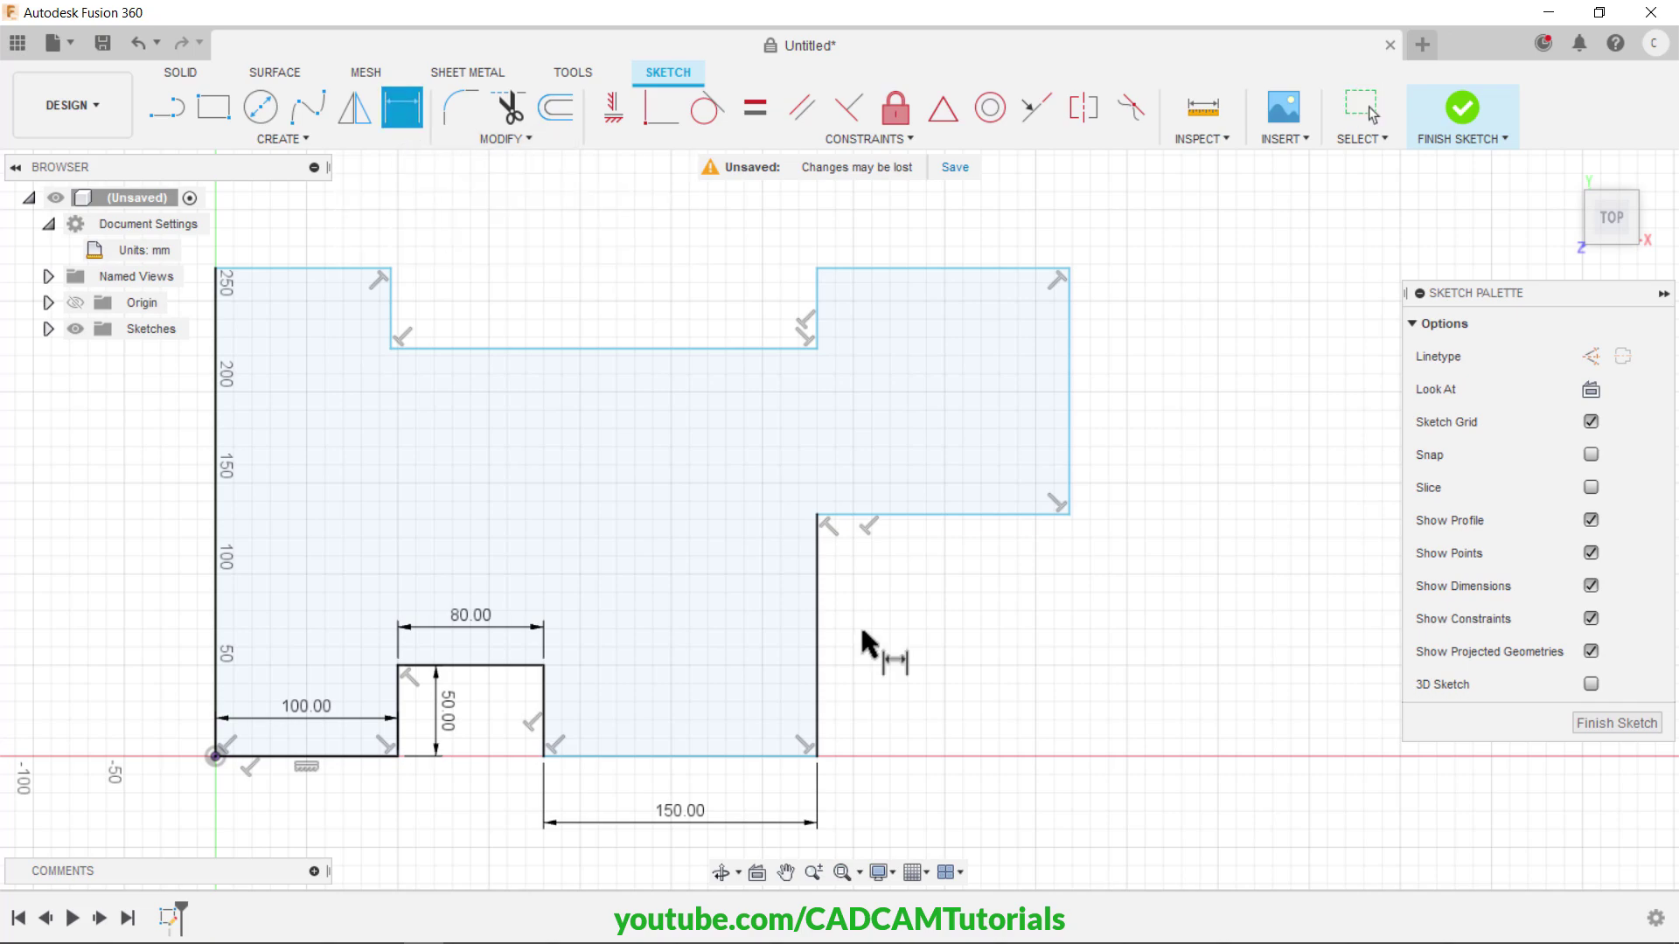
{"action": "left_click", "coordinate": [818, 691]}
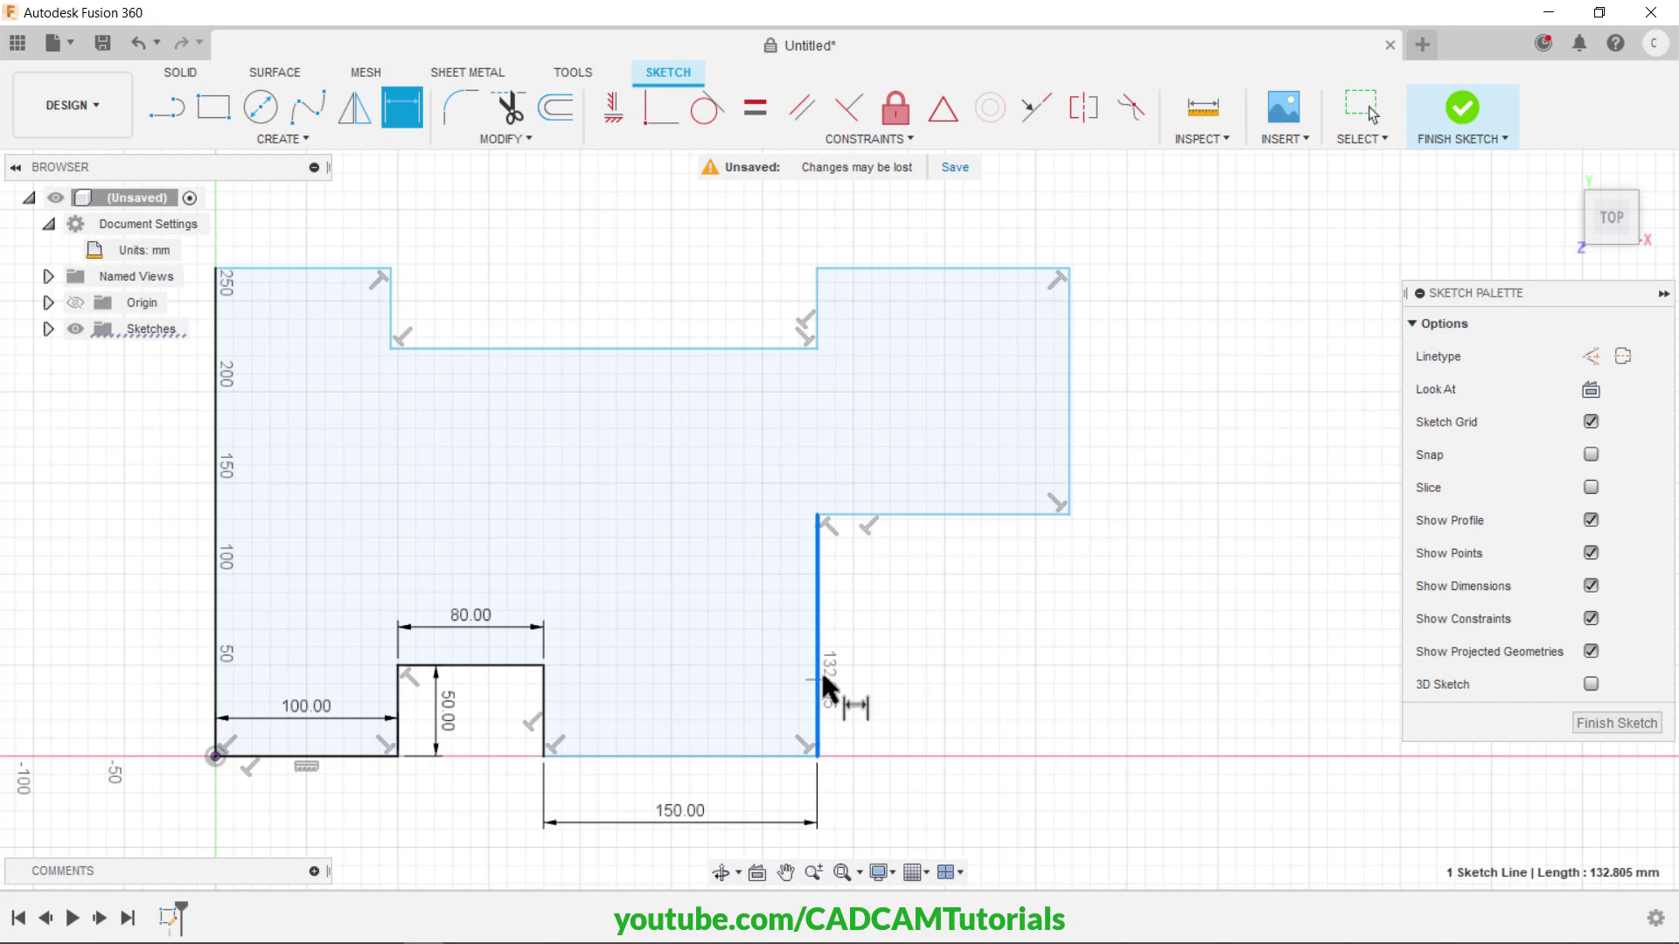
{"action": "left_click", "coordinate": [882, 657]}
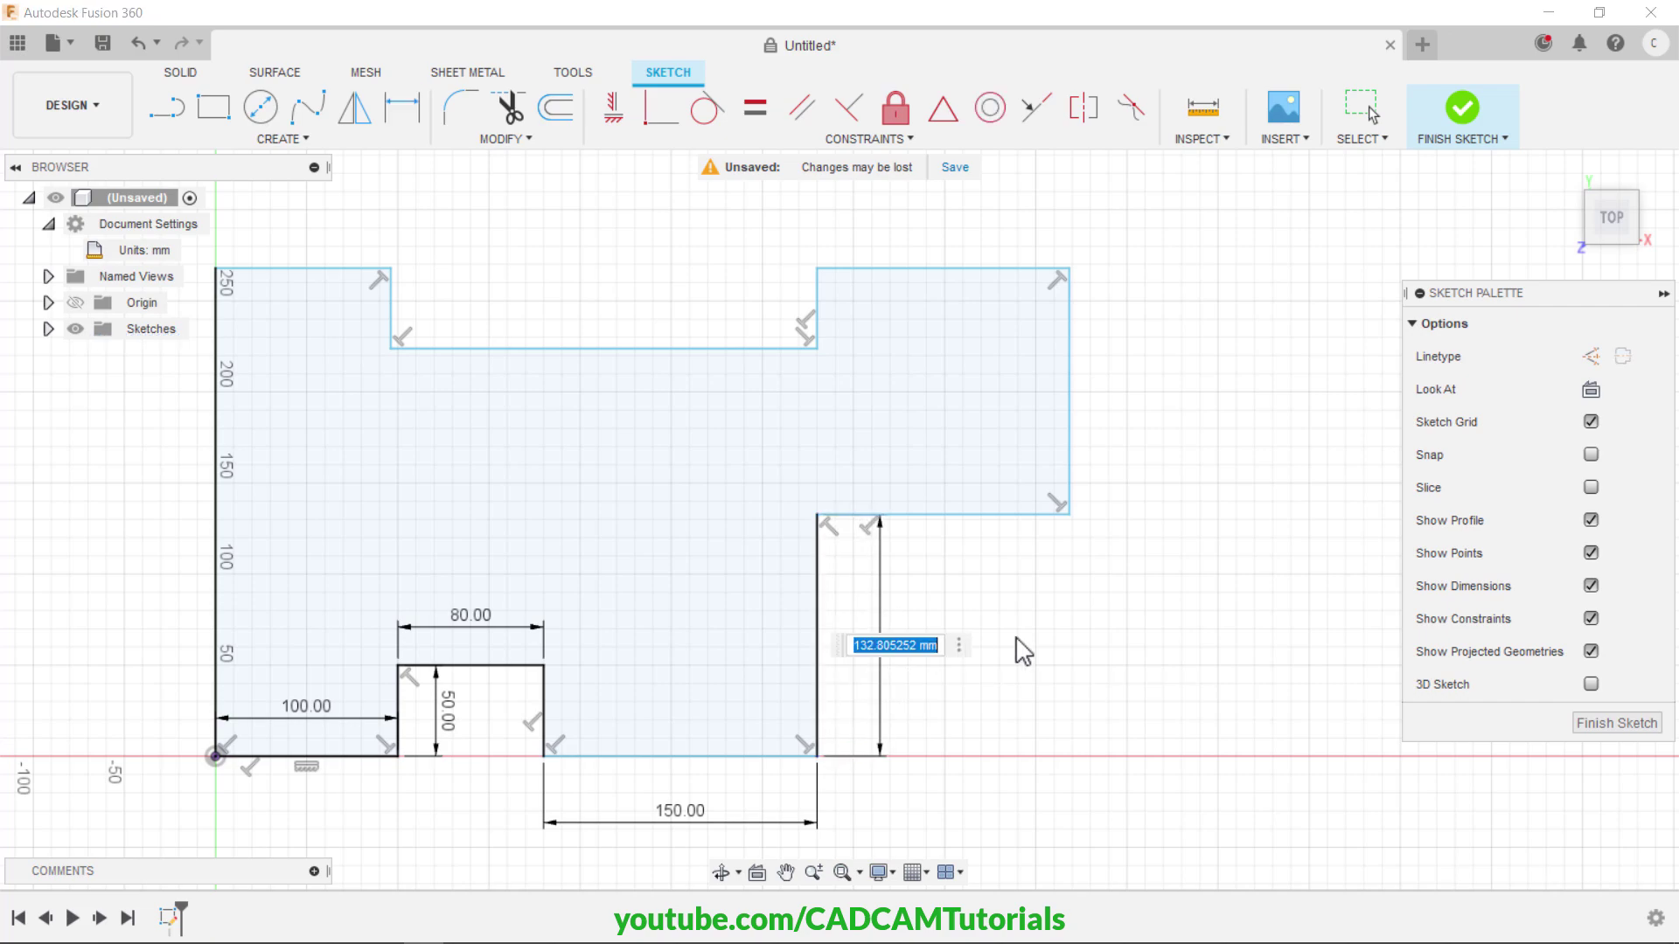
{"action": "type", "text": "100"}
{"action": "key", "text": "Return"}
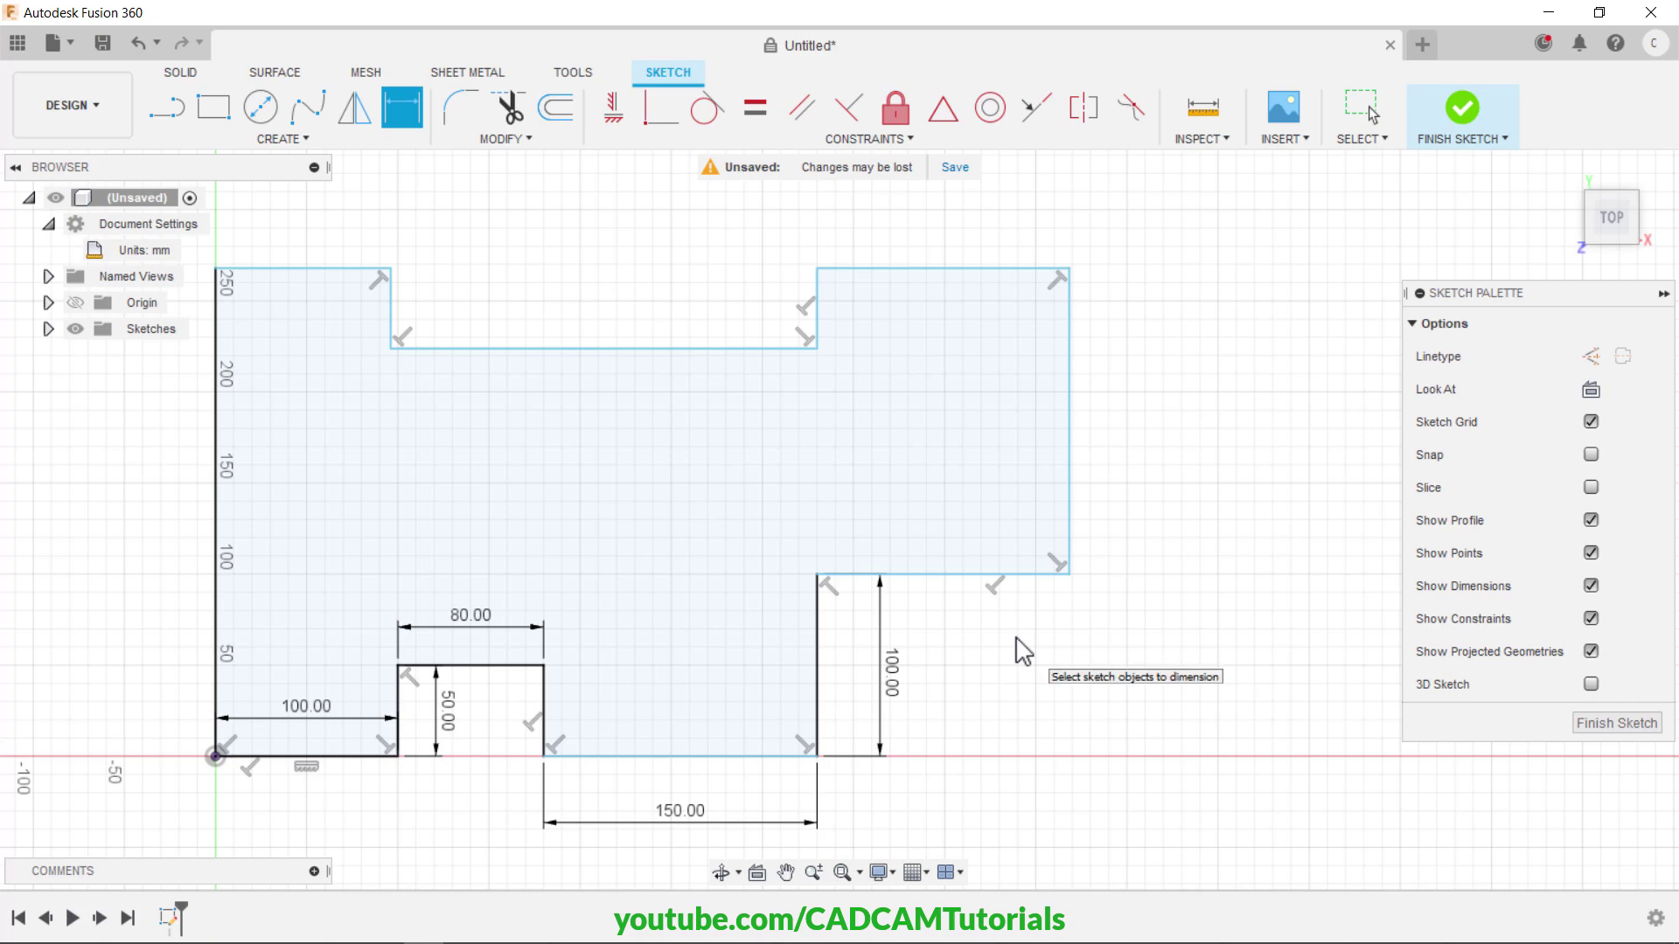
- Dimension the lower horizontal edge of the right block as 150 mm, in line with the existing 150 mm base dimension
{"action": "left_click", "coordinate": [955, 577]}
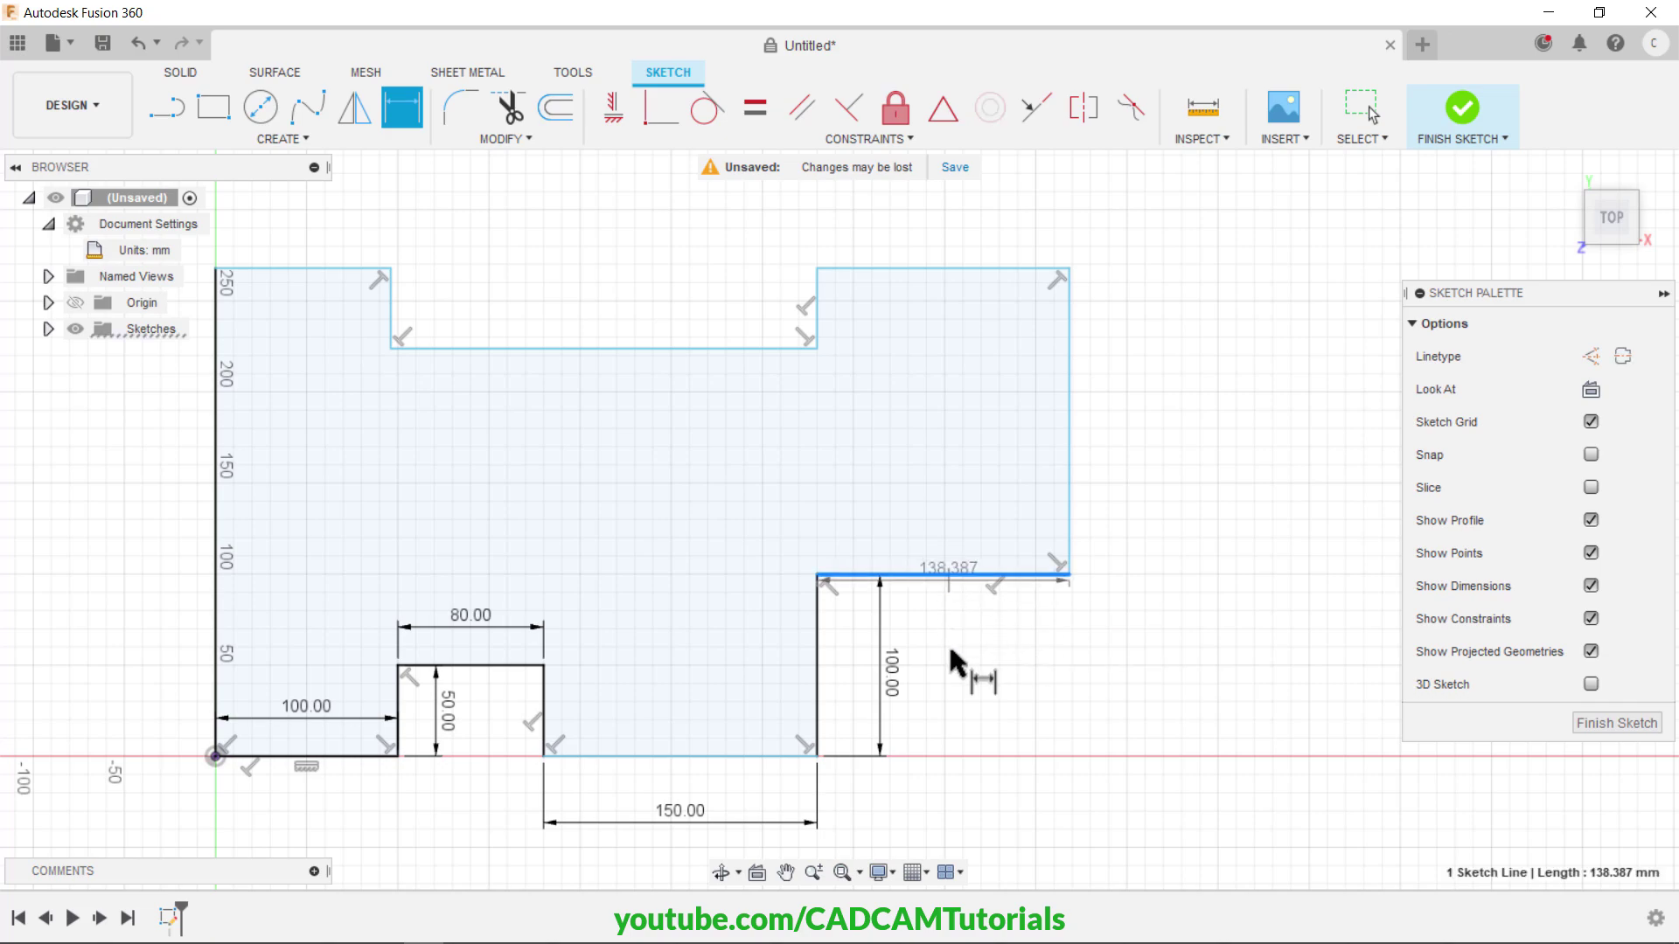
{"action": "left_click", "coordinate": [907, 826]}
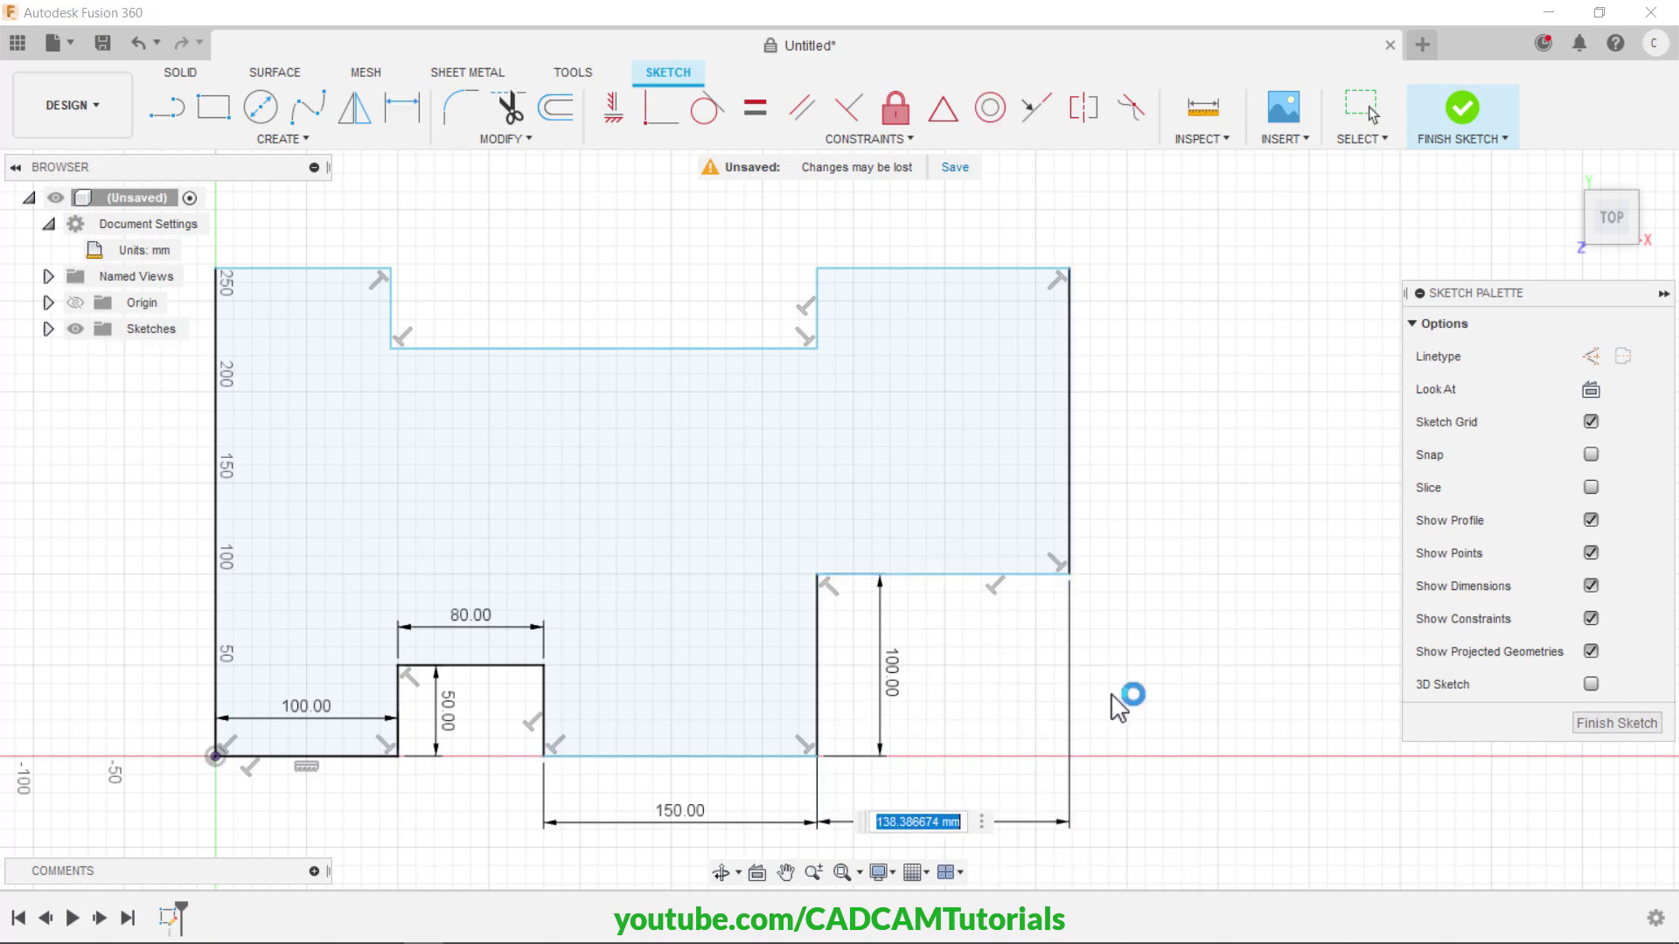
{"action": "type", "text": "150"}
{"action": "key", "text": "Return"}
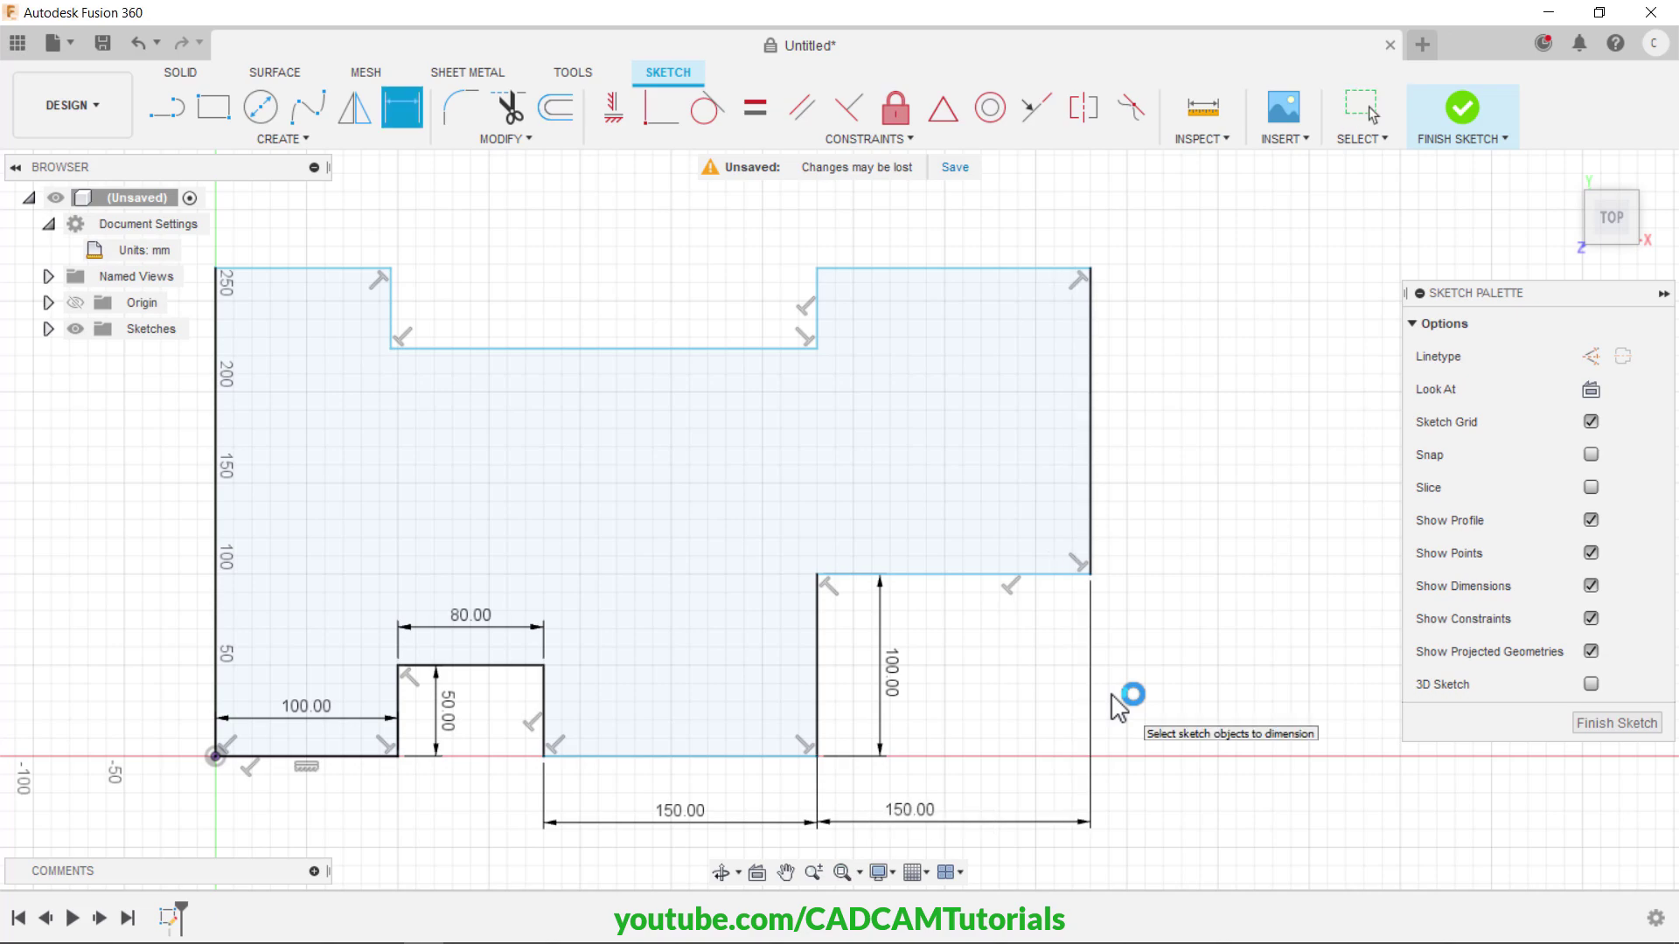
- Dimension the plate's full left edge as 250 mm
{"action": "middle_click_drag", "start_coordinate": [428, 588], "coordinate": [560, 625]}
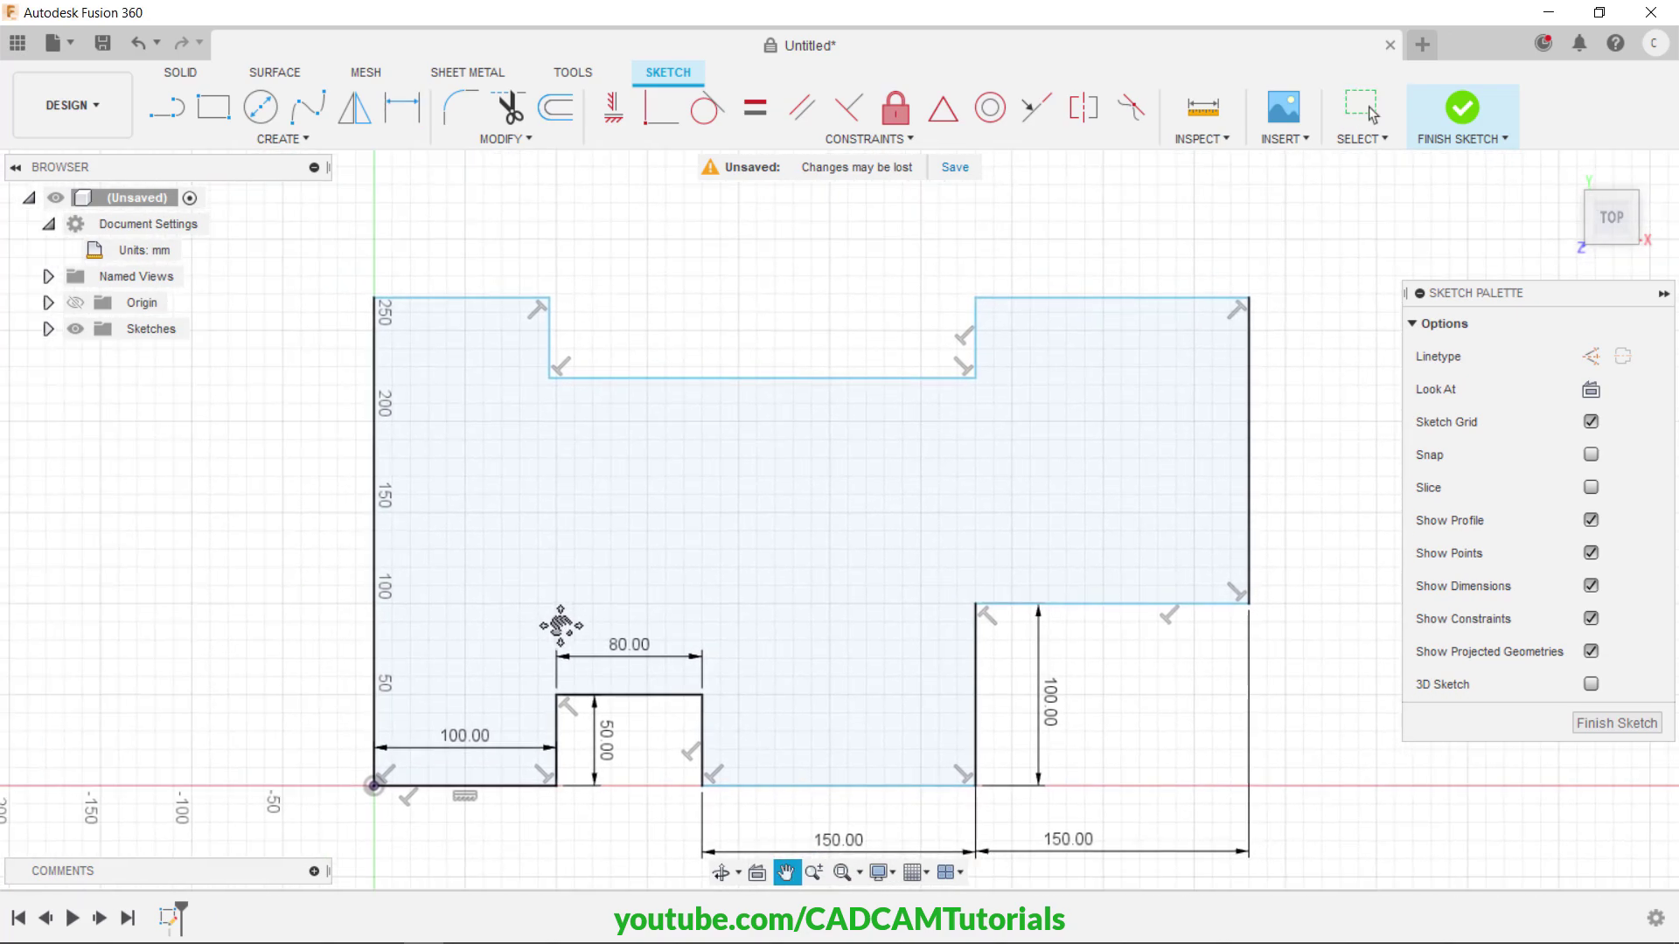
{"action": "left_click", "coordinate": [377, 588]}
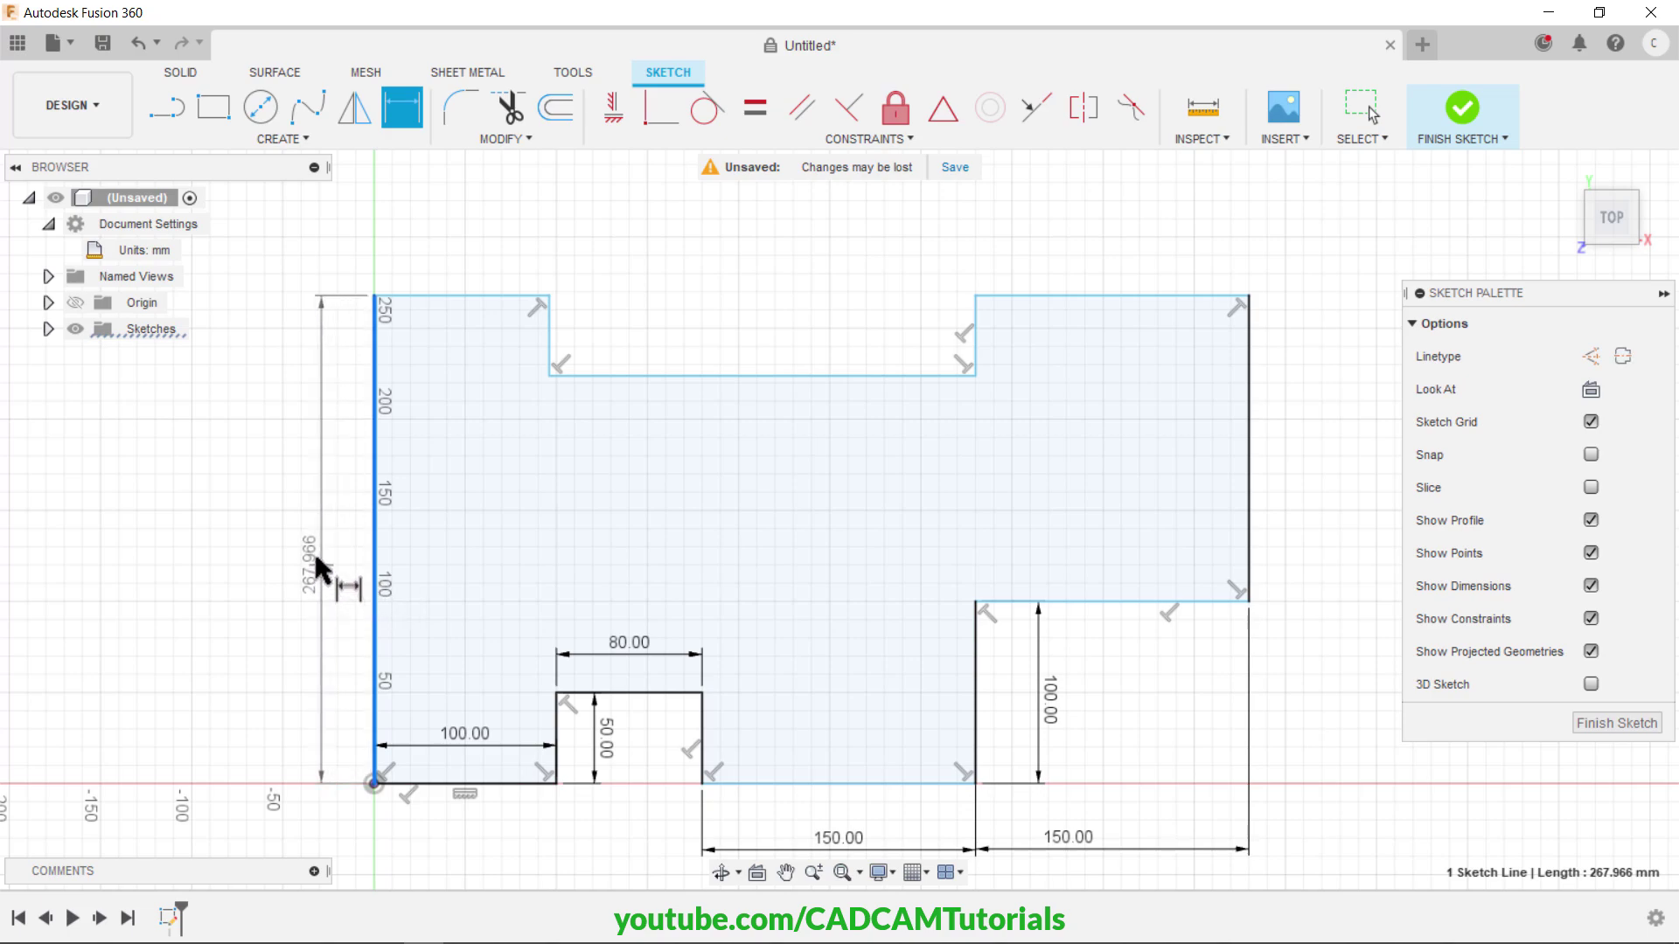
{"action": "left_click", "coordinate": [298, 507]}
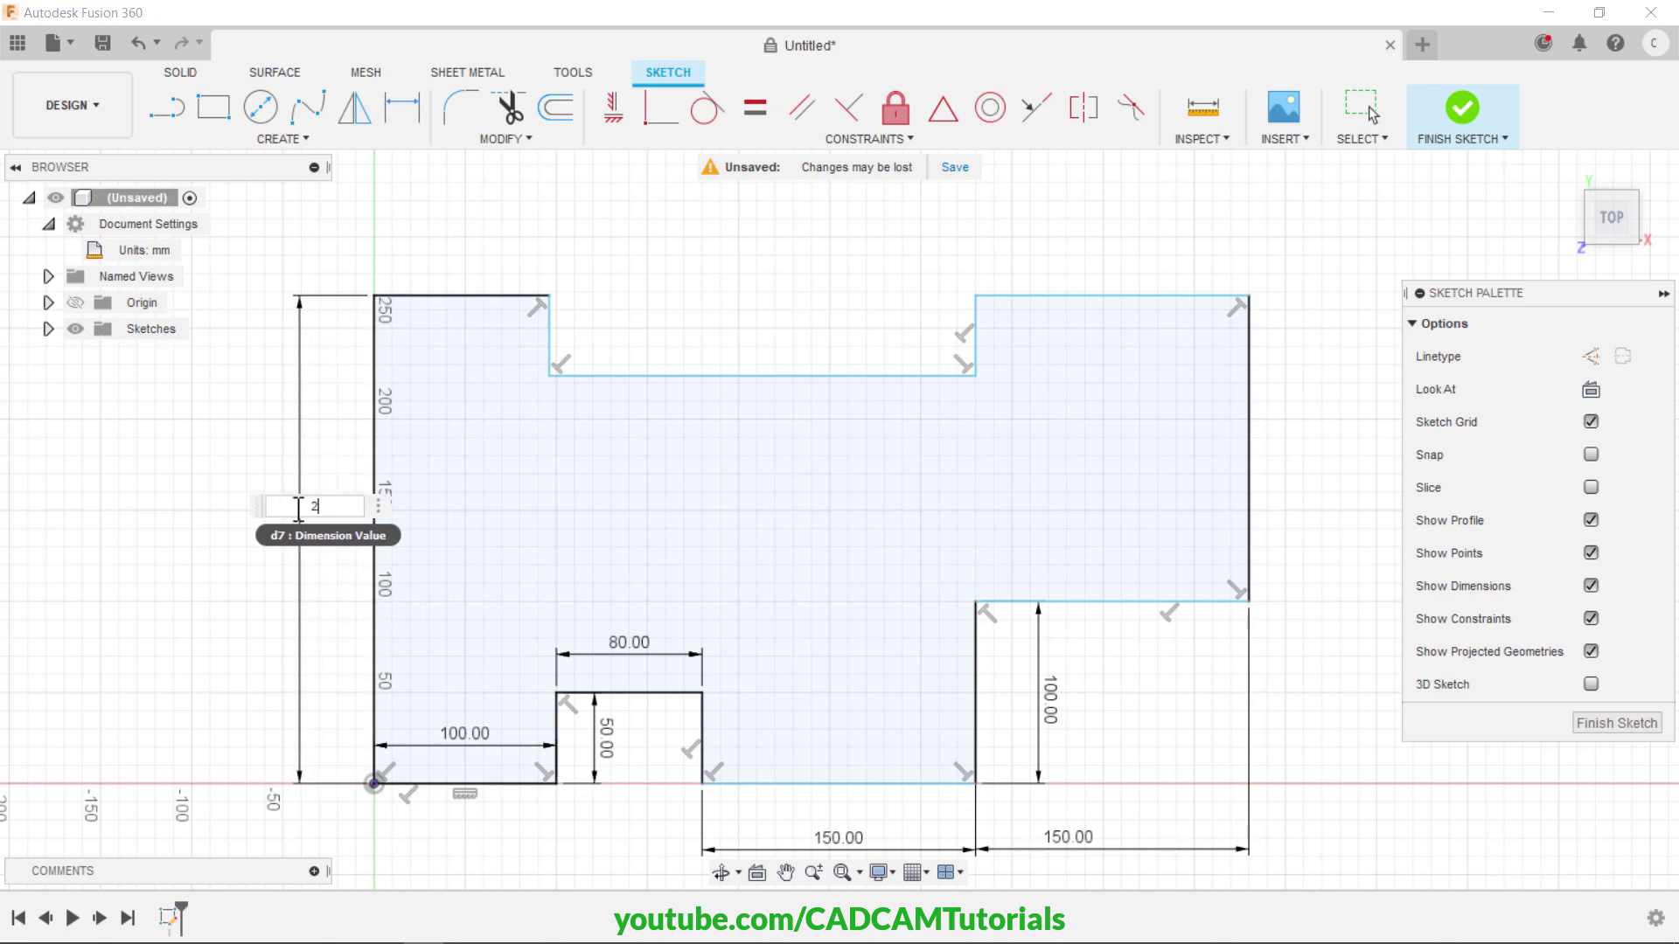
{"action": "key", "text": "Return"}
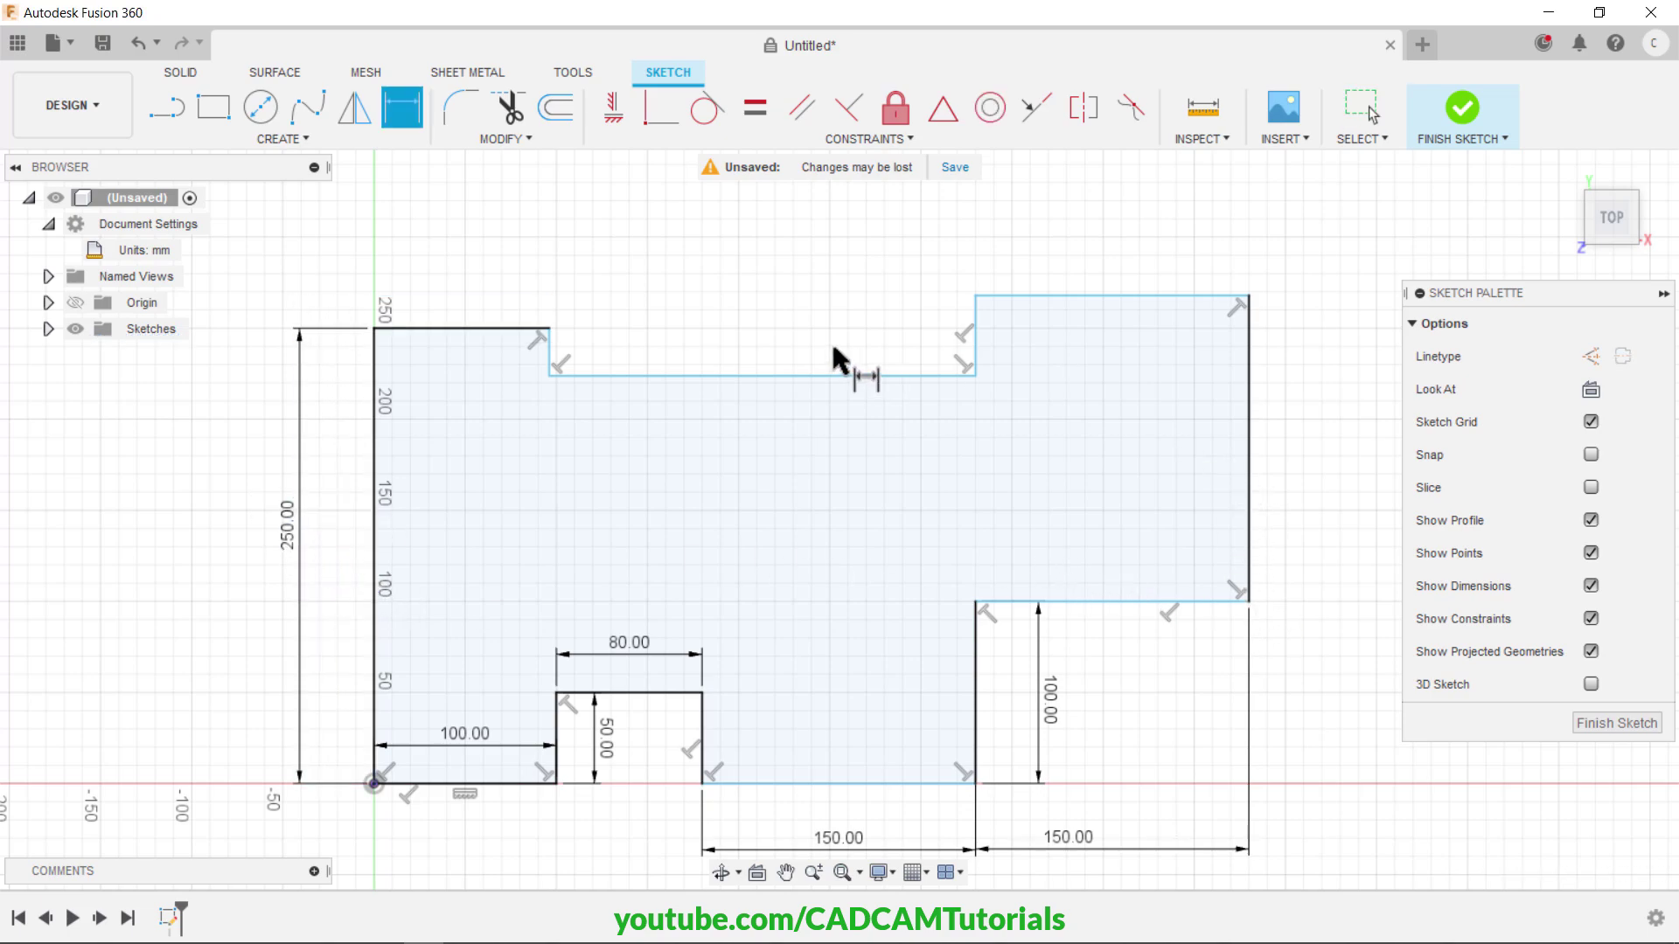
- Dimension the left wall of the wide top recess as 50 mm and end dimensioning
{"action": "left_click", "coordinate": [549, 358]}
{"action": "left_click", "coordinate": [502, 365]}
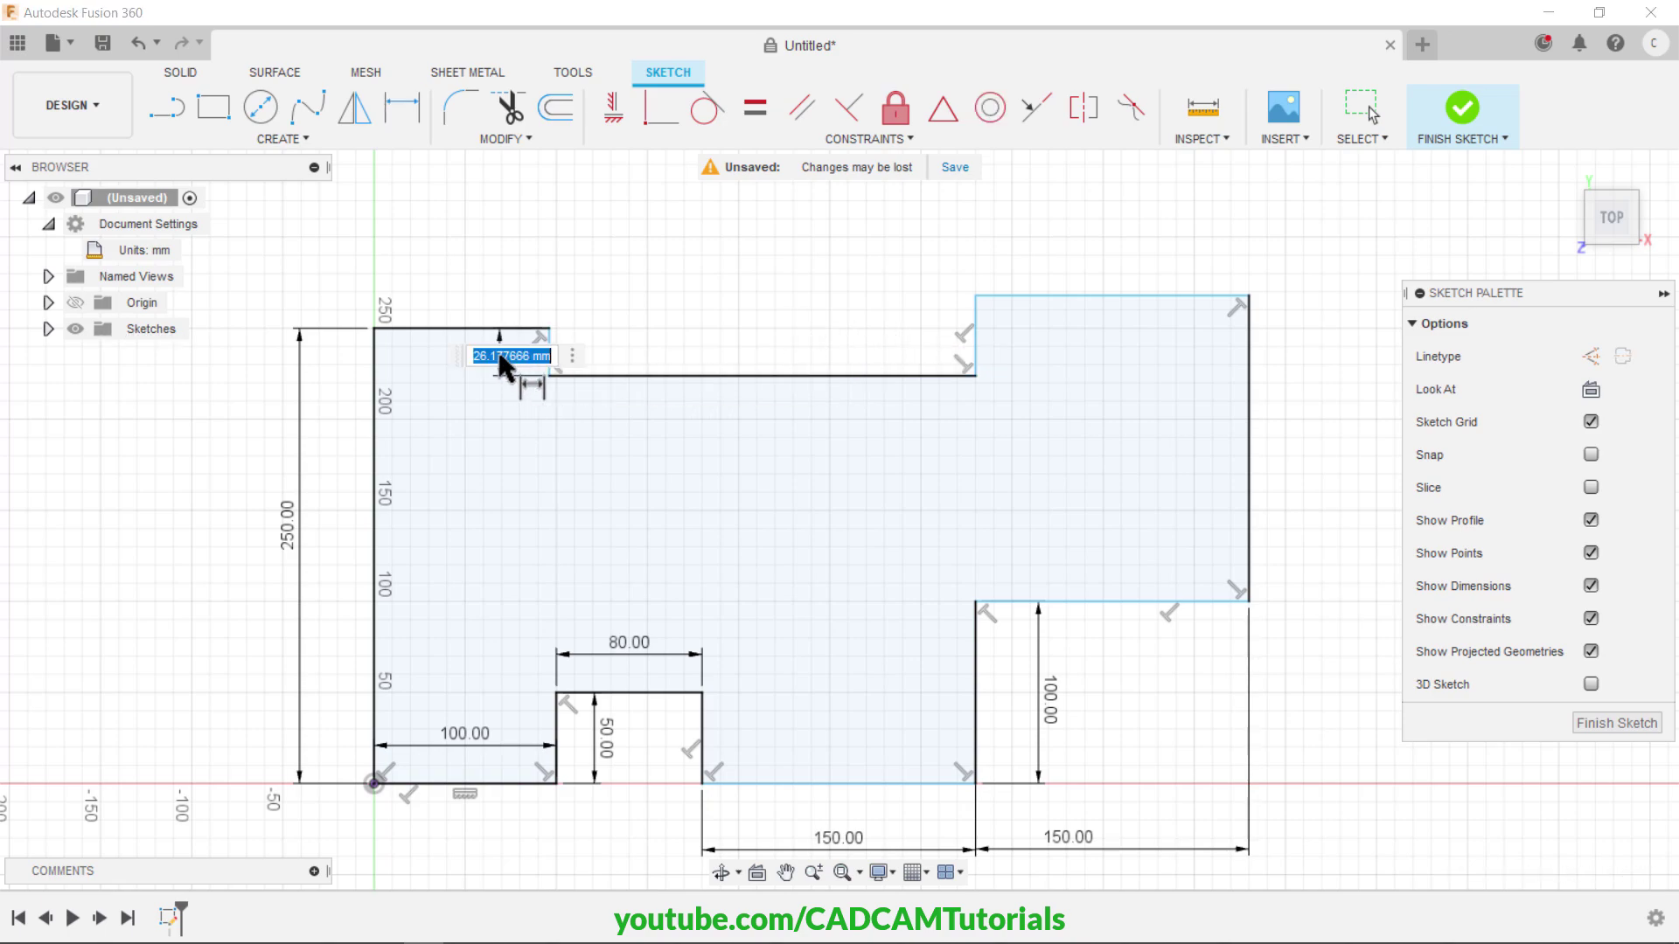
{"action": "type", "text": "50"}
{"action": "key", "text": "Return"}
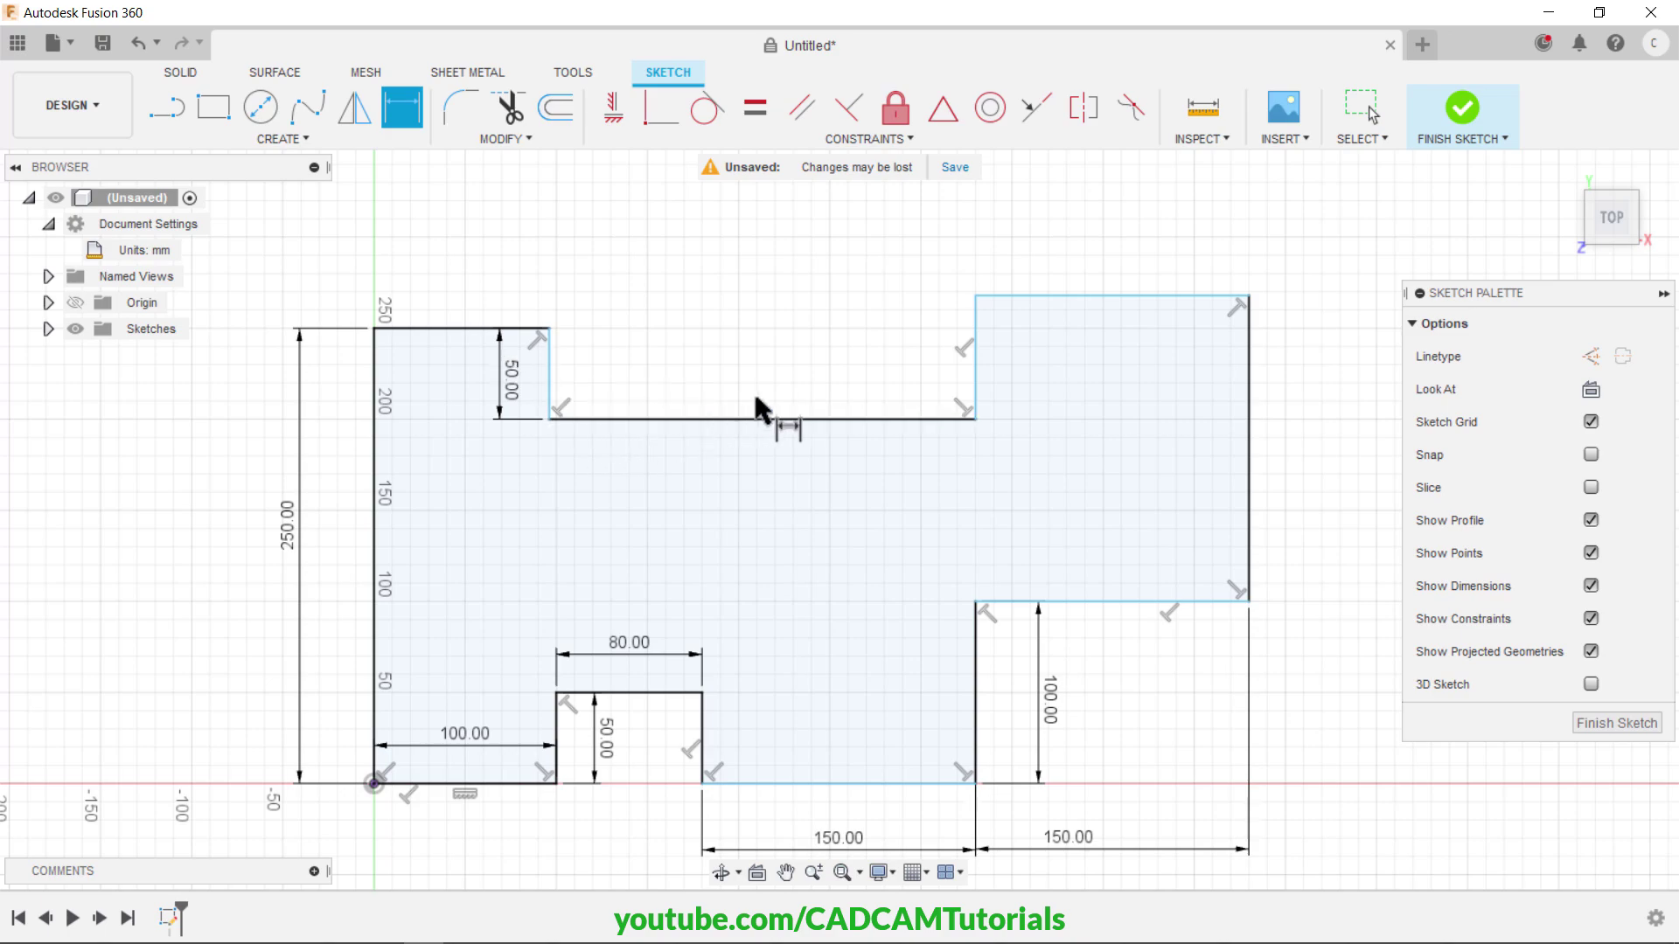
{"action": "right_click", "coordinate": [776, 364]}
{"action": "left_click", "coordinate": [663, 350]}
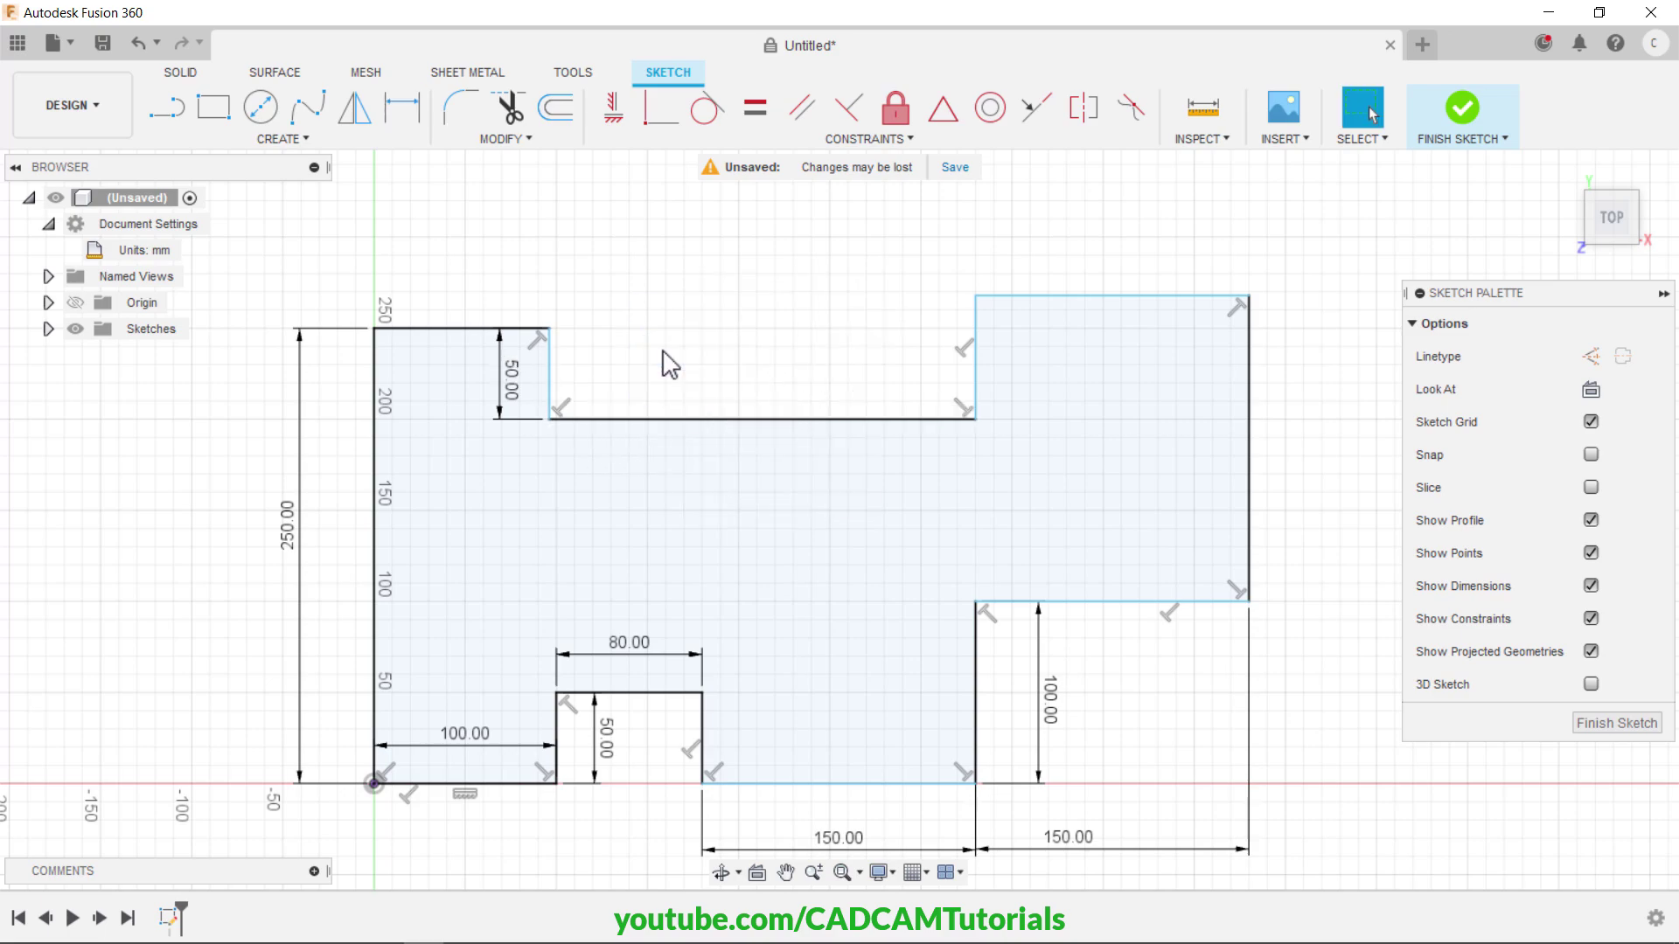
- Apply a Collinear constraint between the top edges on either side of the wide recess
{"action": "middle_click_drag", "start_coordinate": [1241, 630], "coordinate": [1029, 682]}
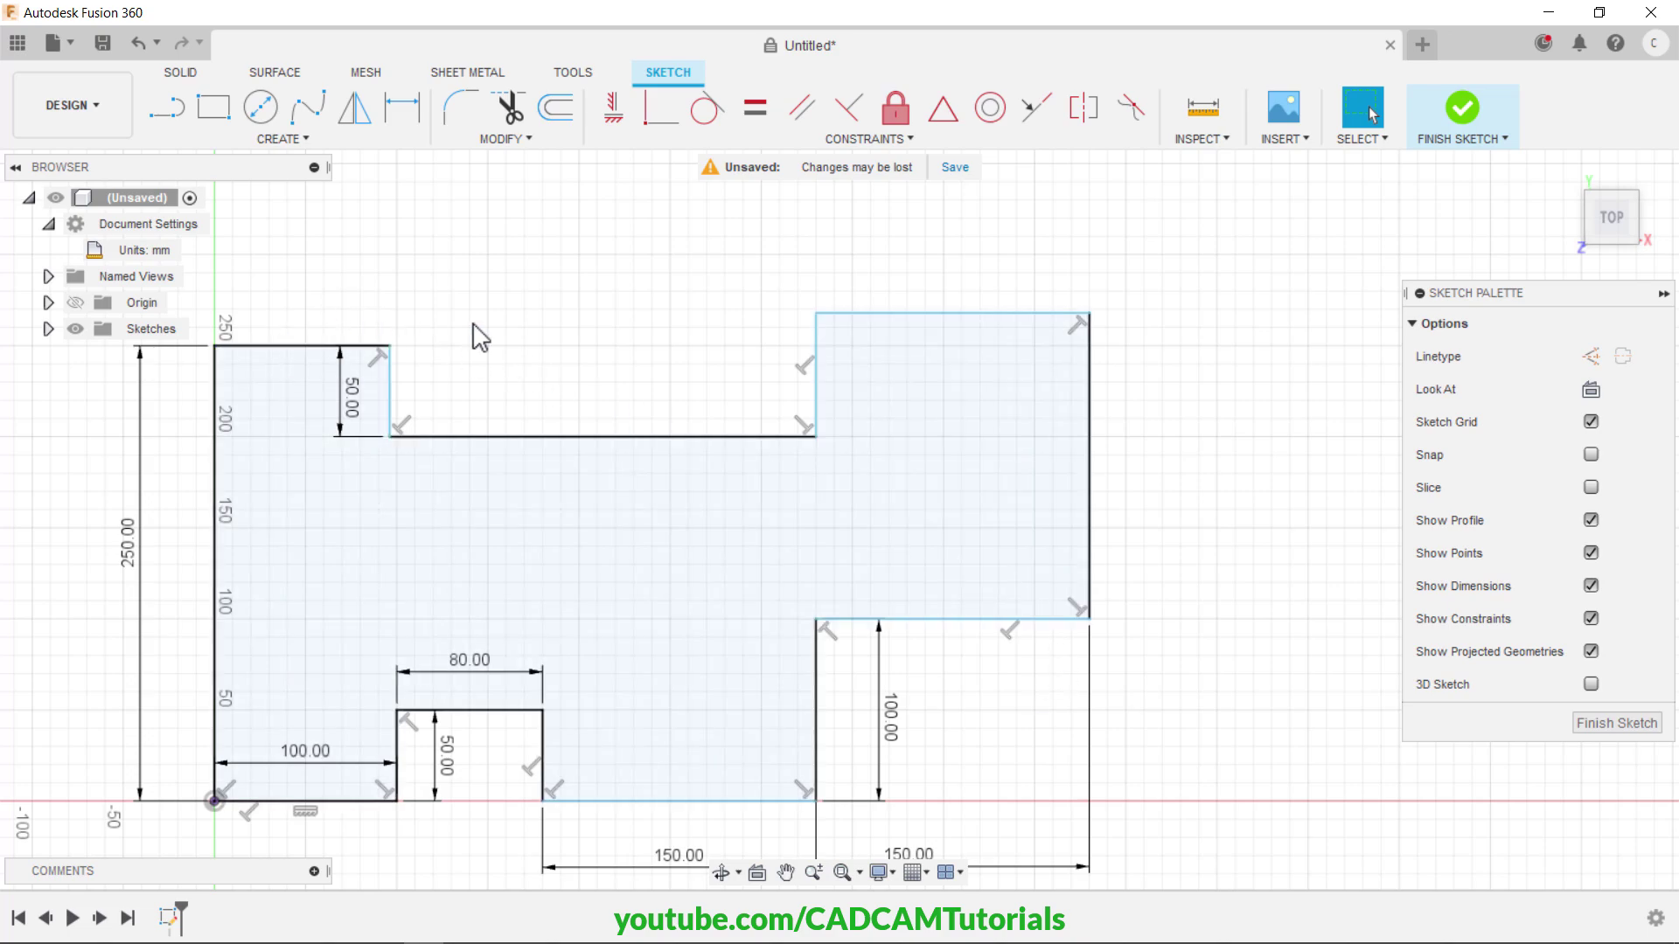
{"action": "middle_click_drag", "start_coordinate": [720, 390], "coordinate": [852, 402]}
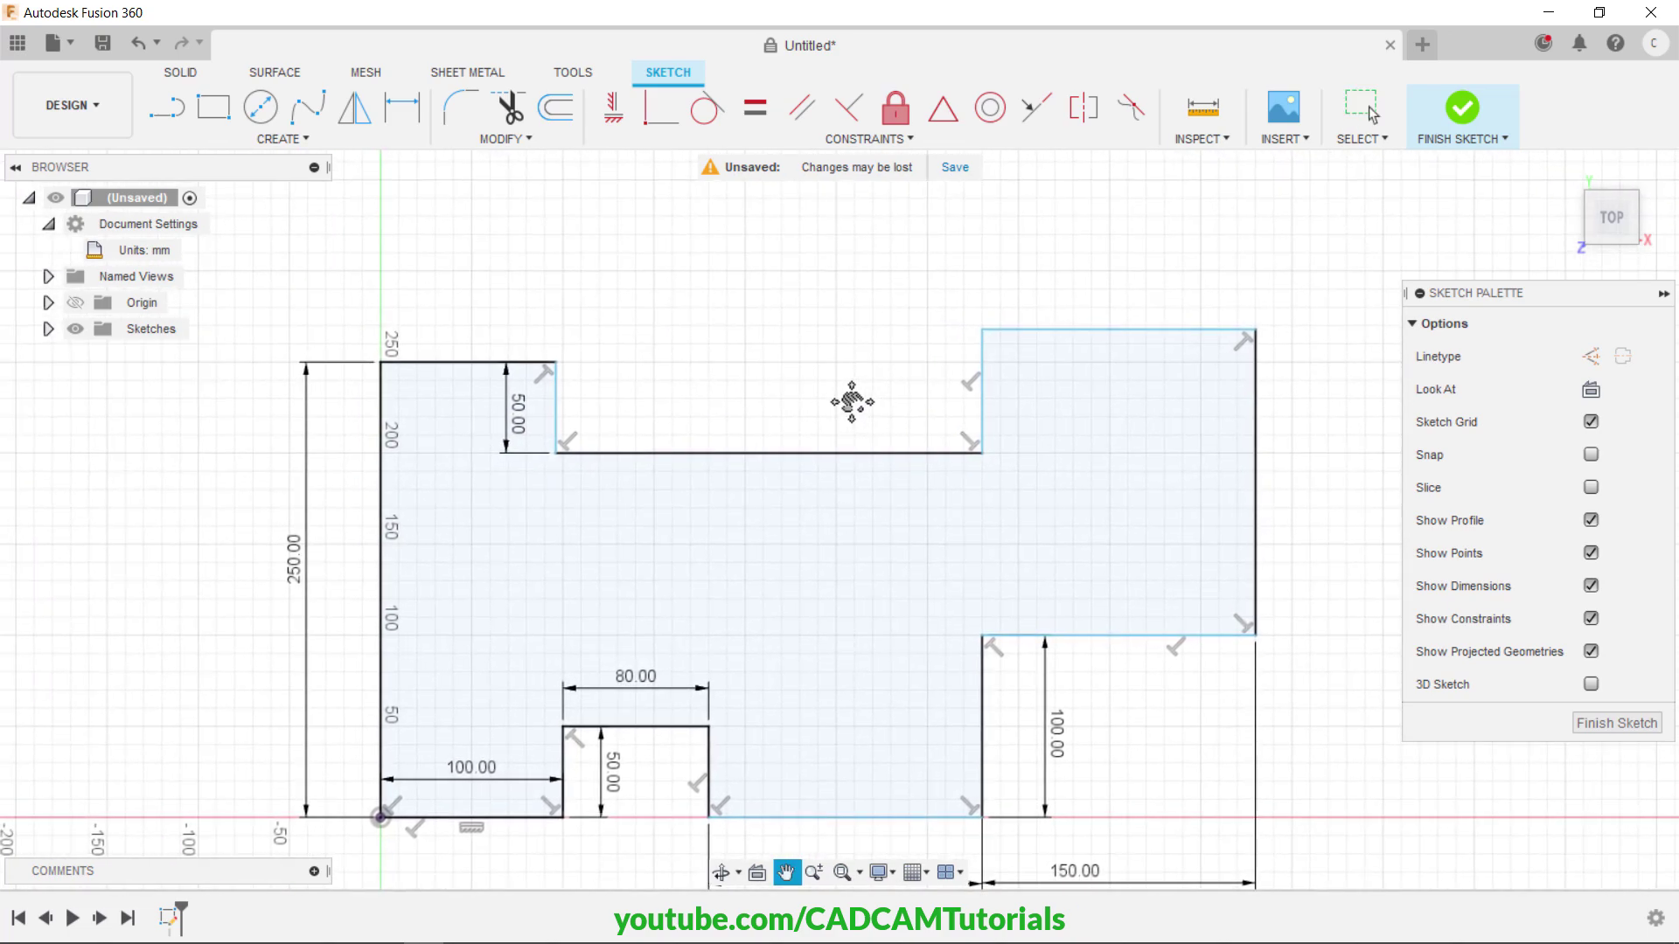
{"action": "left_click", "coordinate": [1039, 112]}
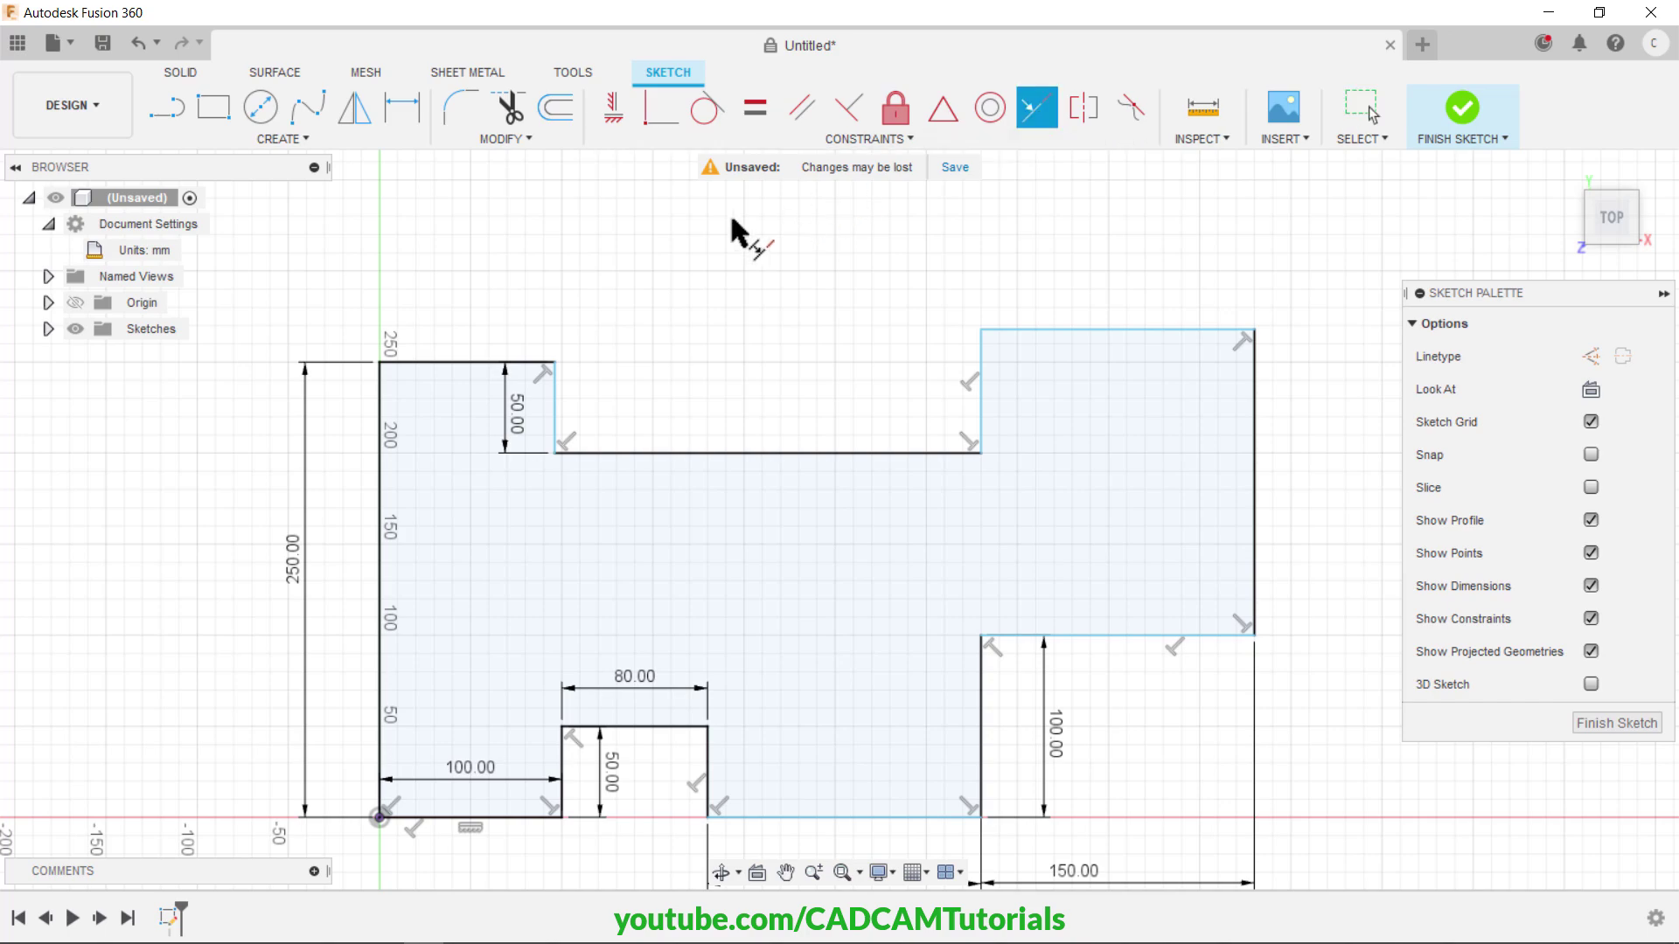
{"action": "left_click", "coordinate": [474, 362]}
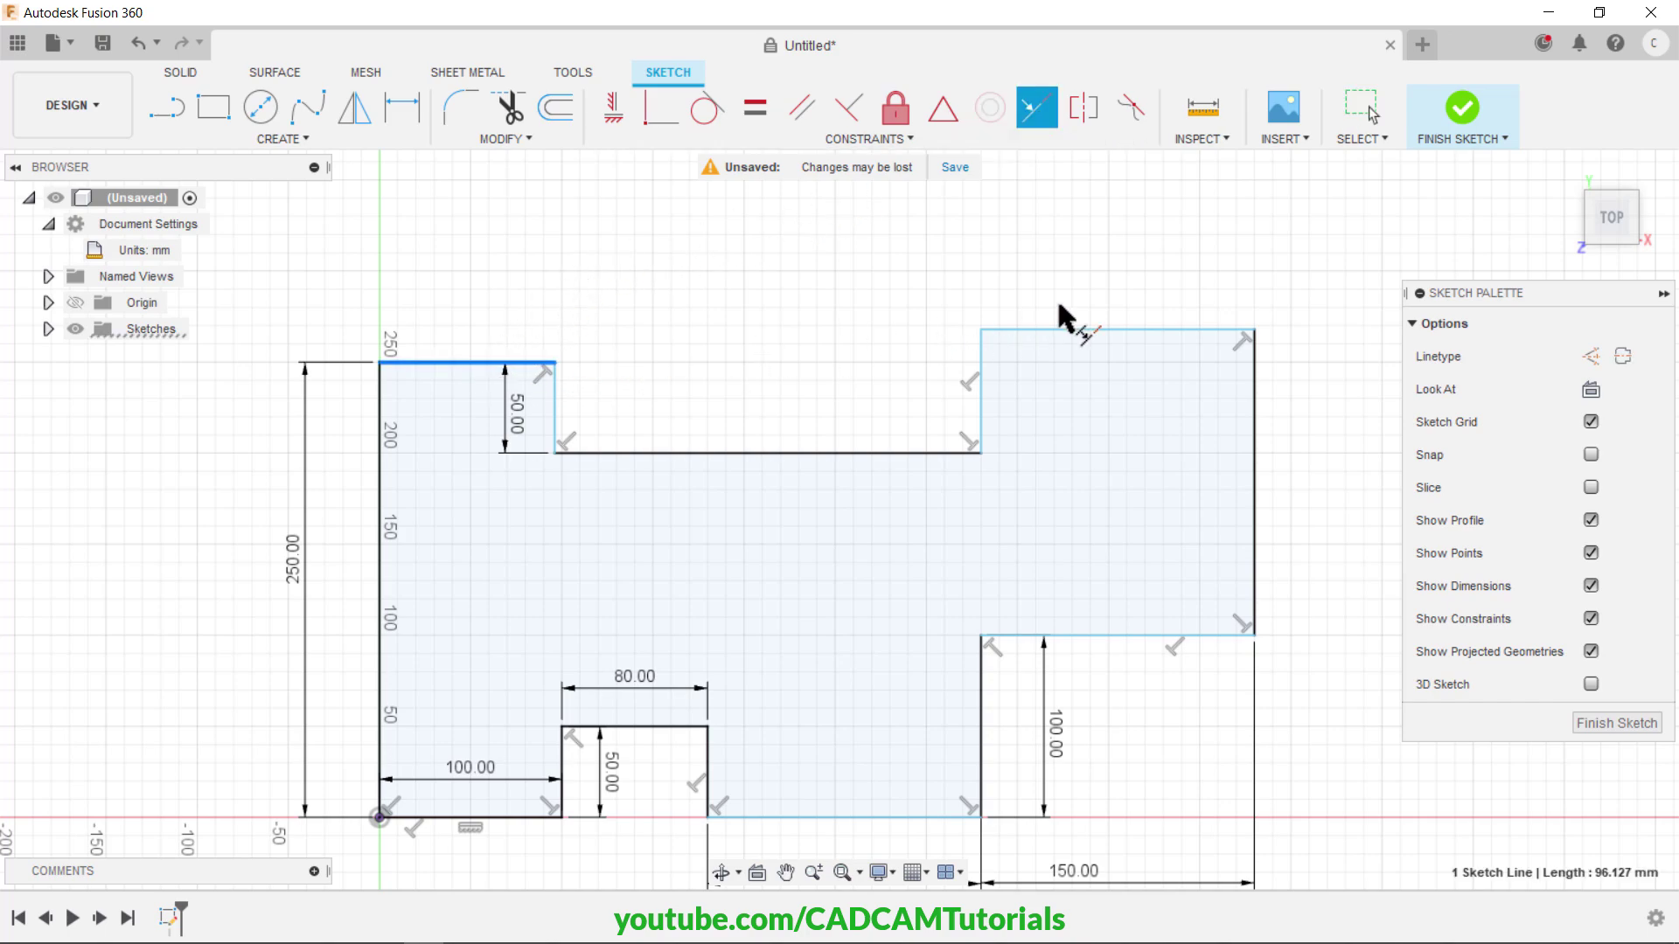
{"action": "left_click", "coordinate": [1094, 331]}
{"action": "middle_click_drag", "start_coordinate": [825, 364], "coordinate": [798, 327]}
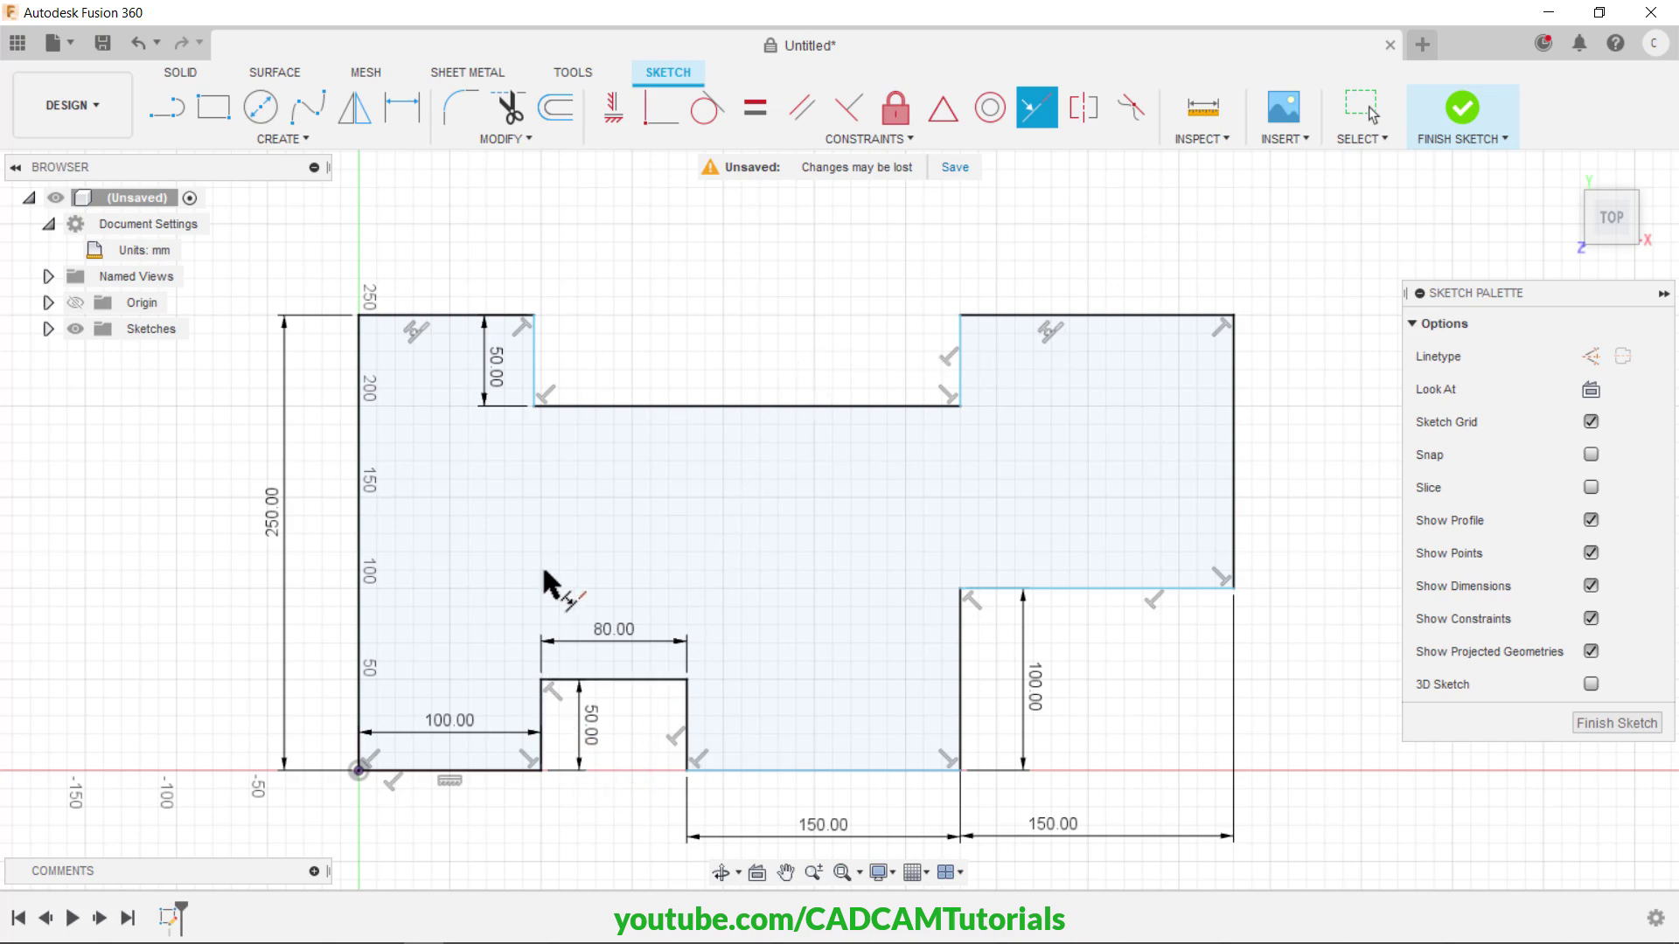
- Make the top recess's left wall collinear with the bottom notch's left wall, and its right wall collinear with the 100 mm vertical edge
{"action": "left_click", "coordinate": [536, 363]}
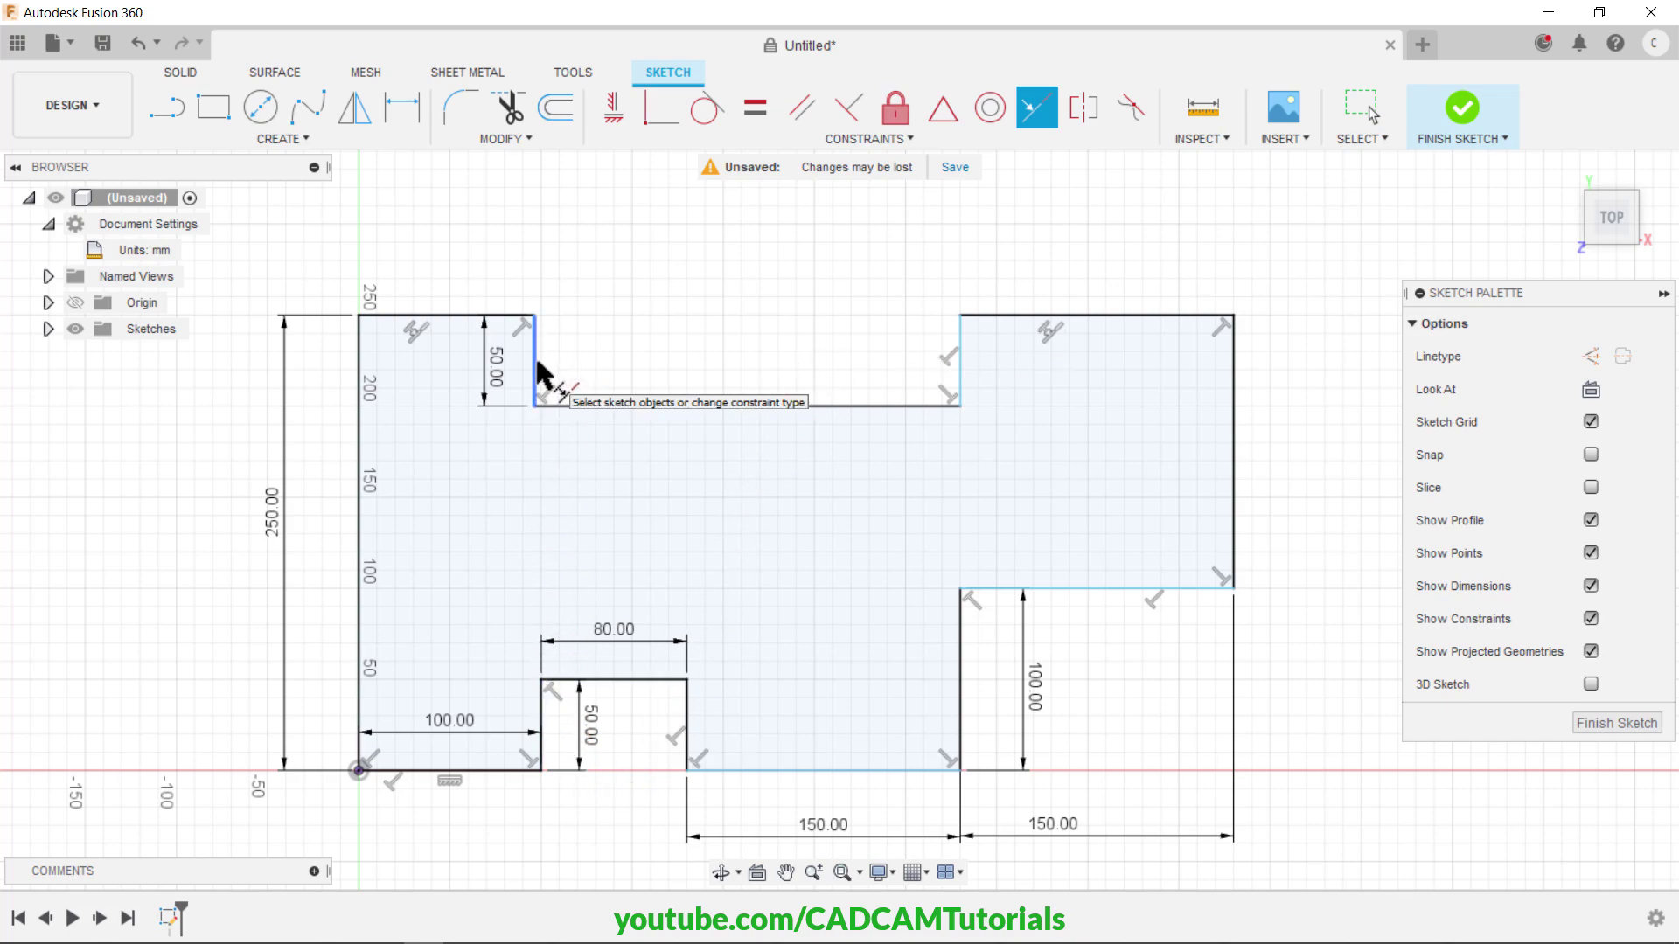
{"action": "left_click", "coordinate": [541, 722]}
{"action": "middle_click_drag", "start_coordinate": [1224, 706], "coordinate": [1113, 686]}
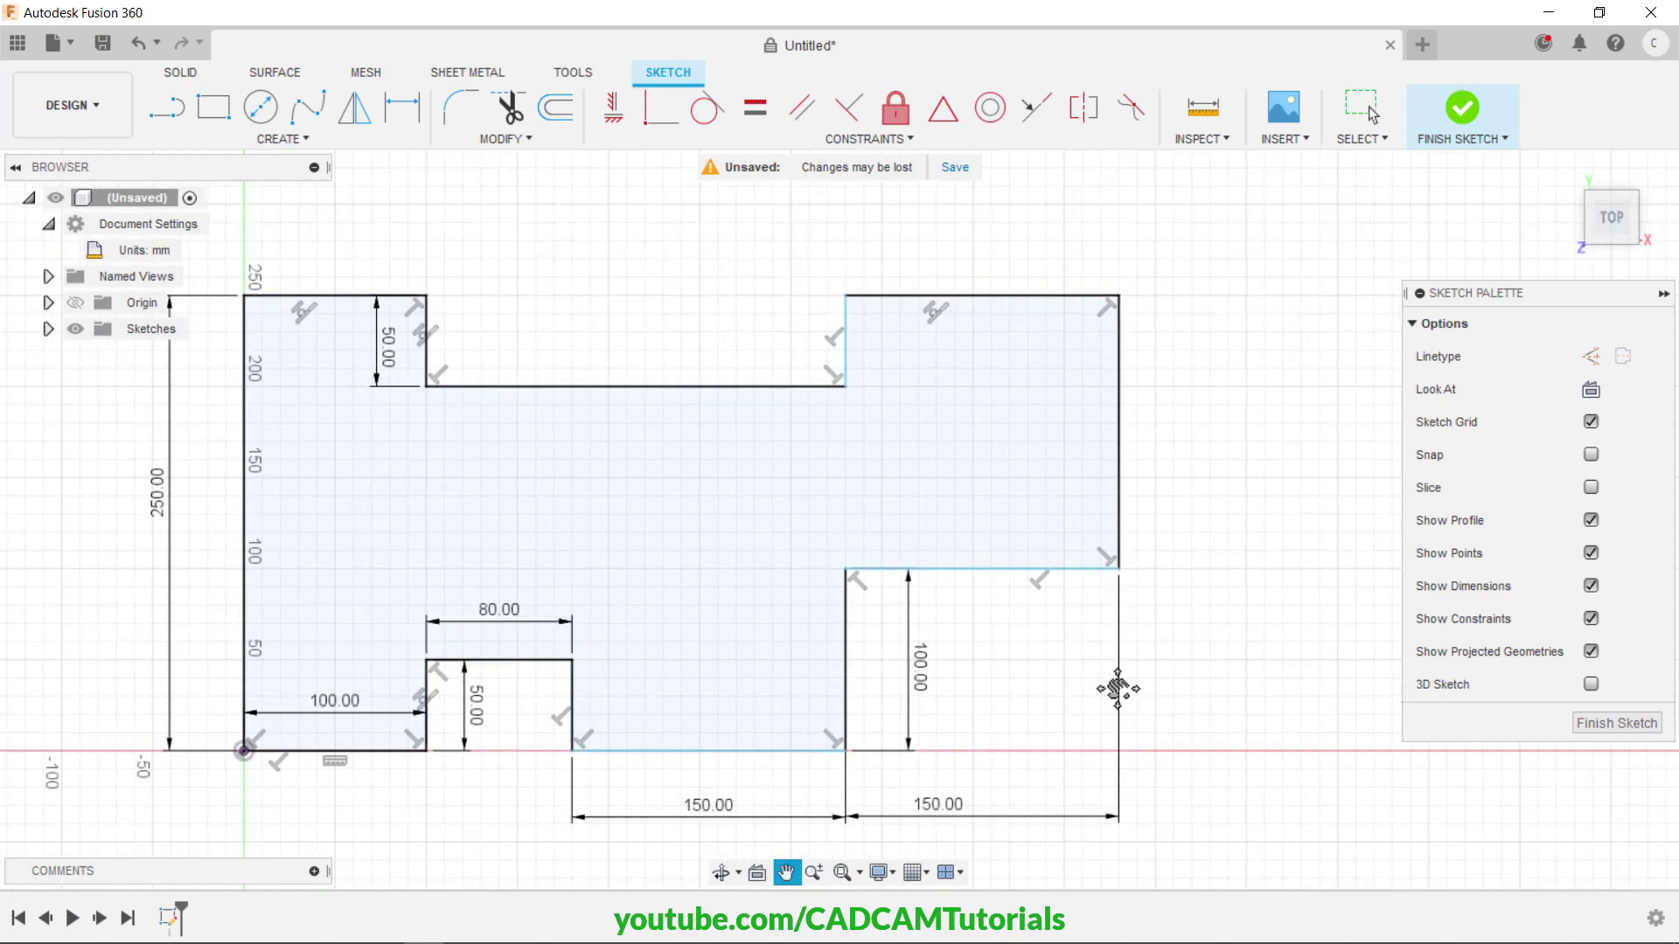
{"action": "left_click", "coordinate": [844, 665]}
{"action": "left_click", "coordinate": [847, 358]}
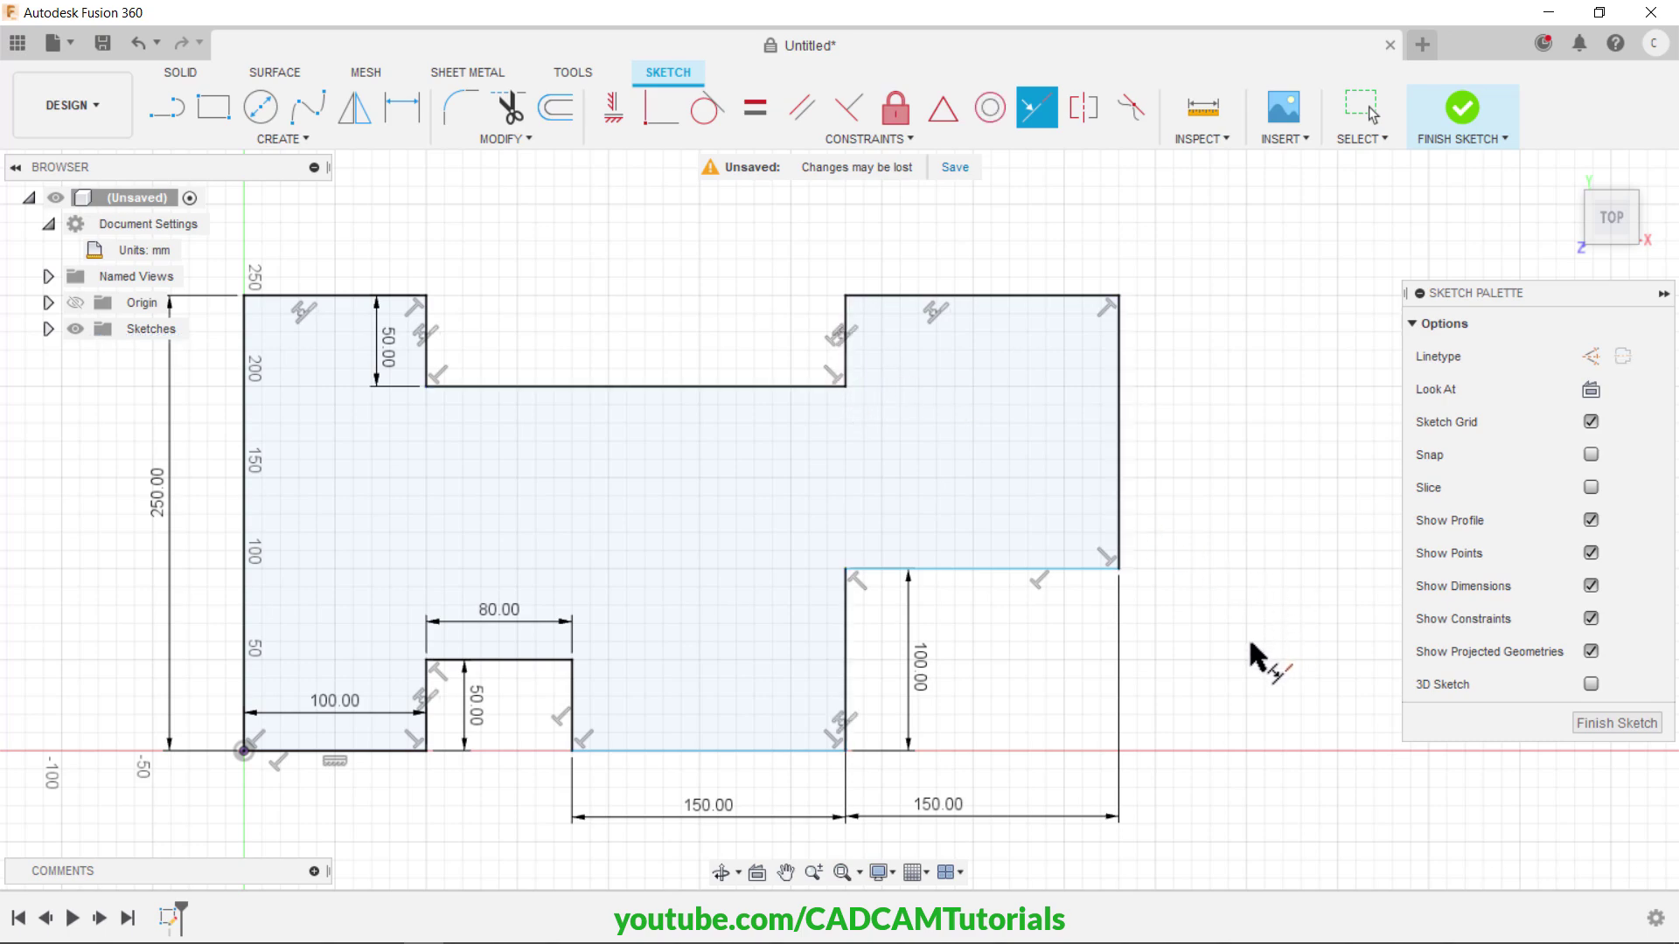
- Make the two base lines on either side of the bottom notch collinear and end the constraint command
{"action": "mouse_move", "coordinate": [1250, 647]}
{"action": "middle_mouse_down"}
{"action": "mouse_move", "coordinate": [1275, 634]}
{"action": "mouse_move", "coordinate": [1266, 600]}
{"action": "middle_mouse_up"}
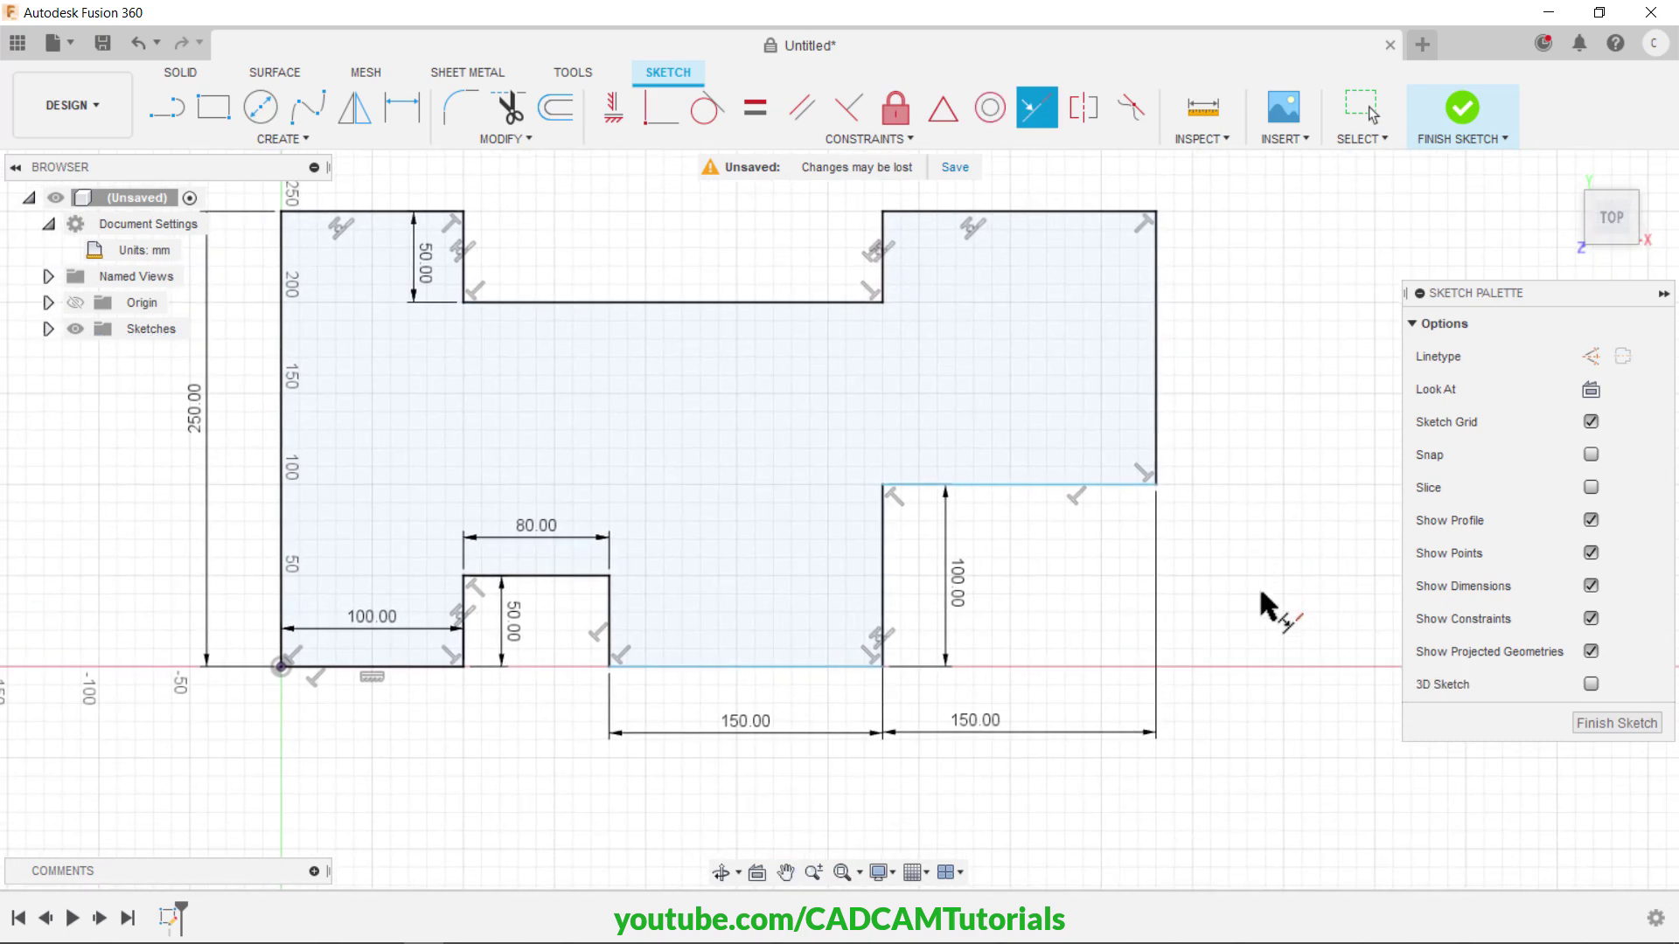
{"action": "left_click", "coordinate": [701, 669]}
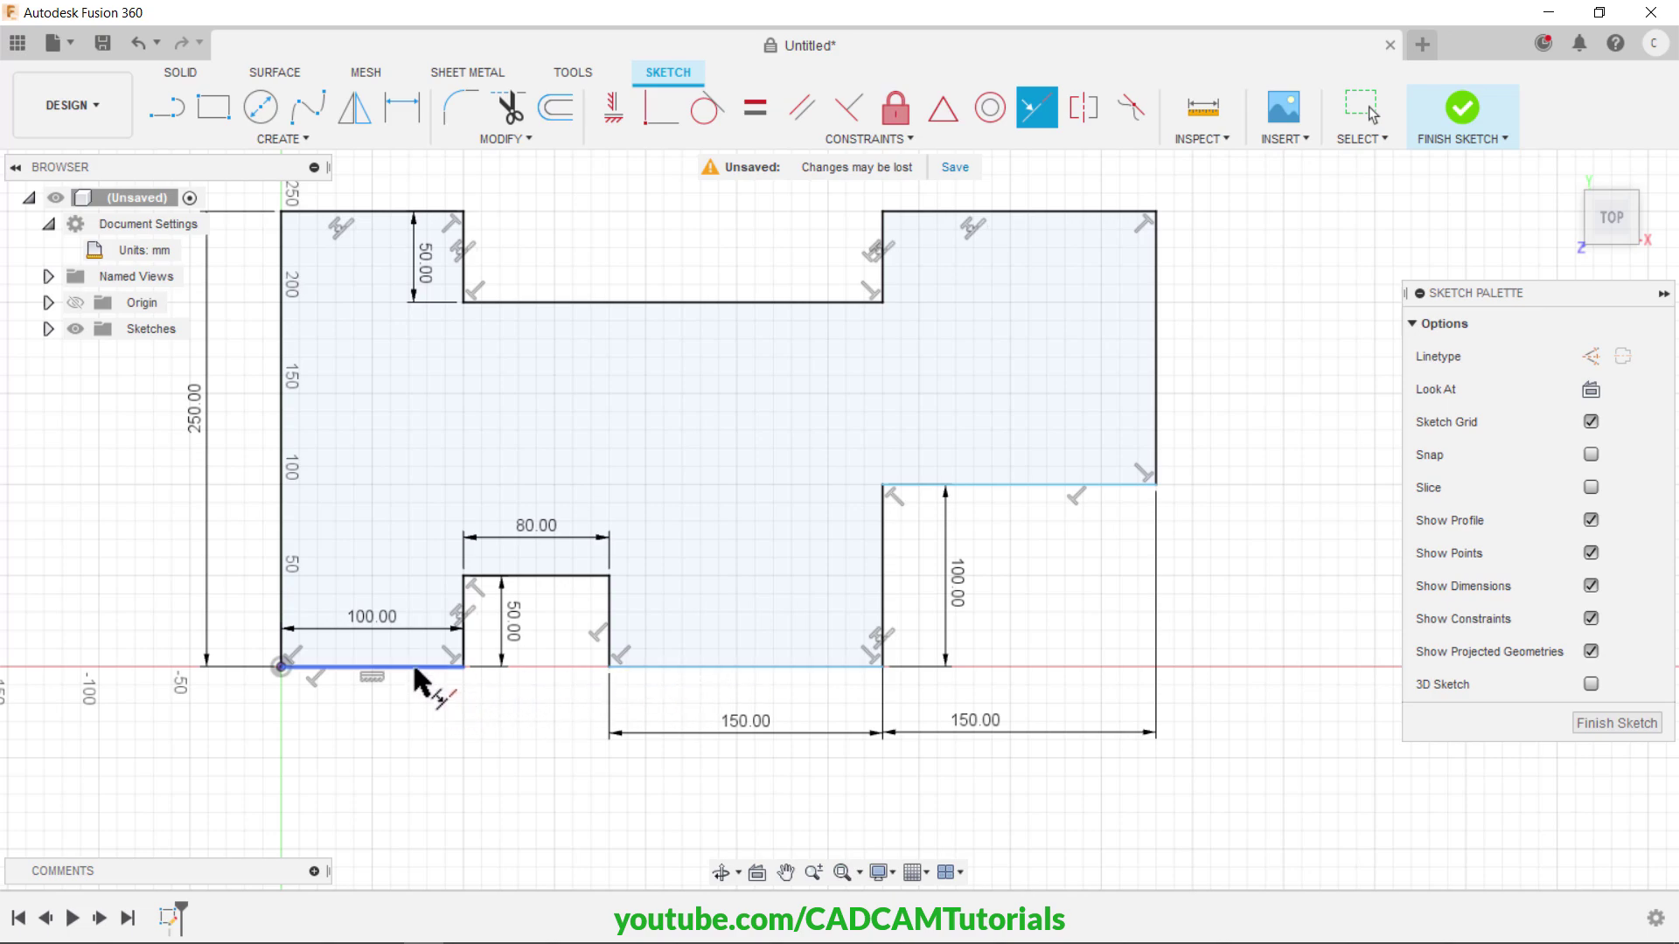
{"action": "left_click", "coordinate": [416, 670]}
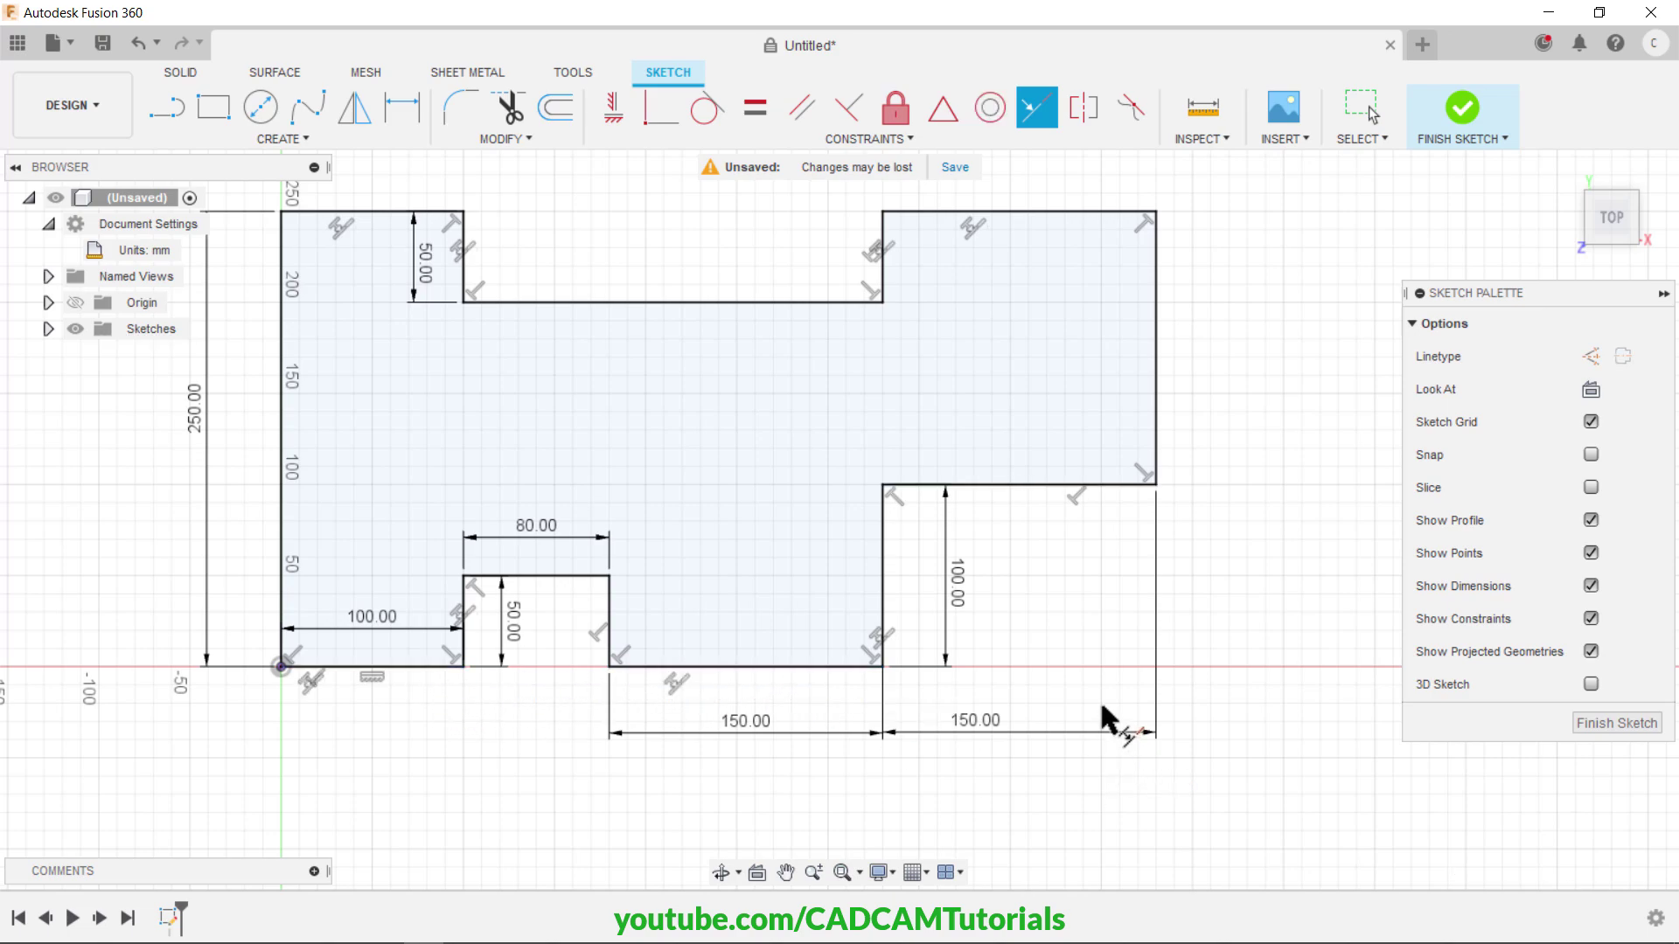
{"action": "middle_click_drag", "start_coordinate": [1102, 717], "coordinate": [1178, 776]}
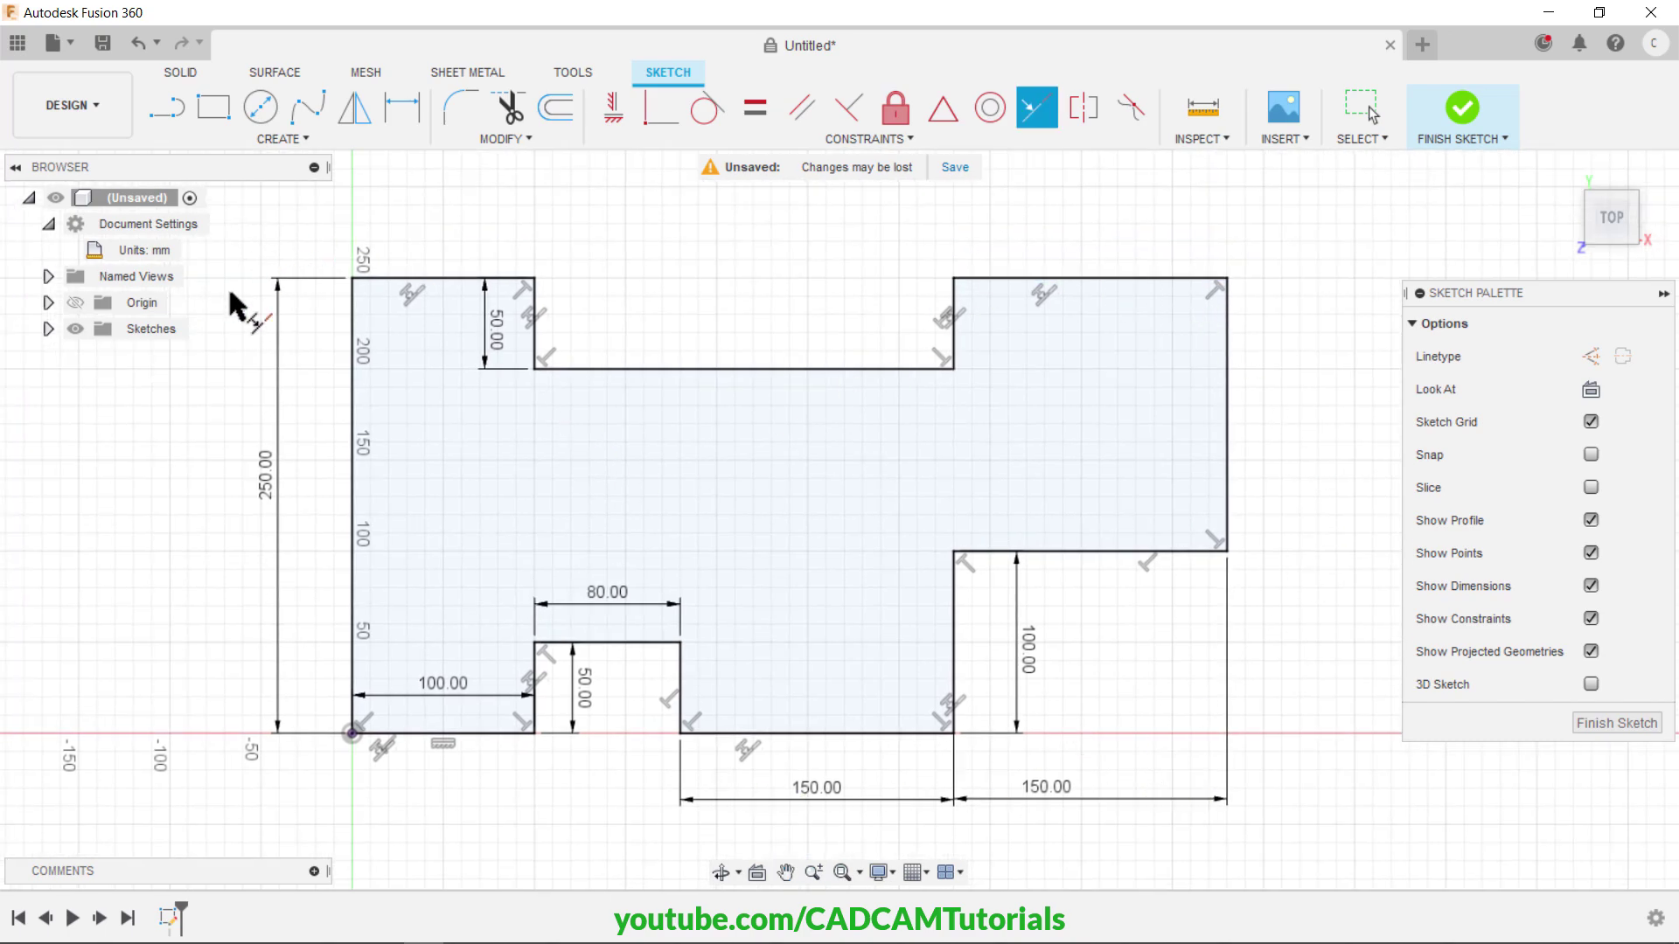
{"action": "right_click", "coordinate": [774, 279]}
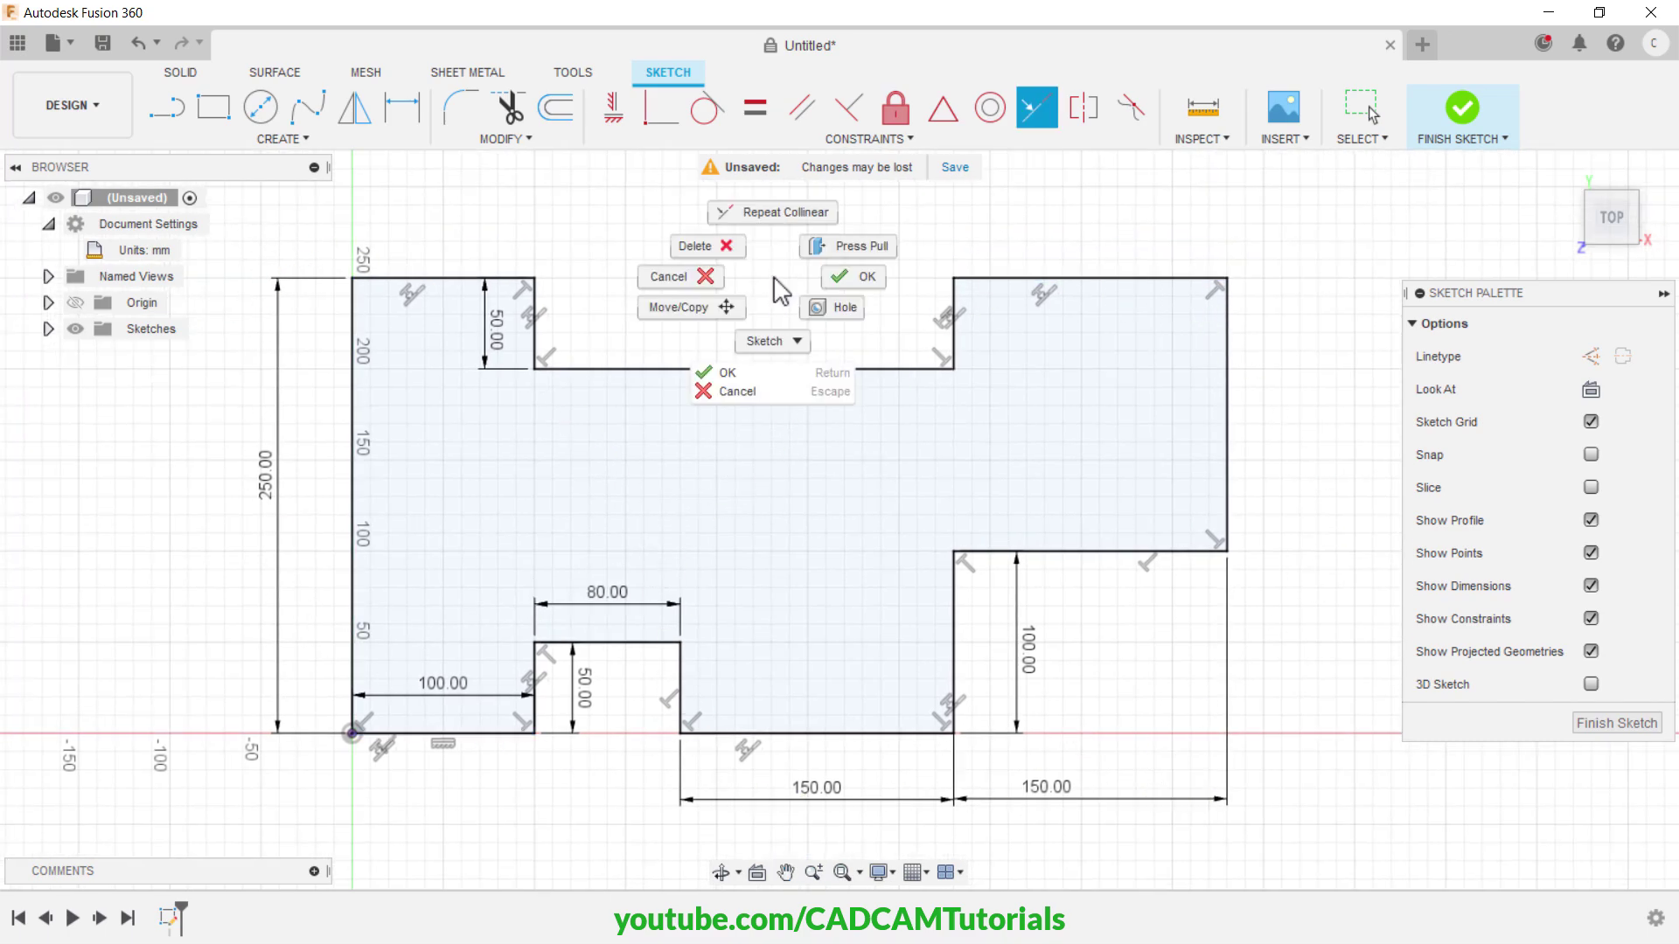
{"action": "left_click", "coordinate": [679, 278]}
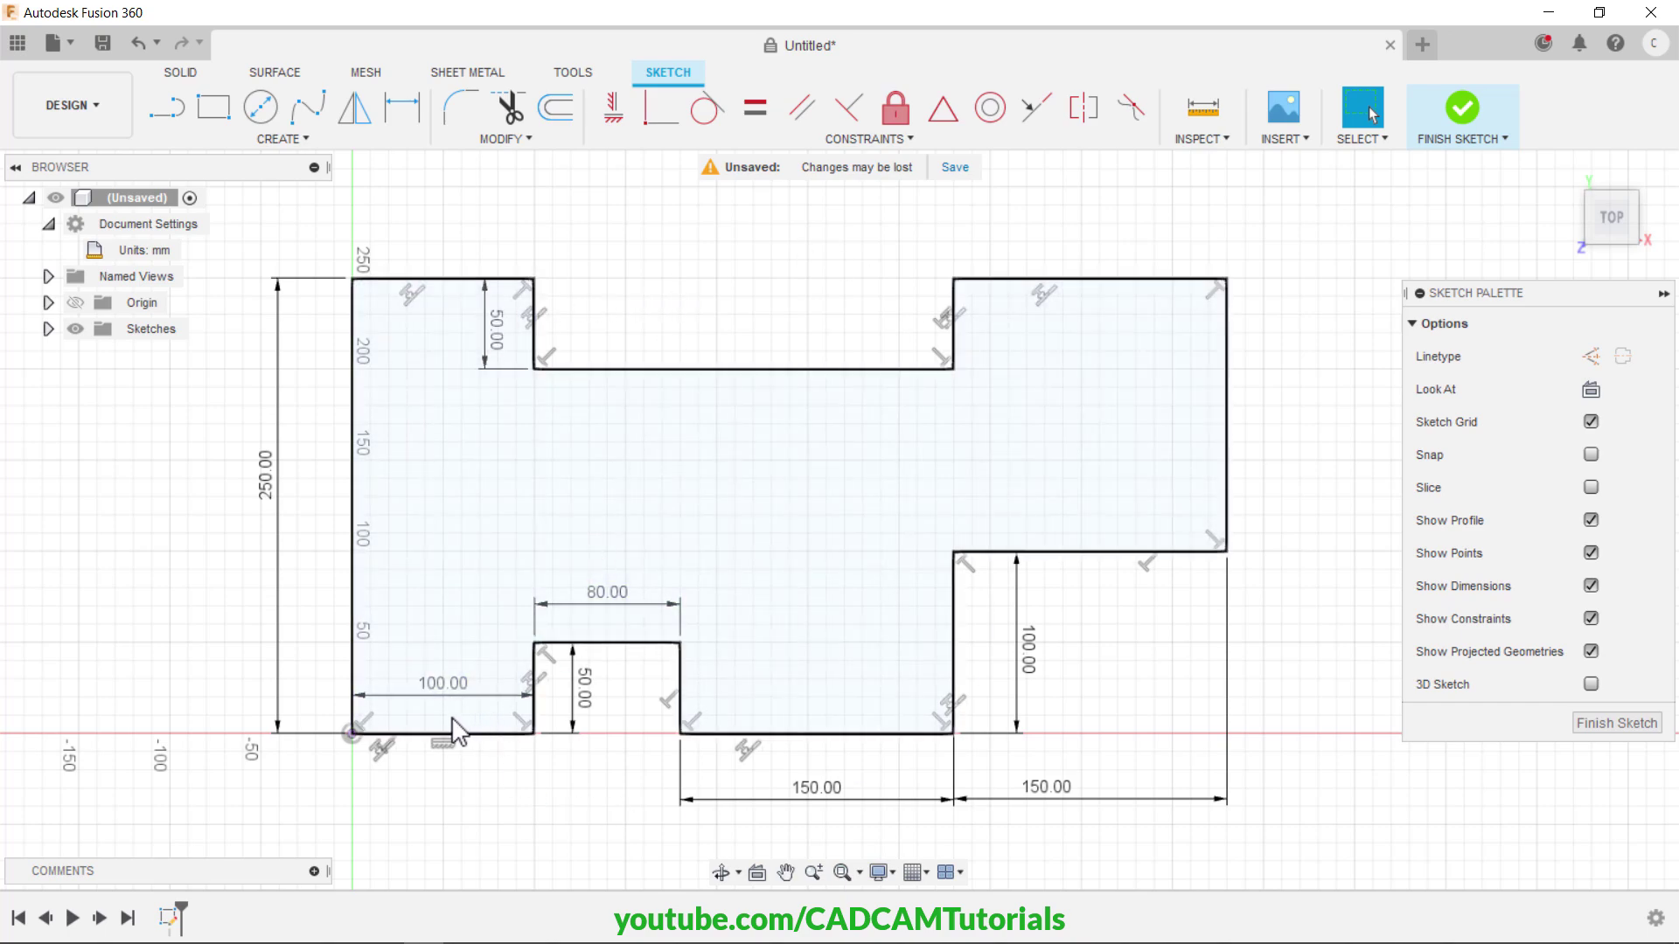
- Reposition the 100 mm base dimension below the profile and shift the bottom notch's 50 mm depth dimension closer to its left wall
{"action": "mouse_move", "coordinate": [448, 696]}
{"action": "left_mouse_down"}
{"action": "mouse_move", "coordinate": [446, 808]}
{"action": "mouse_move", "coordinate": [446, 786]}
{"action": "left_mouse_up"}
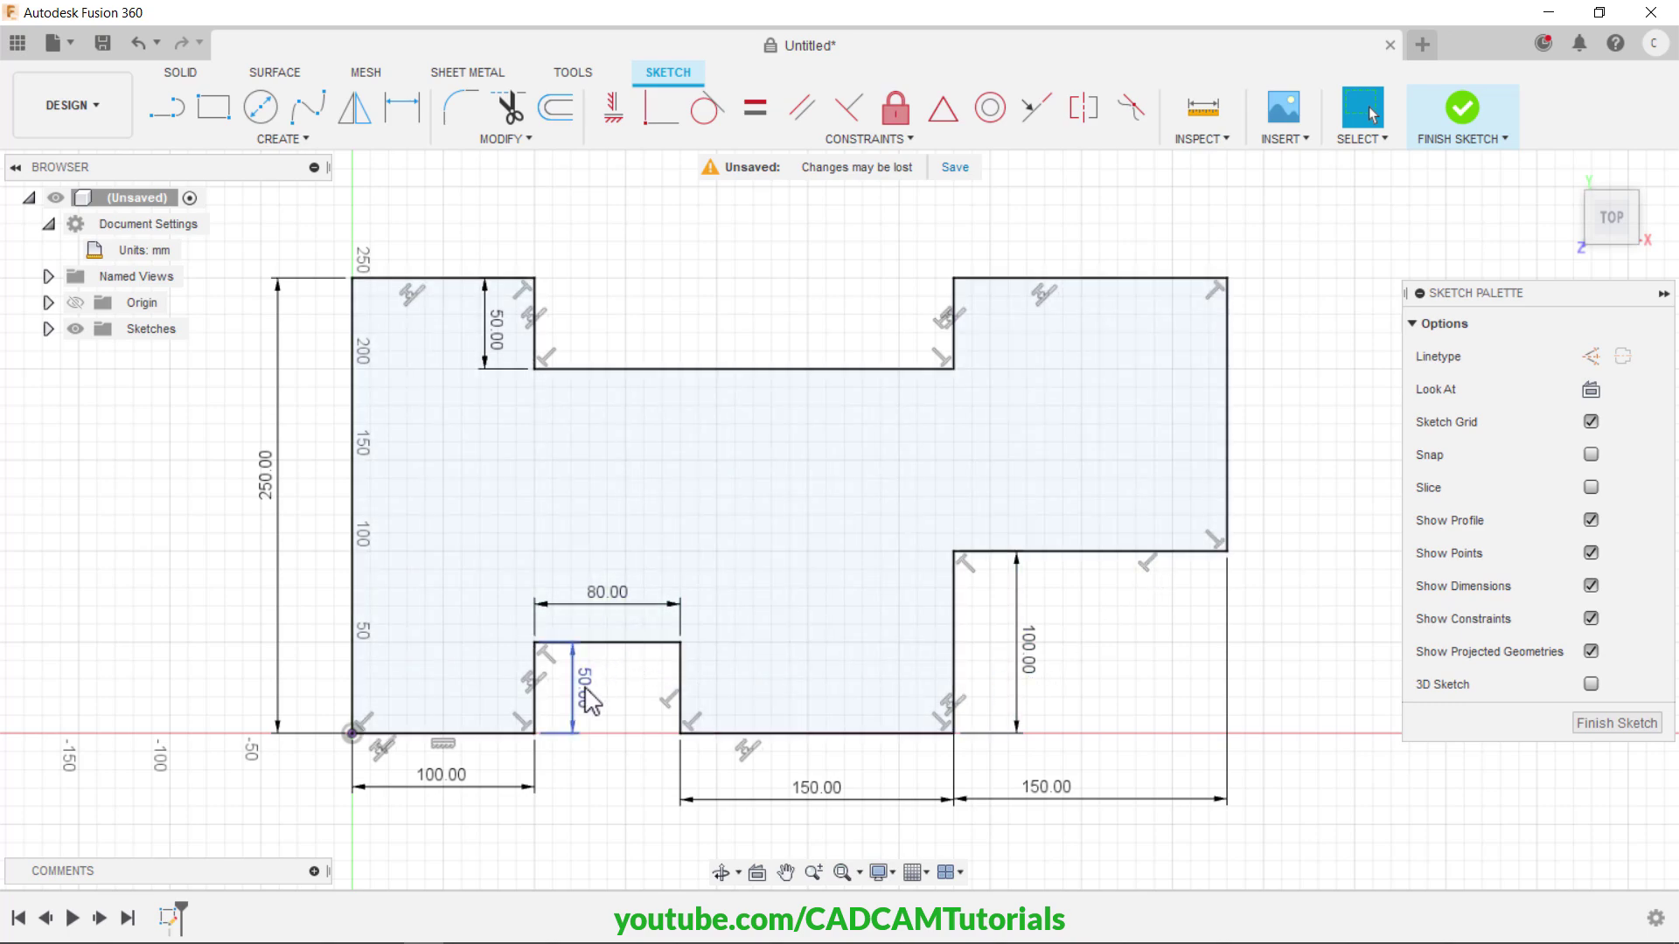
{"action": "mouse_move", "coordinate": [589, 680]}
{"action": "left_mouse_down"}
{"action": "mouse_move", "coordinate": [577, 713]}
{"action": "mouse_move", "coordinate": [573, 696]}
{"action": "left_mouse_up"}
- Check the PDF drawing and sketch an 80 mm diameter circle inside the profile between the wide top recess and the bottom notch
{"action": "key", "text": "alt+Tab"}
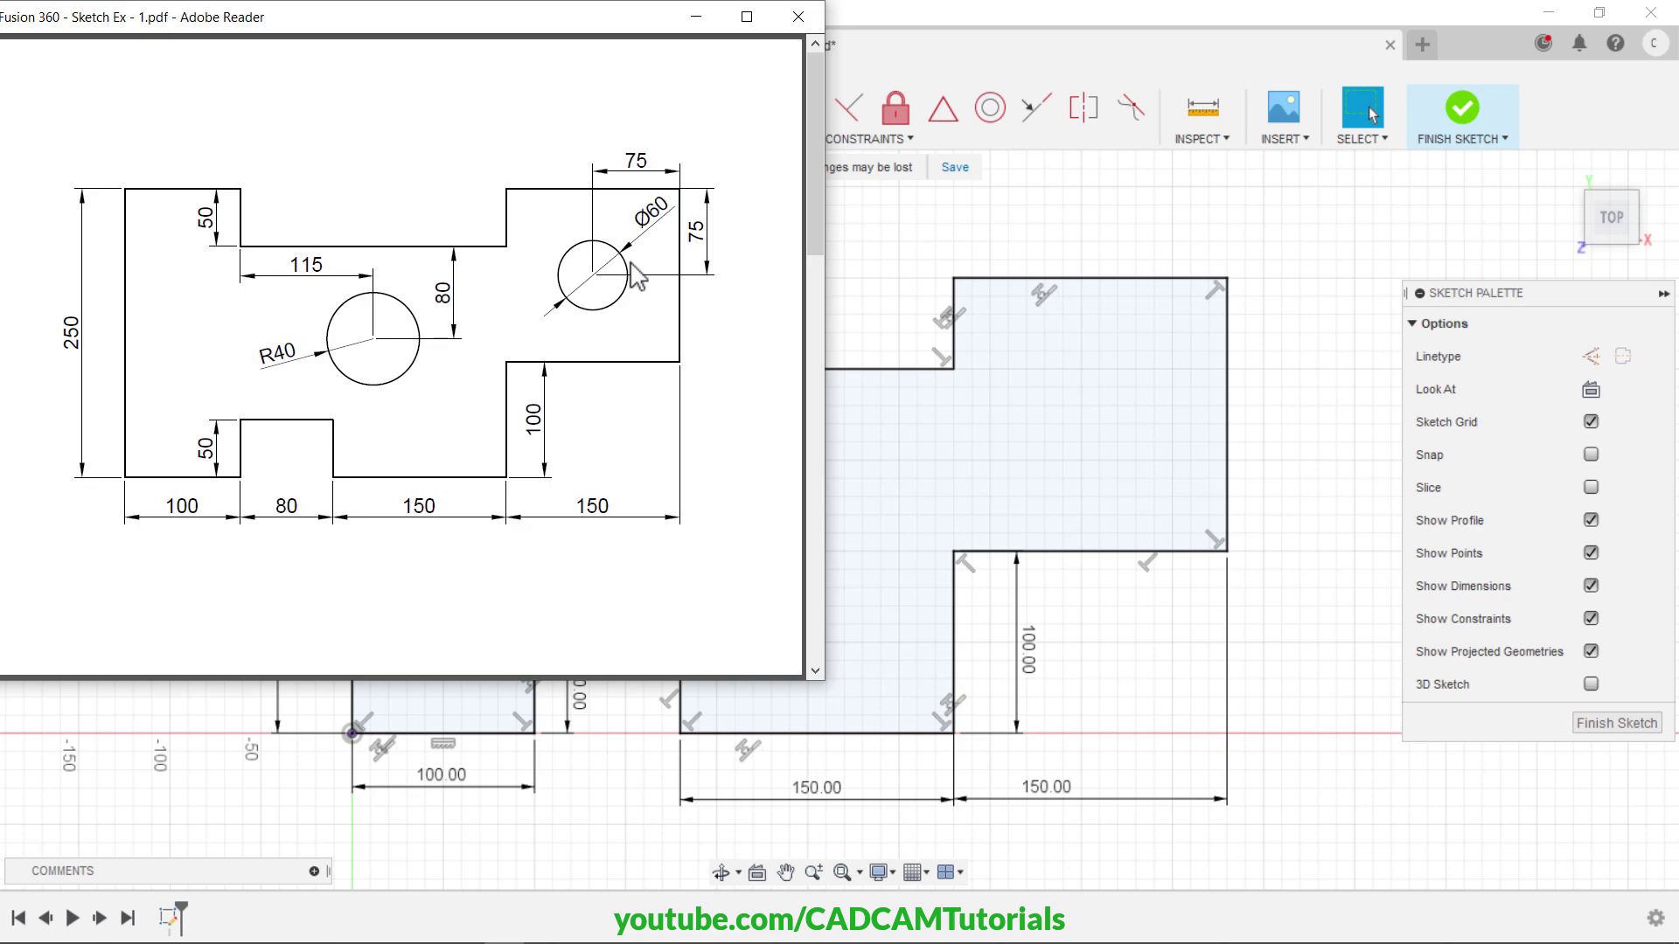
{"action": "left_click", "coordinate": [1138, 643]}
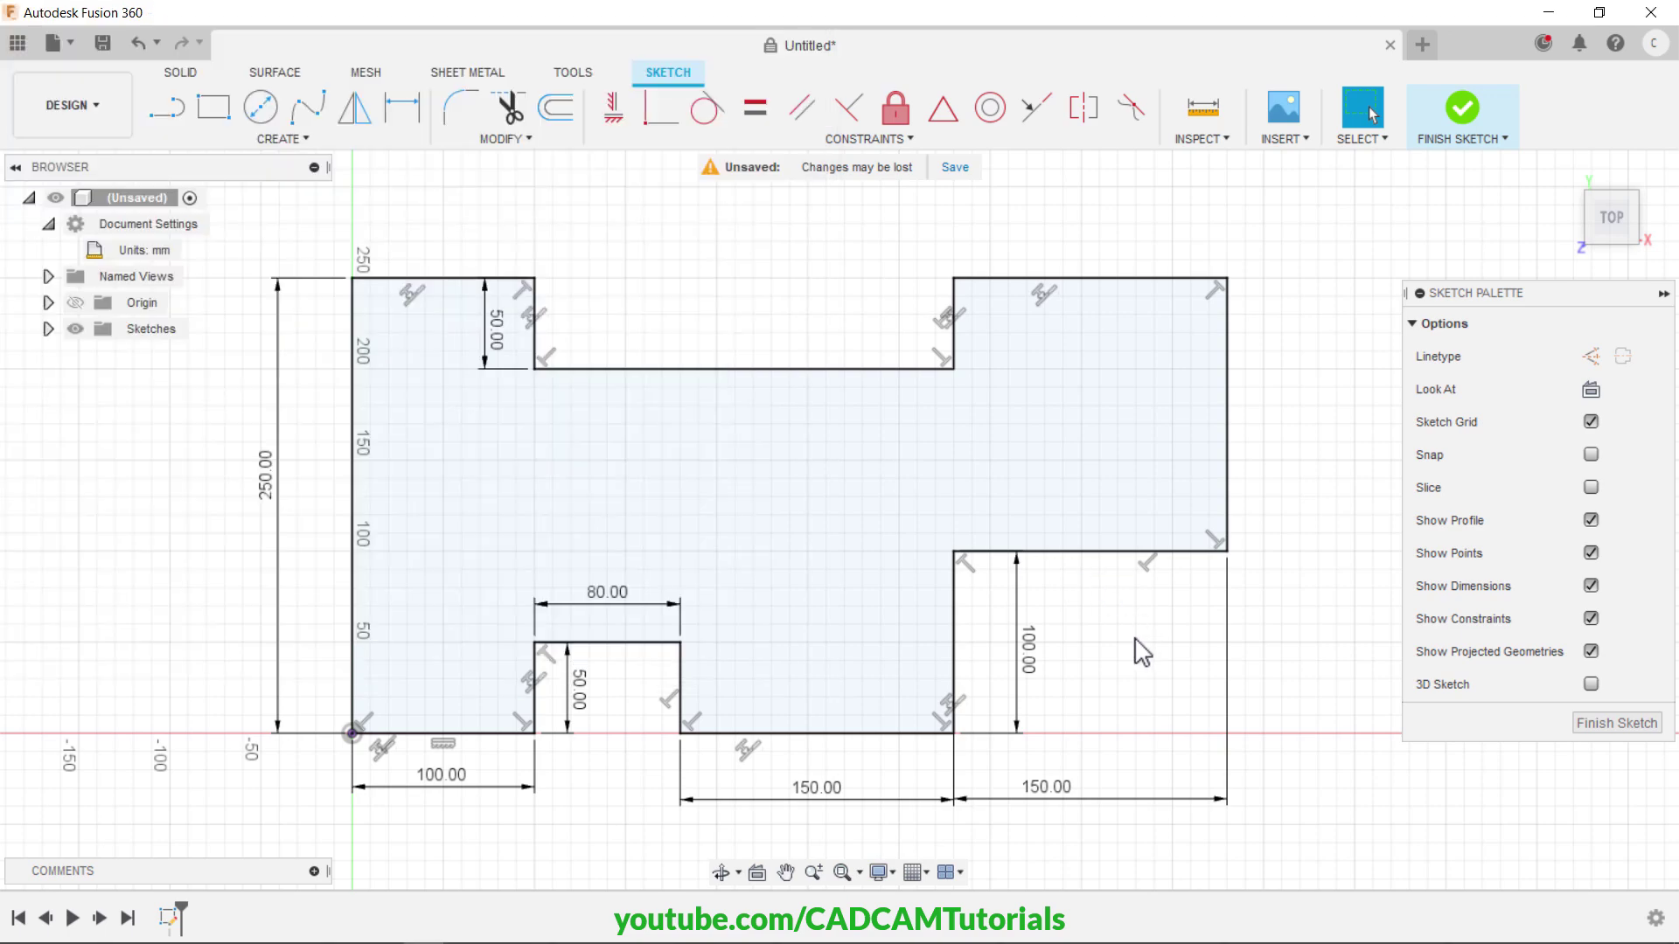
{"action": "left_click", "coordinate": [260, 109]}
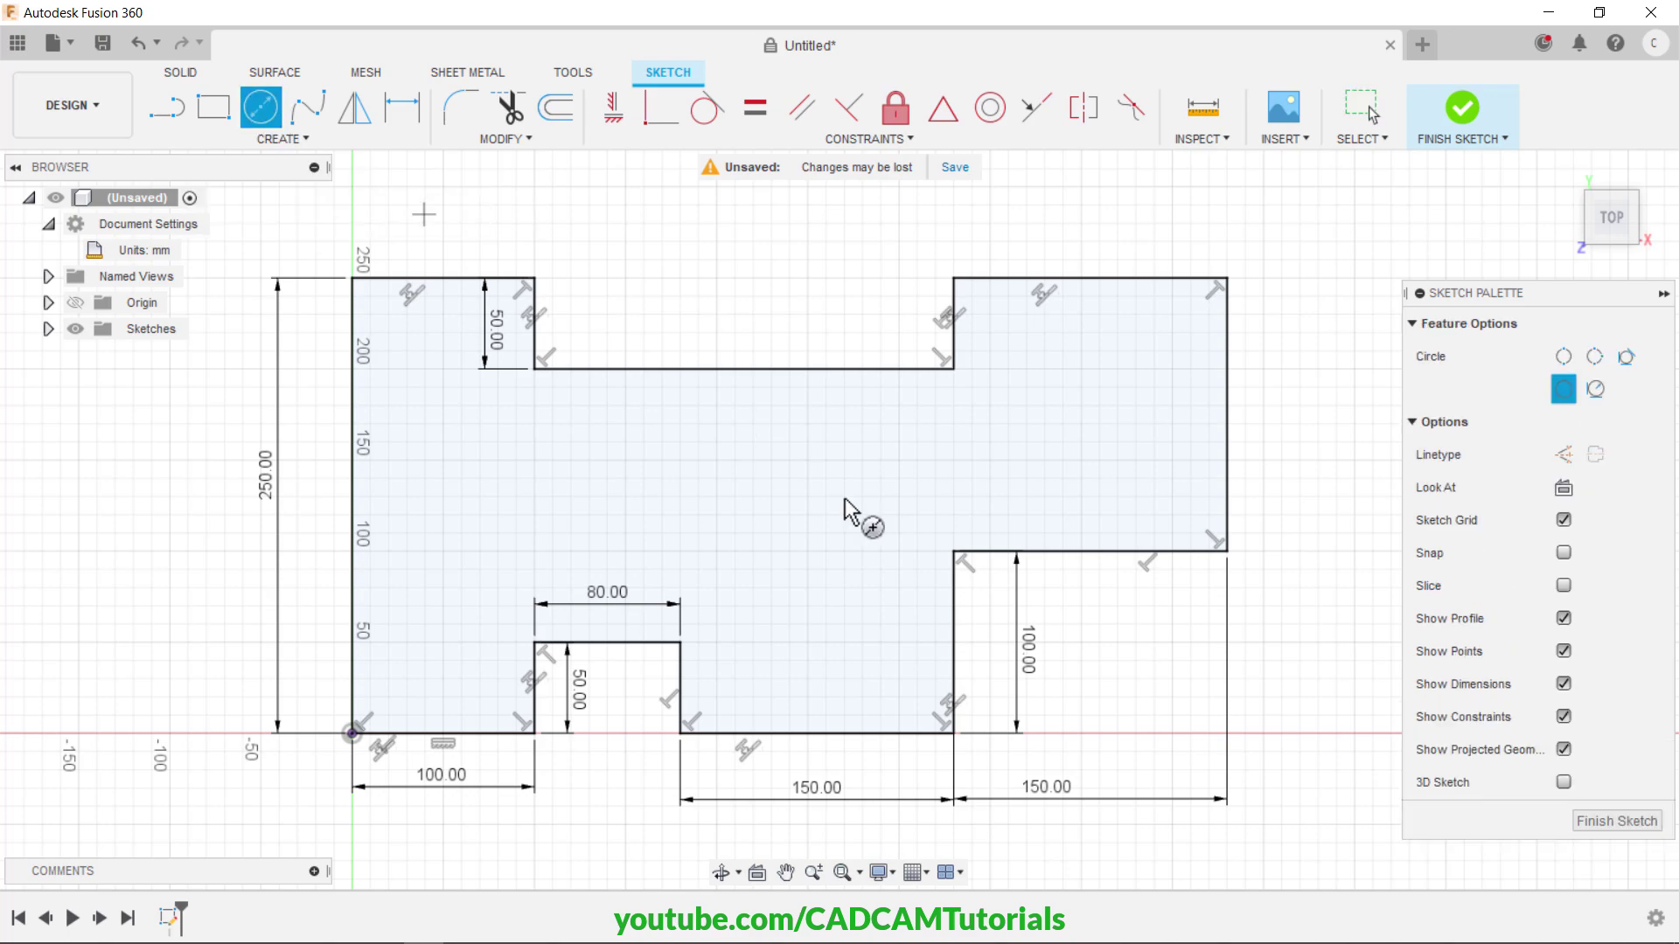
{"action": "left_click", "coordinate": [724, 483]}
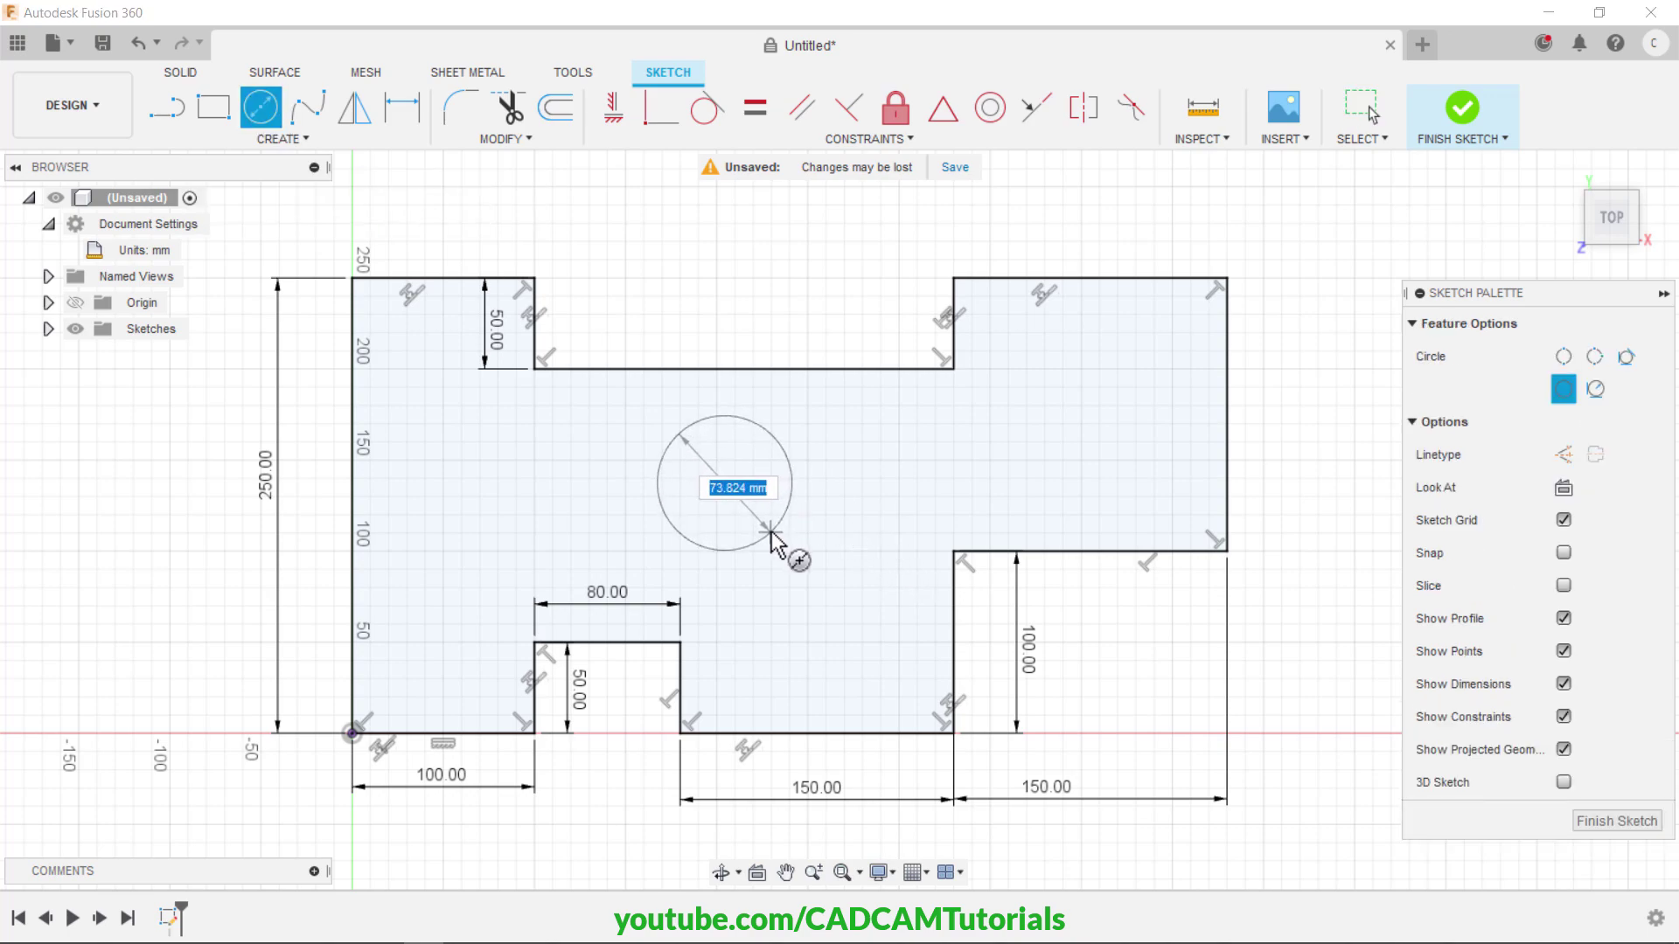
{"action": "type", "text": "80"}
{"action": "key", "text": "Return"}
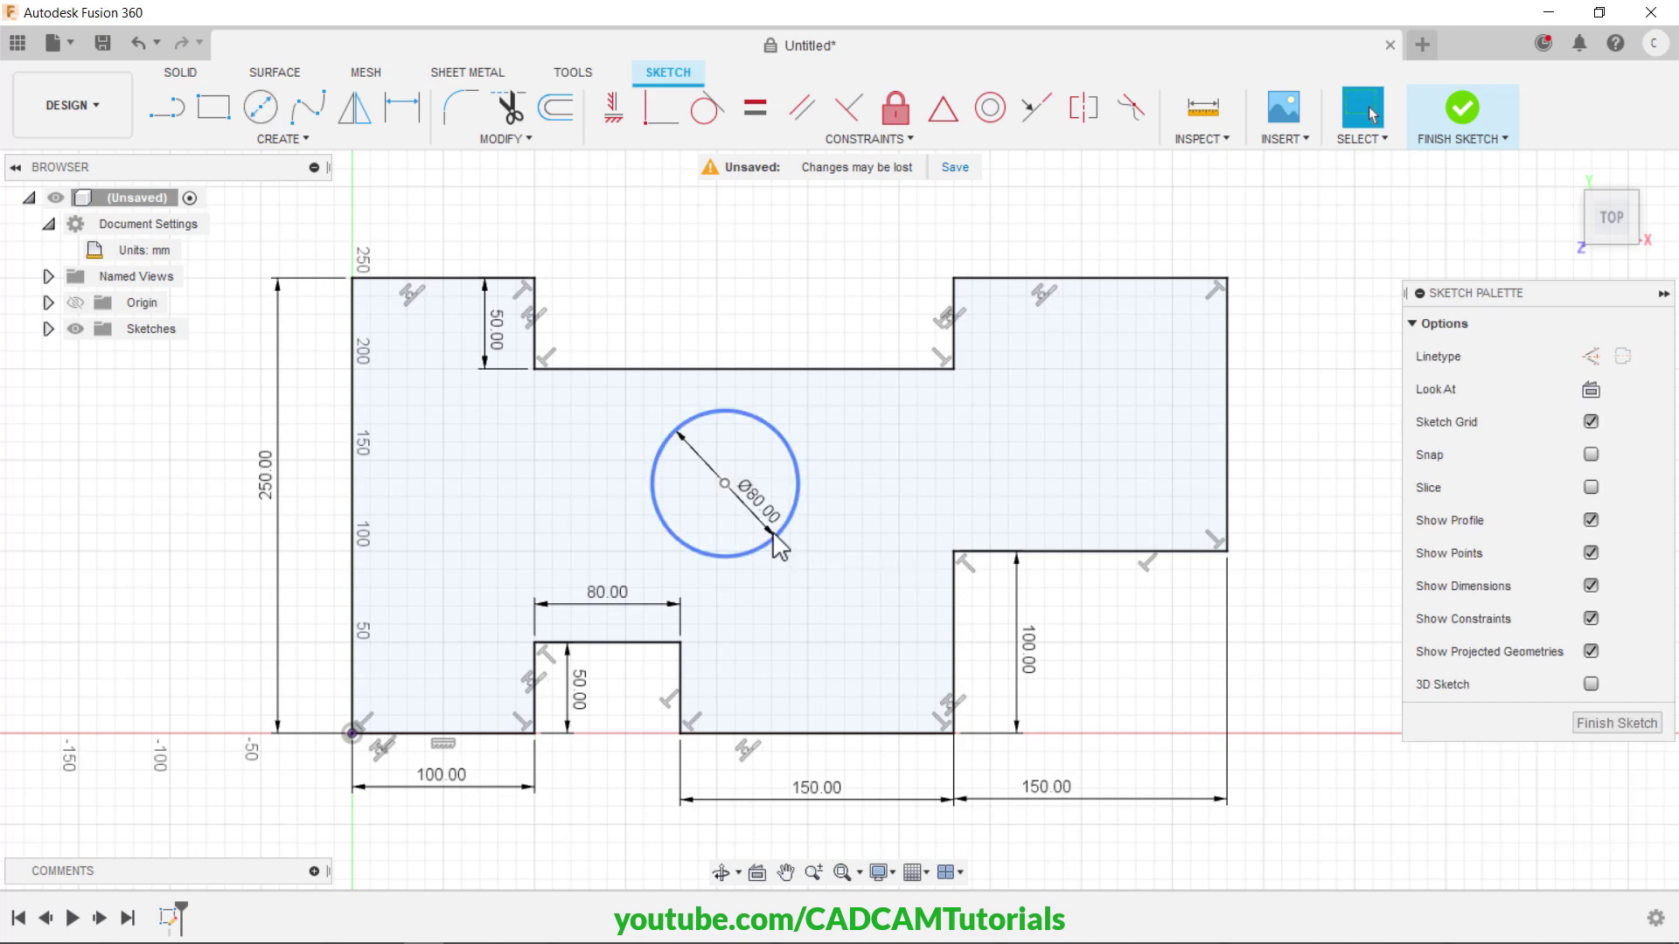
{"action": "key", "text": "Escape"}
- Sketch a 60 mm diameter center-diameter circle inside the raised block on the profile's right side
{"action": "right_click", "coordinate": [1081, 386]}
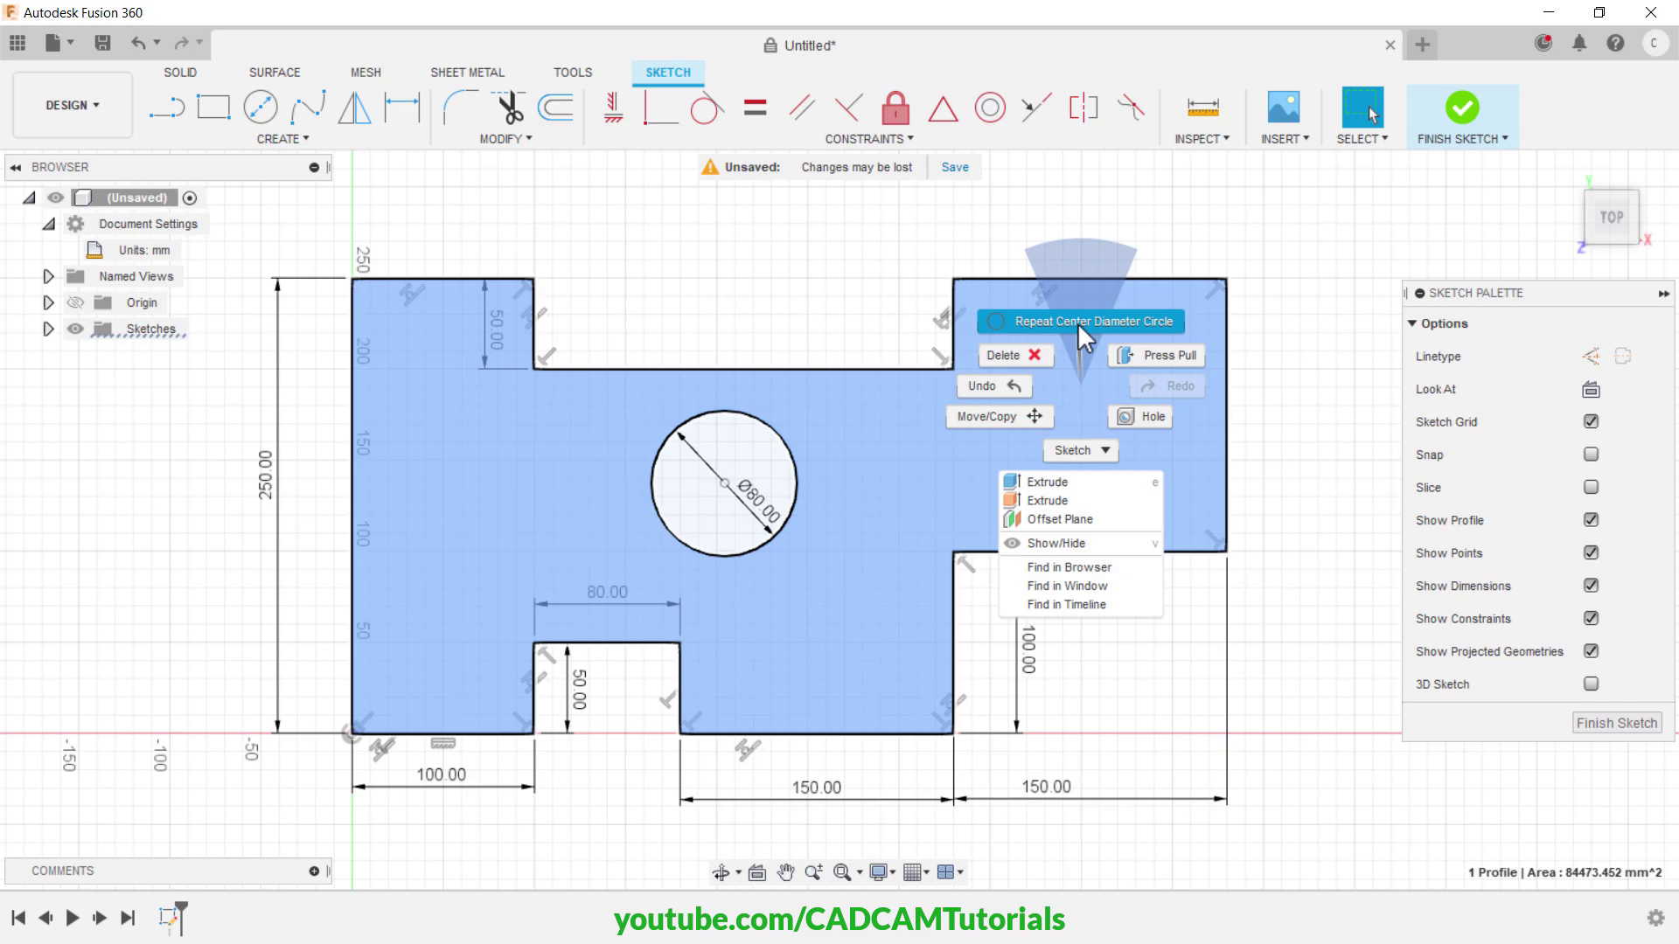
{"action": "left_click", "coordinate": [1078, 322]}
{"action": "left_click", "coordinate": [1089, 413]}
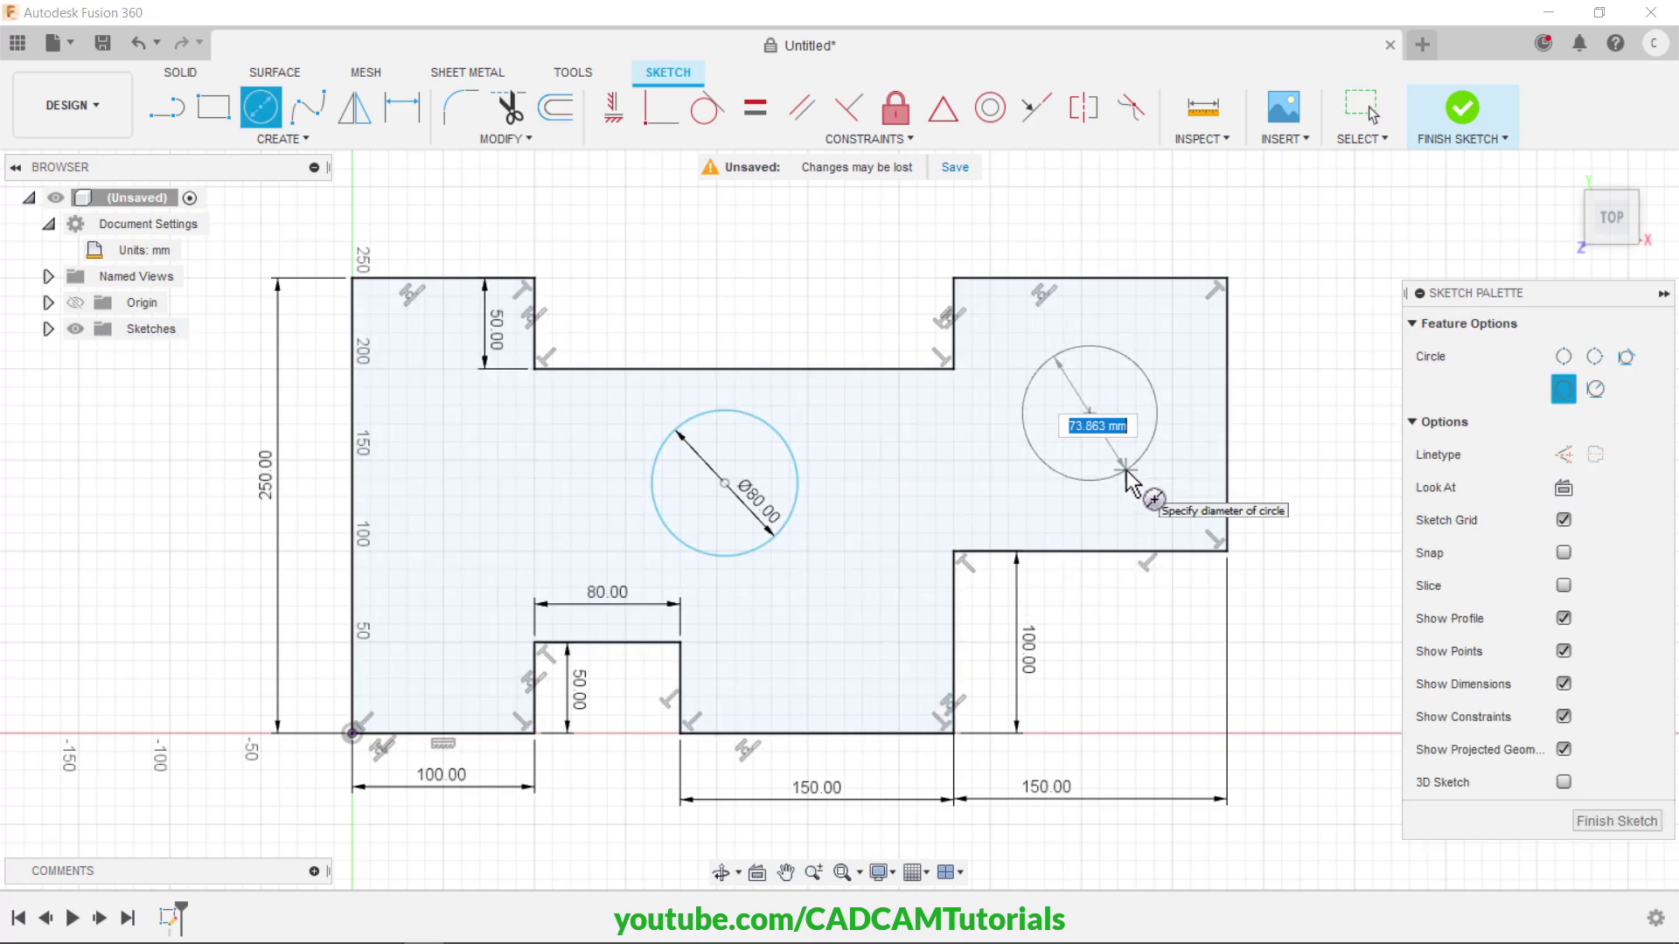
{"action": "type", "text": "60"}
{"action": "key", "text": "Return"}
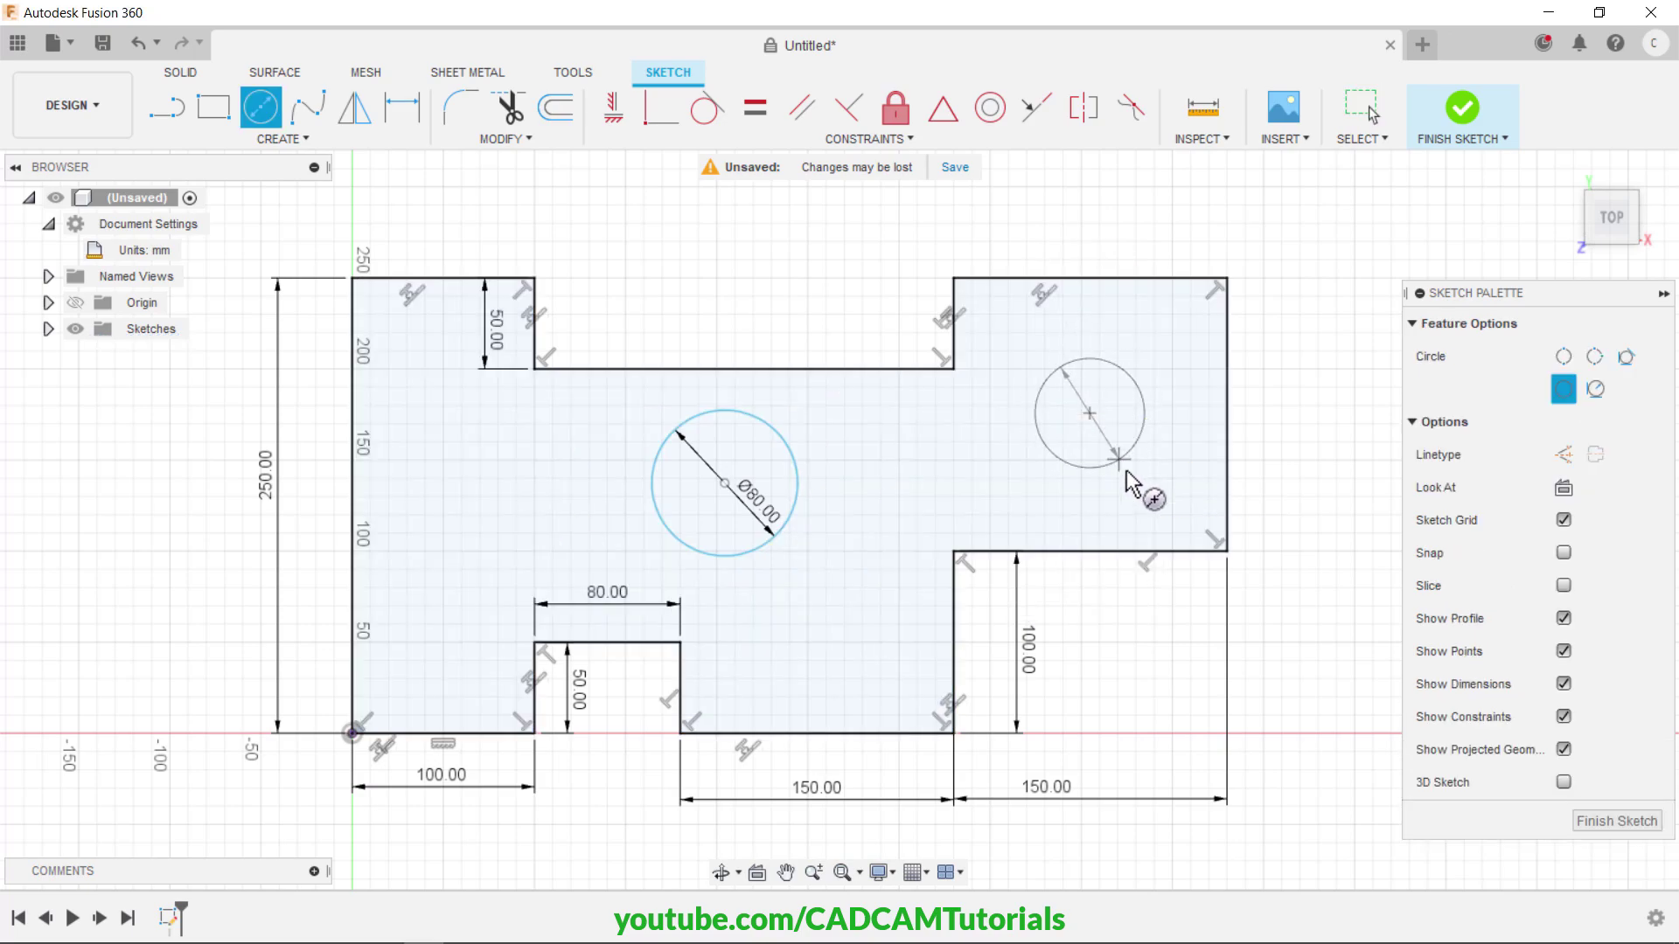
{"action": "key", "text": "Escape"}
- Dimension the 60 mm circle's center 75 mm below the right block's top edge
{"action": "middle_click_drag", "start_coordinate": [1309, 514], "coordinate": [900, 499]}
{"action": "scroll", "coordinate": [869, 510], "scroll_direction": "down", "scroll_amount": 1}
{"action": "scroll", "coordinate": [857, 422], "scroll_direction": "up", "scroll_amount": 2}
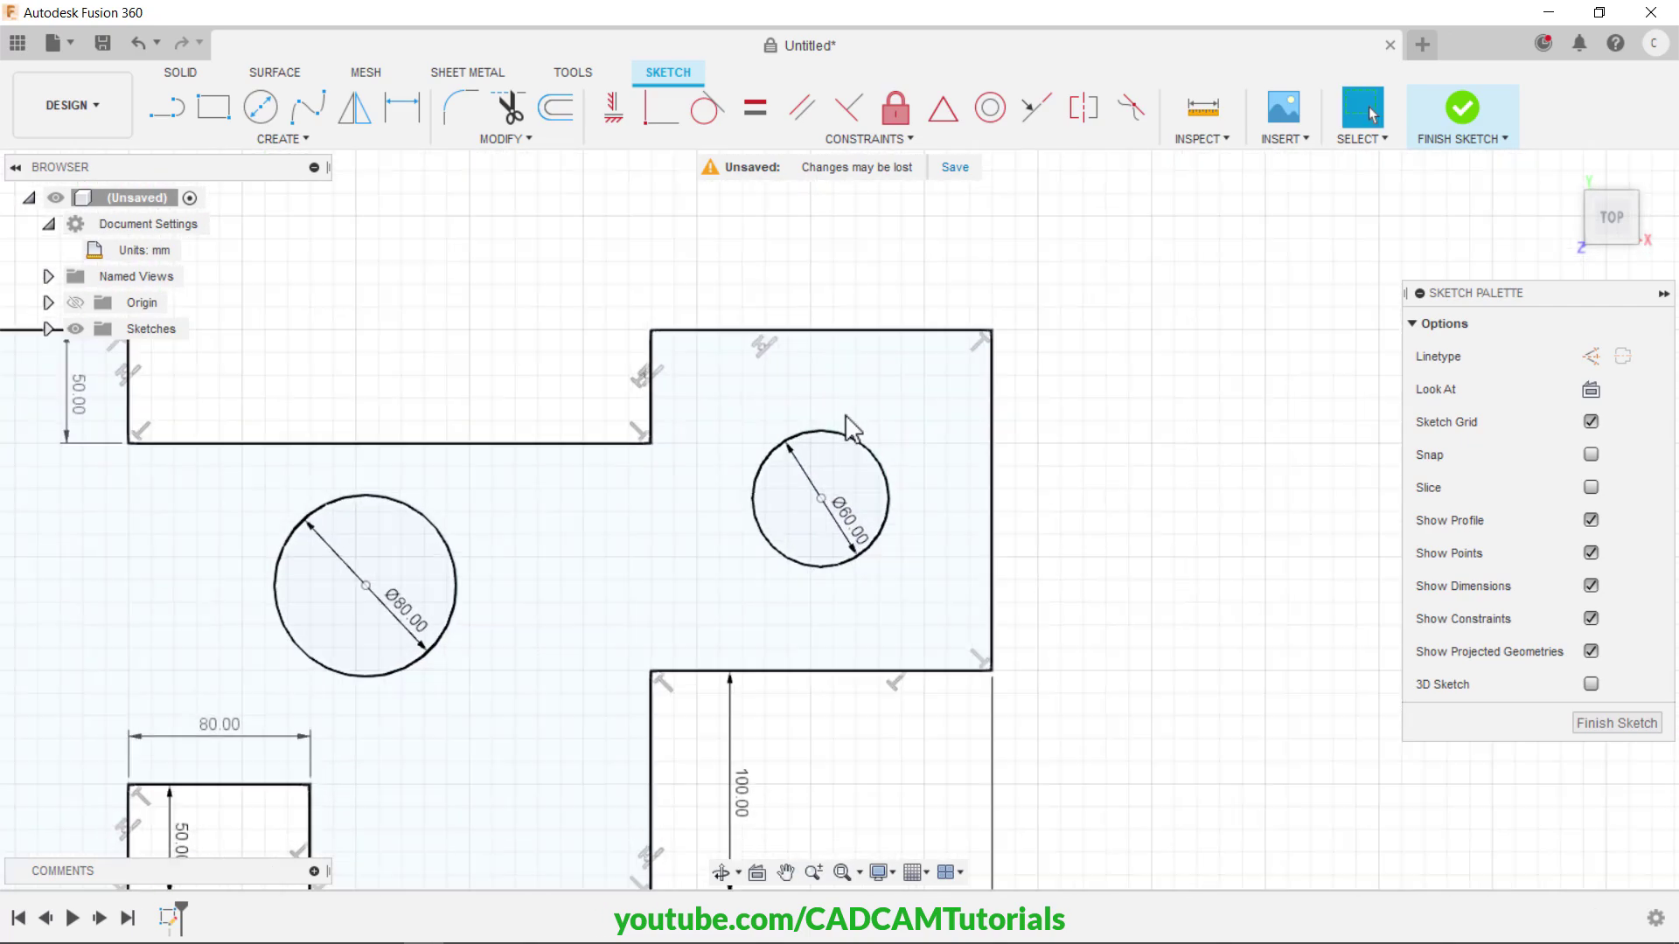
{"action": "left_click", "coordinate": [405, 118]}
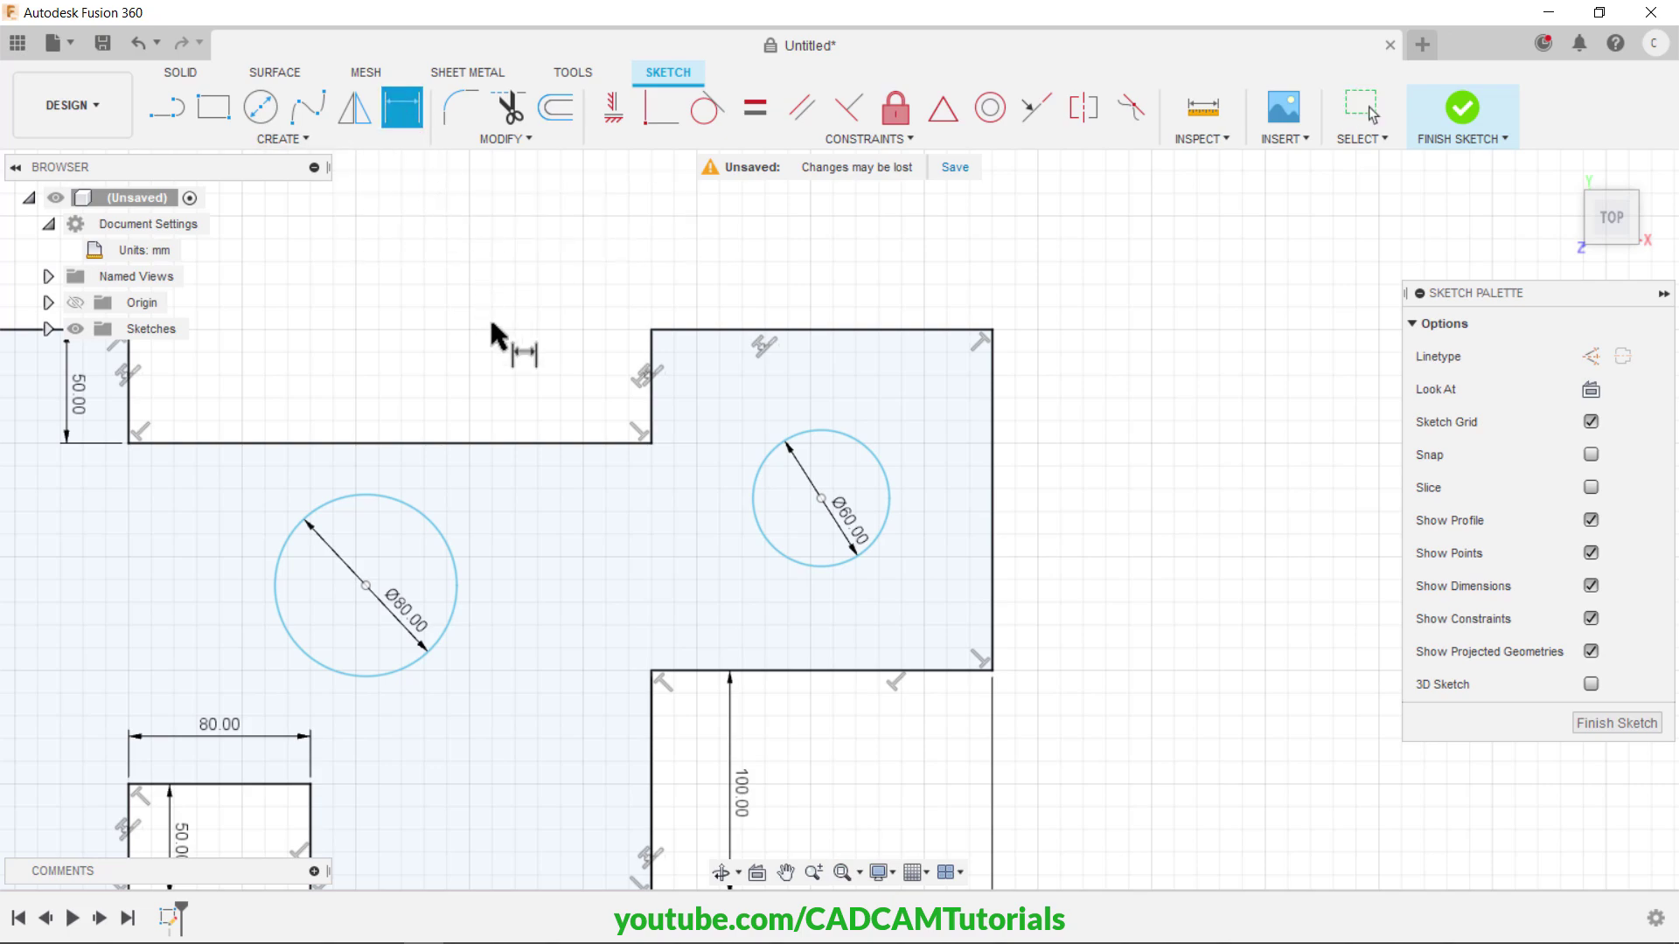
{"action": "left_click", "coordinate": [831, 333]}
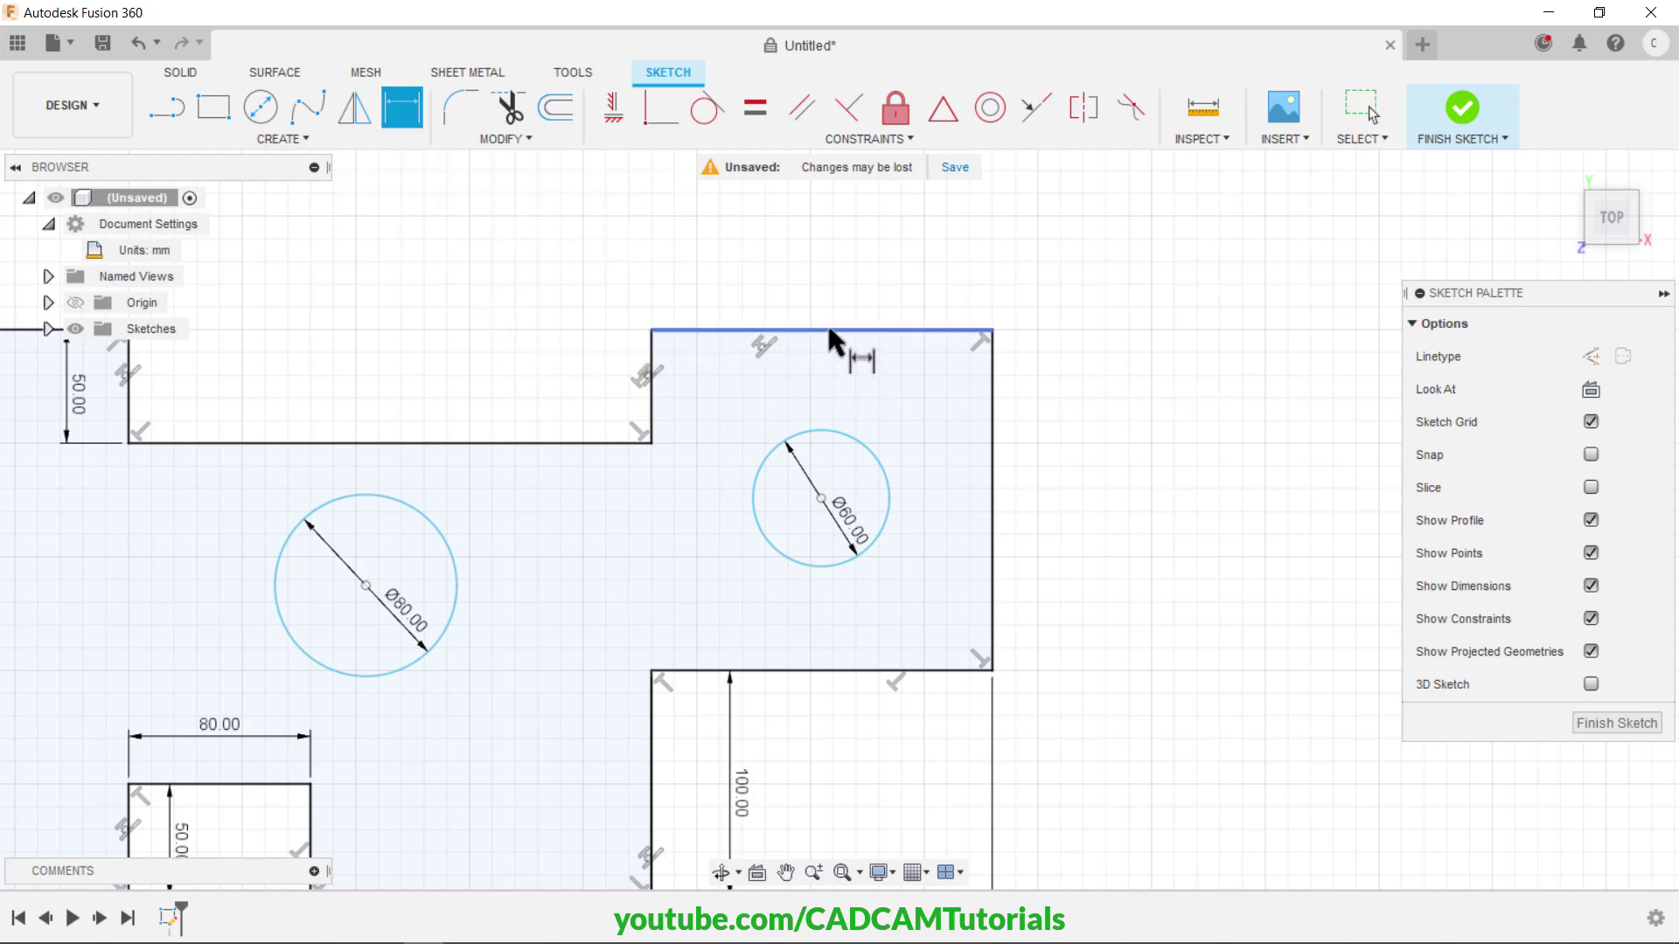
{"action": "left_click", "coordinate": [822, 499]}
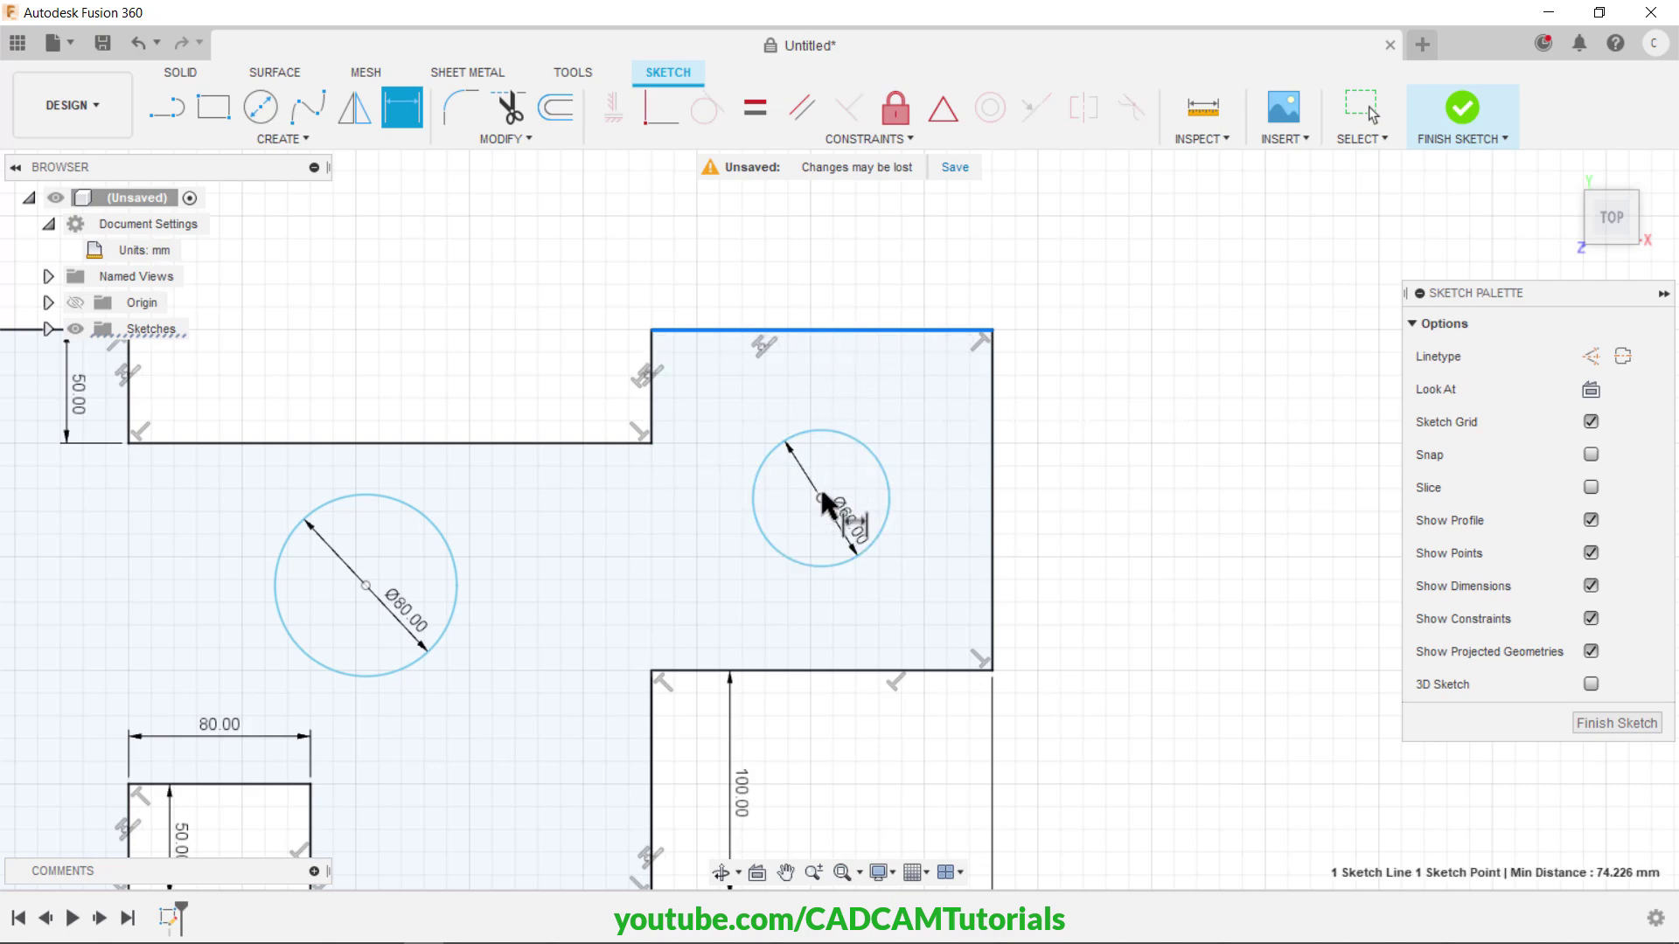
{"action": "left_click", "coordinate": [727, 414]}
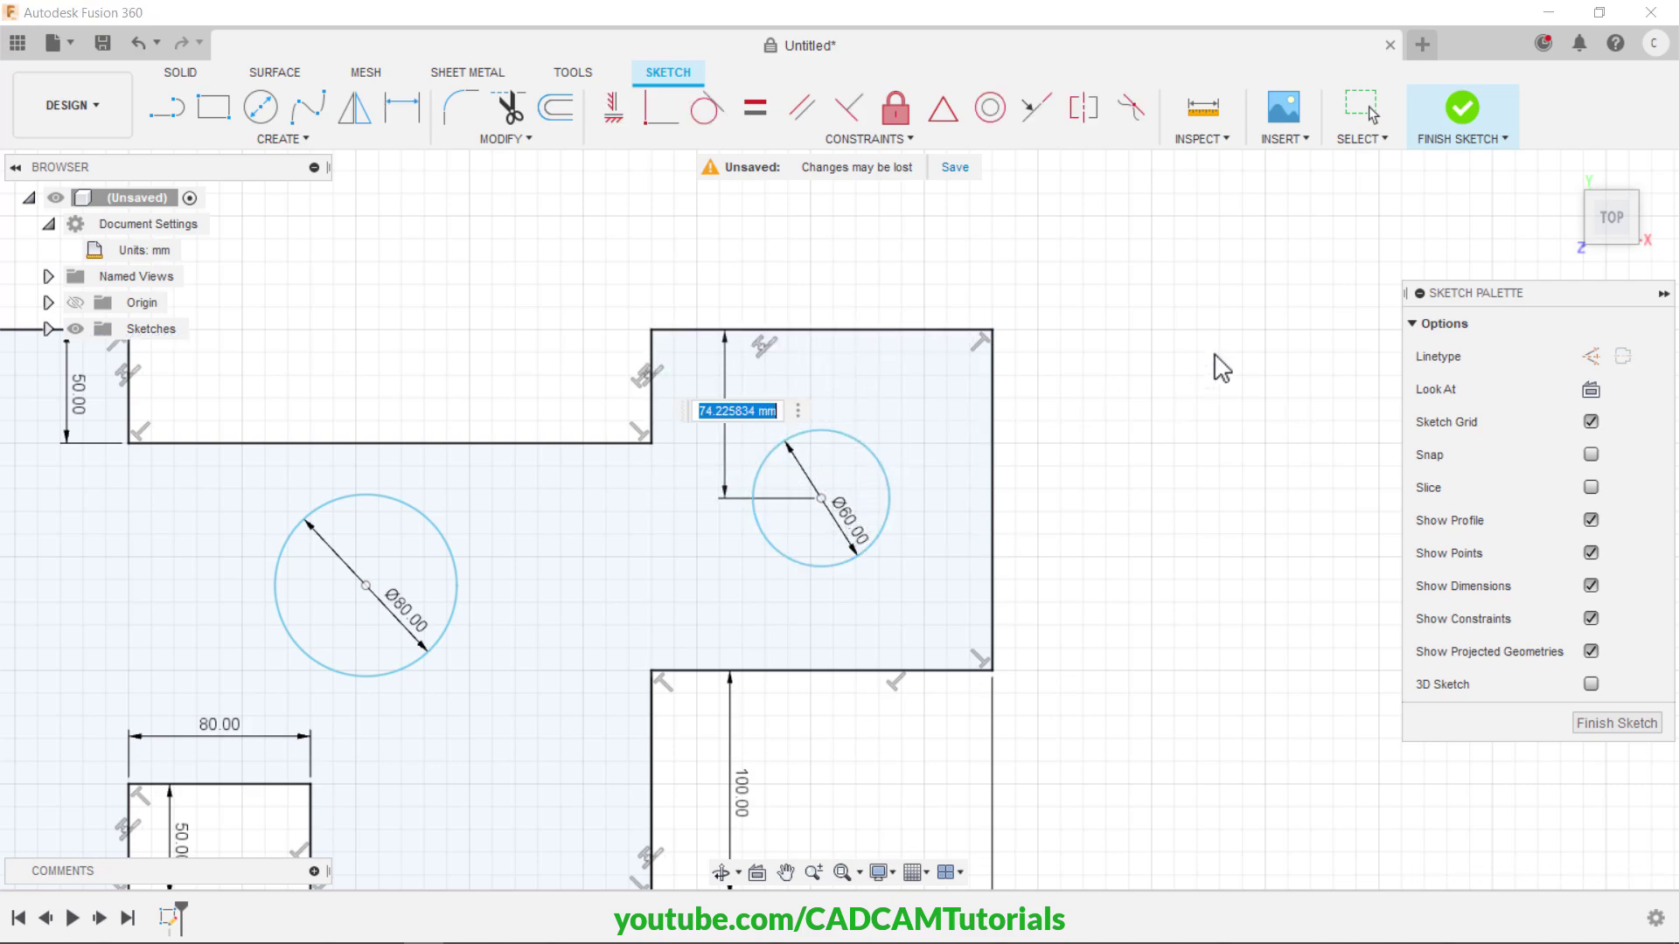
{"action": "type", "text": "75"}
{"action": "key", "text": "Return"}
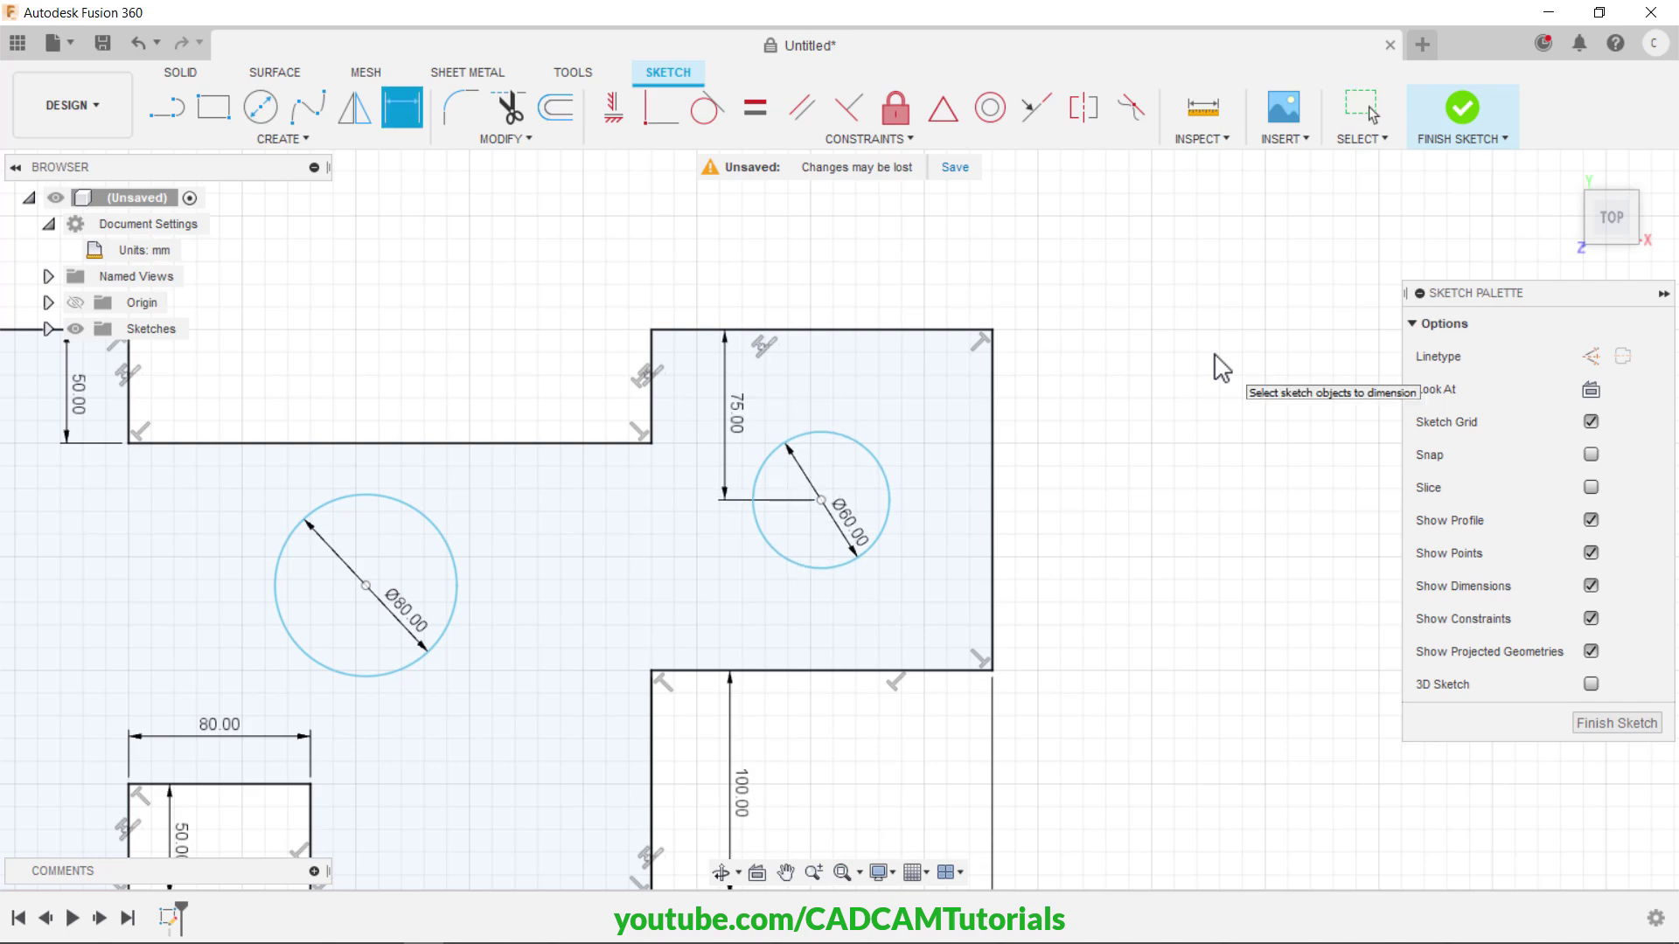
- Dimension the 60 mm circle's center 75 mm from the profile's right edge
{"action": "left_click", "coordinate": [822, 499]}
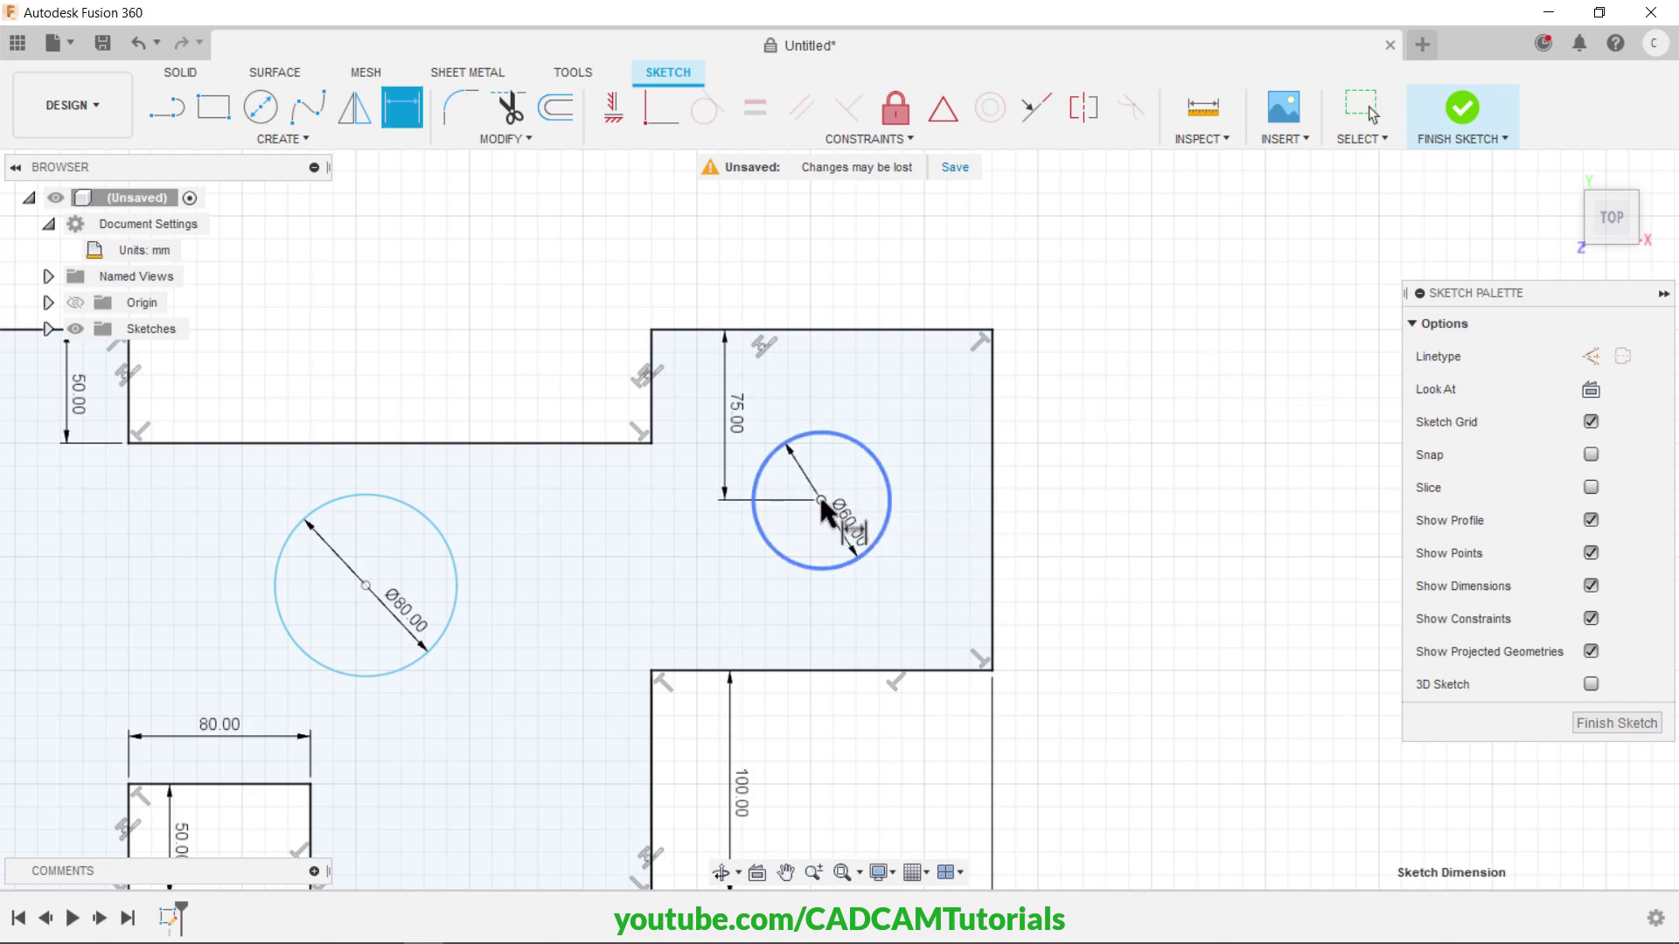
{"action": "left_click", "coordinate": [991, 523]}
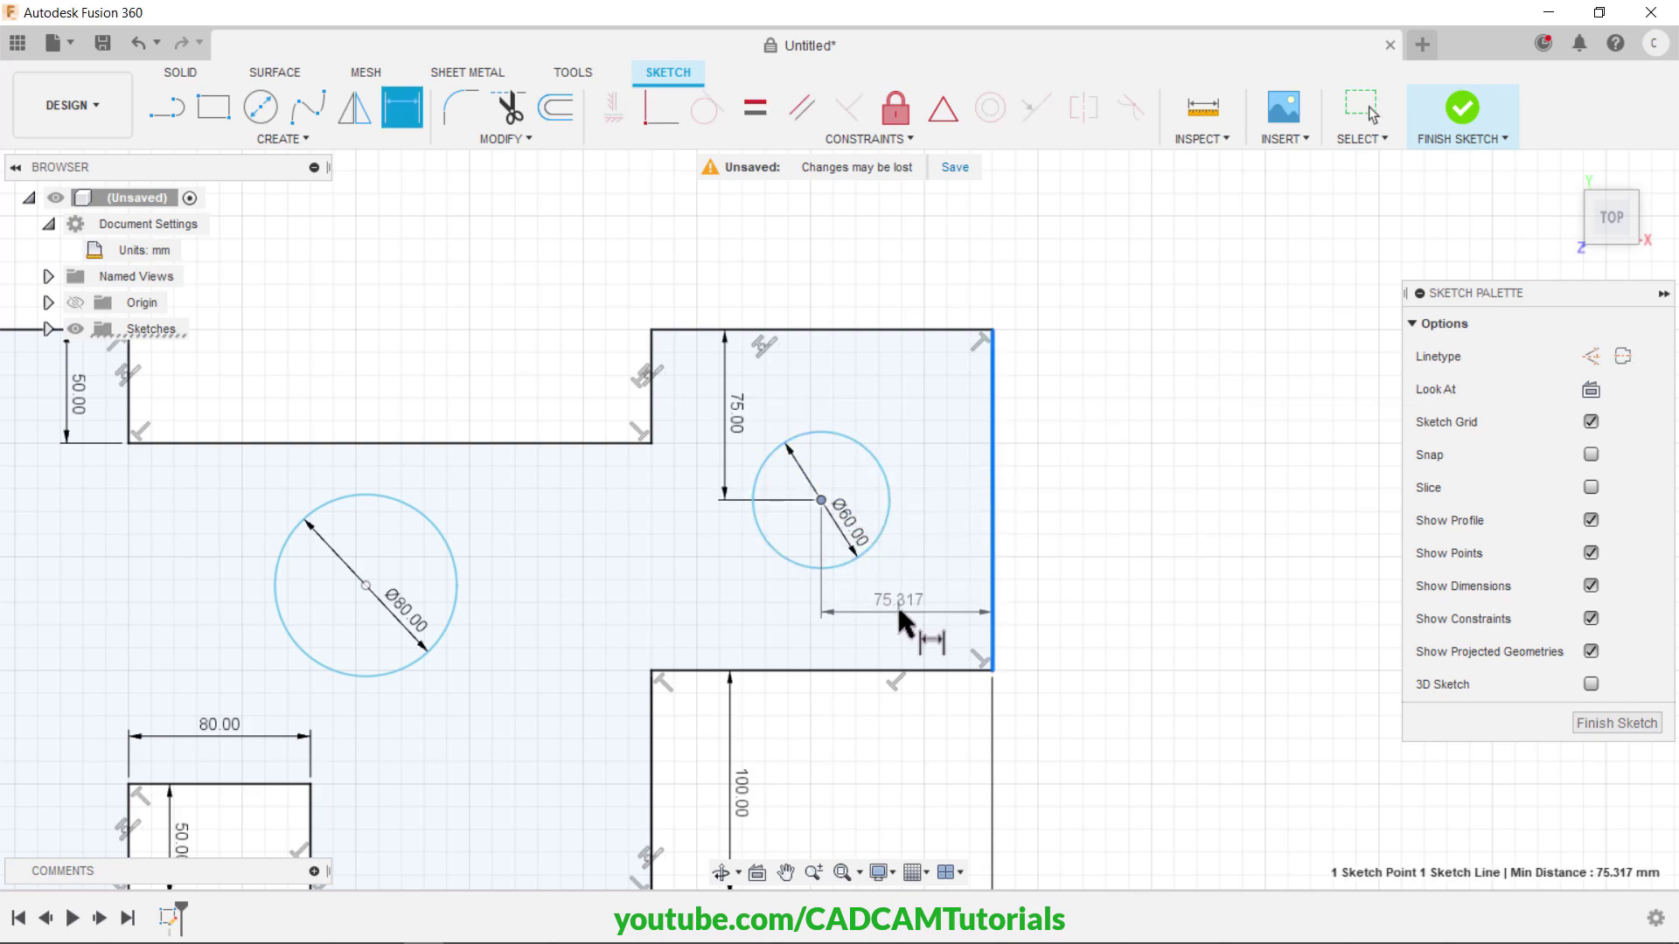
{"action": "left_click", "coordinate": [909, 621]}
{"action": "type", "text": "75"}
{"action": "key", "text": "Return"}
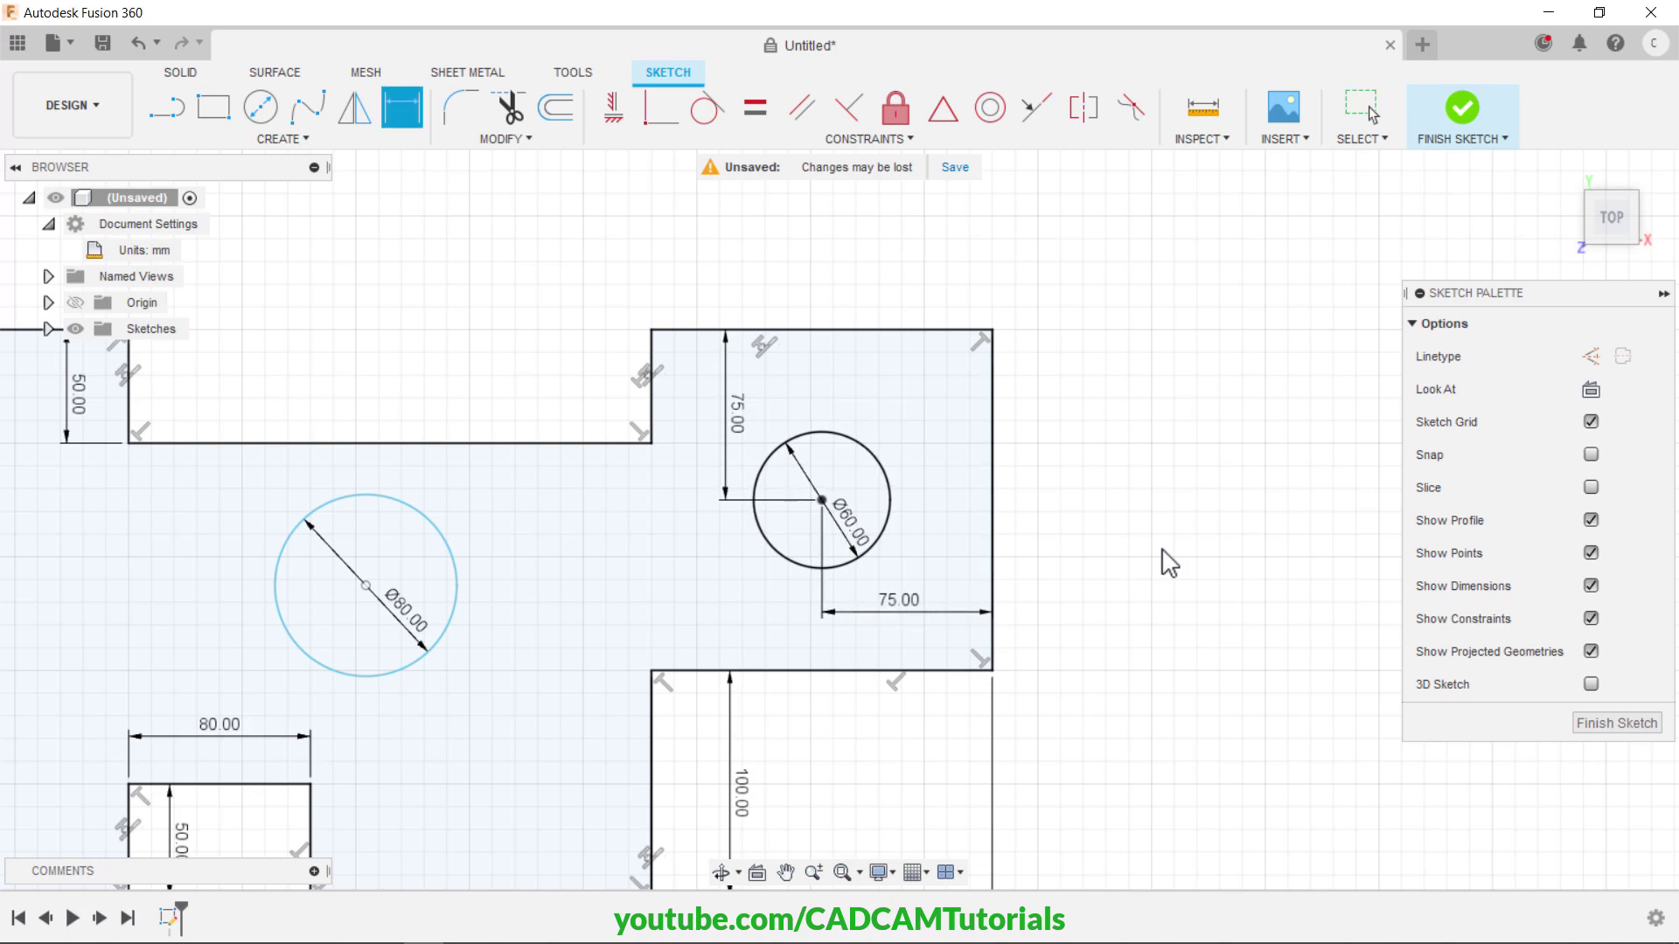
- Check the circle position in the PDF drawing and dimension the 80 mm circle's center 115 mm from the top recess's left wall
{"action": "middle_click_drag", "start_coordinate": [674, 606], "coordinate": [995, 606]}
{"action": "key", "text": "alt+Tab"}
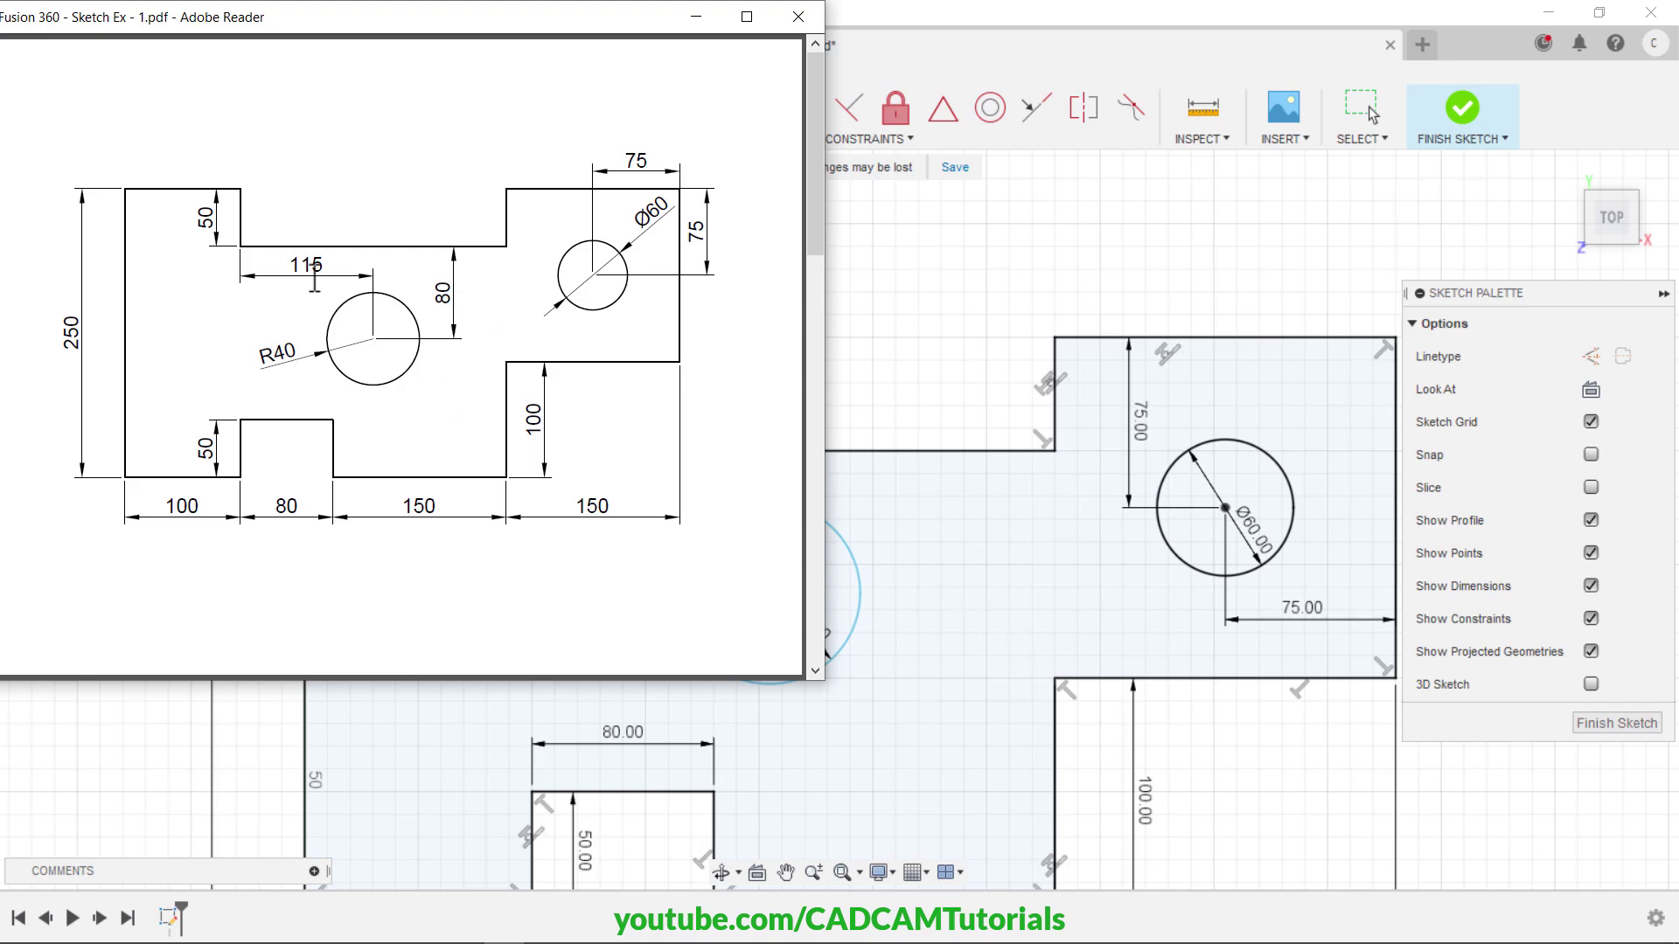
{"action": "key", "text": "alt+Tab"}
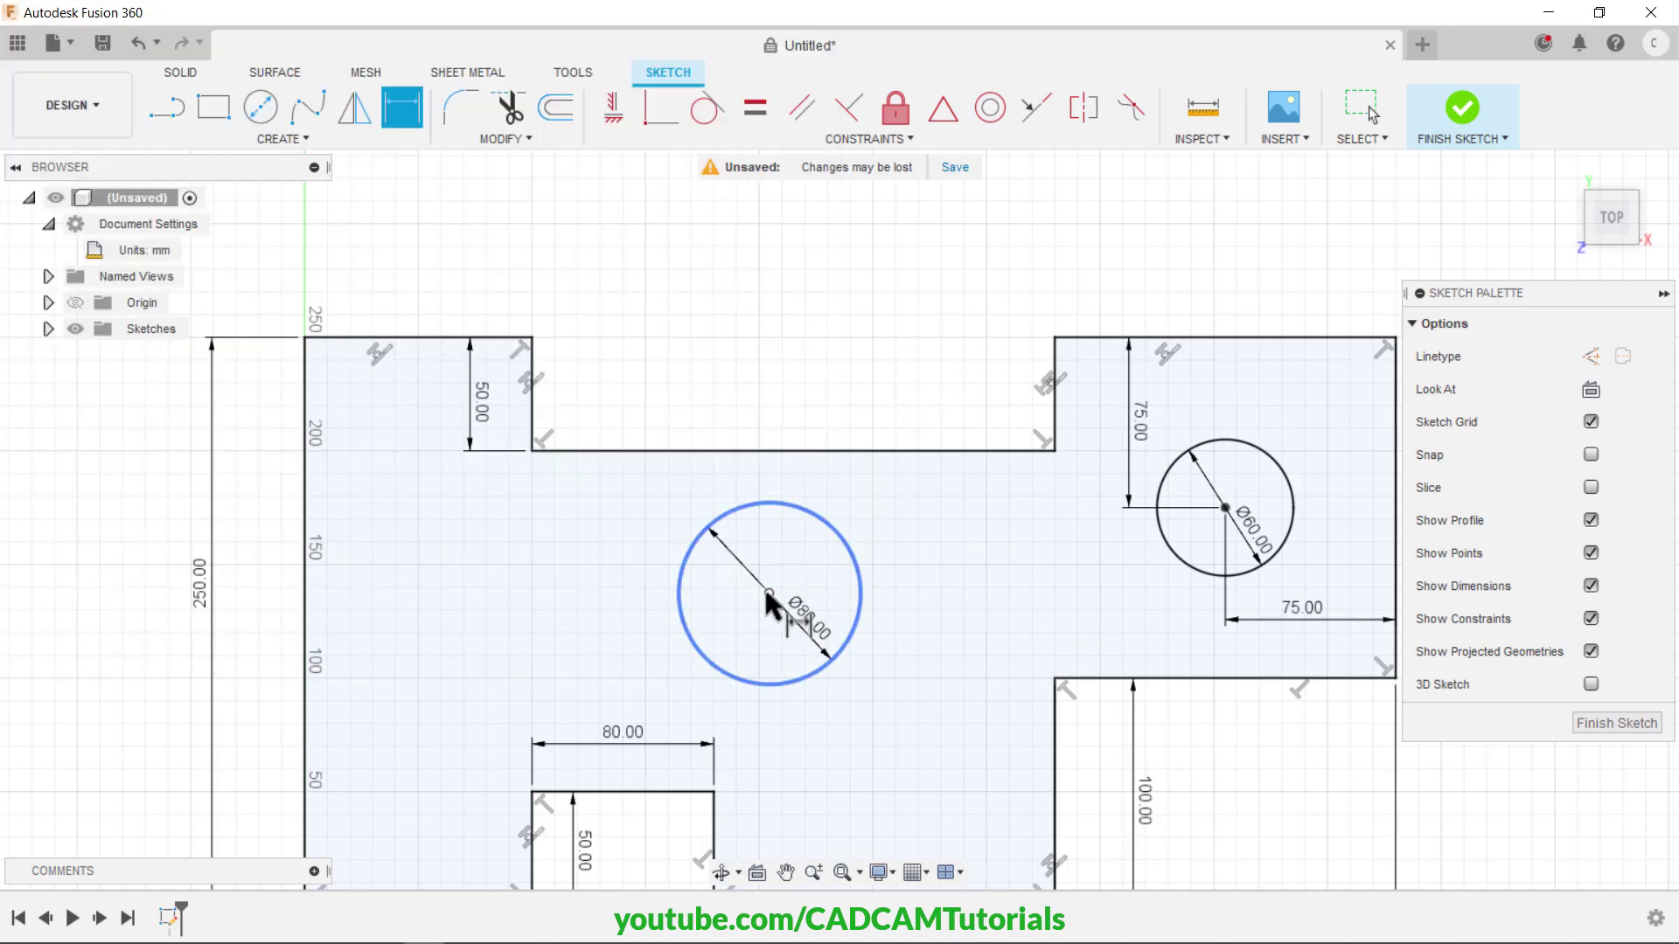
{"action": "left_click", "coordinate": [768, 594]}
{"action": "left_click", "coordinate": [532, 419]}
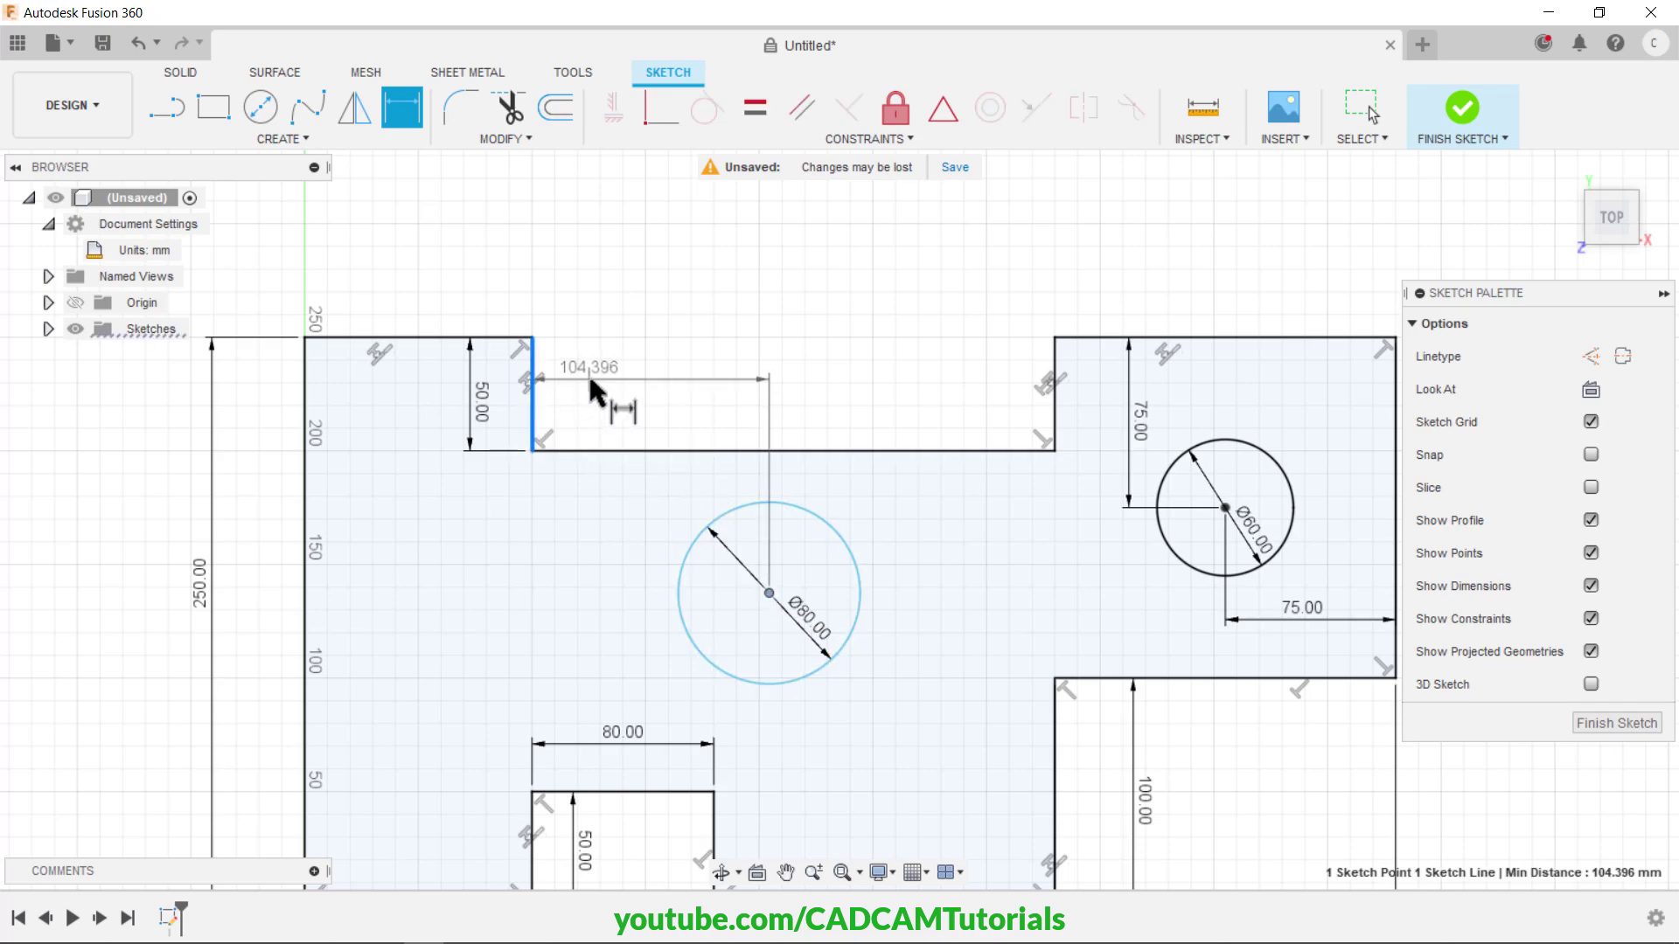
{"action": "left_click", "coordinate": [627, 500]}
{"action": "type", "text": "115"}
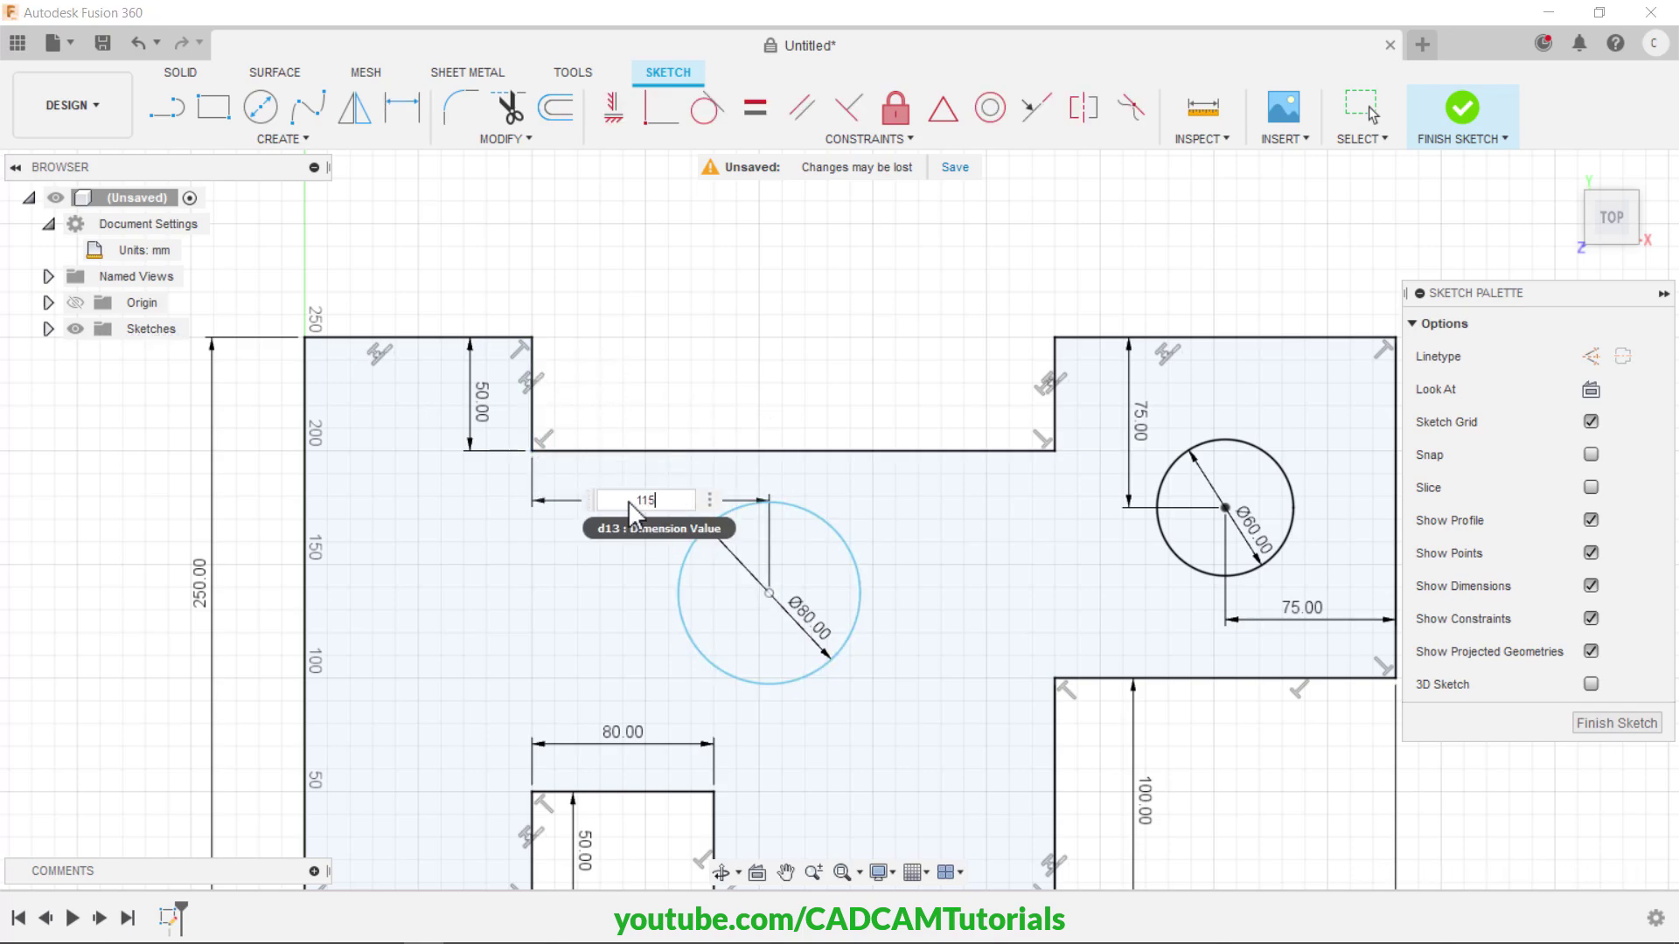
{"action": "key", "text": "Return"}
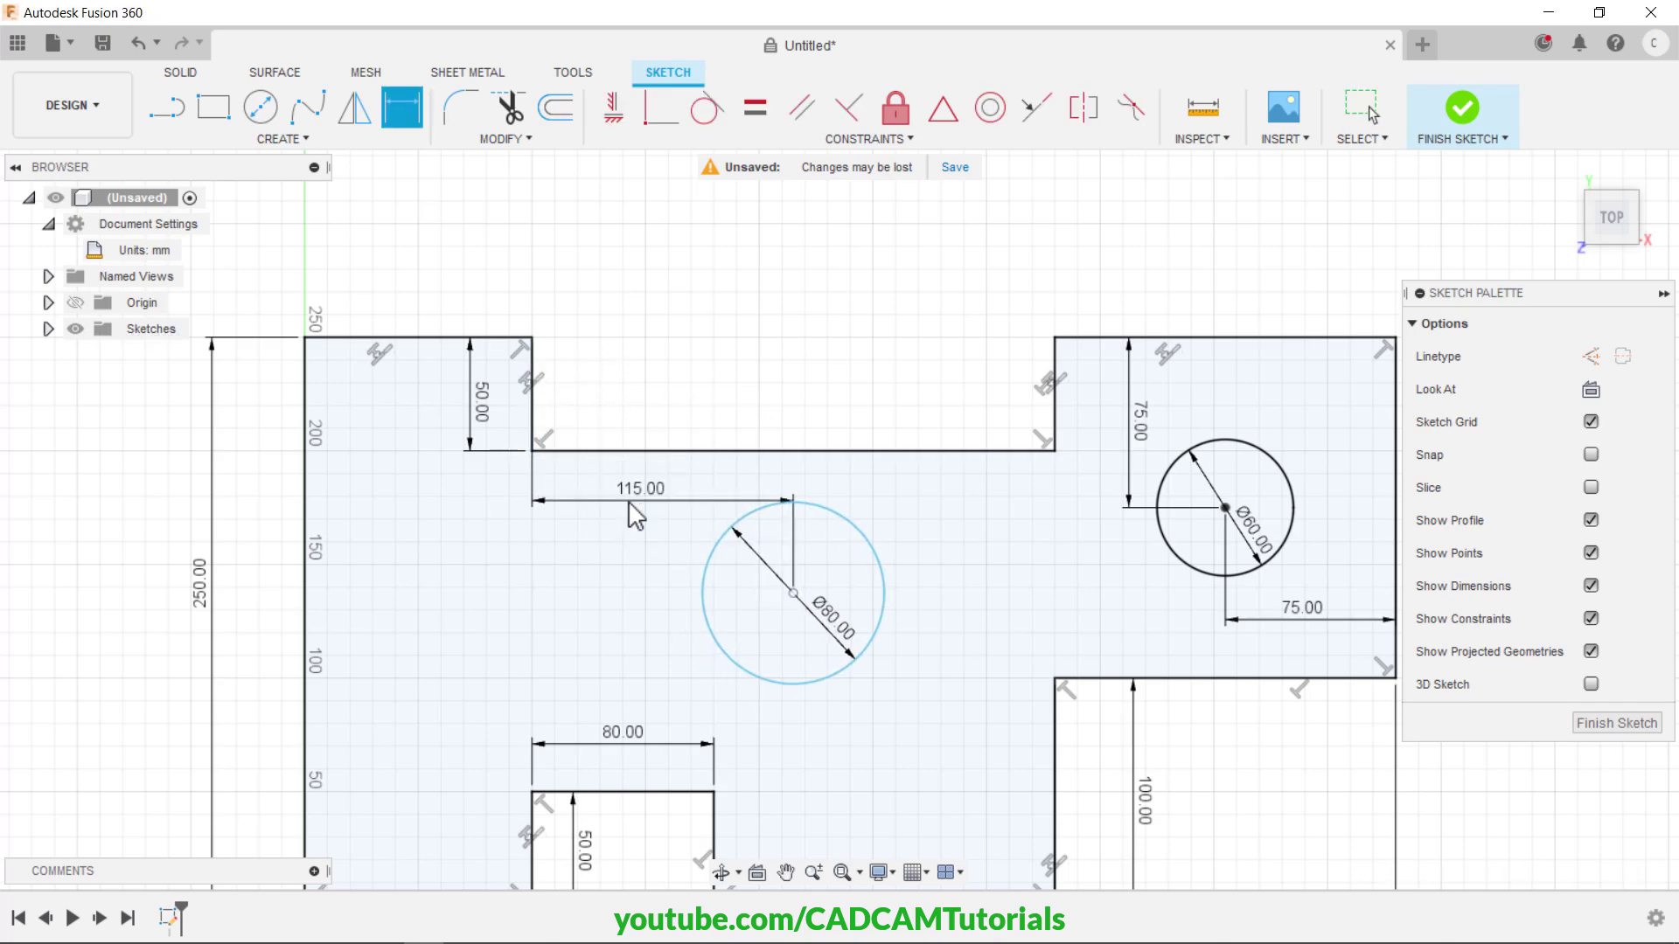
- Dimension the 80 mm circle's center 80 mm below the top recess's floor line and end dimensioning
{"action": "left_click", "coordinate": [793, 593]}
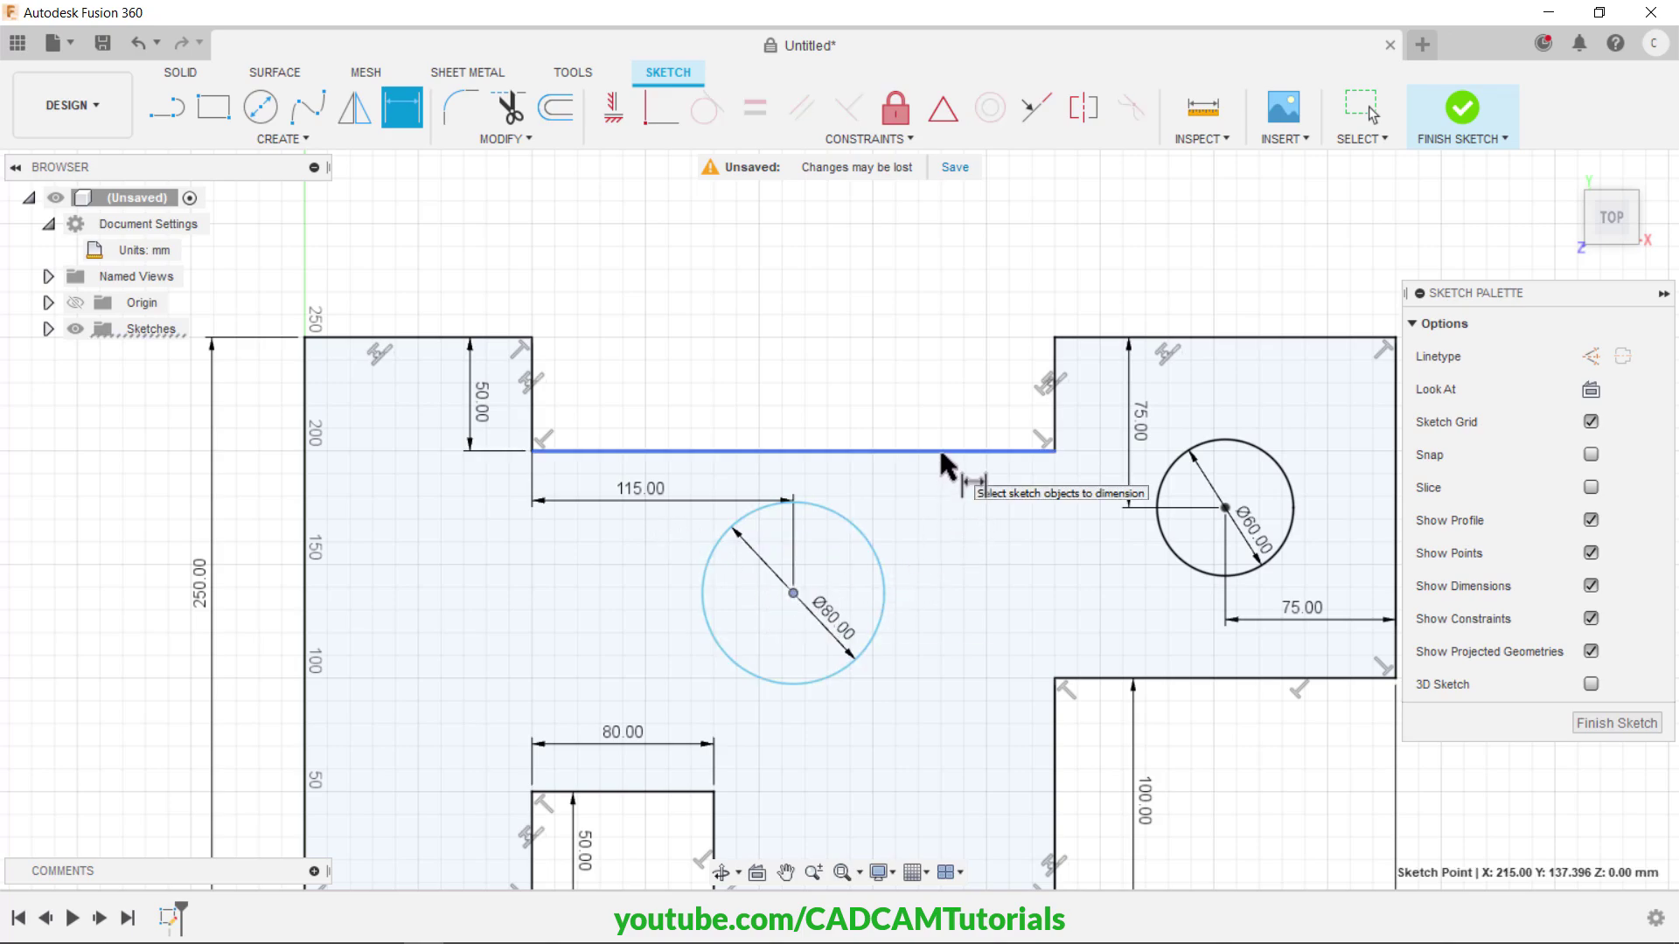
{"action": "left_click", "coordinate": [937, 450]}
{"action": "left_click", "coordinate": [952, 521]}
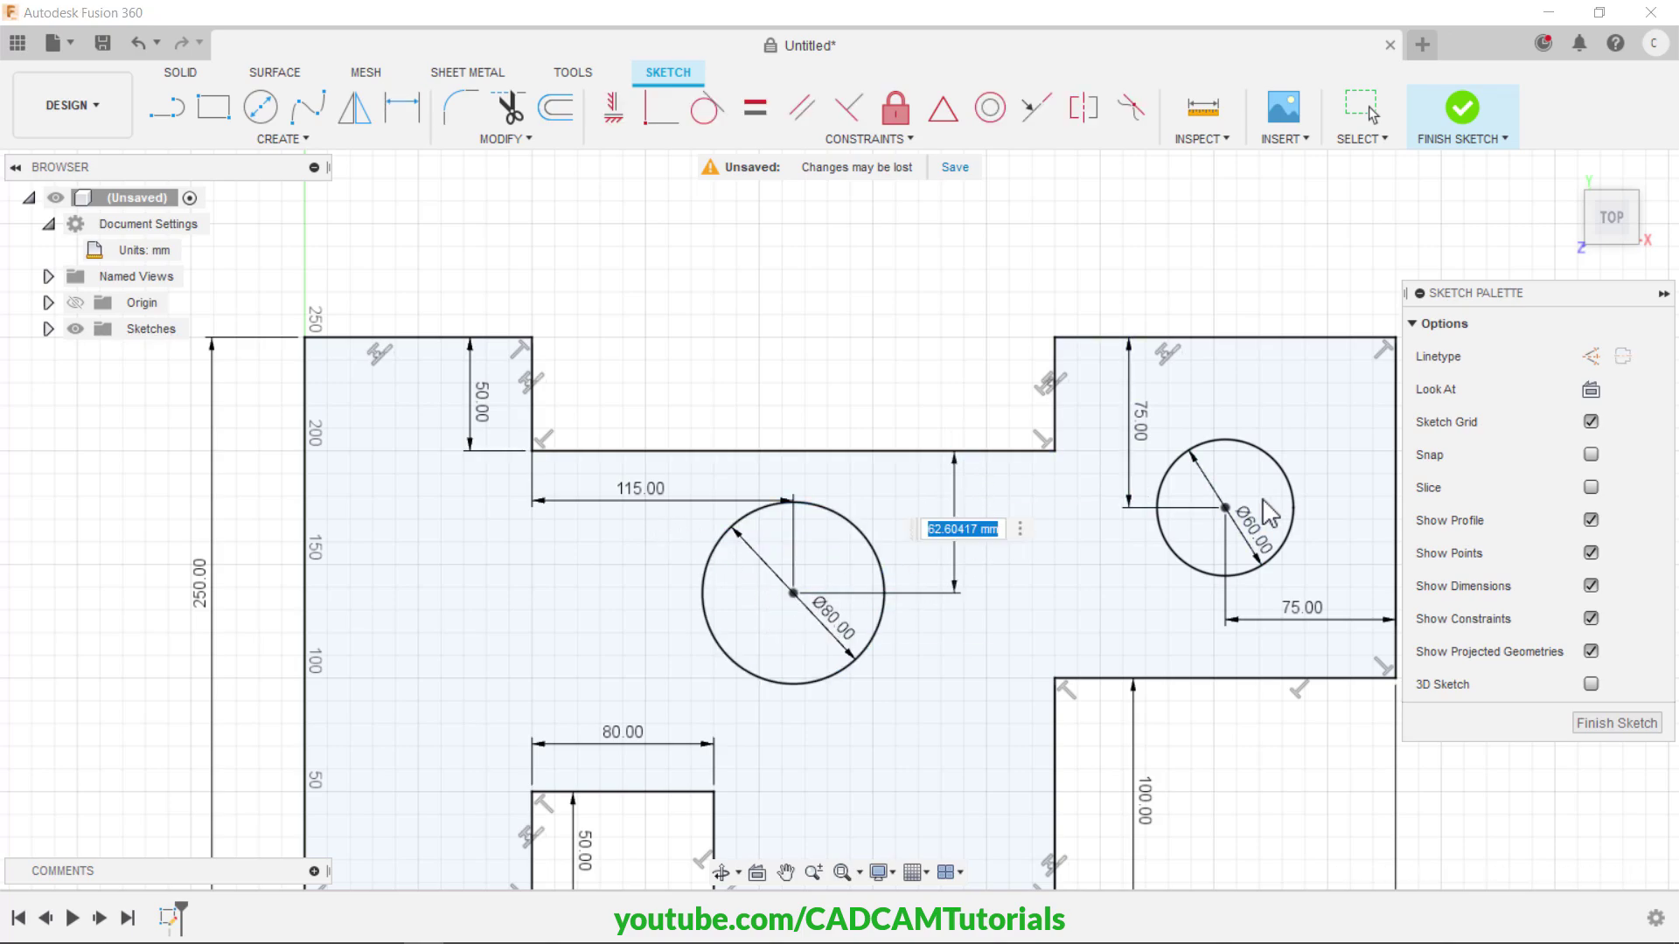
{"action": "type", "text": "80"}
{"action": "key", "text": "Return"}
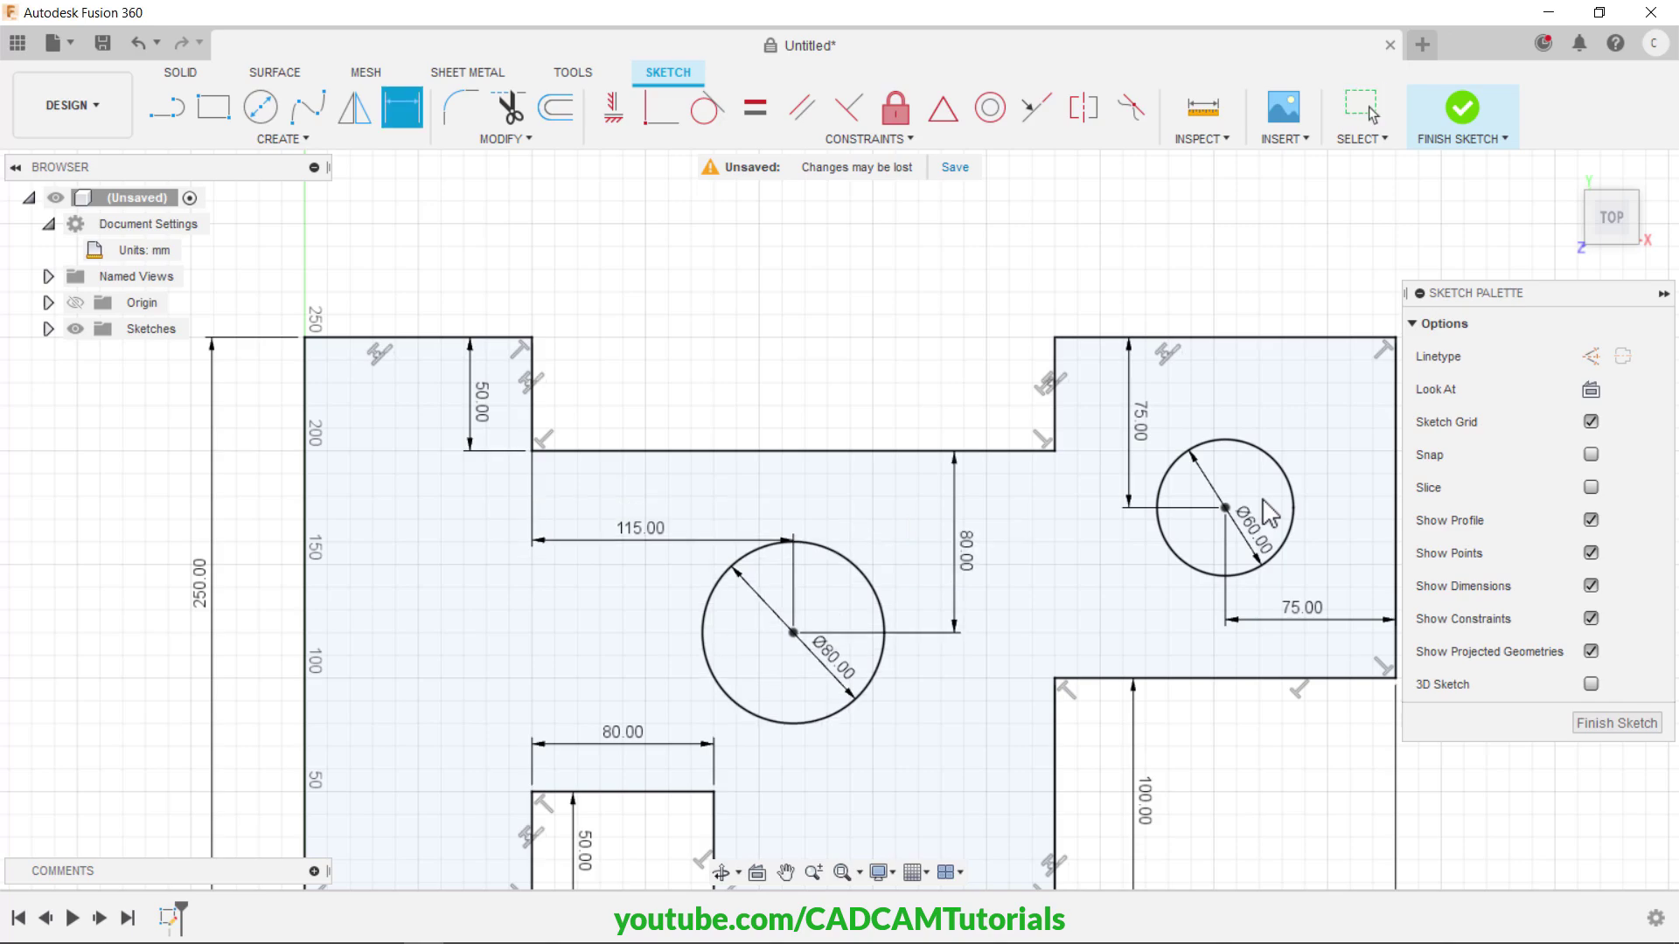
{"action": "left_click", "coordinate": [845, 878]}
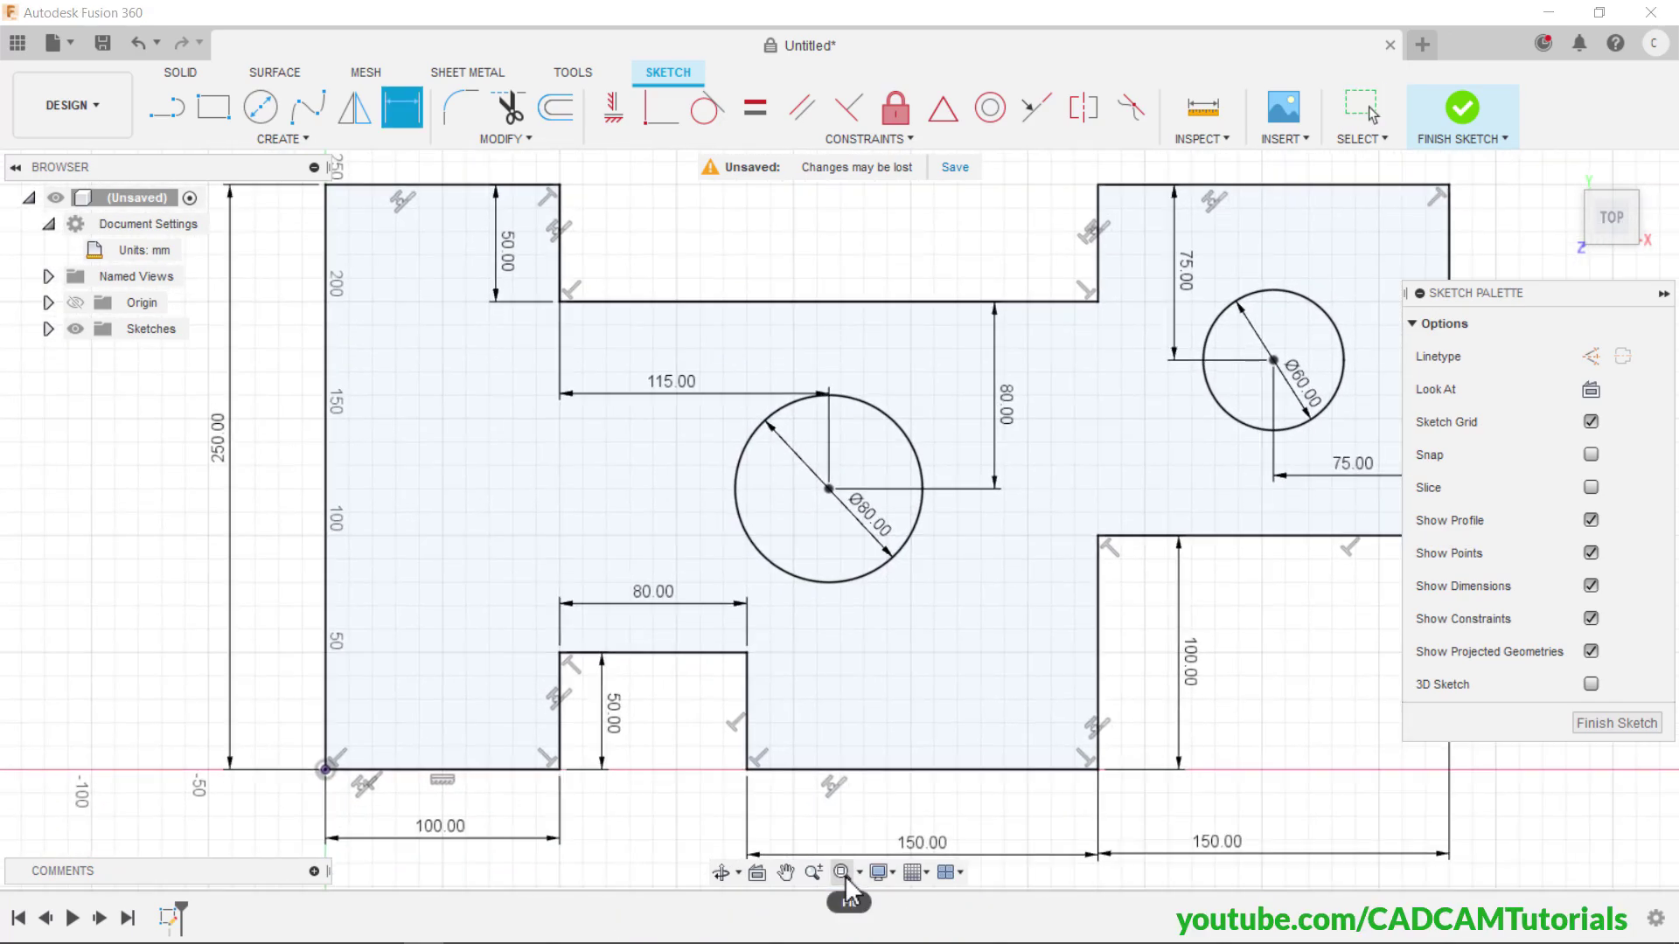
{"action": "scroll", "coordinate": [918, 603], "scroll_direction": "up", "scroll_amount": 1}
{"action": "scroll", "coordinate": [901, 590], "scroll_direction": "down", "scroll_amount": 3}
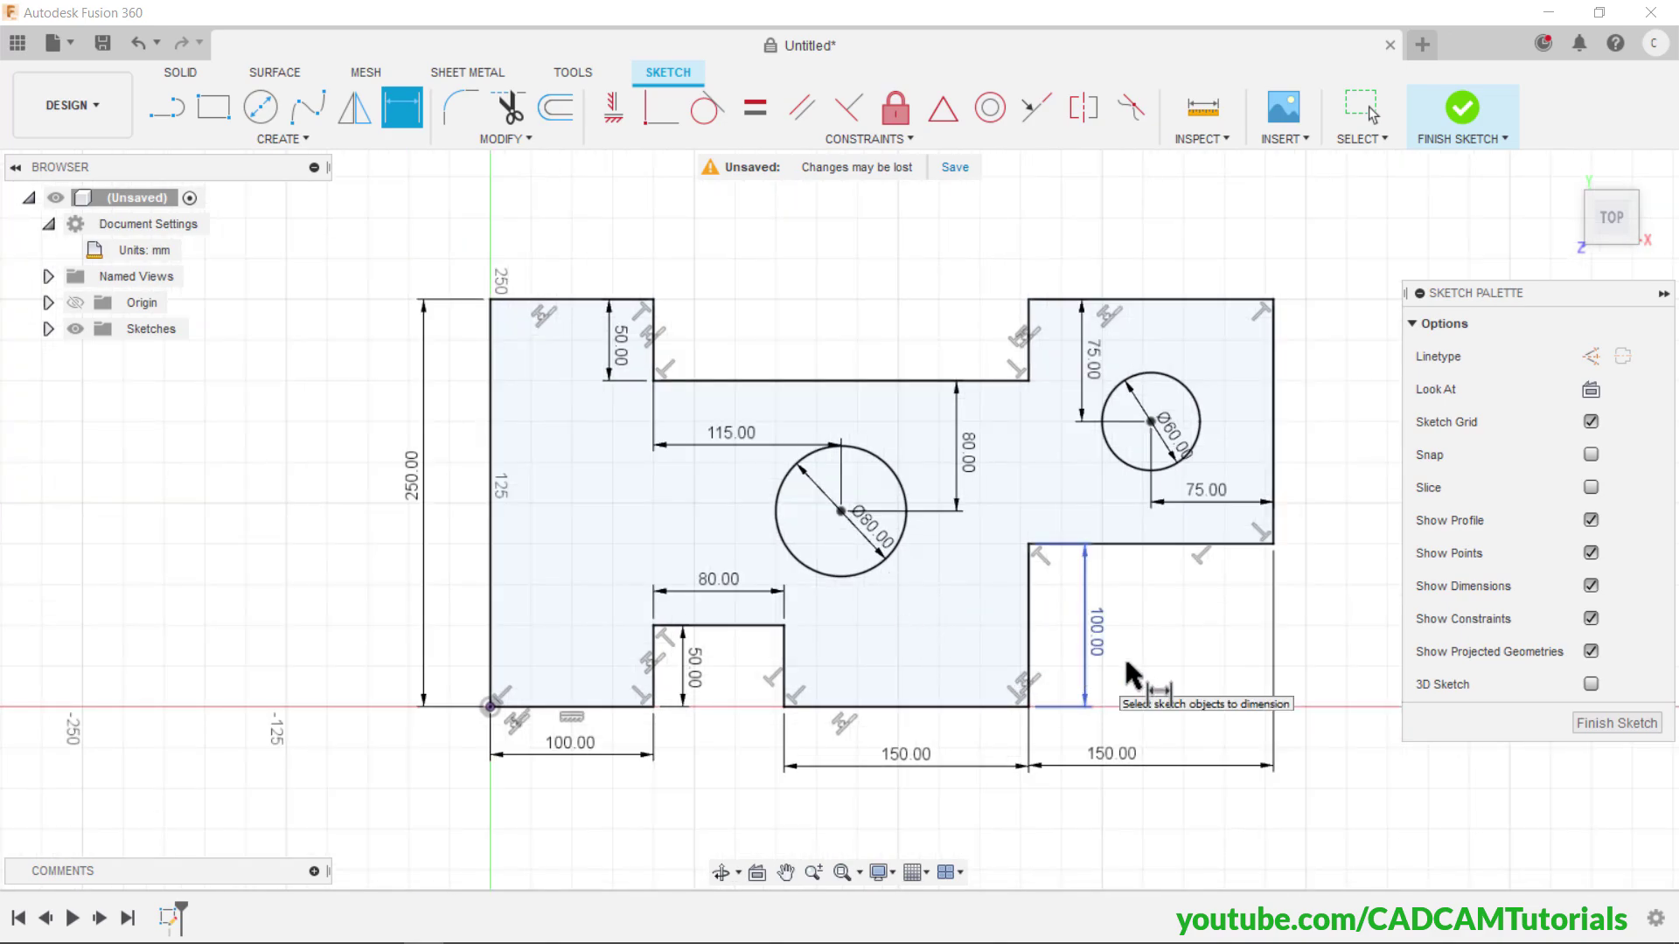
{"action": "right_click", "coordinate": [1164, 620]}
{"action": "left_click", "coordinate": [1074, 616]}
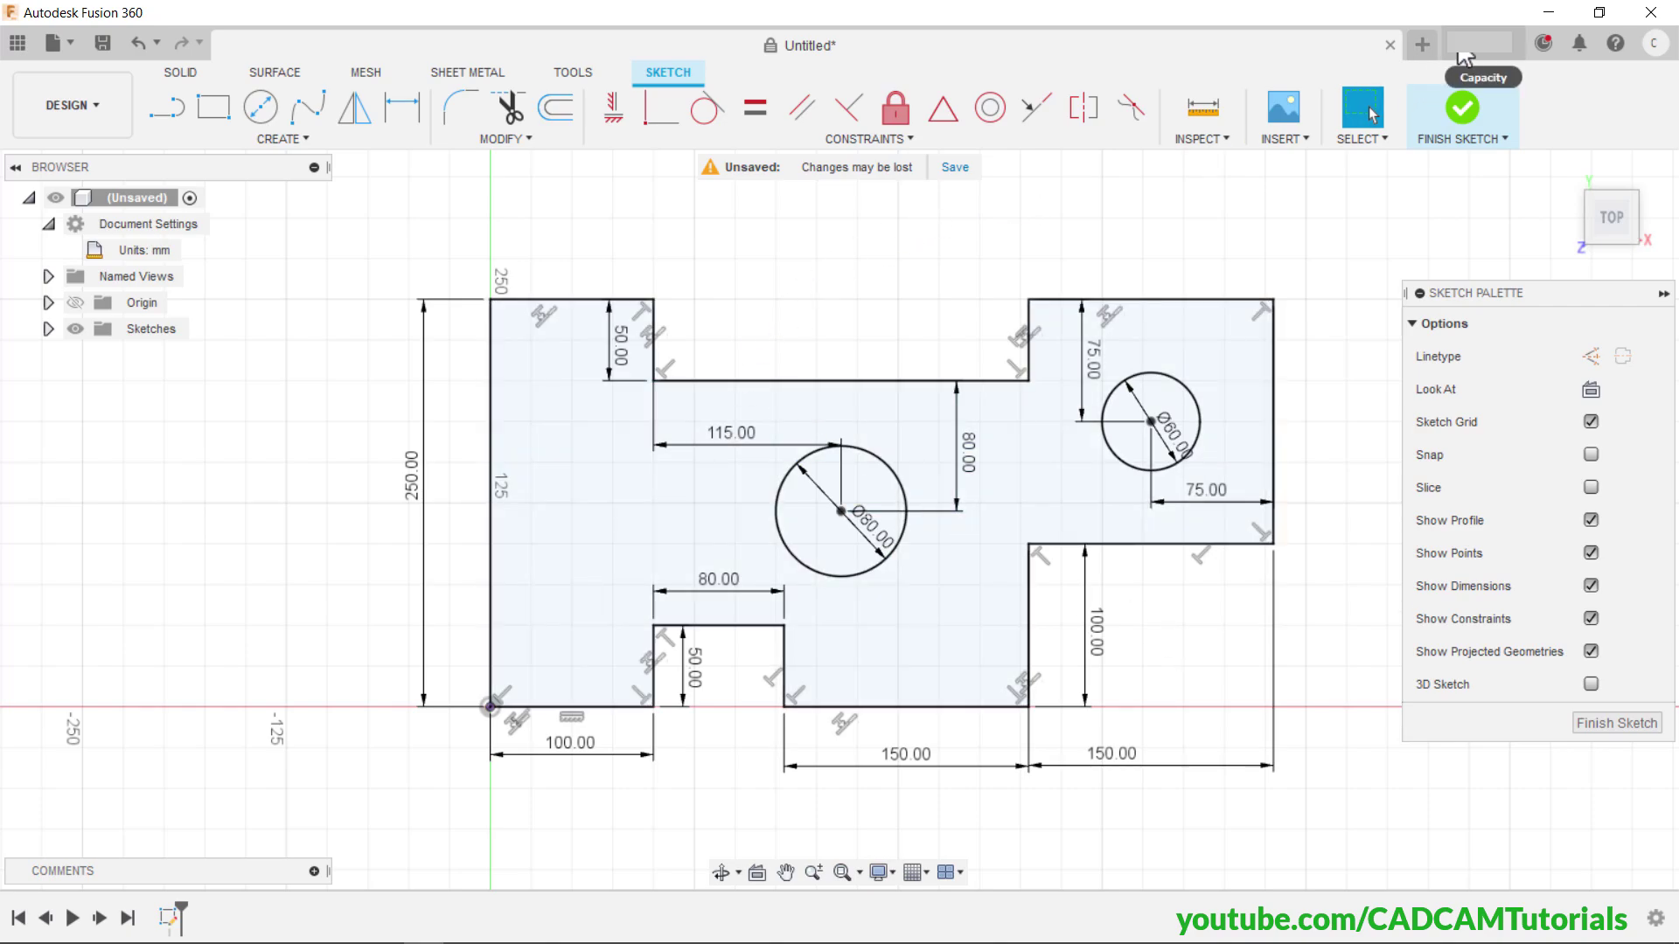
- Create a new design and bring up the X-shaped plate drawing on the next page of the practice PDF
{"action": "left_click", "coordinate": [1420, 46]}
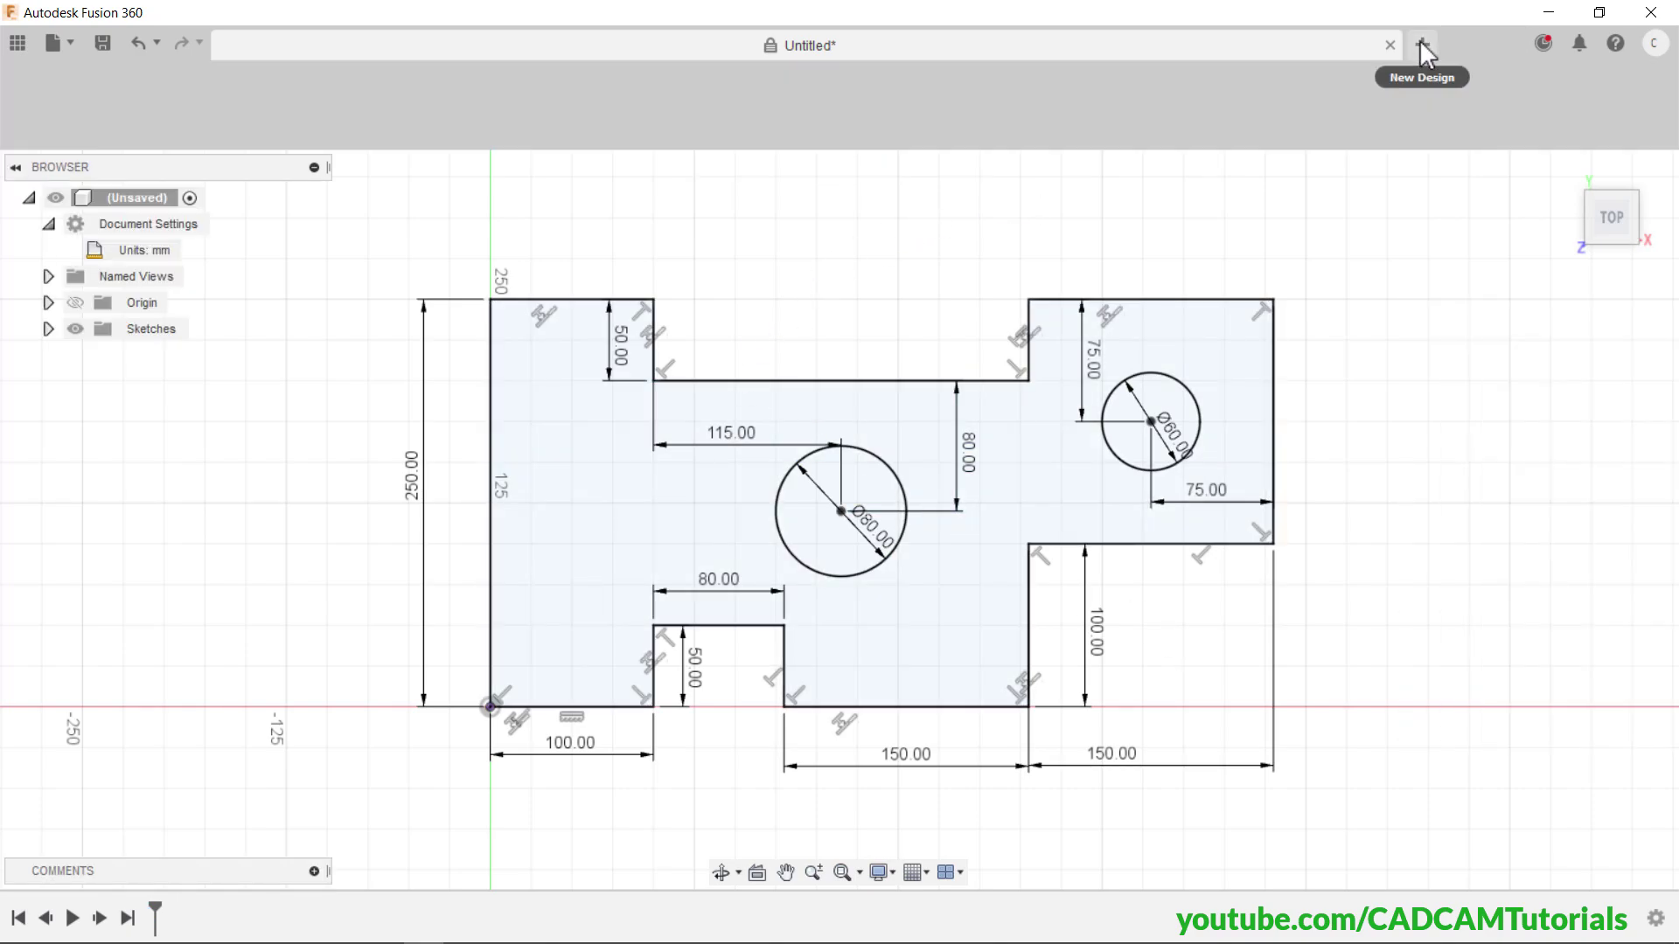
{"action": "key", "text": "alt+Tab"}
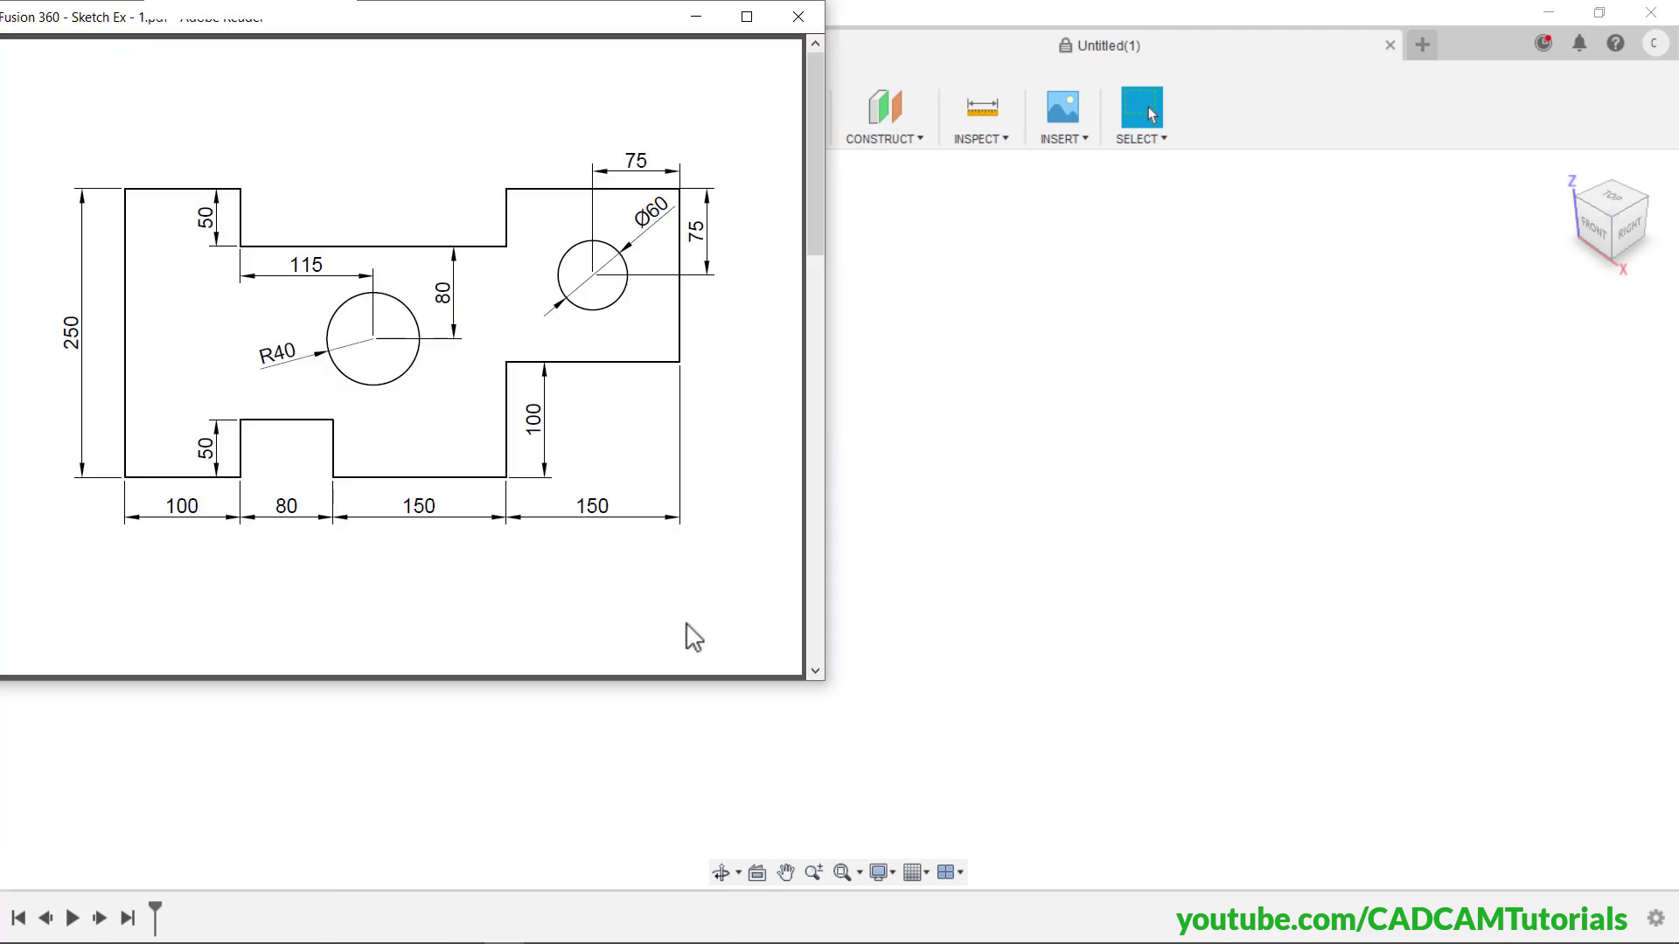
{"action": "scroll", "coordinate": [687, 624], "scroll_direction": "down", "scroll_amount": 3}
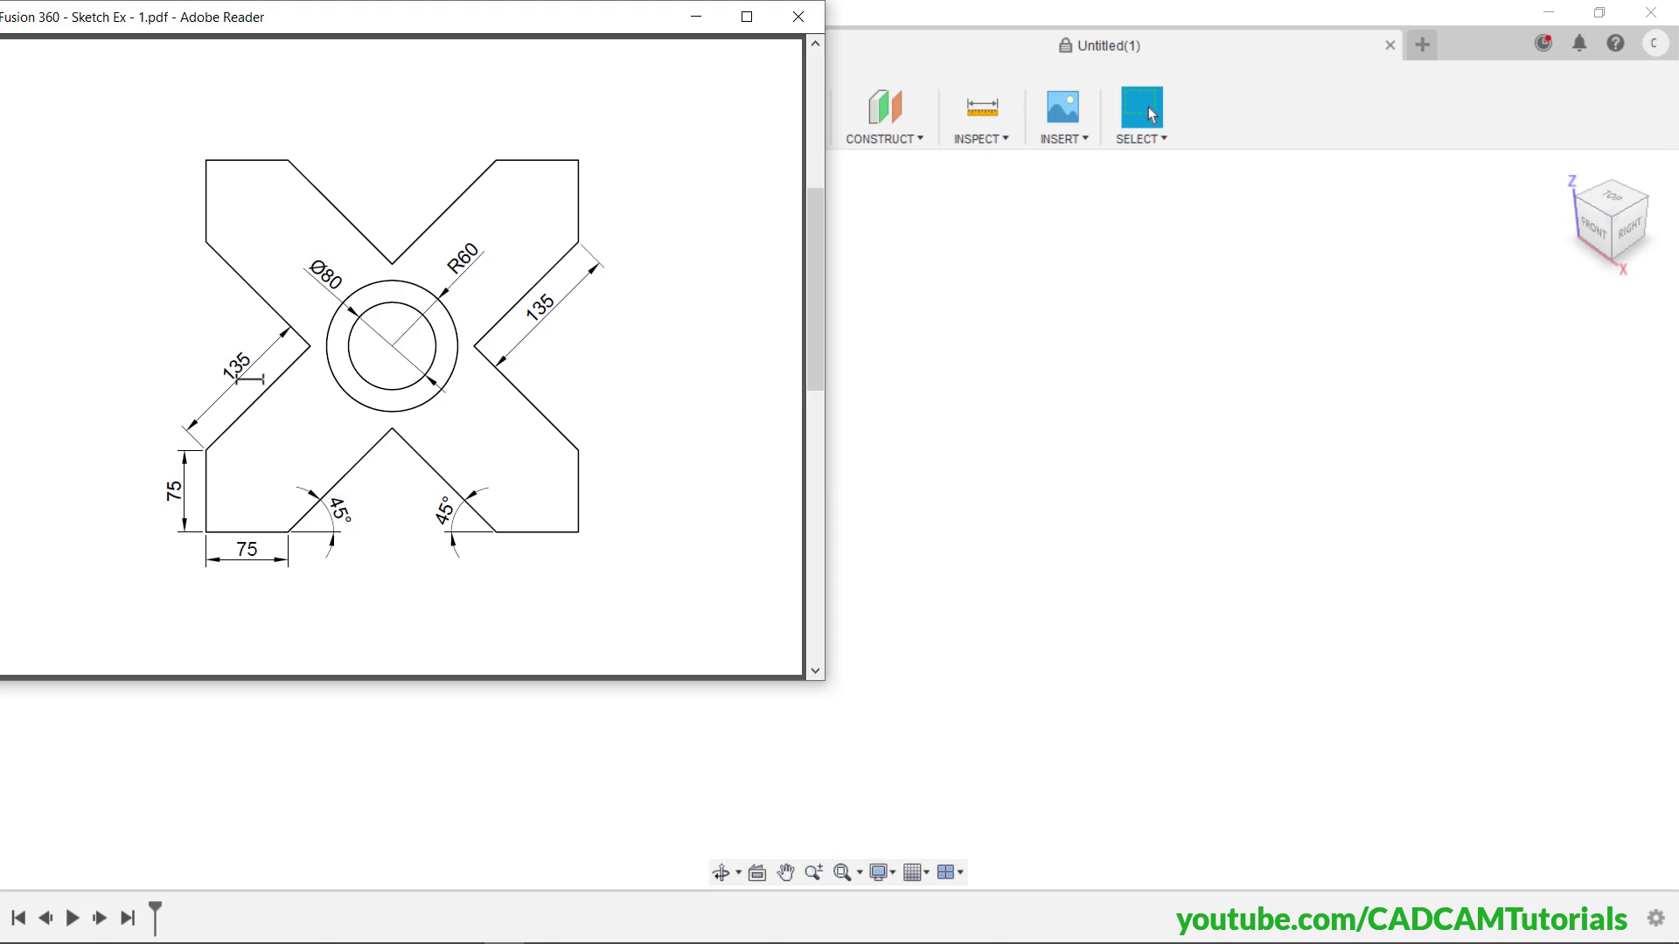
- Return to Fusion 360 and start a sketch on the horizontal XY origin plane of the new design
{"action": "left_click", "coordinate": [1049, 535]}
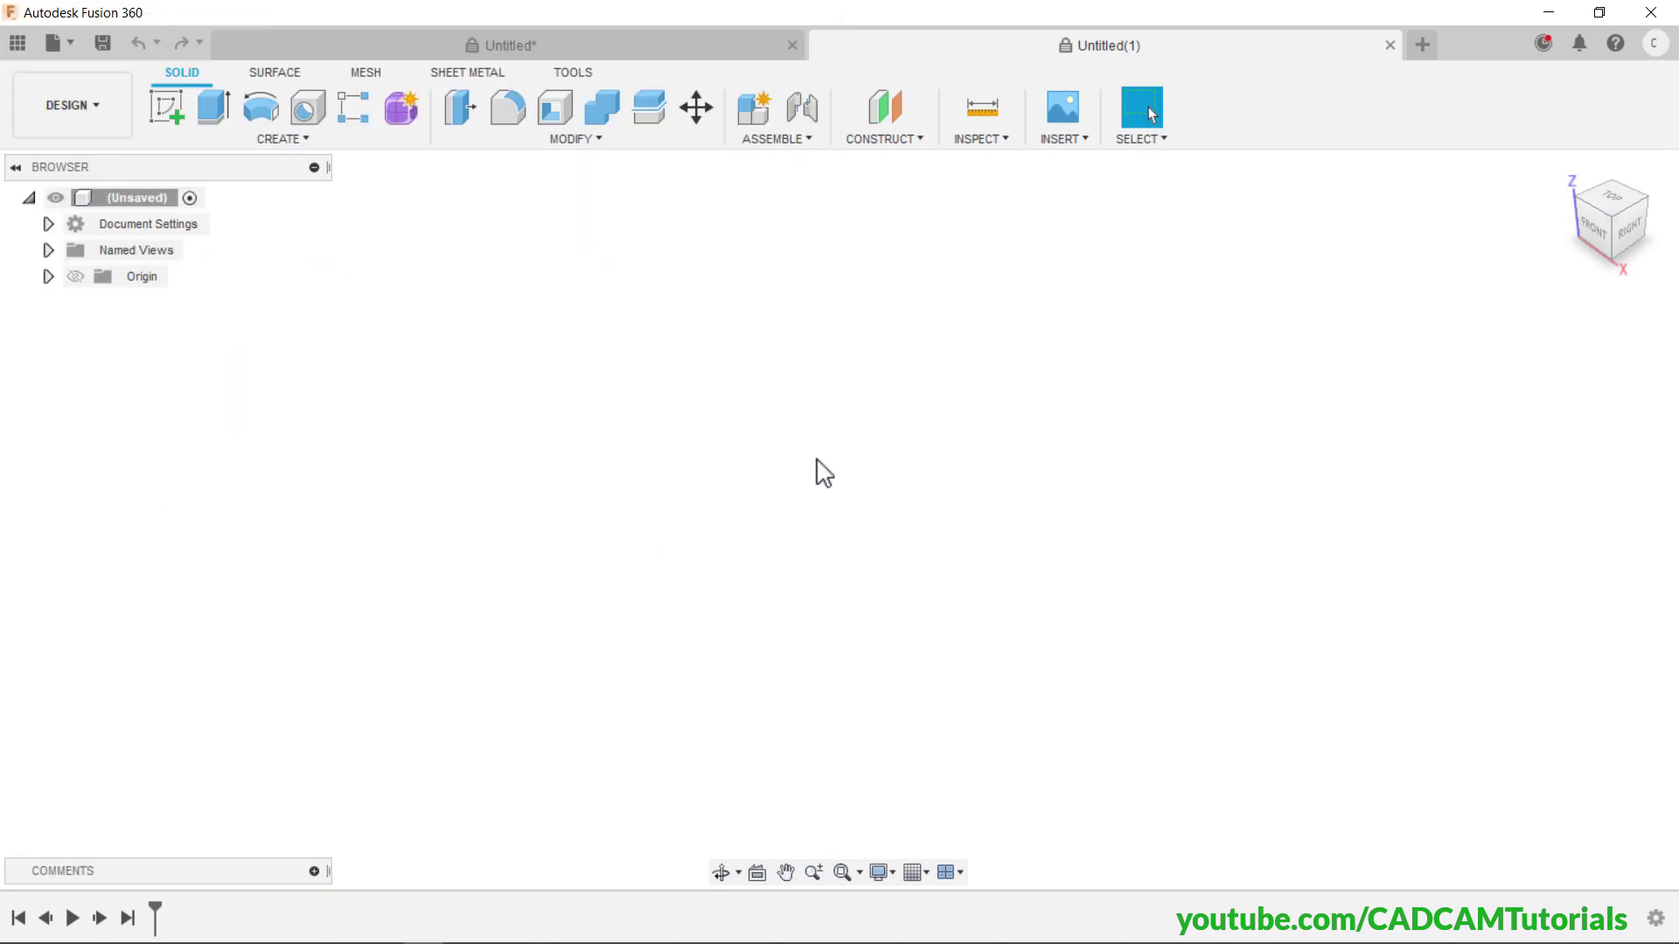
{"action": "left_click", "coordinate": [168, 111]}
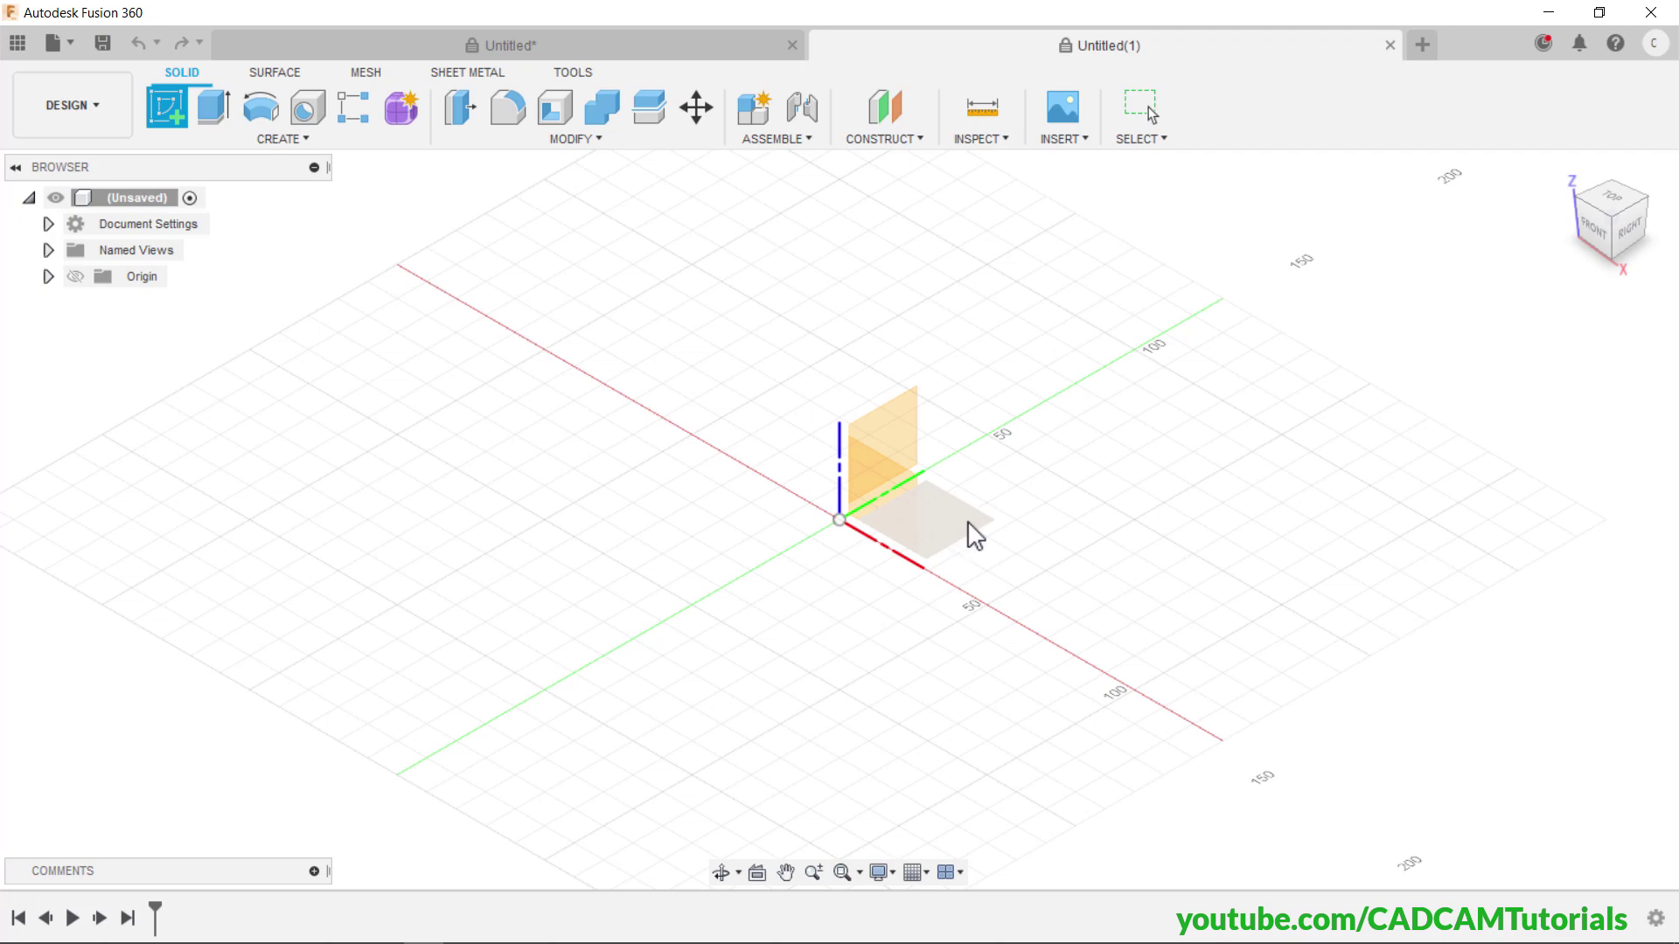
{"action": "left_click", "coordinate": [968, 531]}
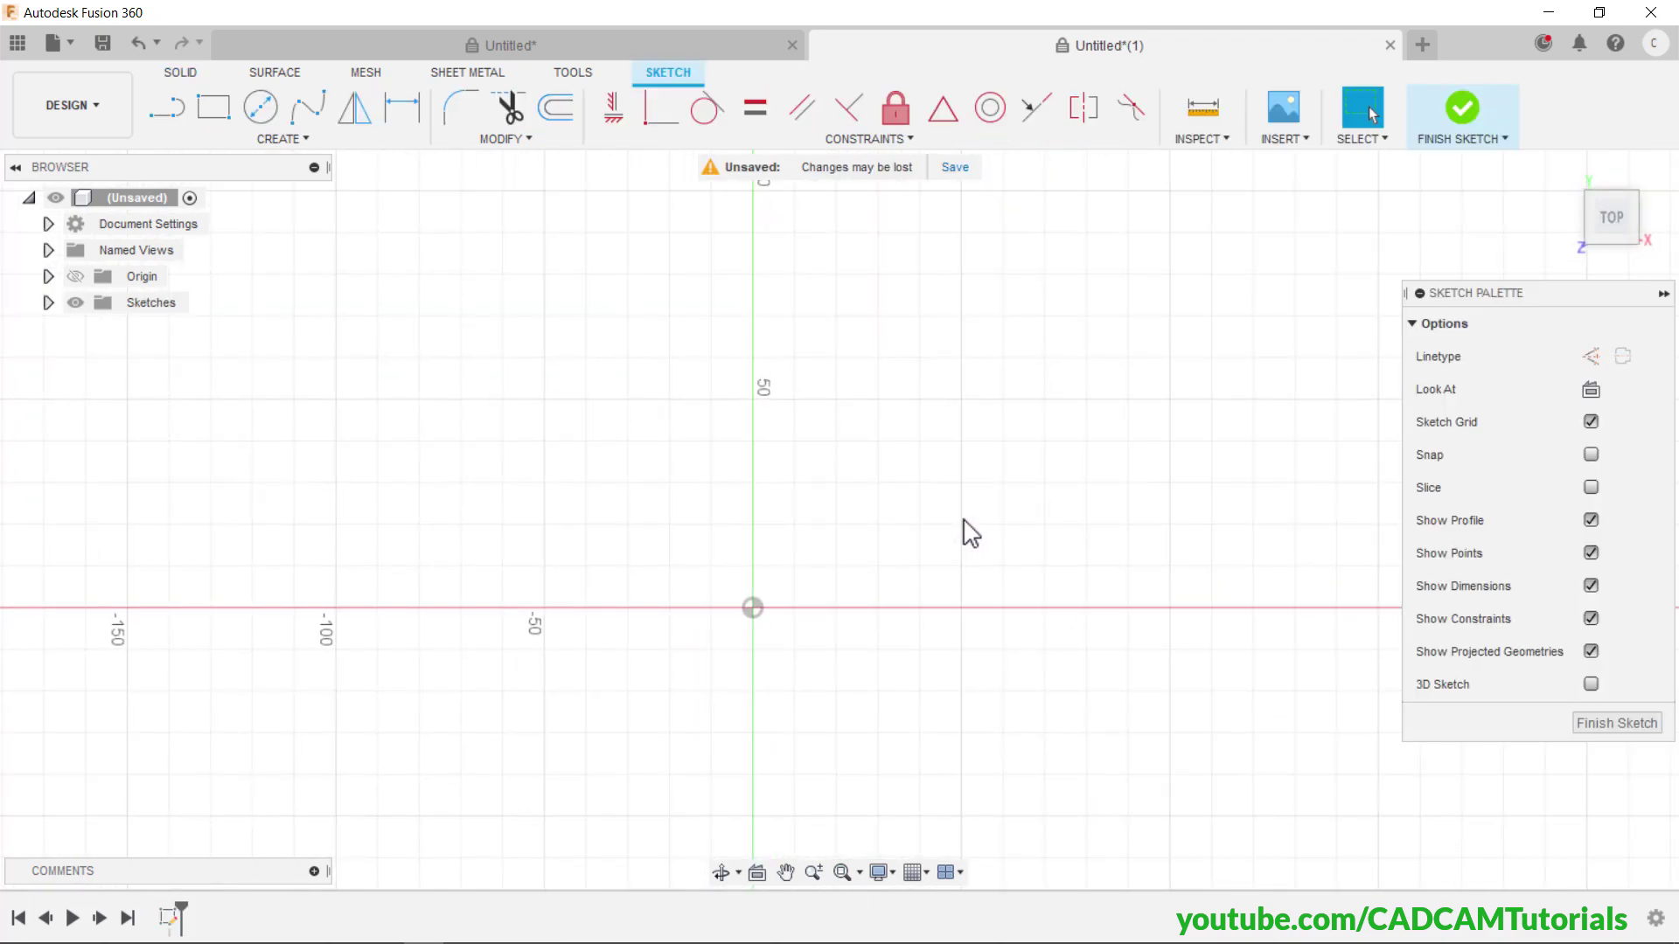
- Draw a 75 mm horizontal line from the origin along the X axis
{"action": "middle_click_drag", "start_coordinate": [911, 537], "coordinate": [547, 651]}
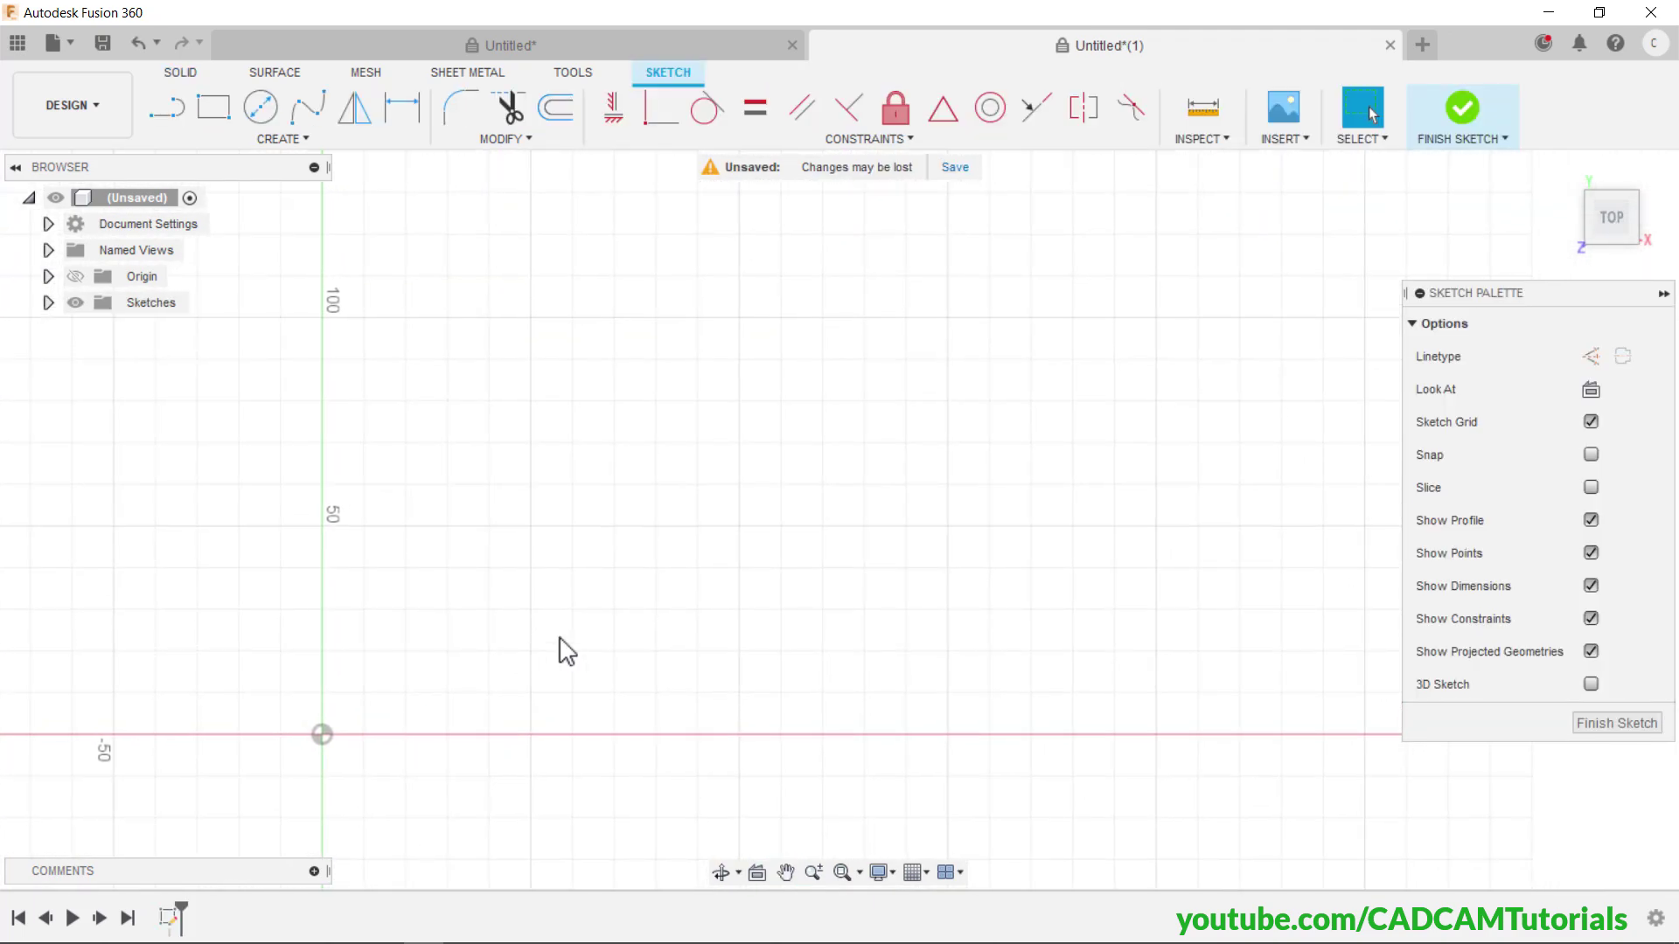
{"action": "left_click", "coordinate": [169, 110]}
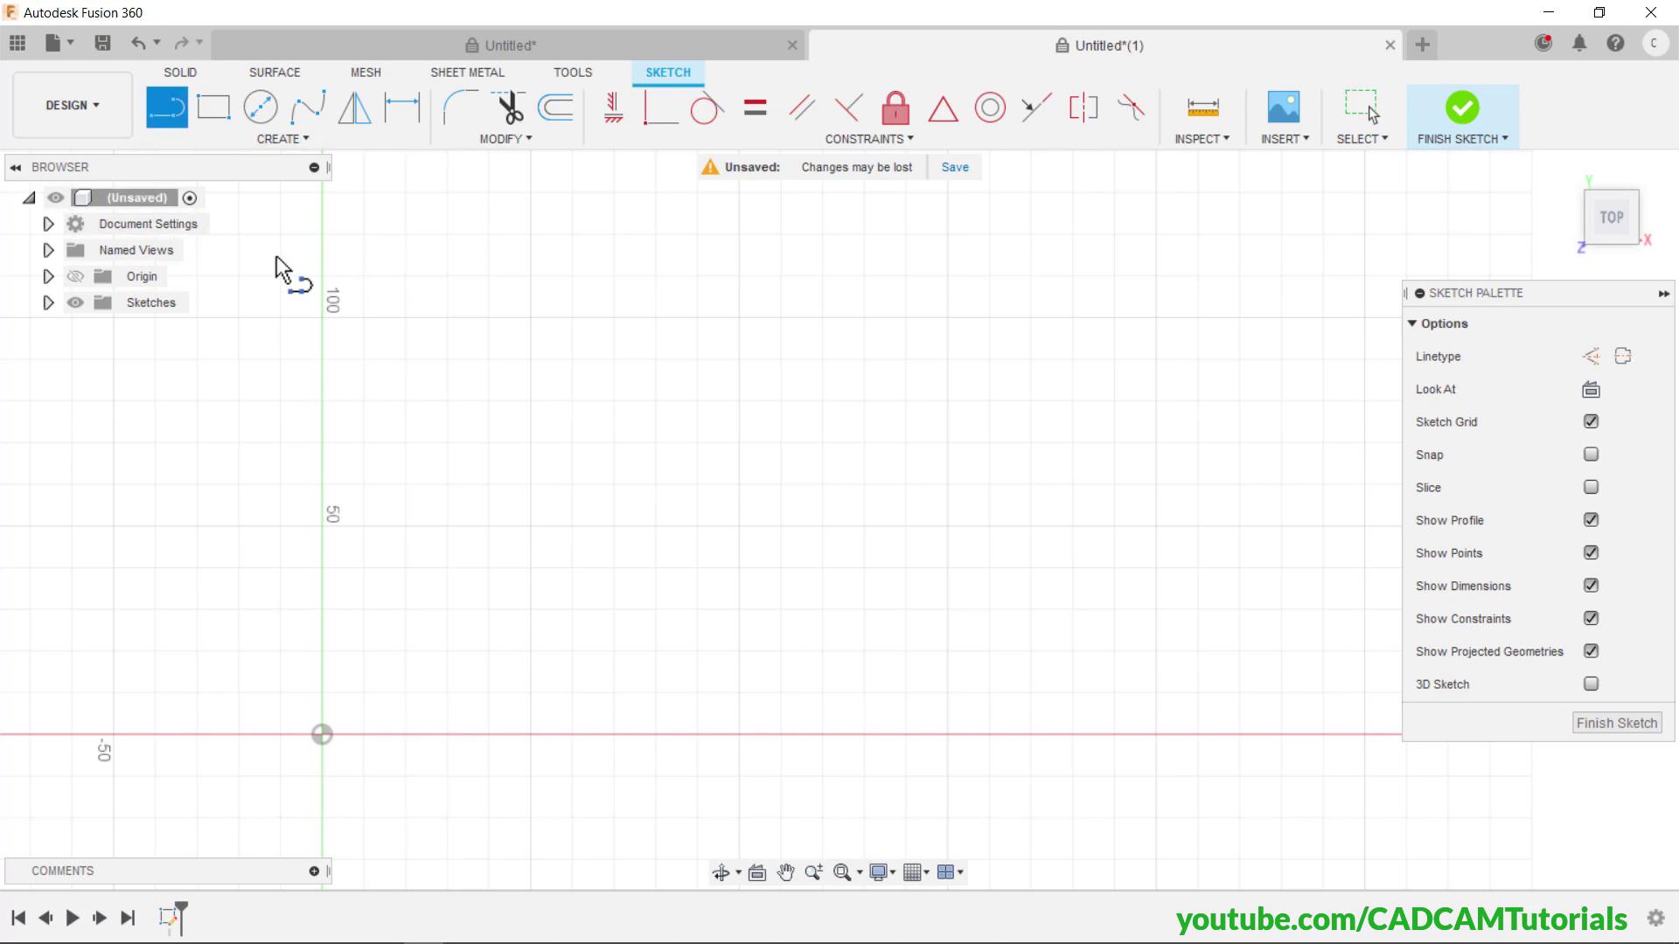
{"action": "left_click", "coordinate": [321, 734]}
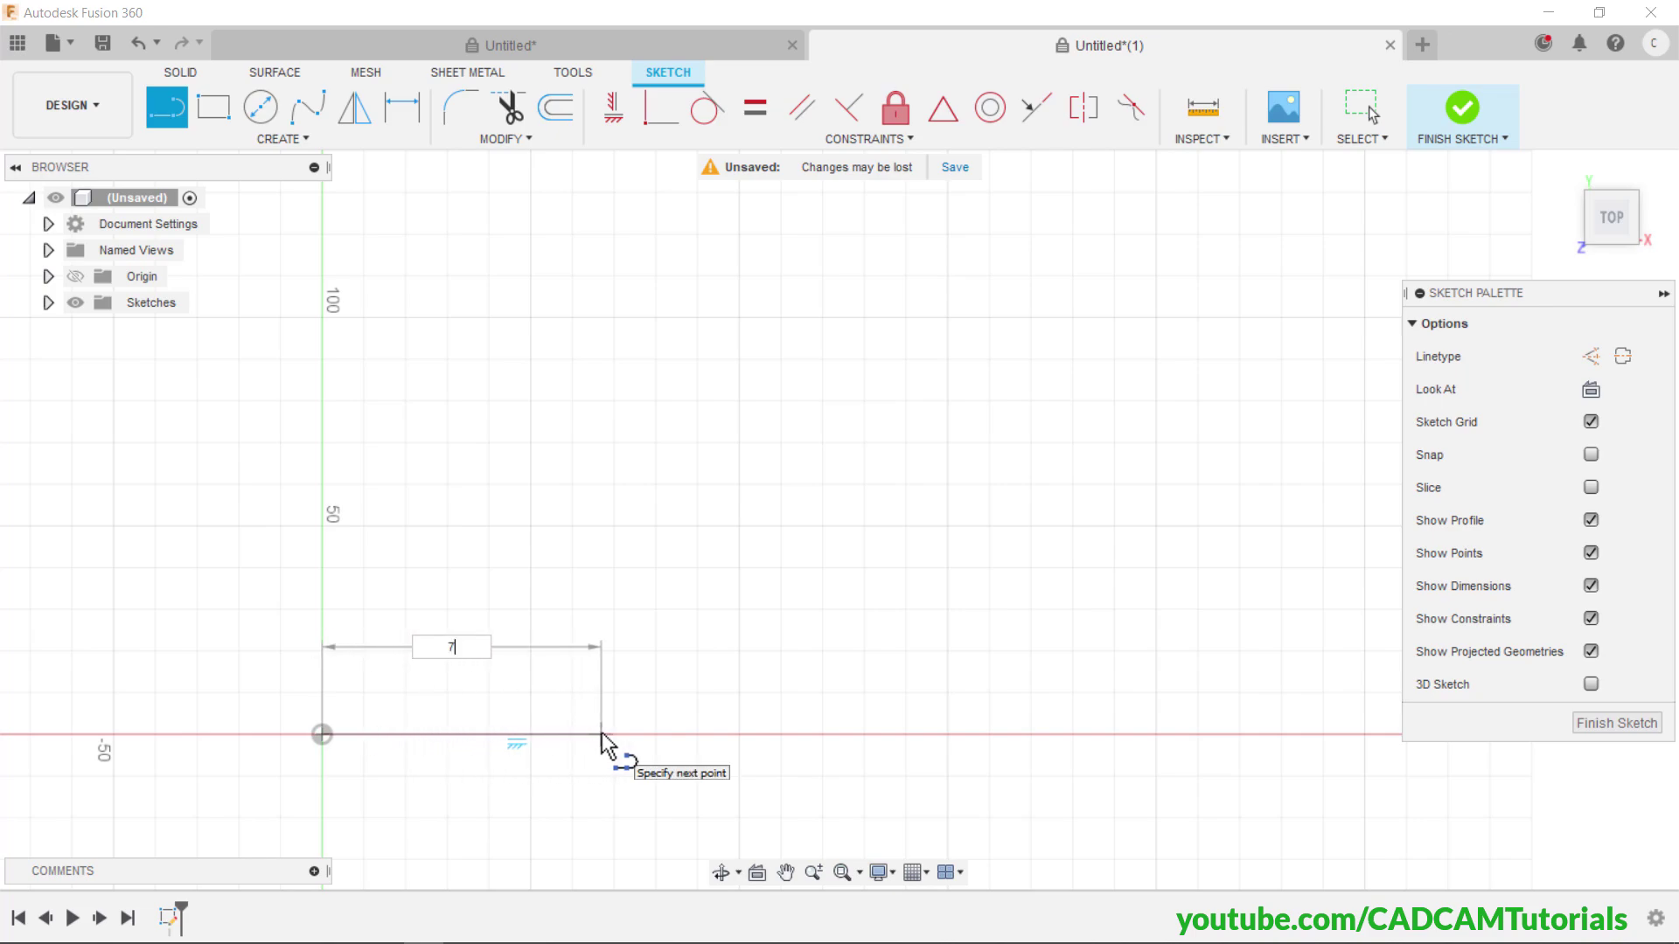
{"action": "type", "text": "75"}
{"action": "key", "text": "Return"}
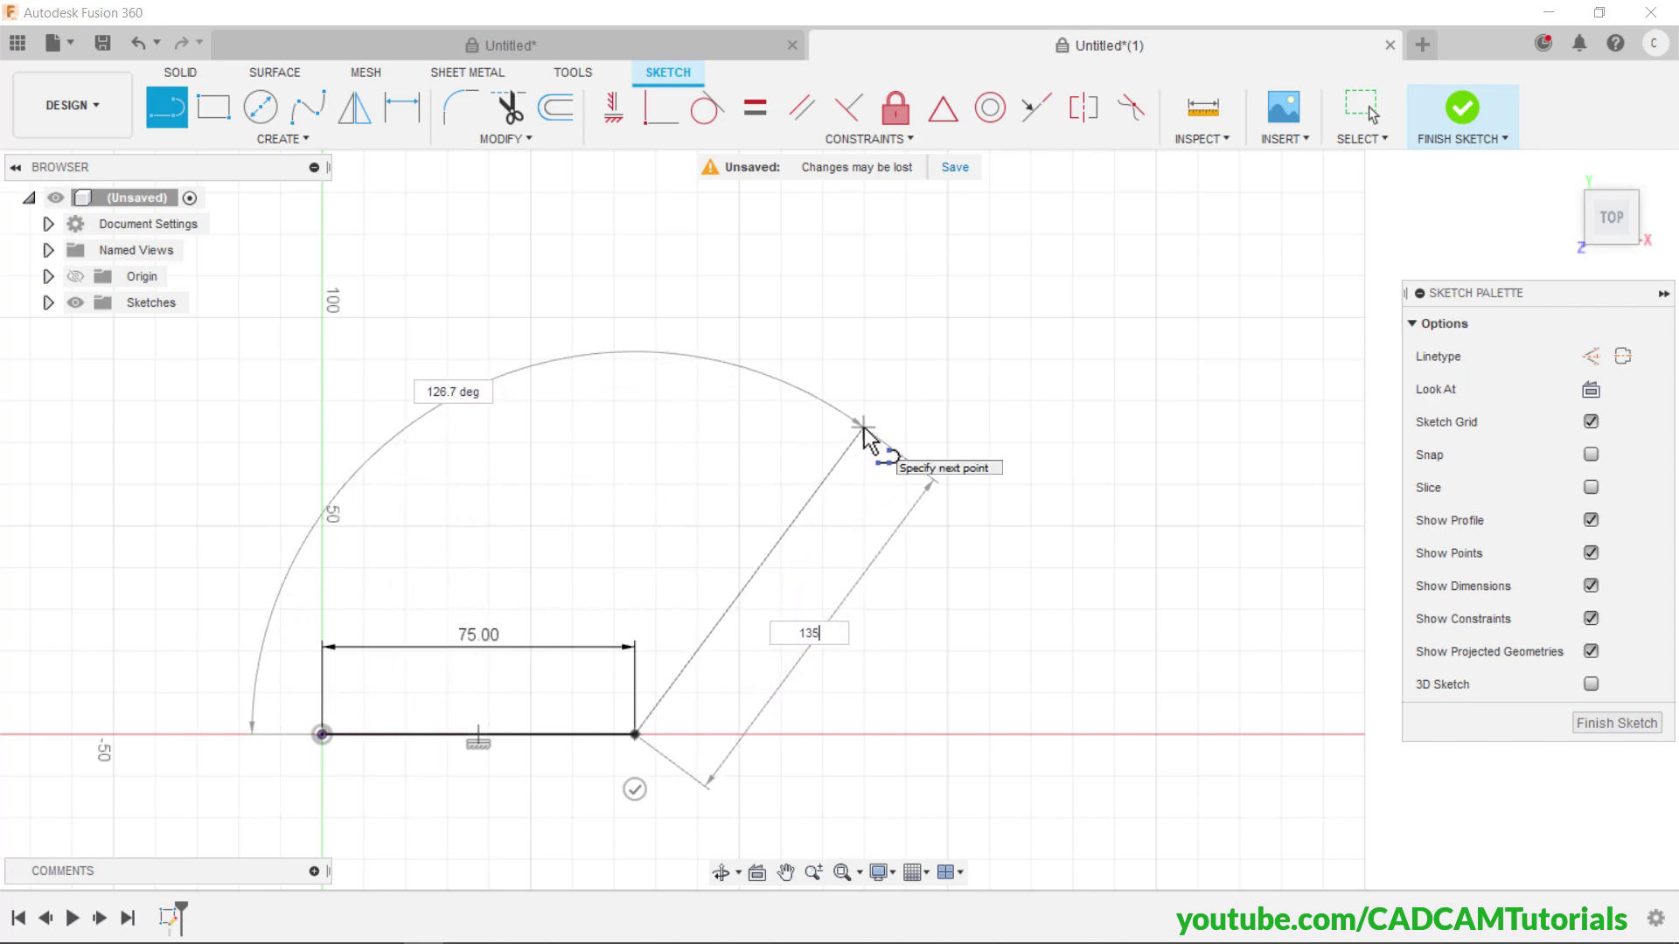
- Continue with a 135 mm line rising away from the origin at 180-45 degrees to the base line and end the line chain
{"action": "type", "text": "135"}
{"action": "key", "text": "Tab"}
{"action": "key", "text": "Tab"}
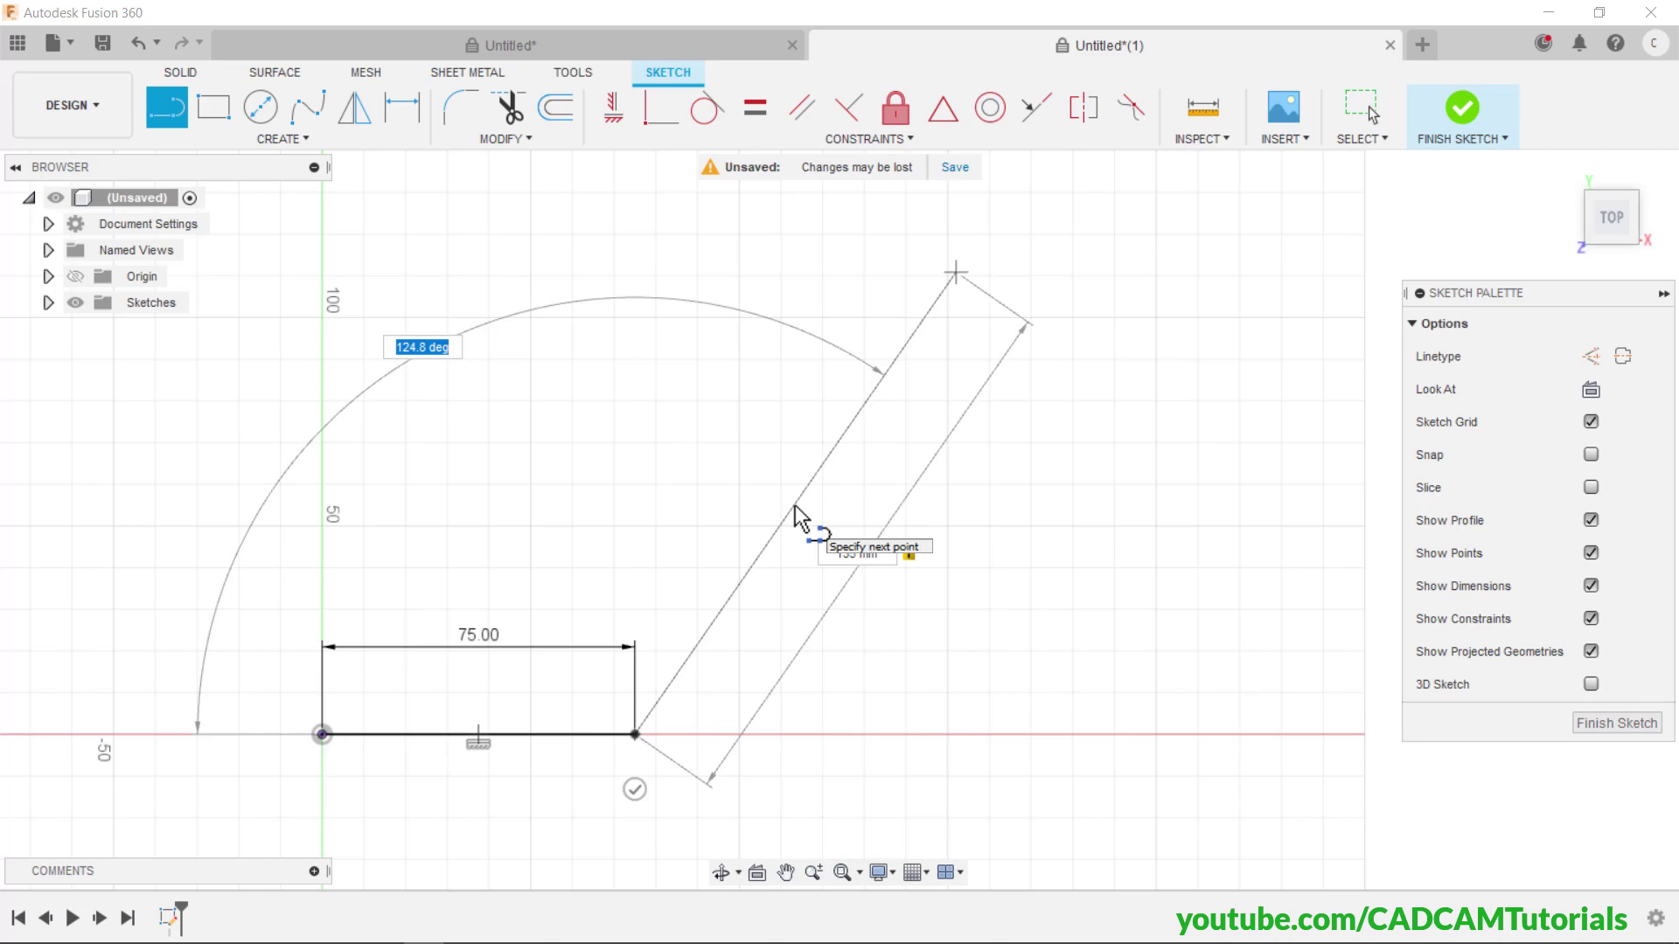
{"action": "type", "text": "180"}
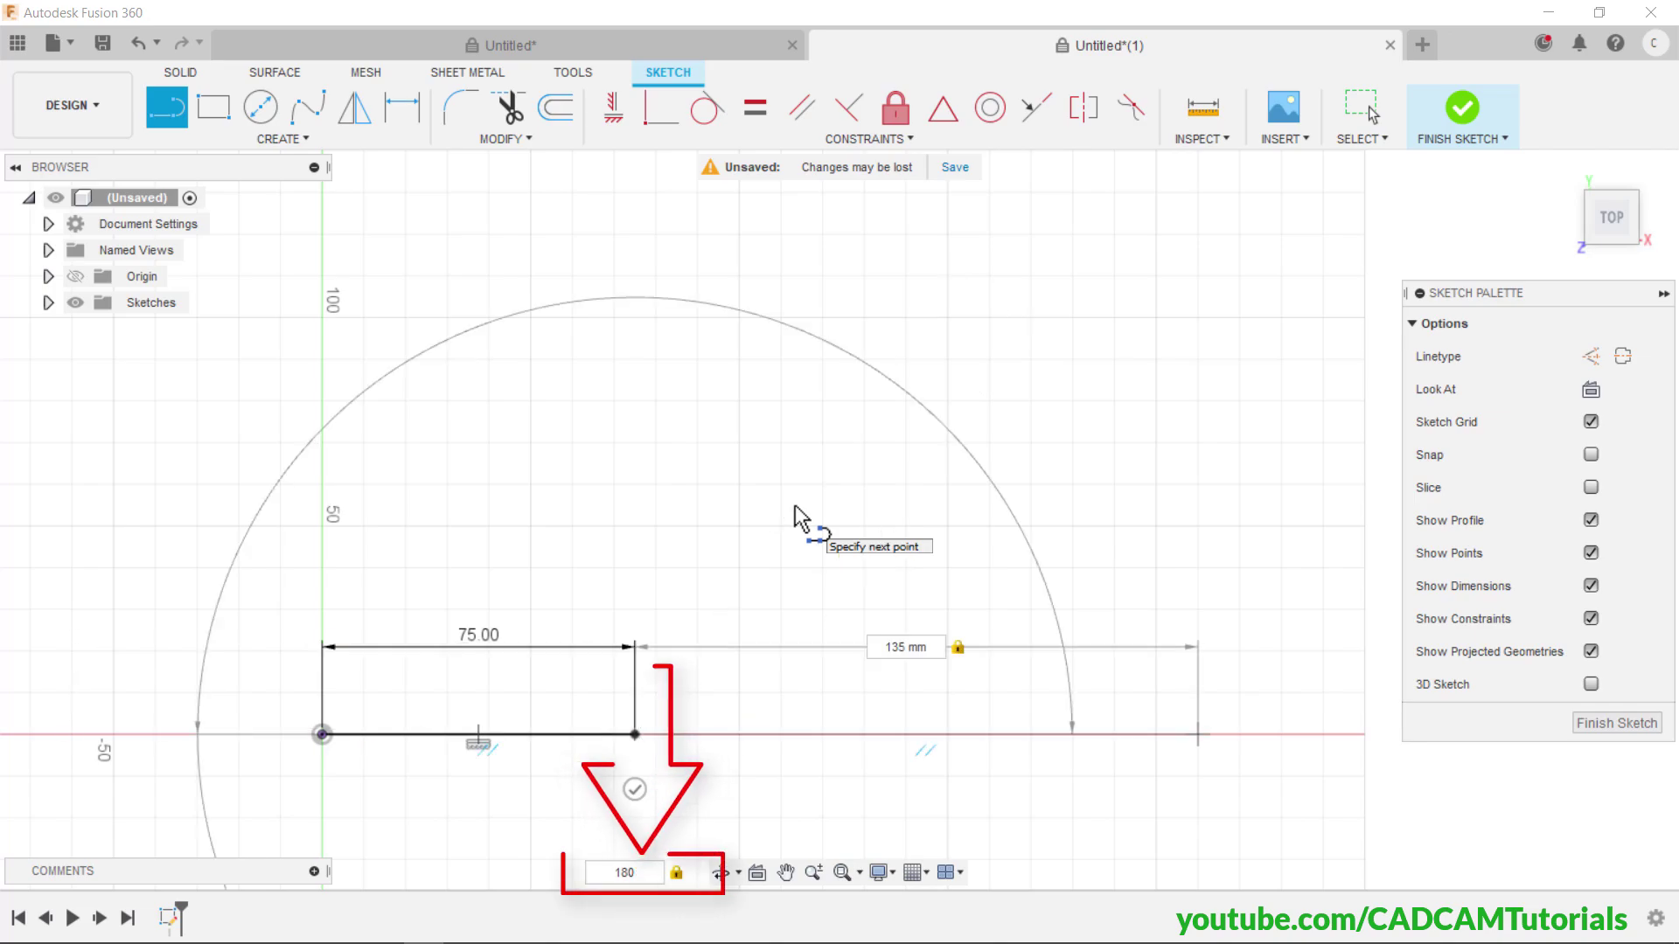
{"action": "type", "text": "-45"}
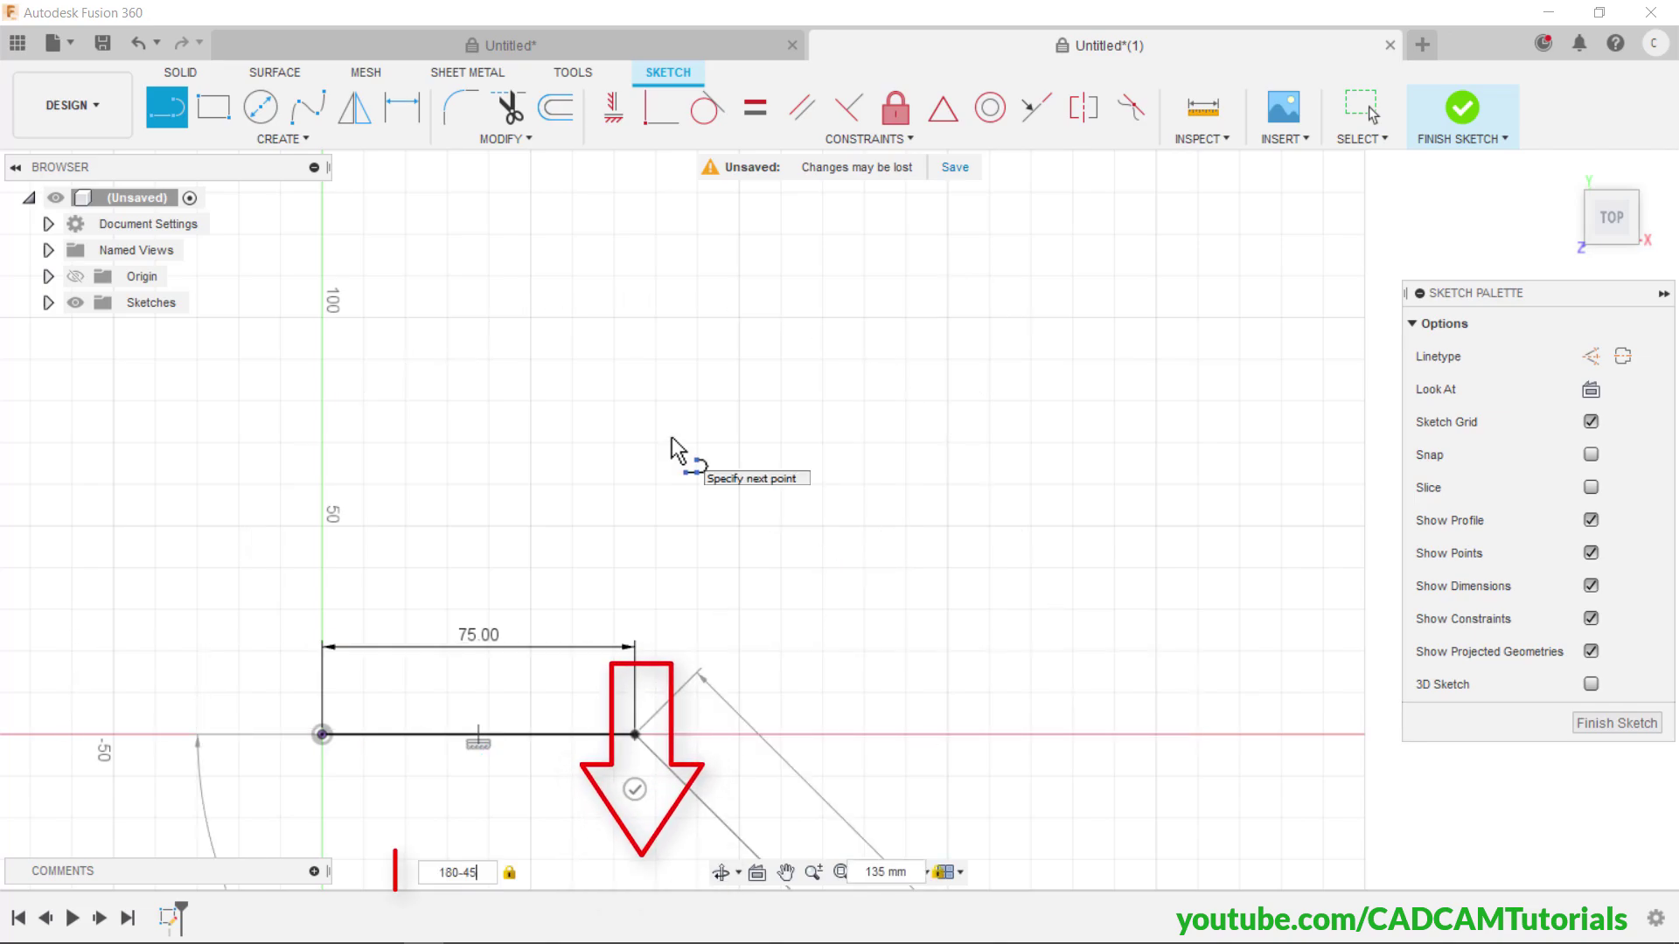
{"action": "key", "text": "Tab"}
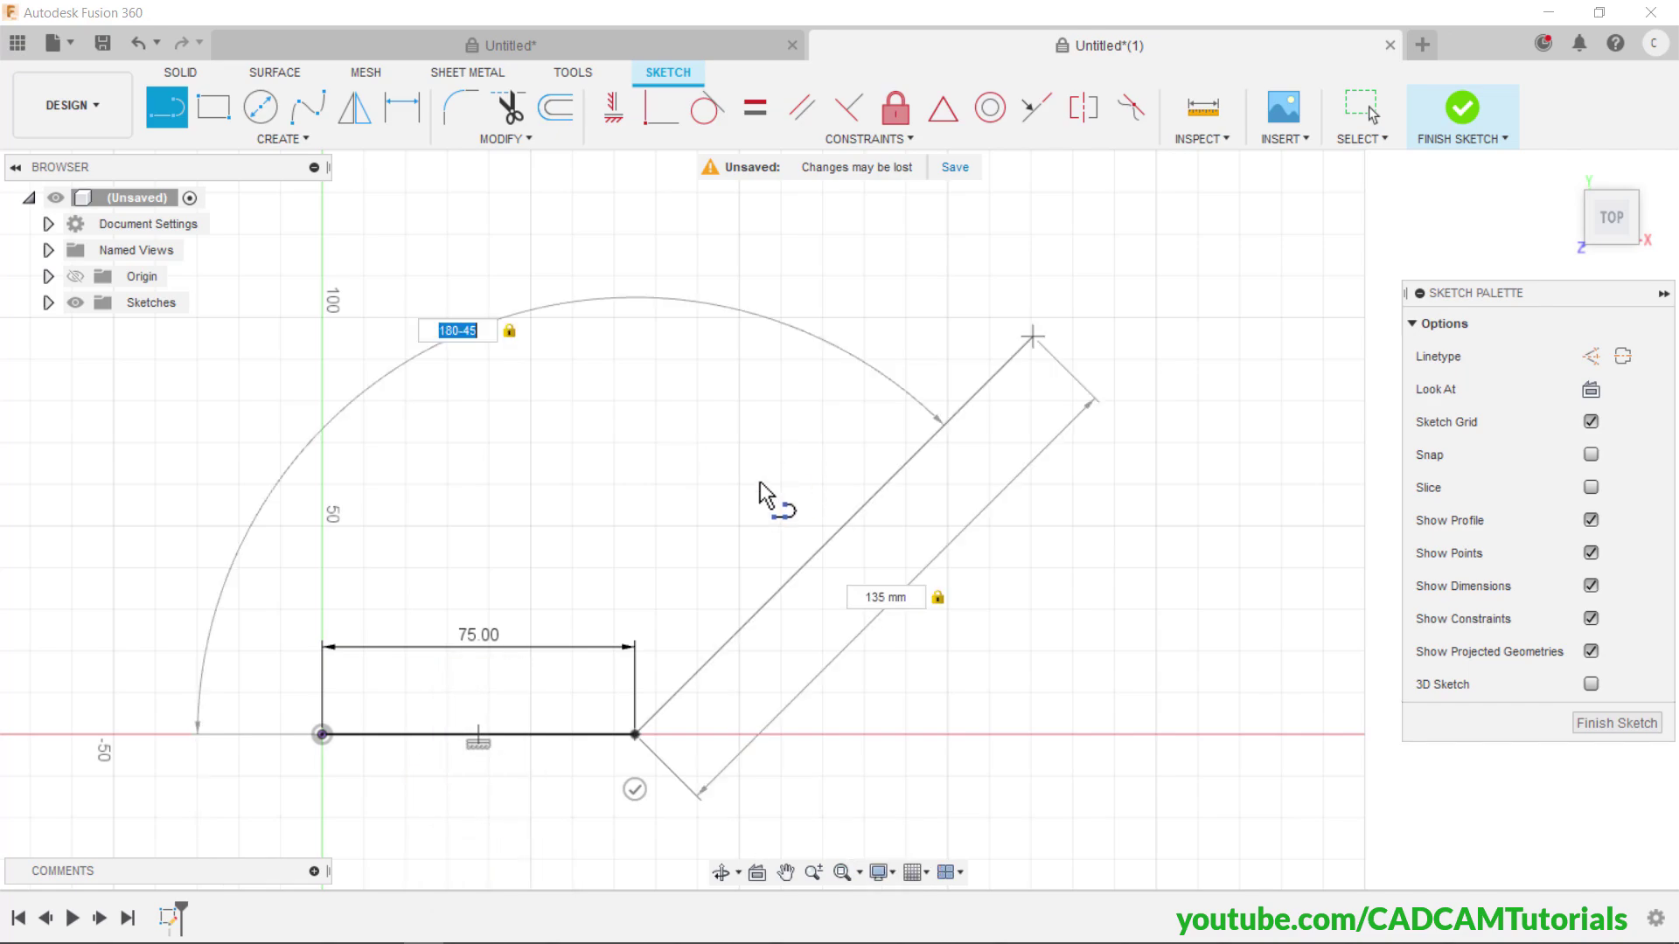
{"action": "key", "text": "Return"}
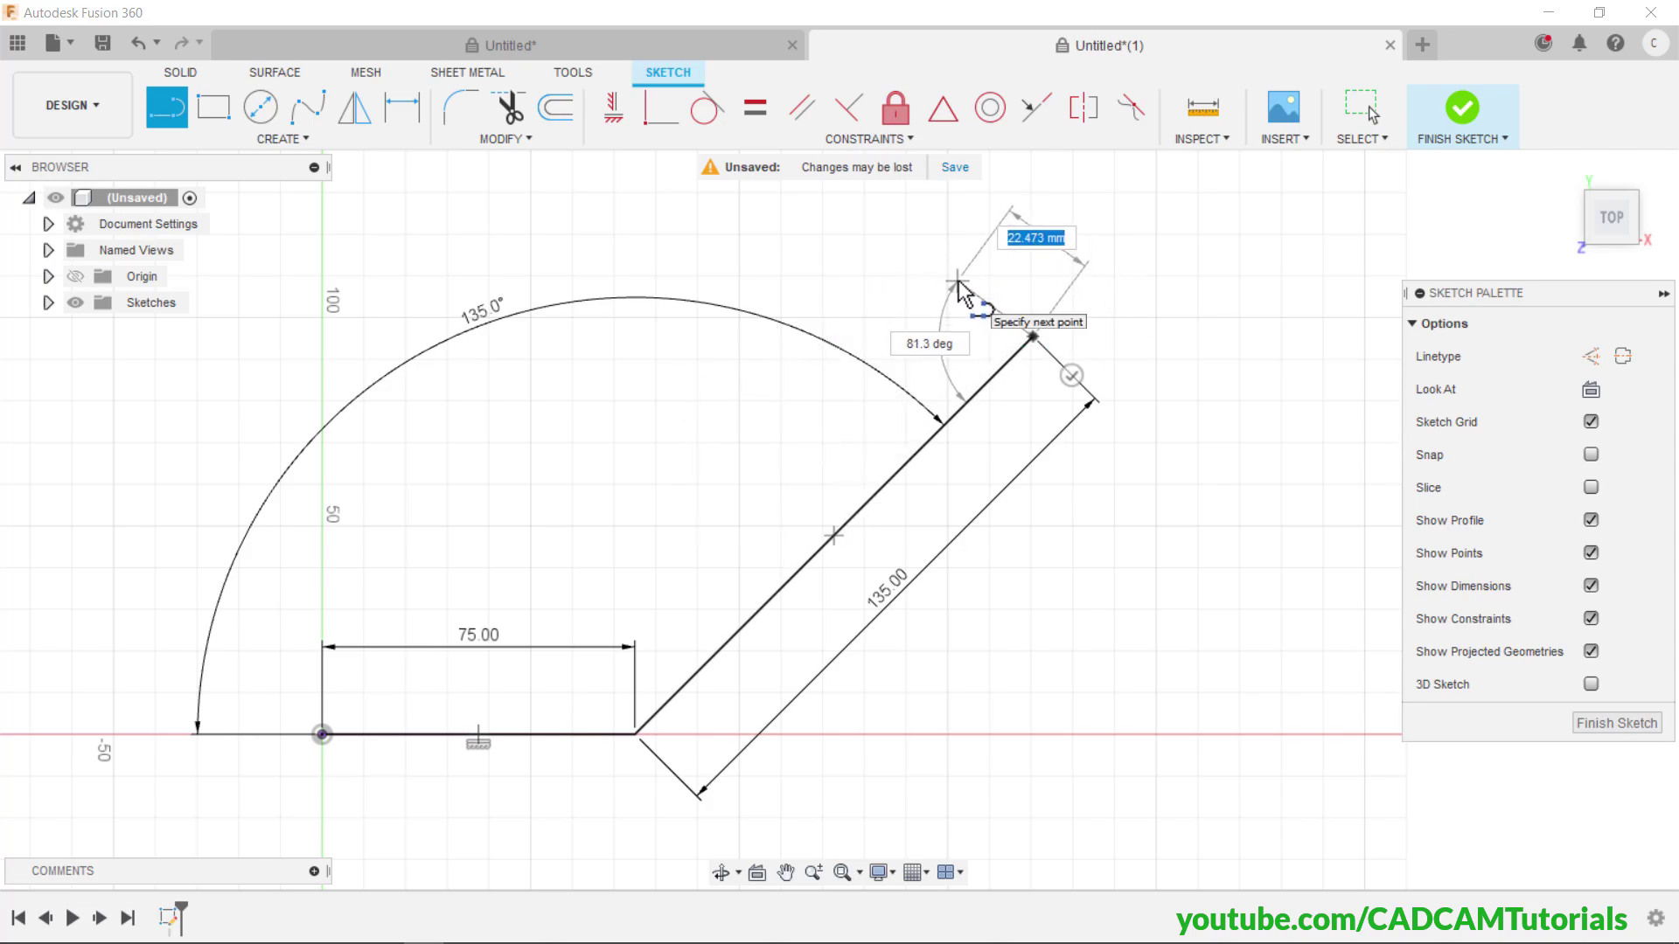
{"action": "right_click", "coordinate": [913, 276]}
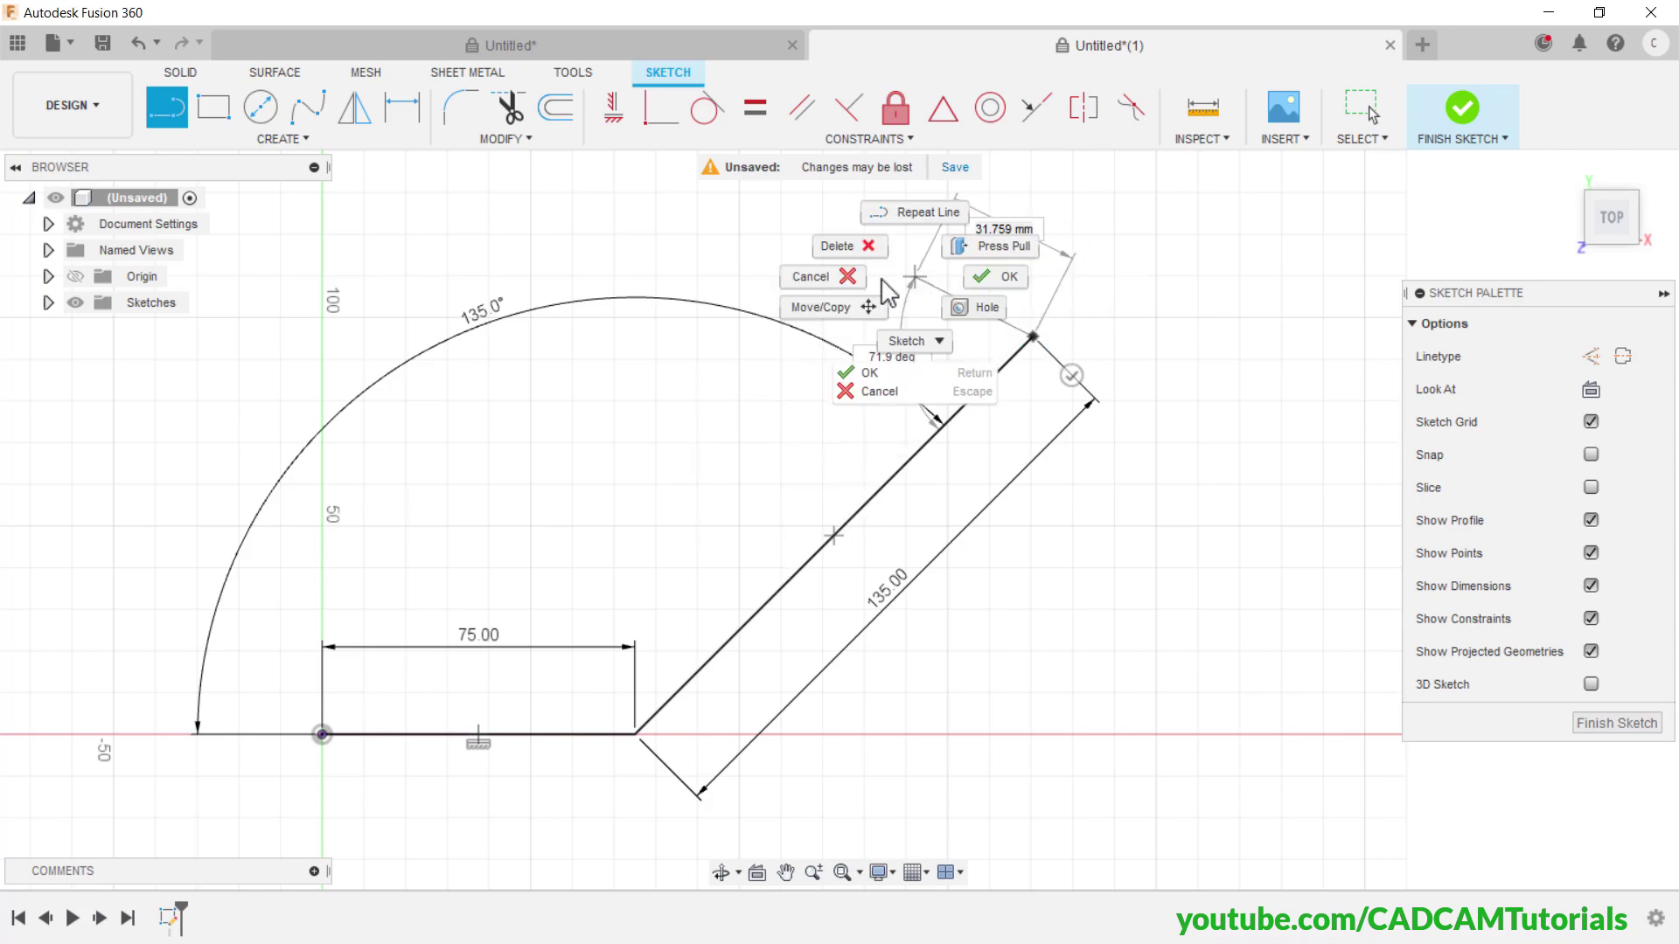
{"action": "left_click", "coordinate": [827, 279]}
- Check the X-shaped plate in the PDF, then return to Fusion 360 and draw a 200 mm line from the origin at 45 degrees
{"action": "scroll", "coordinate": [1090, 645], "scroll_direction": "down", "scroll_amount": 5}
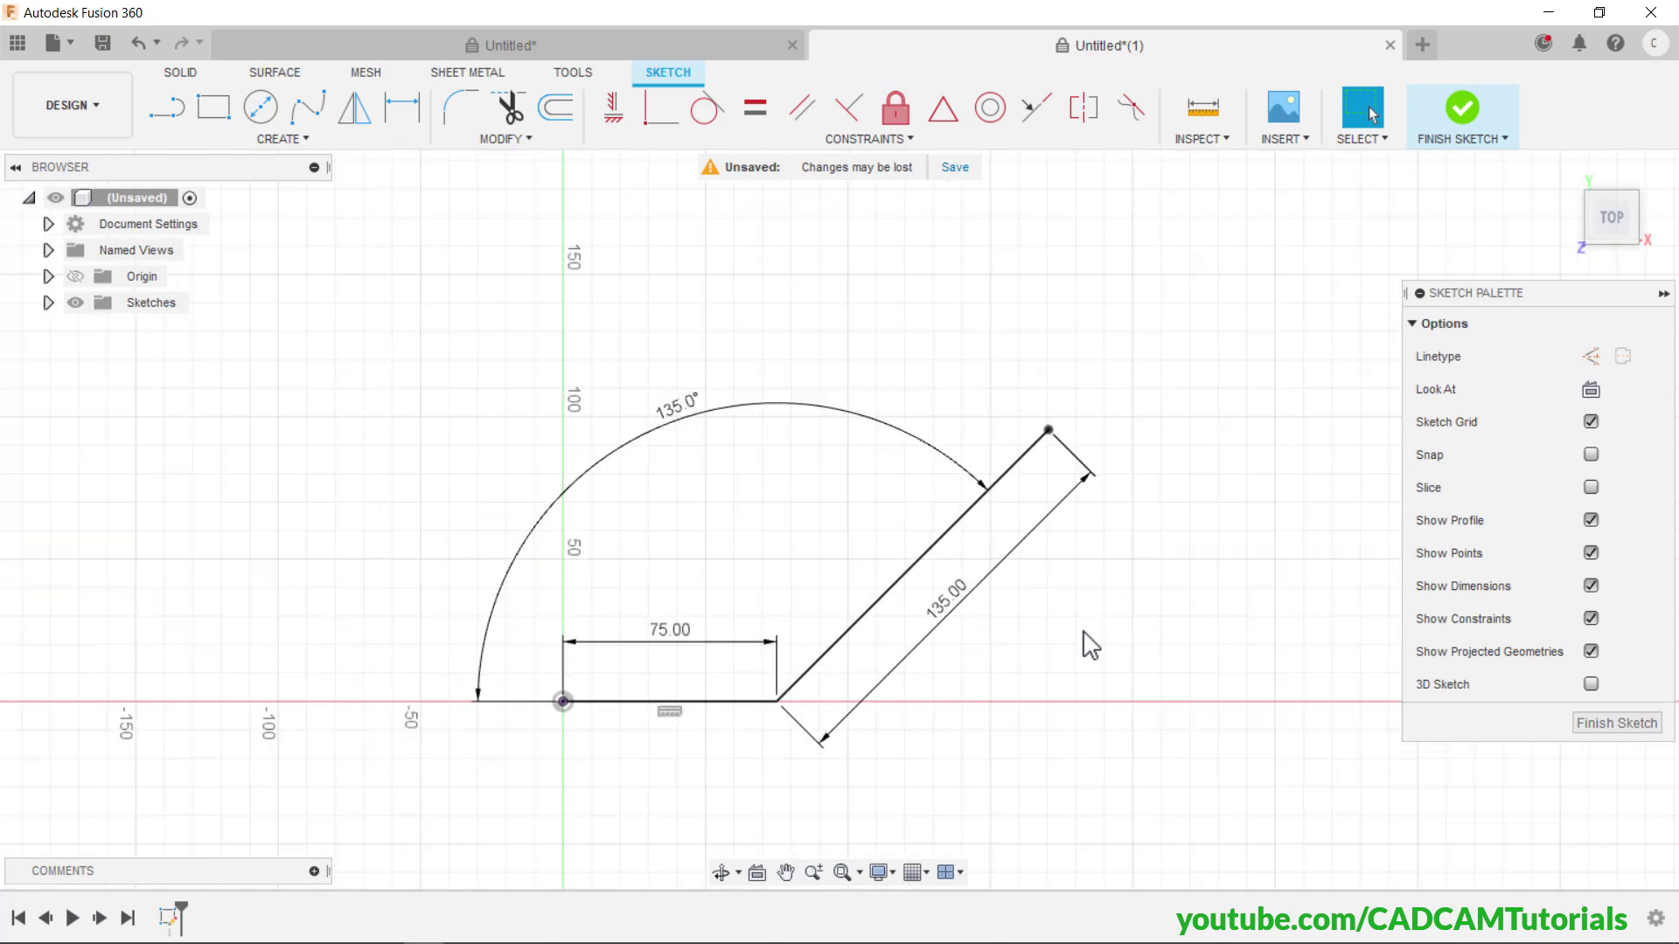
{"action": "mouse_move", "coordinate": [1094, 648]}
{"action": "middle_mouse_down"}
{"action": "mouse_move", "coordinate": [1165, 626]}
{"action": "mouse_move", "coordinate": [829, 695]}
{"action": "middle_mouse_up"}
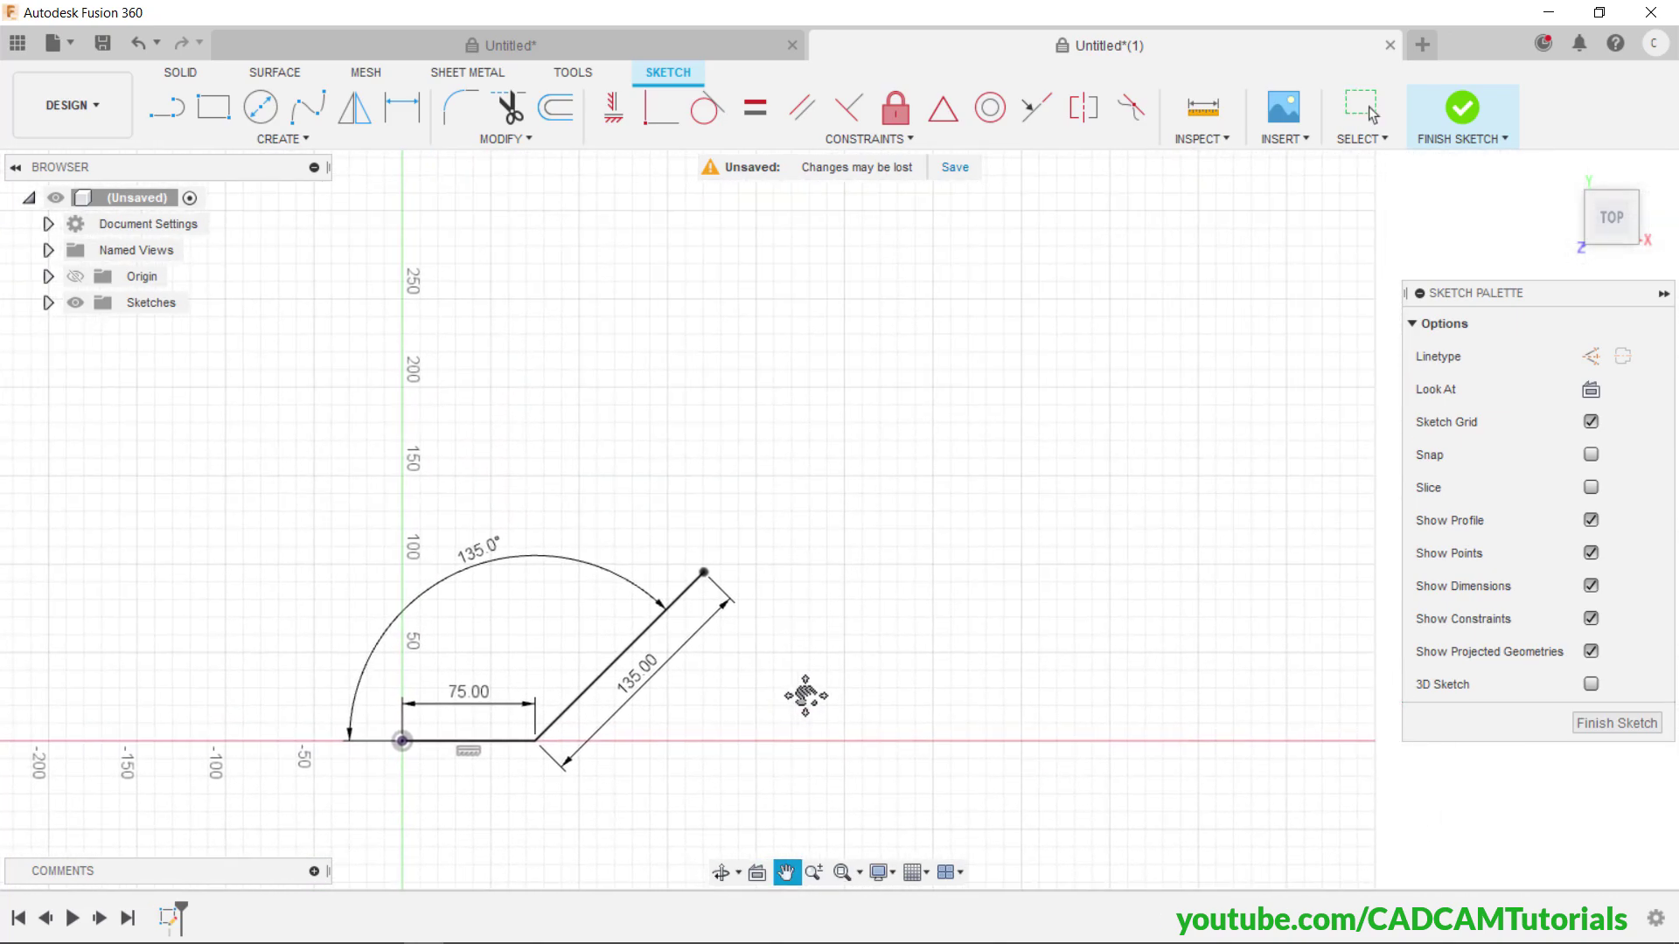
{"action": "key", "text": "alt+Tab"}
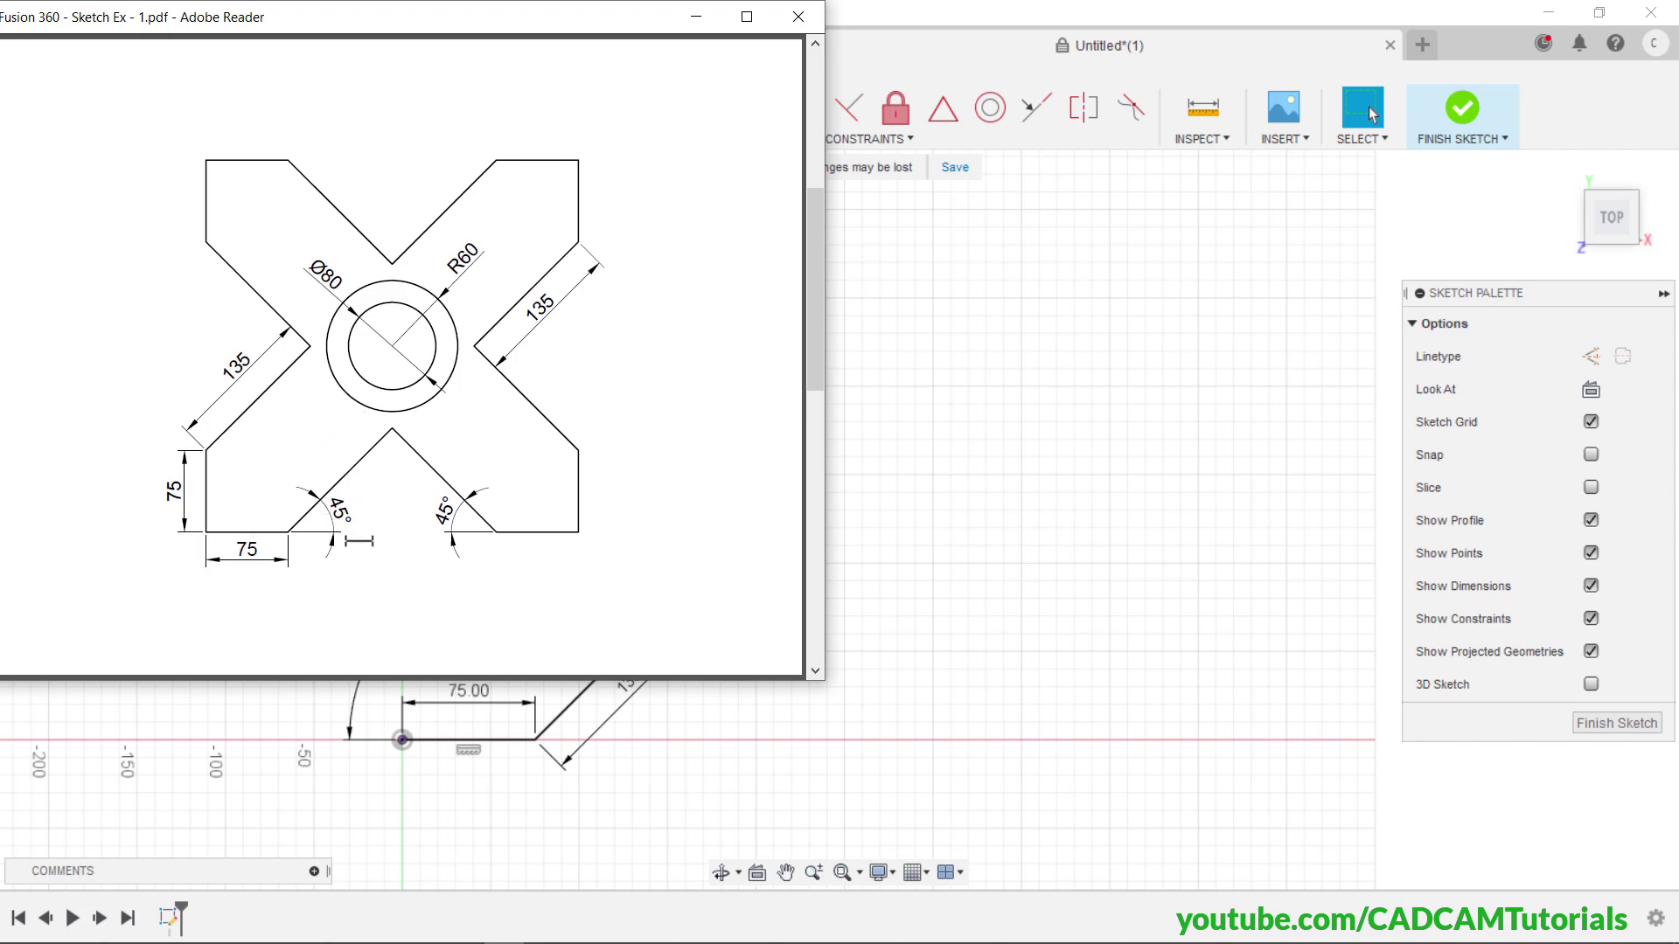
{"action": "left_click", "coordinate": [950, 564]}
{"action": "key", "text": "l"}
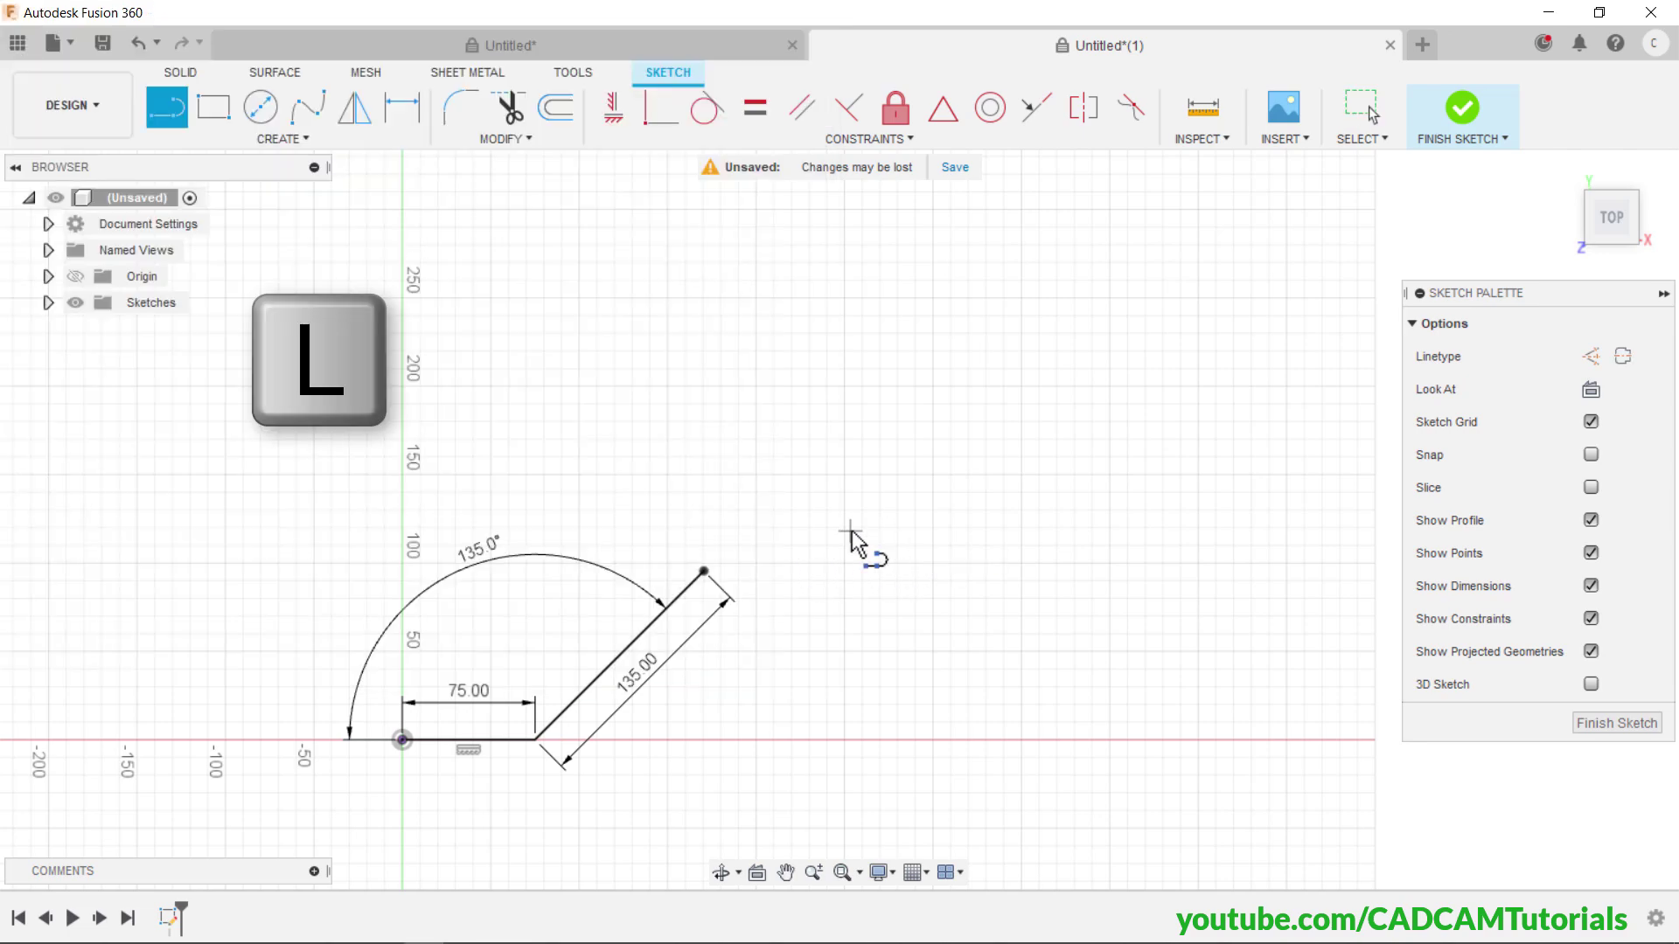
{"action": "left_click", "coordinate": [401, 741]}
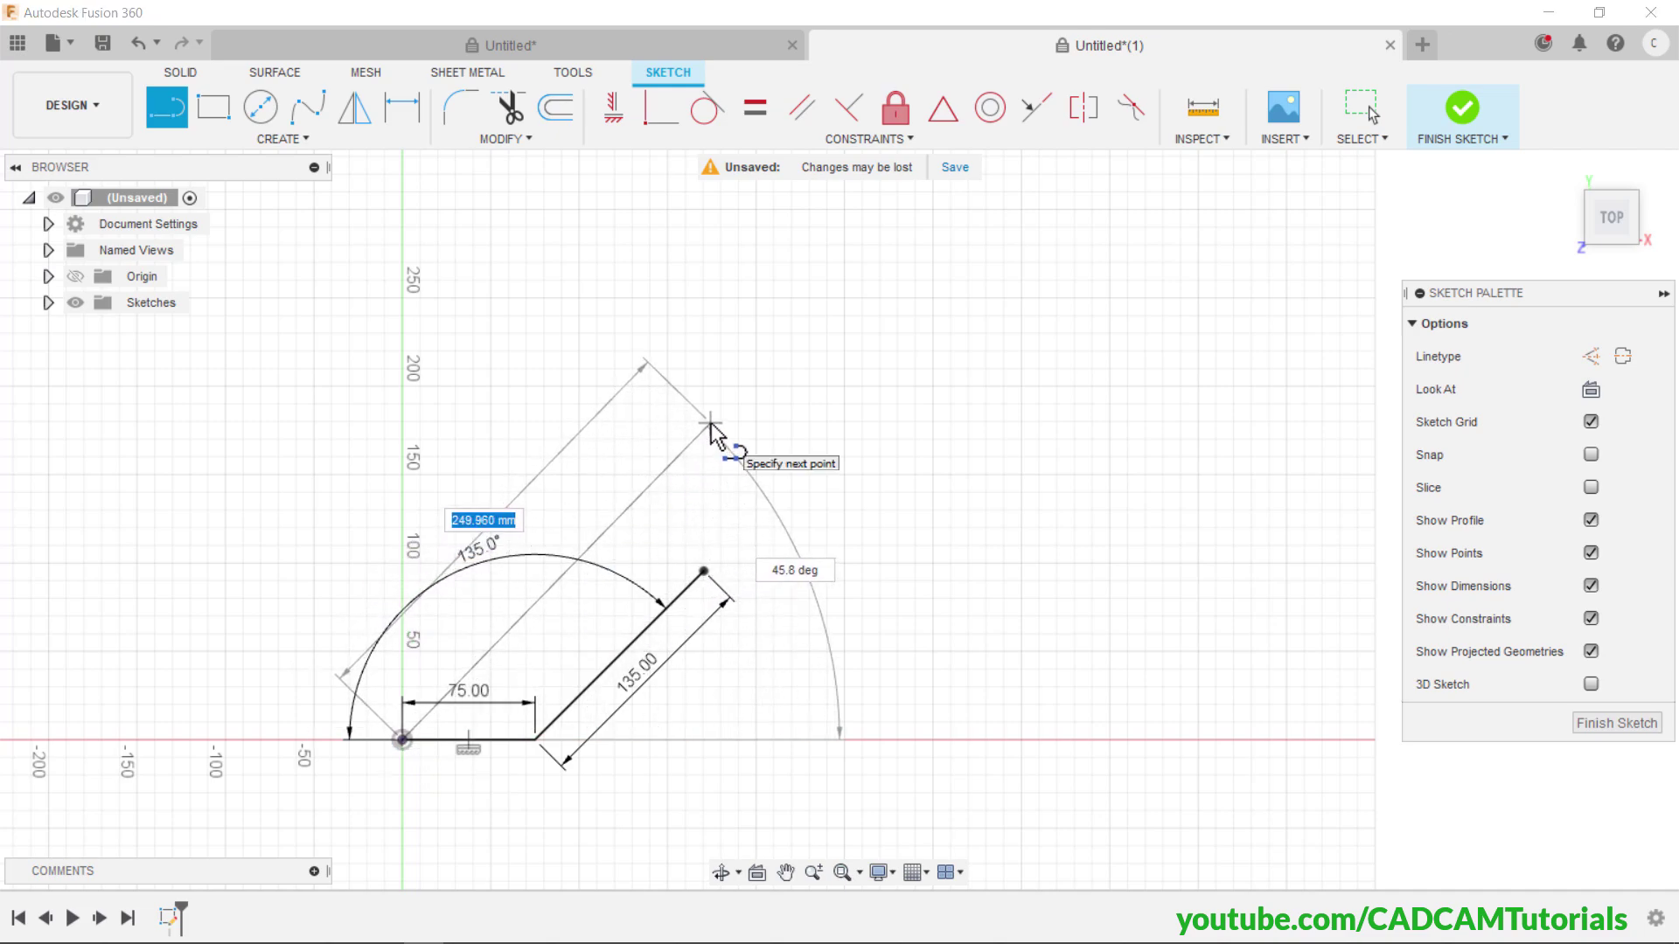
{"action": "type", "text": "200"}
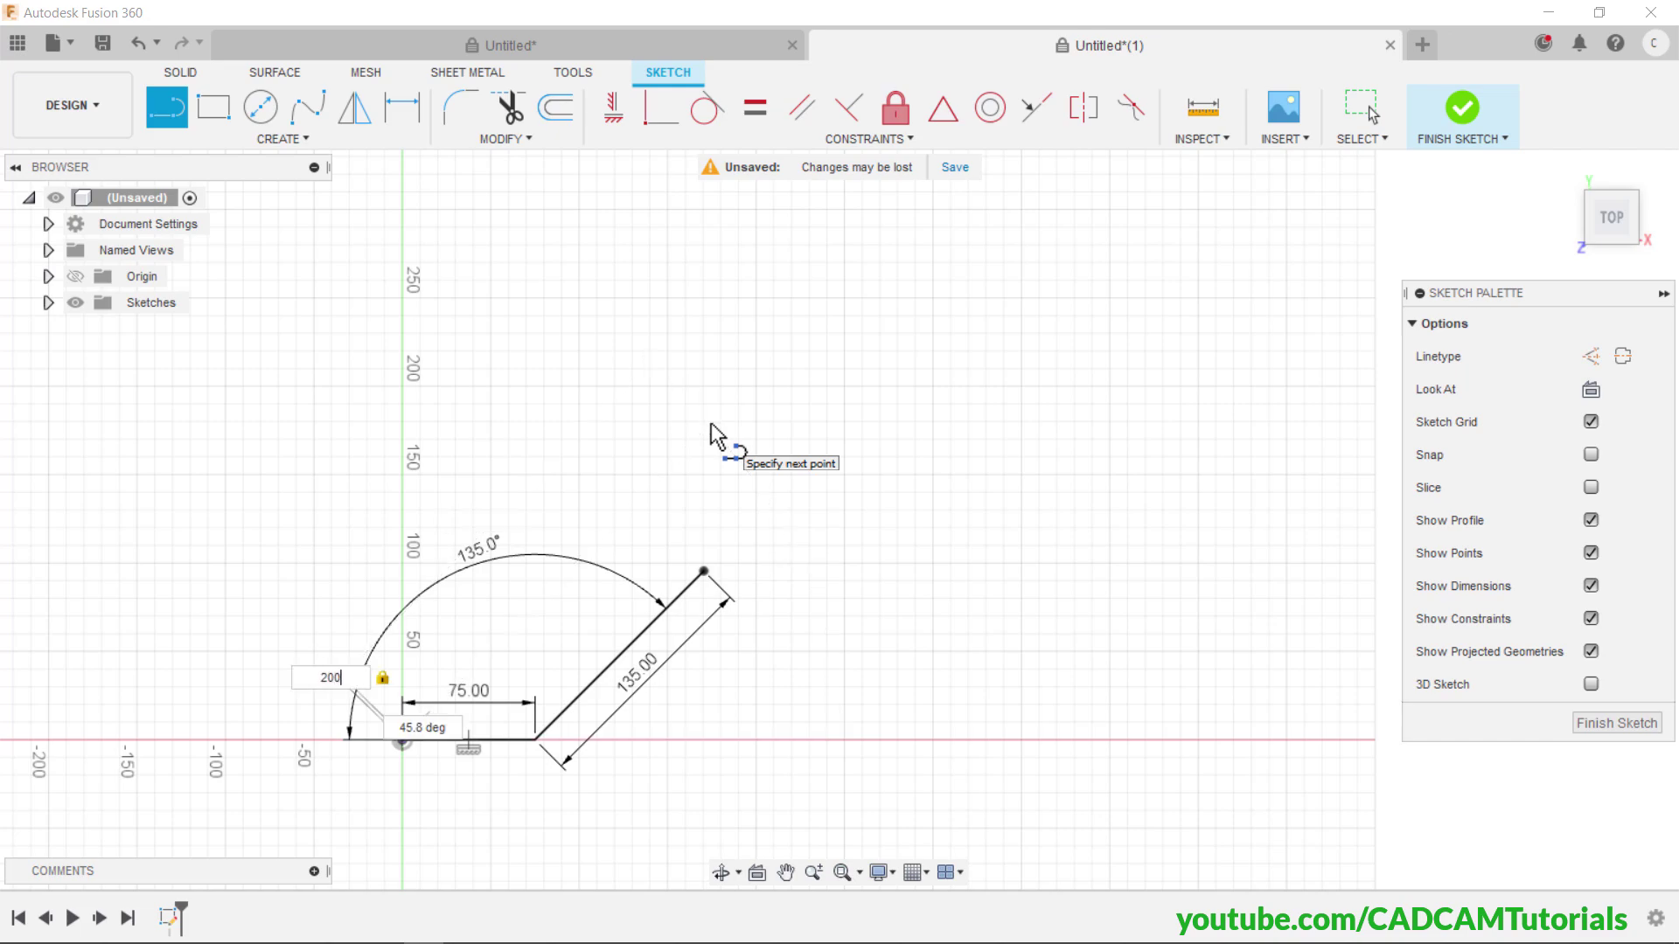
{"action": "key", "text": "Tab"}
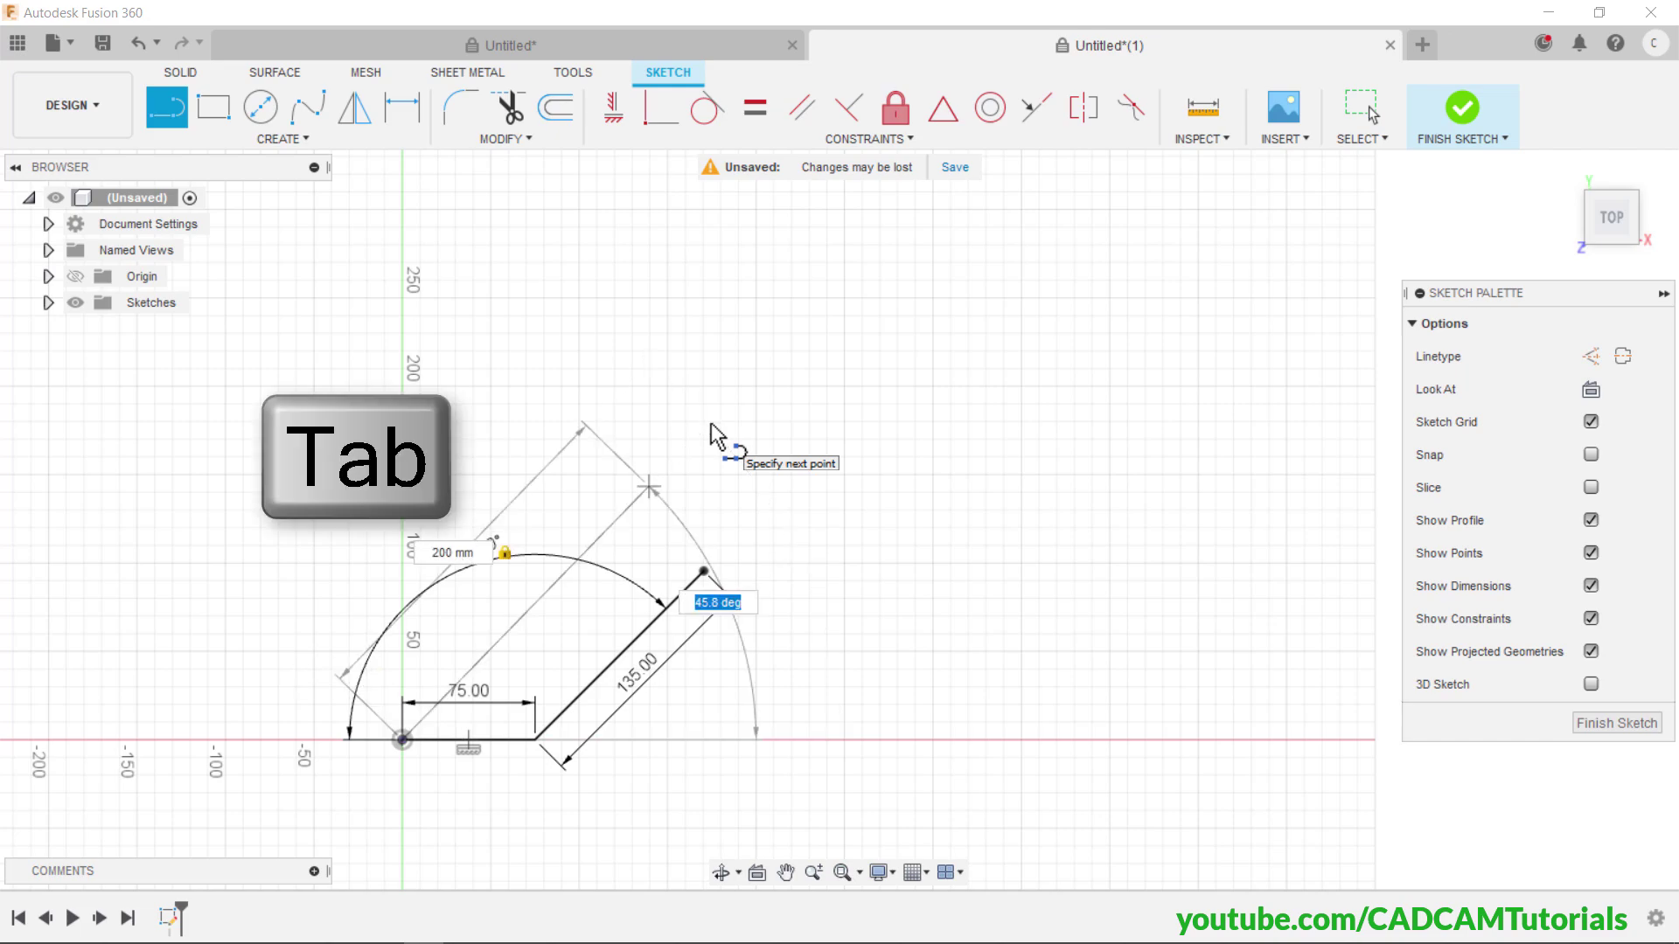
{"action": "type", "text": "45"}
{"action": "key", "text": "Return"}
{"action": "key", "text": "Escape"}
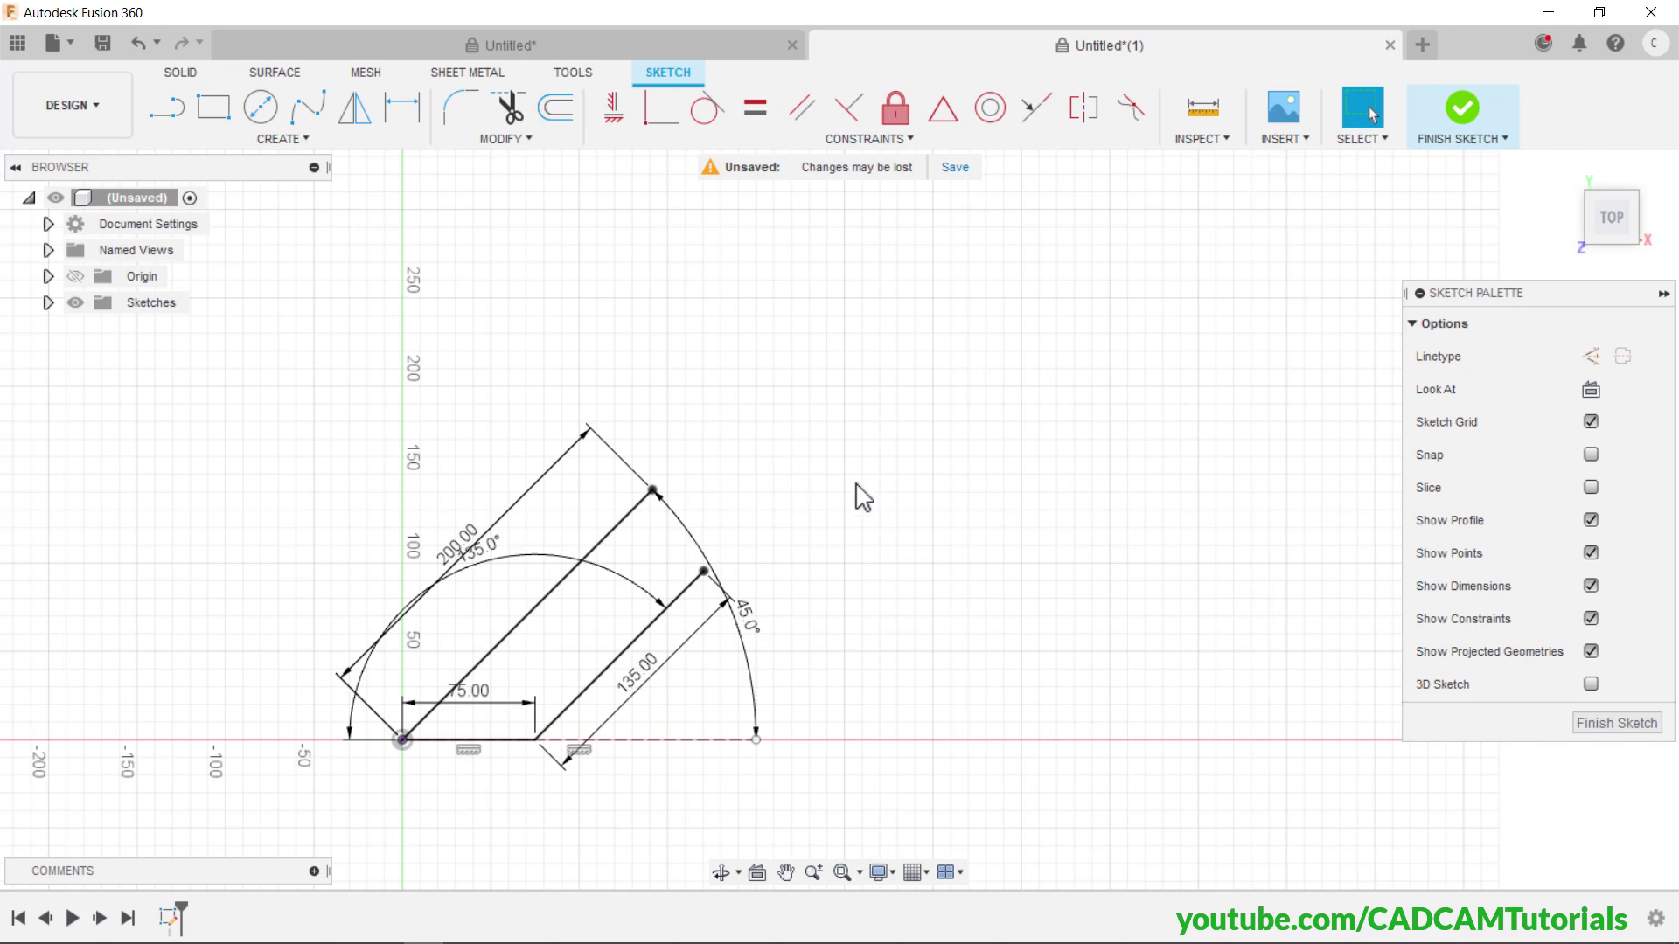
- Convert the 200 mm diagonal line to a centerline
{"action": "left_click", "coordinate": [533, 617]}
{"action": "right_click", "coordinate": [532, 617]}
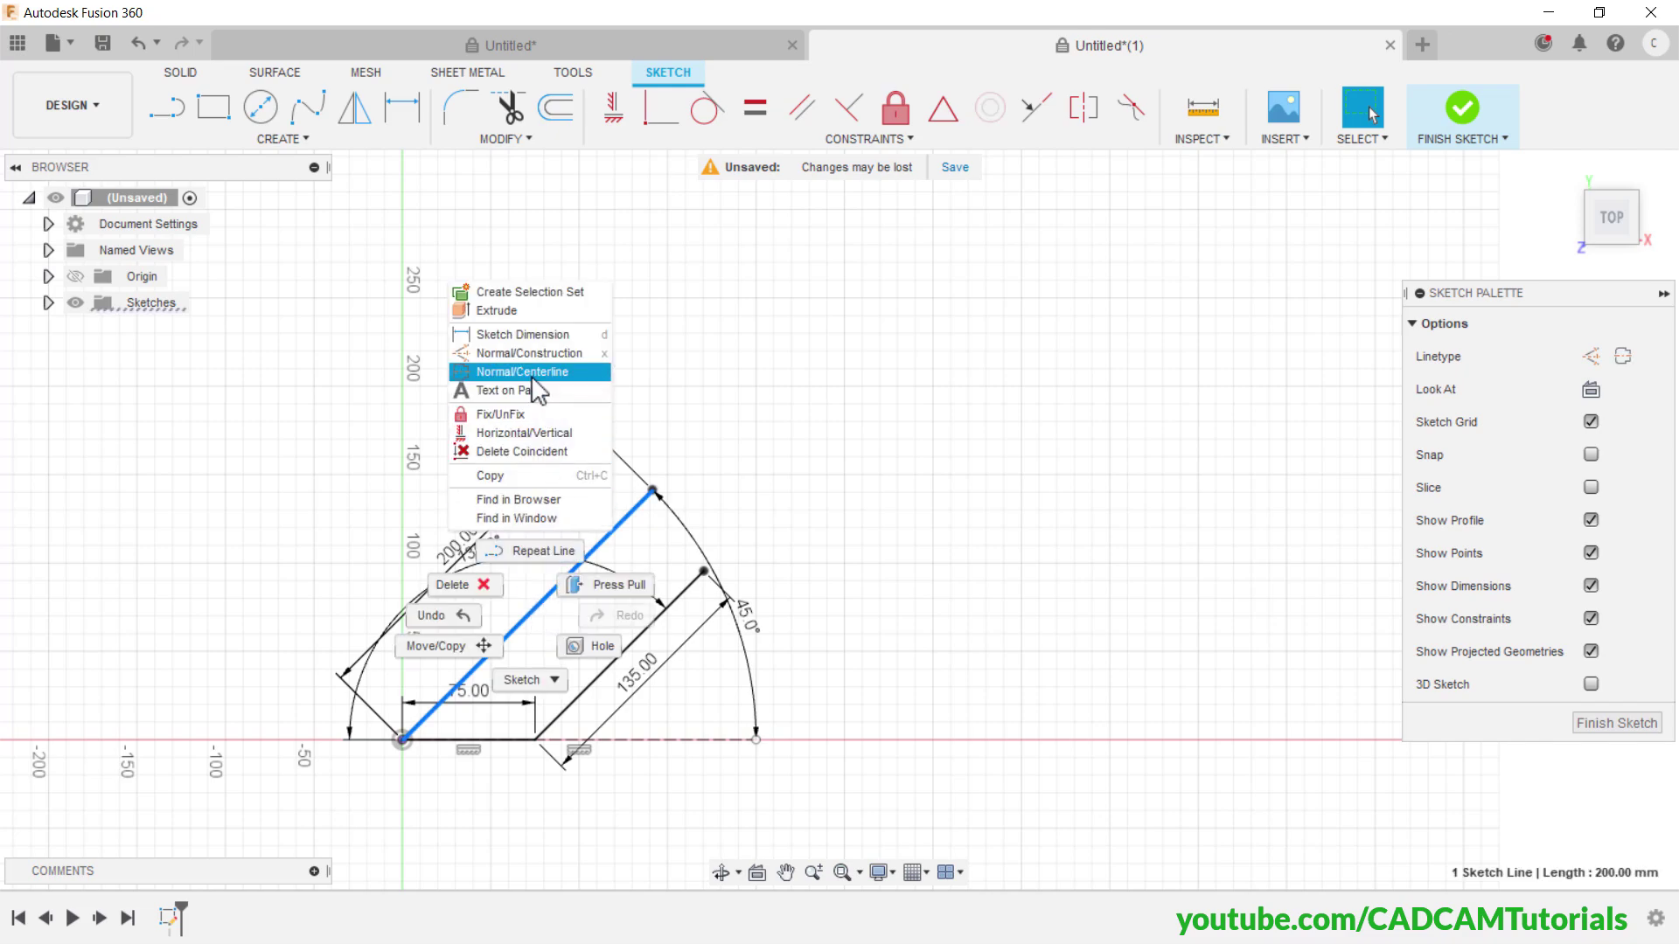
{"action": "left_click", "coordinate": [529, 371]}
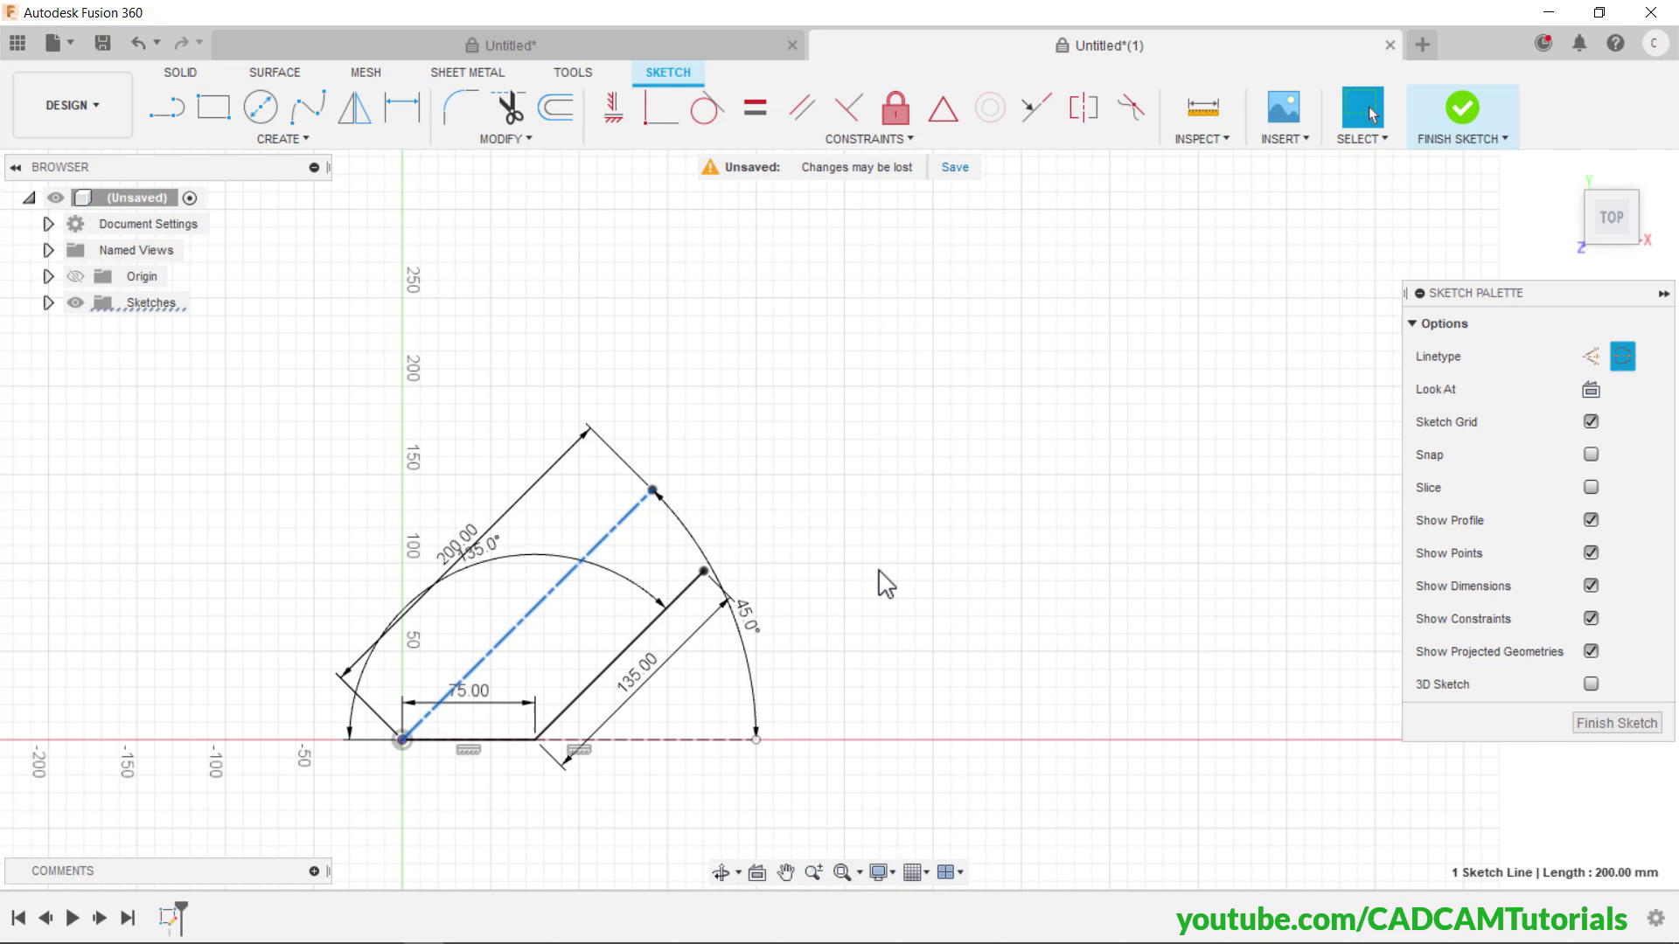
{"action": "left_click", "coordinate": [850, 470]}
- Reposition the 135° and 45° angle dimensions and the 200 mm dimension closer to their lines so they no longer overlap
{"action": "left_click_drag", "start_coordinate": [482, 566], "coordinate": [556, 678]}
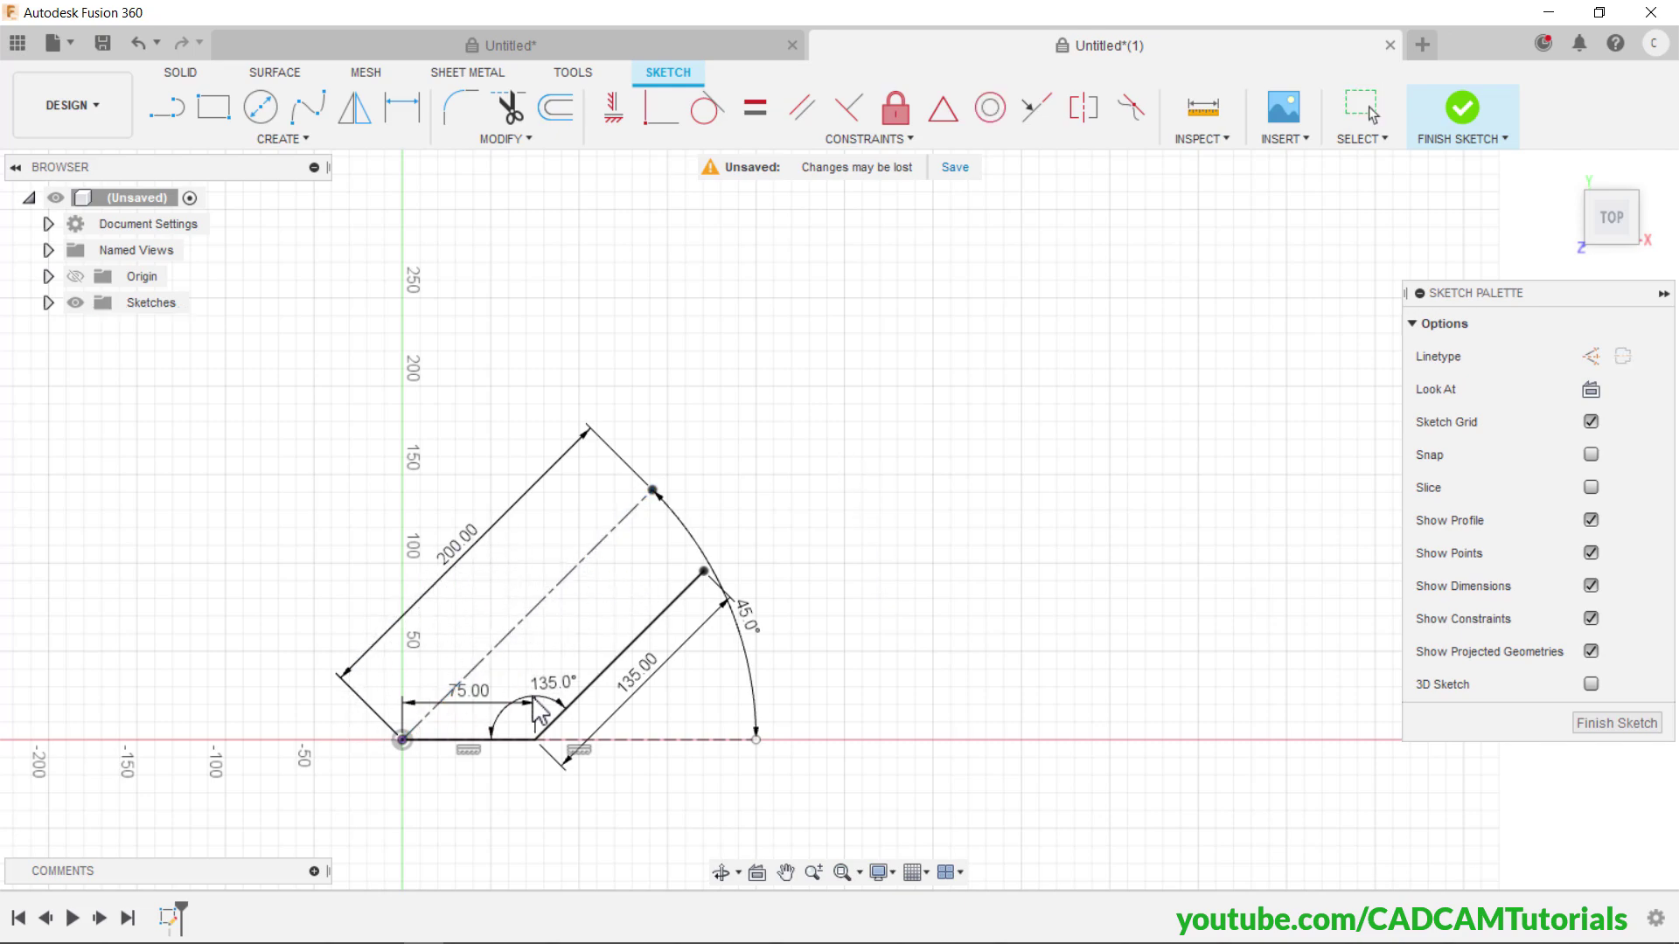
{"action": "left_click_drag", "start_coordinate": [746, 619], "coordinate": [582, 630]}
{"action": "left_click_drag", "start_coordinate": [450, 555], "coordinate": [507, 619]}
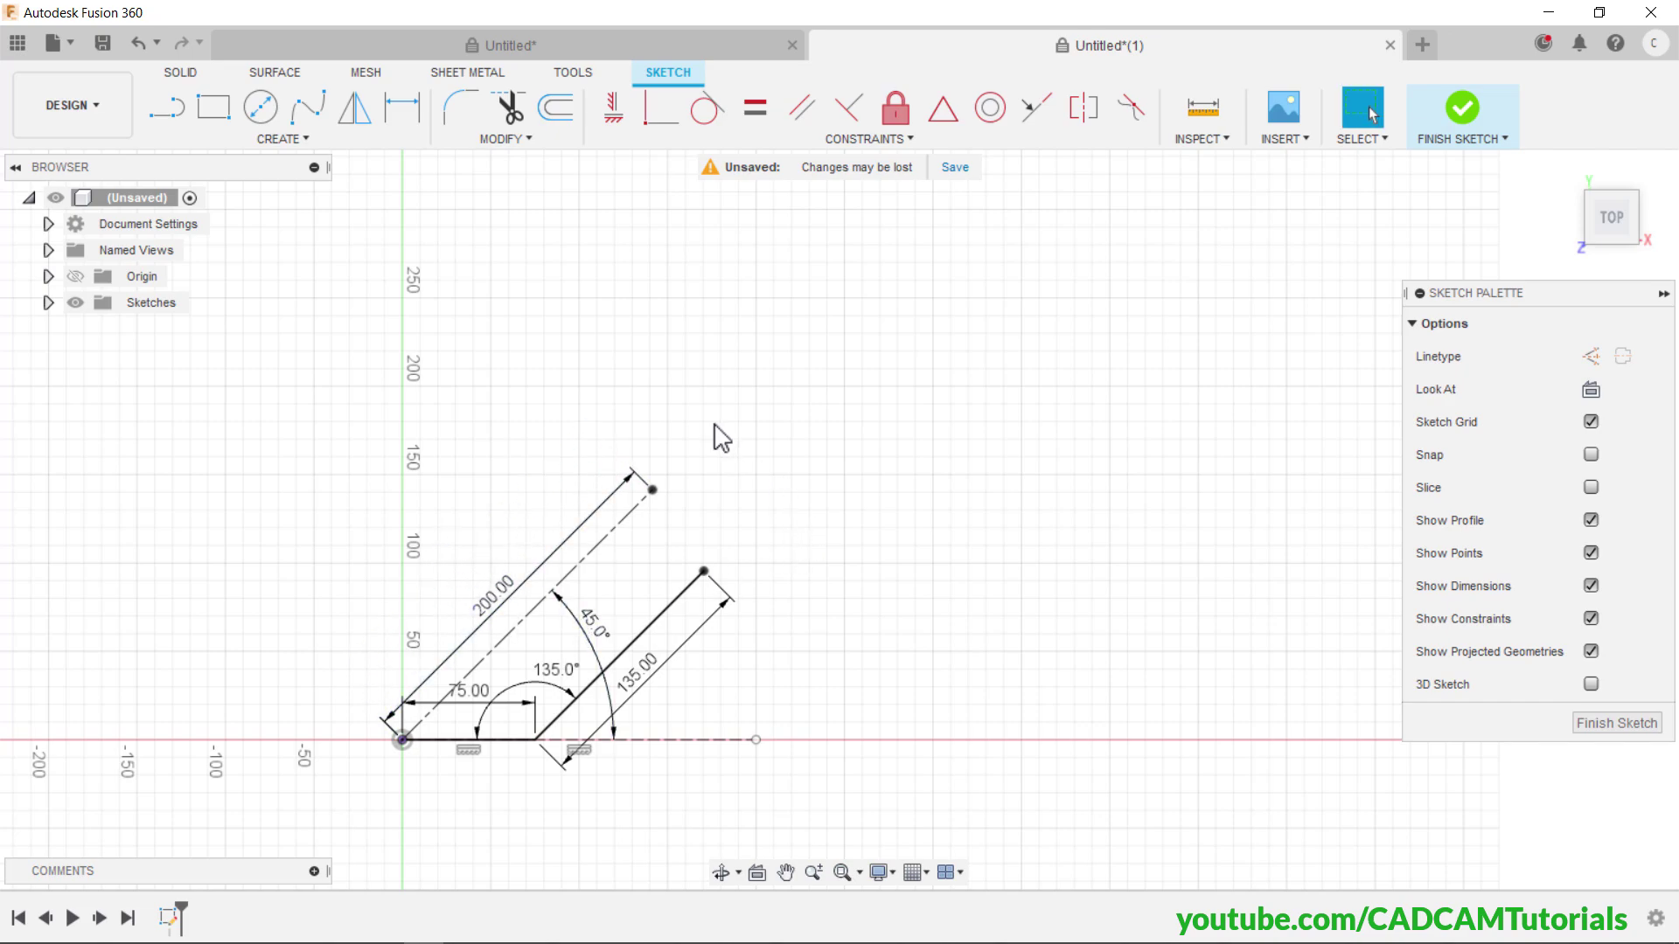
- Mirror the 75 mm and 135 mm lines about the diagonal centerline and hide the sketch constraint symbols
{"action": "left_click", "coordinate": [362, 122]}
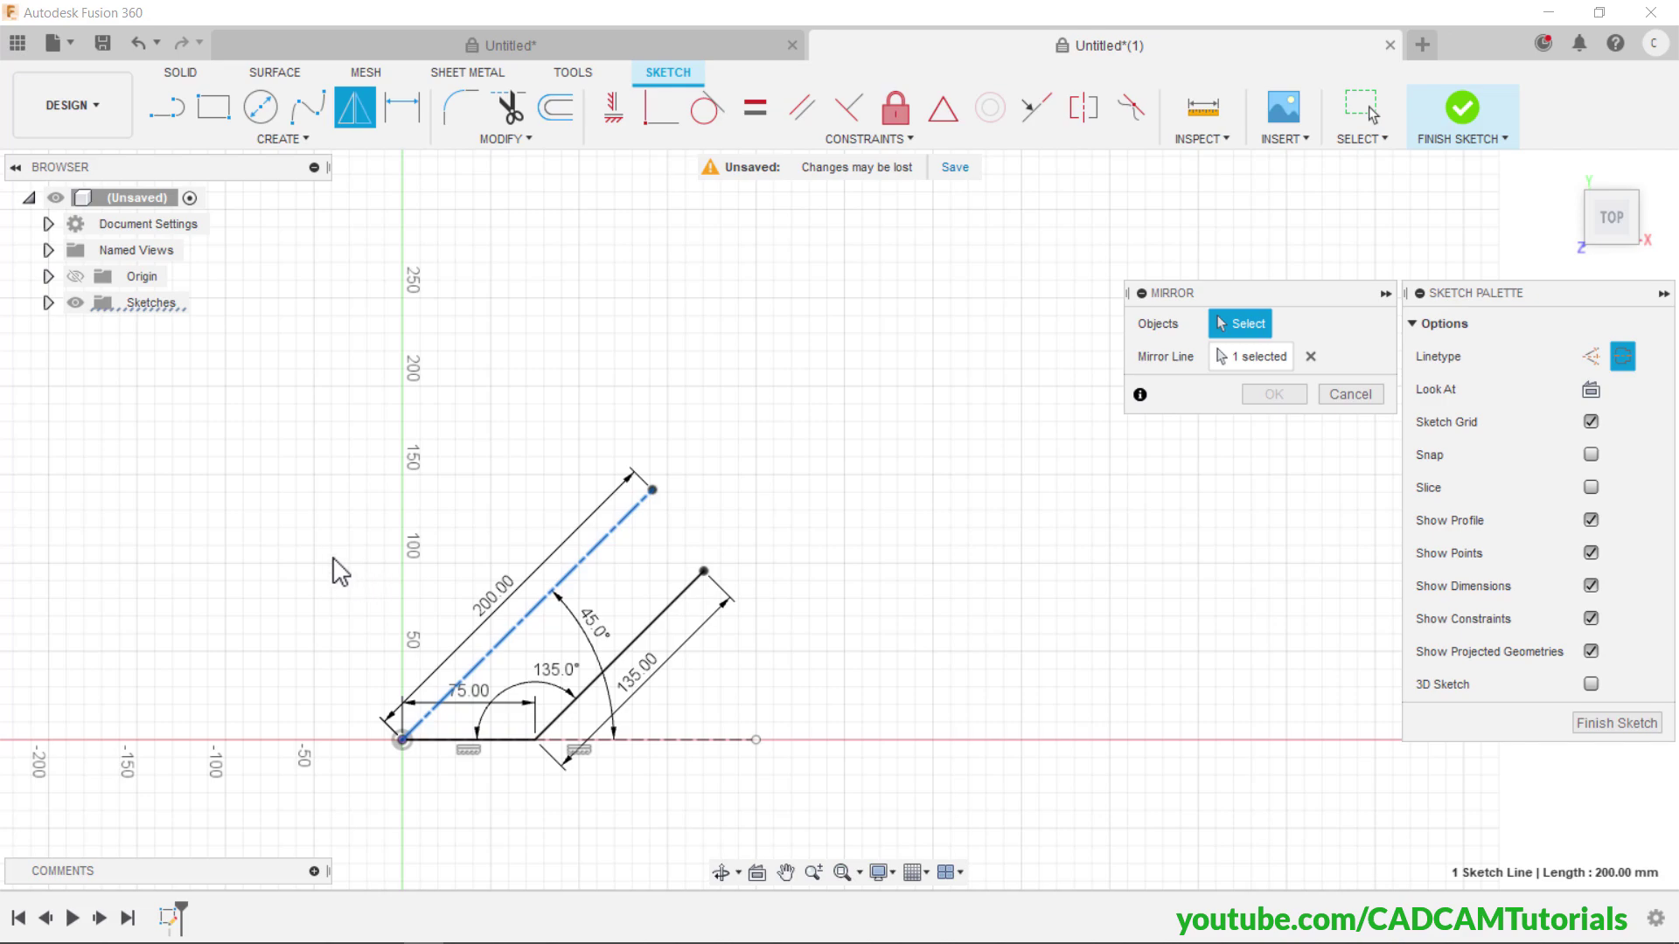
{"action": "mouse_move", "coordinate": [317, 531]}
{"action": "left_mouse_down"}
{"action": "mouse_move", "coordinate": [742, 791]}
{"action": "mouse_move", "coordinate": [805, 790]}
{"action": "left_mouse_up"}
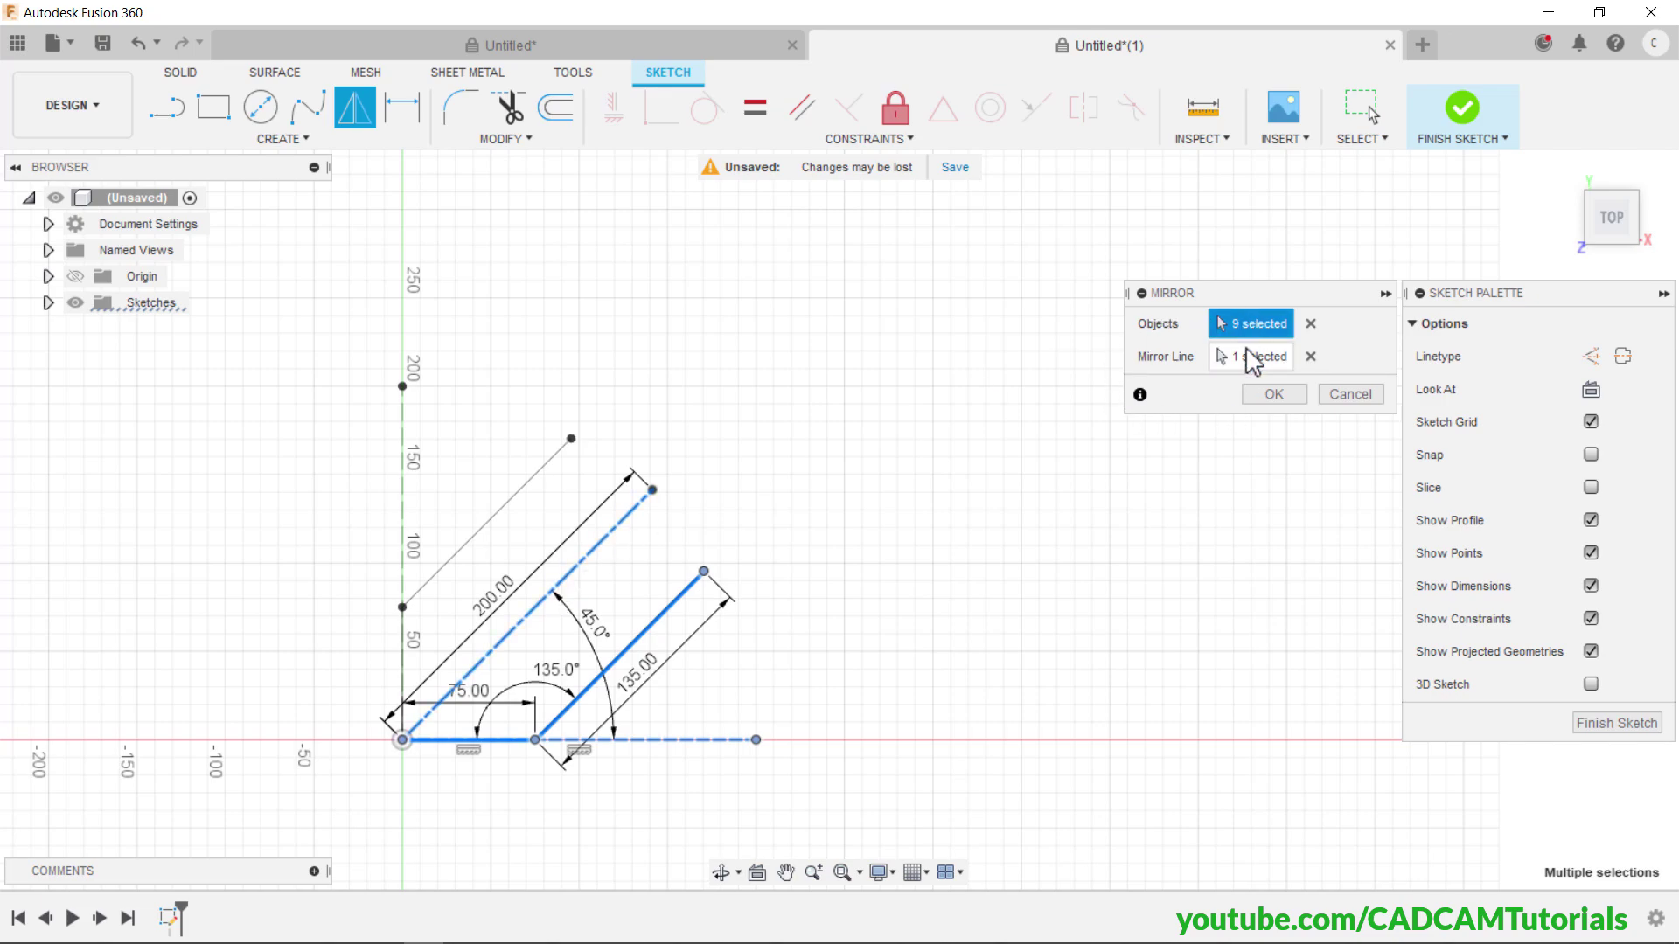
{"action": "left_click", "coordinate": [1286, 395]}
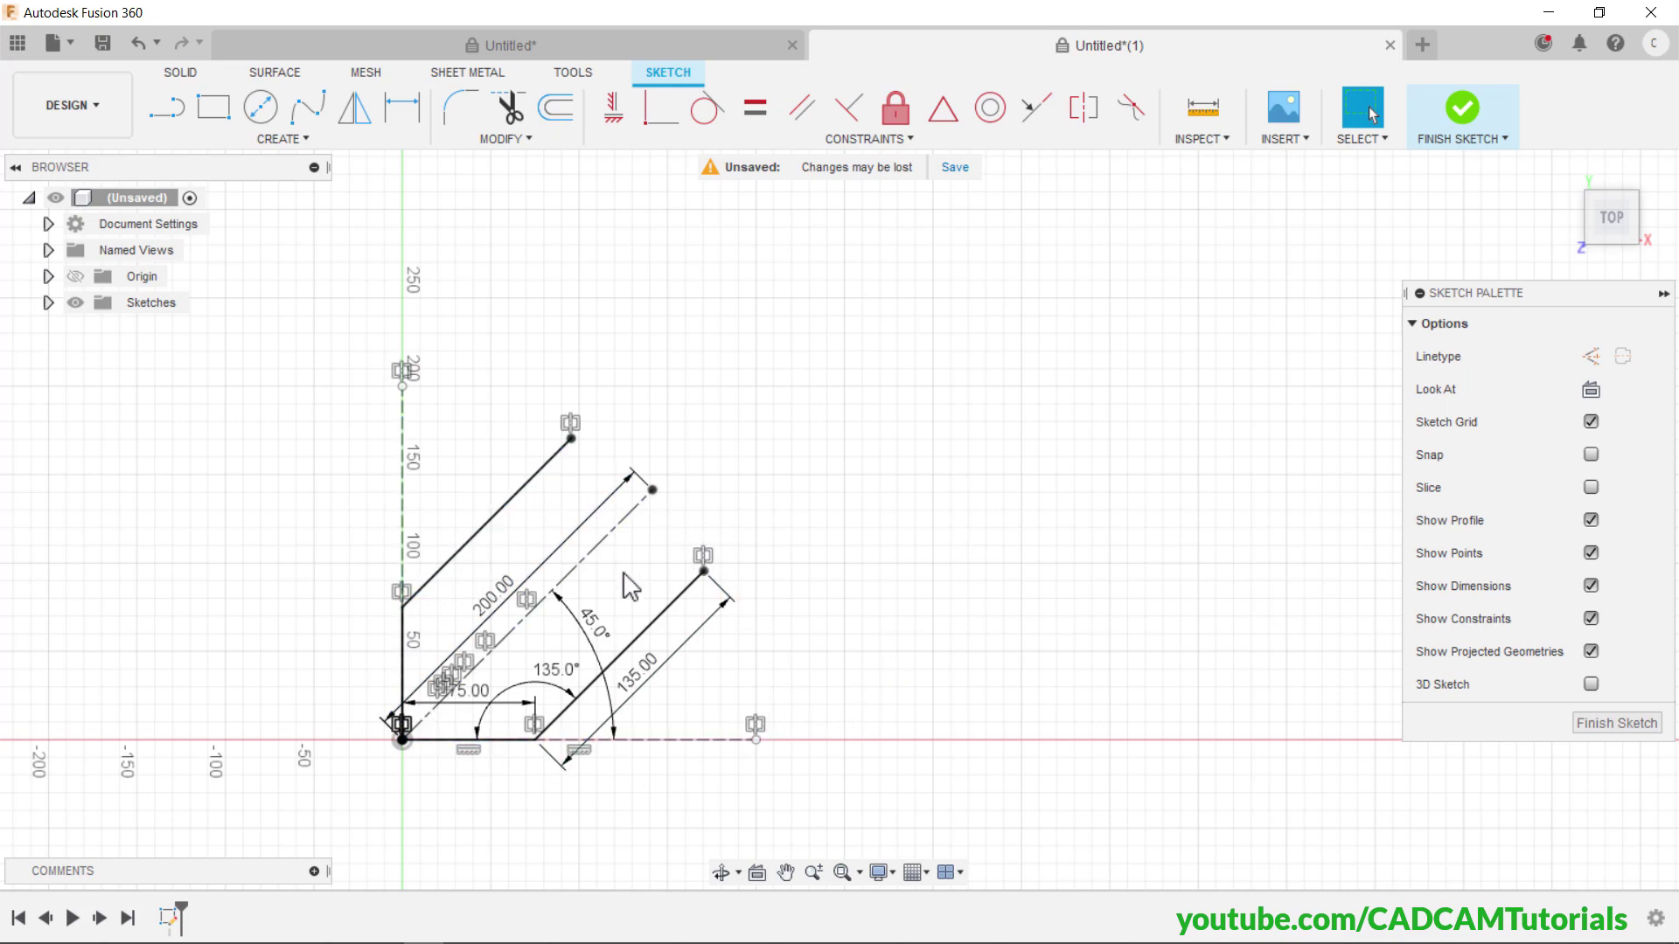
{"action": "left_click", "coordinate": [1591, 618]}
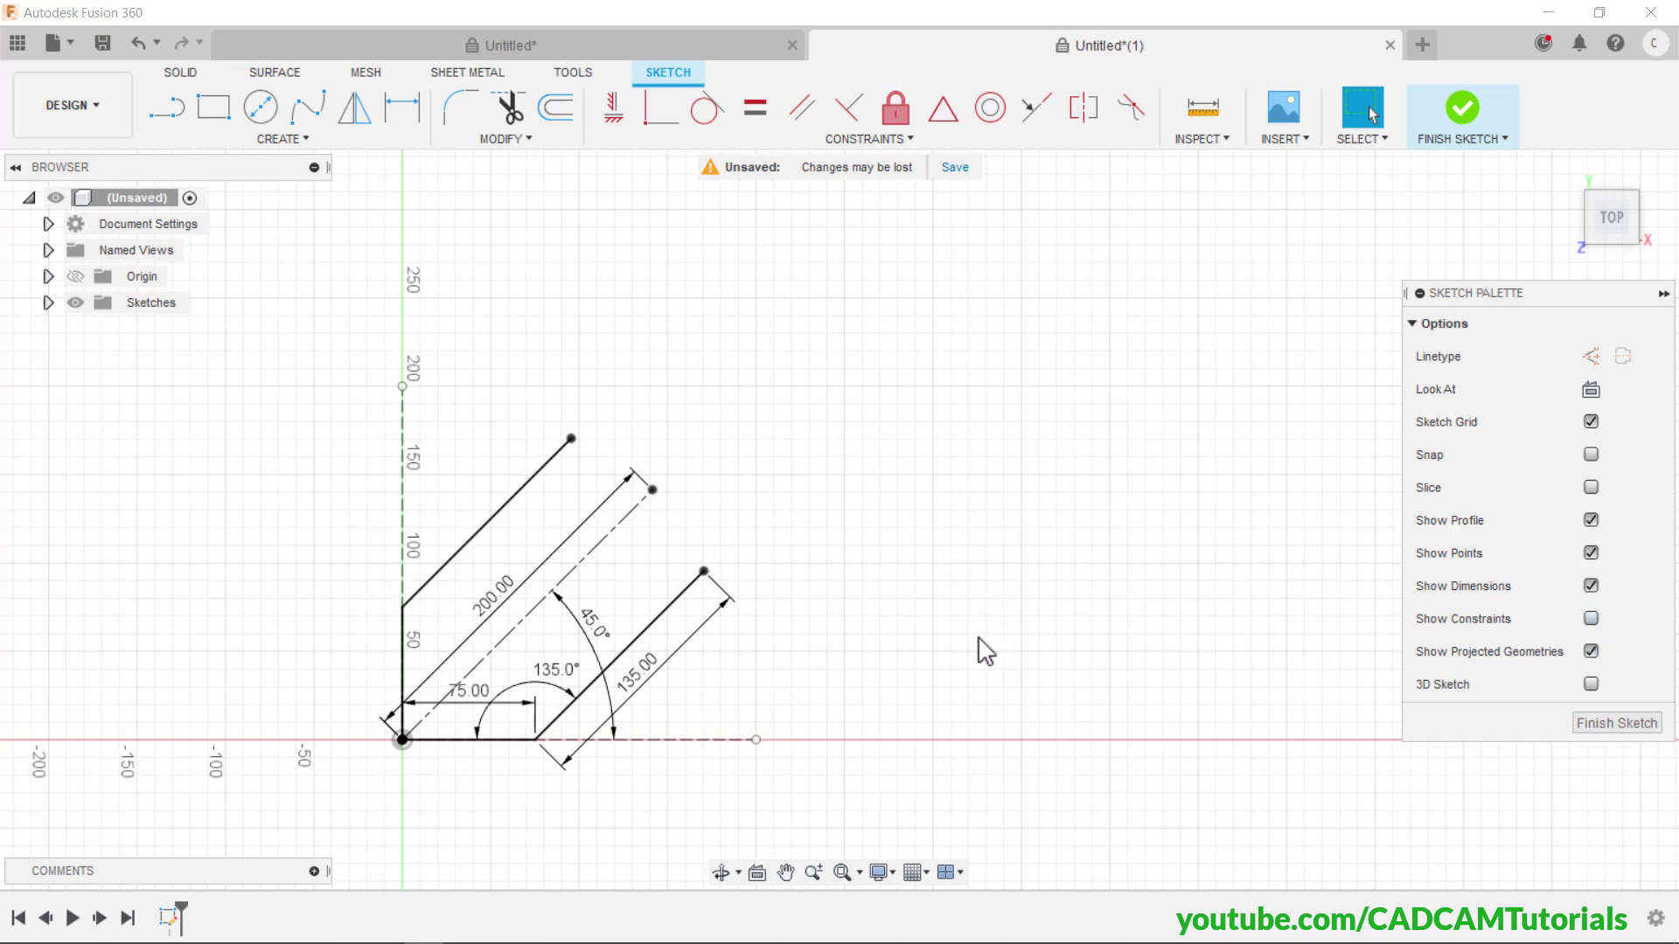
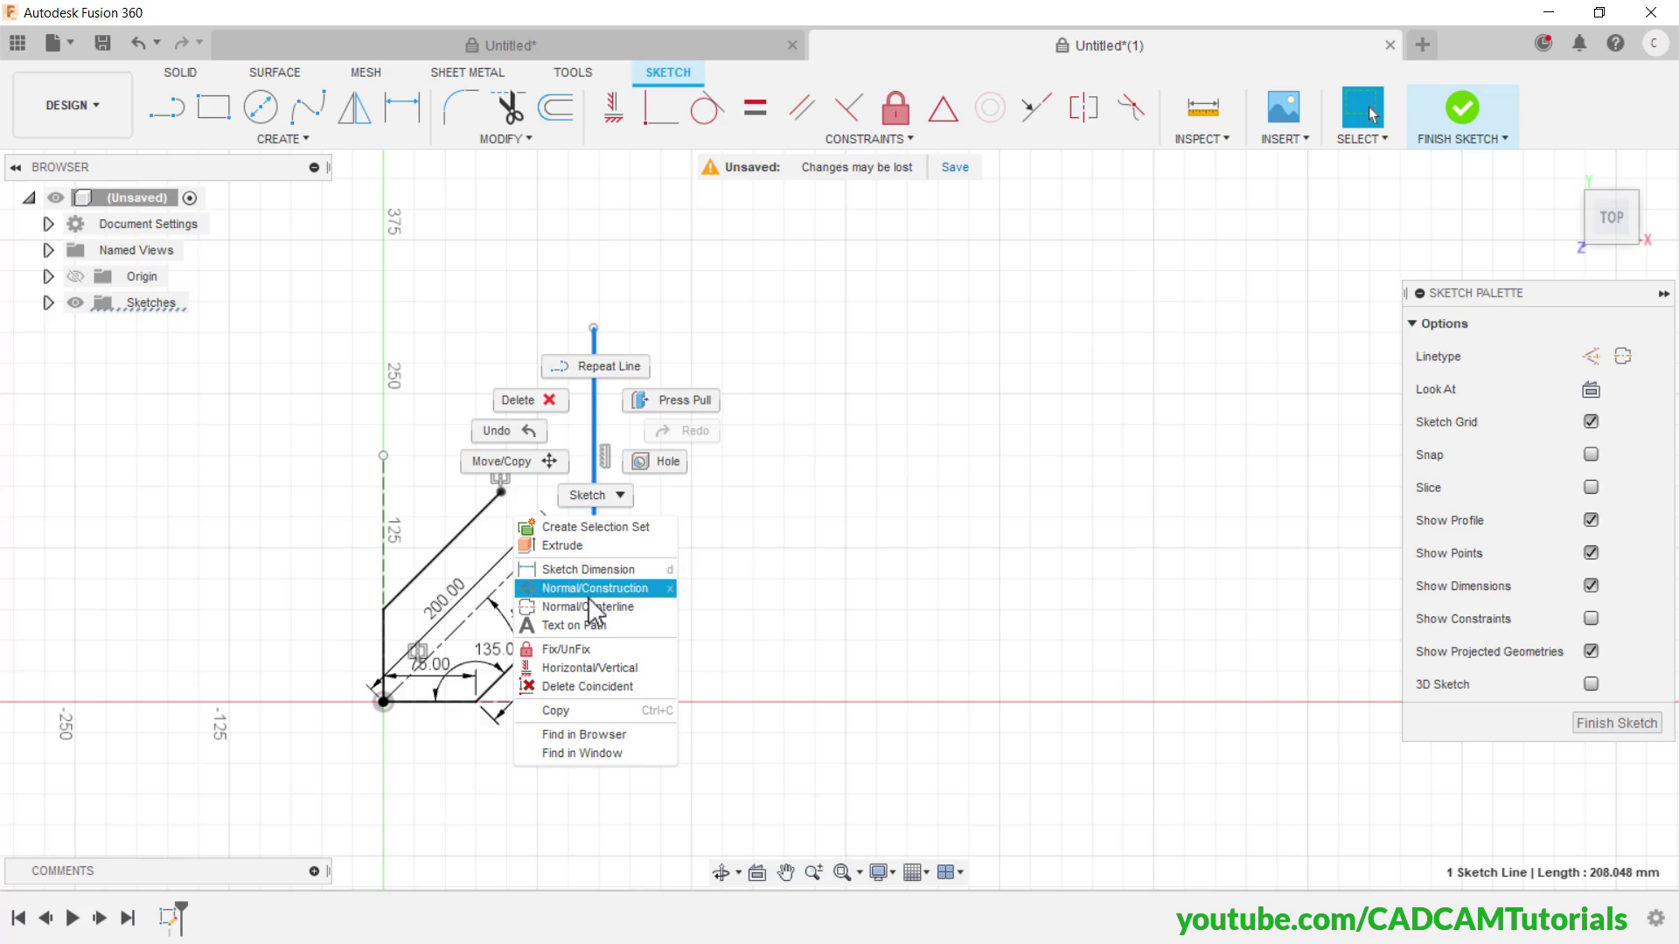
- Convert the vertical line above the 135 mm line's upper end to a centerline and mirror the whole arm about it
{"action": "left_click", "coordinate": [602, 607]}
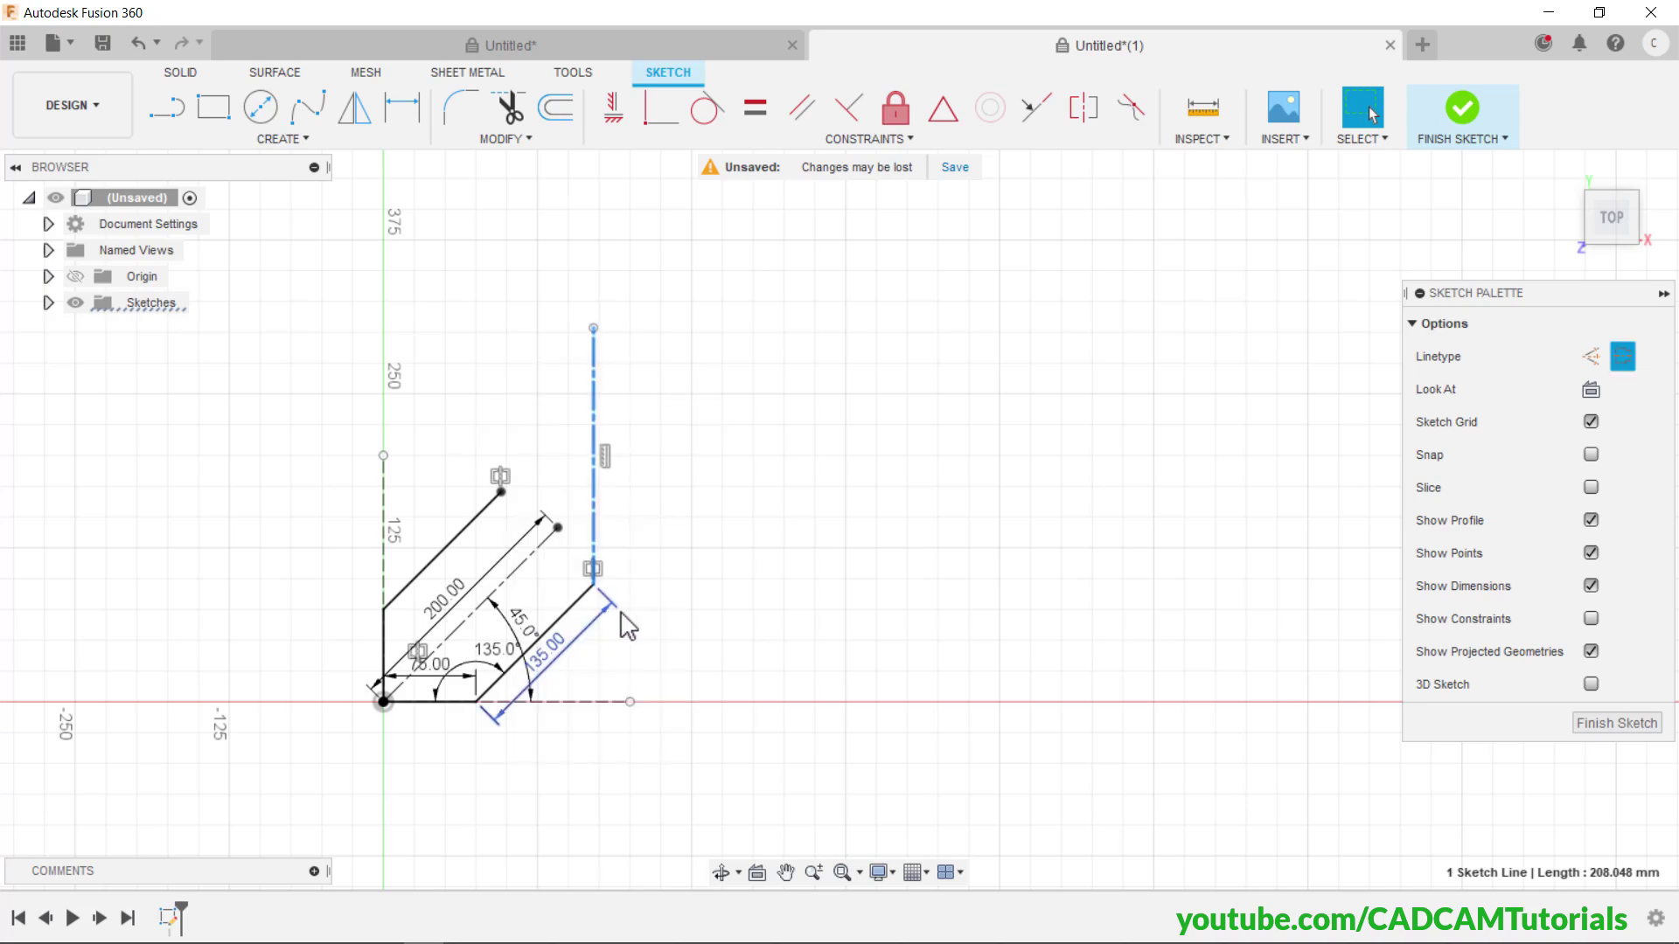
{"action": "left_click", "coordinate": [890, 548]}
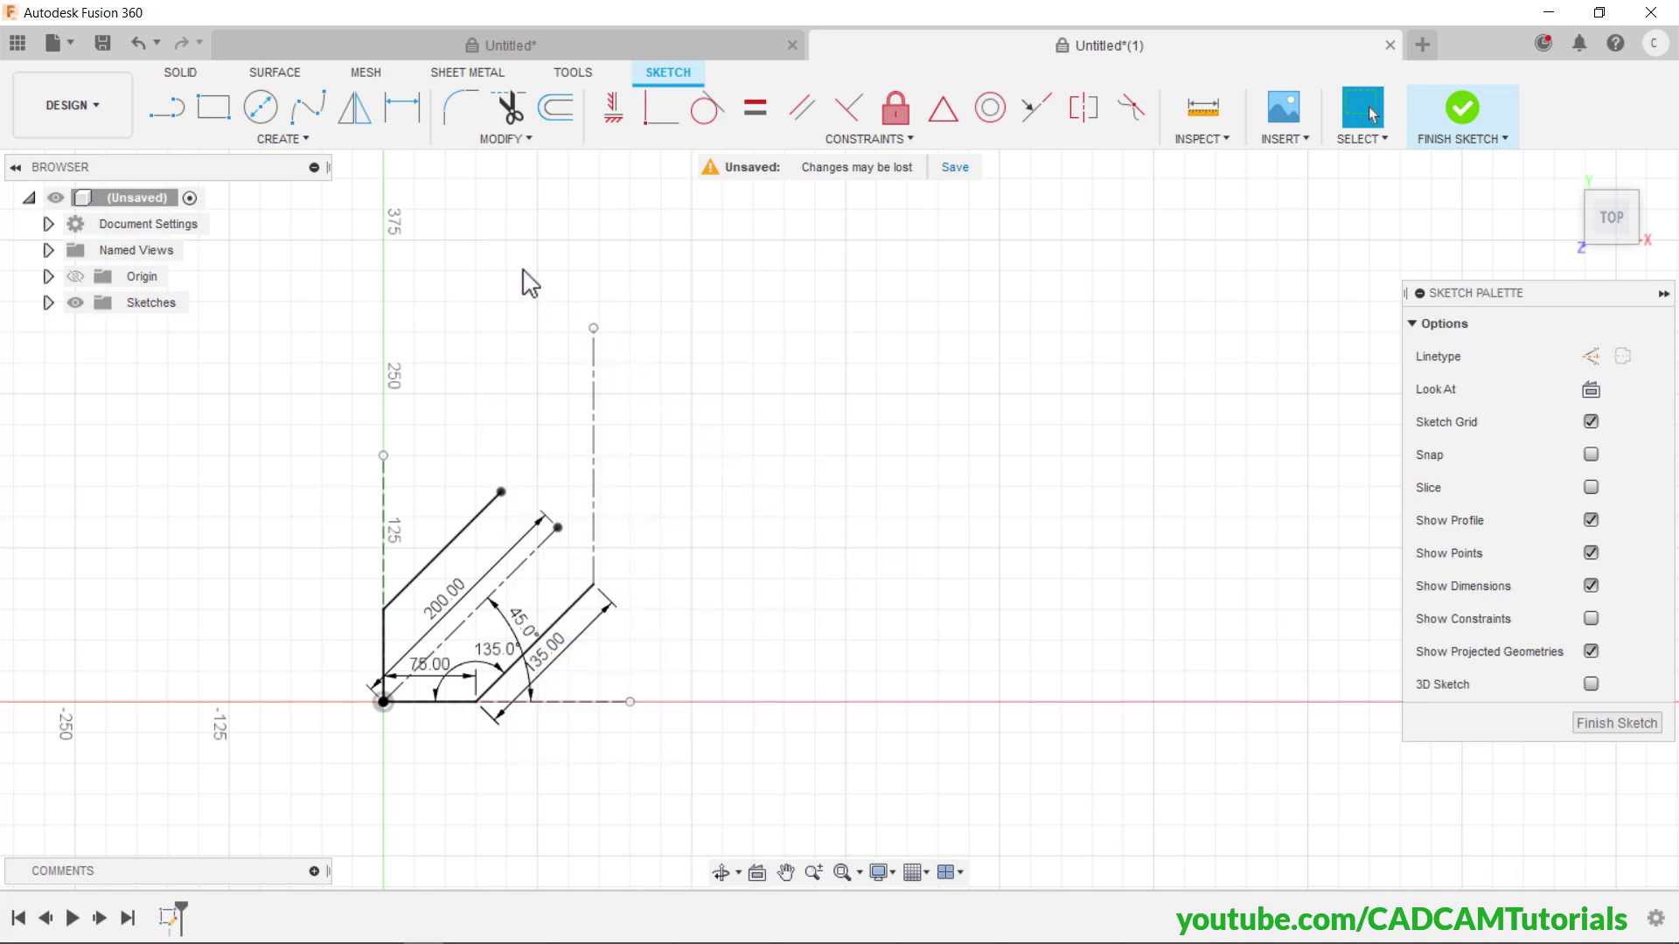
{"action": "left_click", "coordinate": [354, 113]}
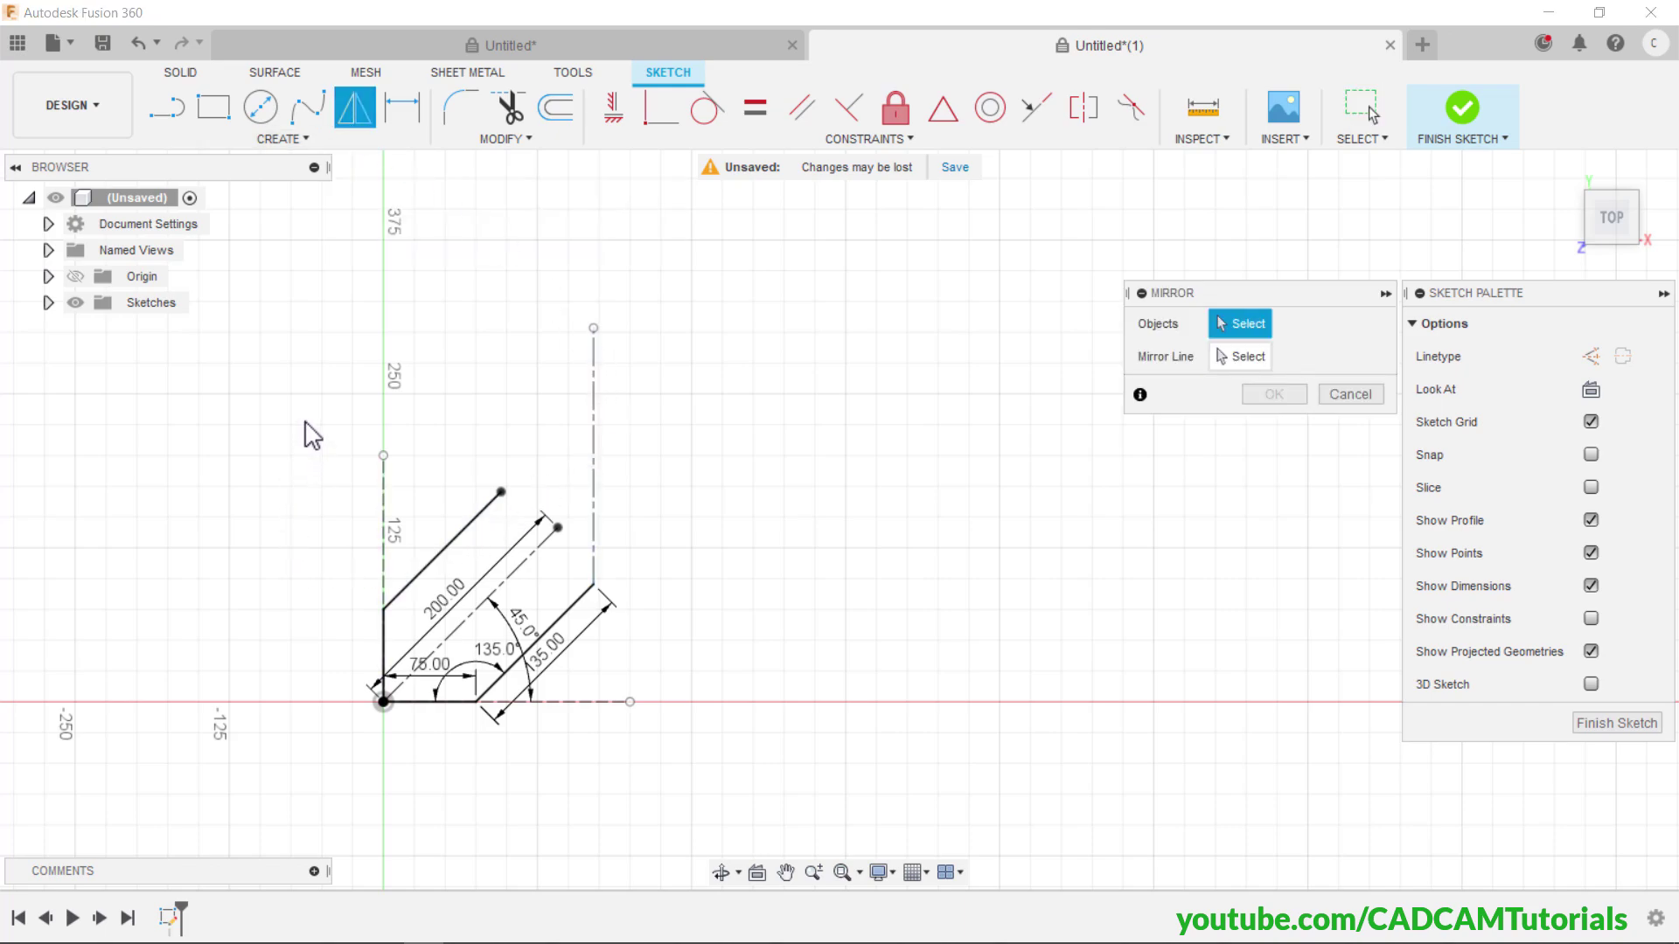
{"action": "mouse_move", "coordinate": [306, 425]}
{"action": "left_mouse_down"}
{"action": "mouse_move", "coordinate": [507, 600]}
{"action": "mouse_move", "coordinate": [636, 678]}
{"action": "mouse_move", "coordinate": [678, 763]}
{"action": "mouse_move", "coordinate": [713, 780]}
{"action": "mouse_move", "coordinate": [677, 770]}
{"action": "left_mouse_up"}
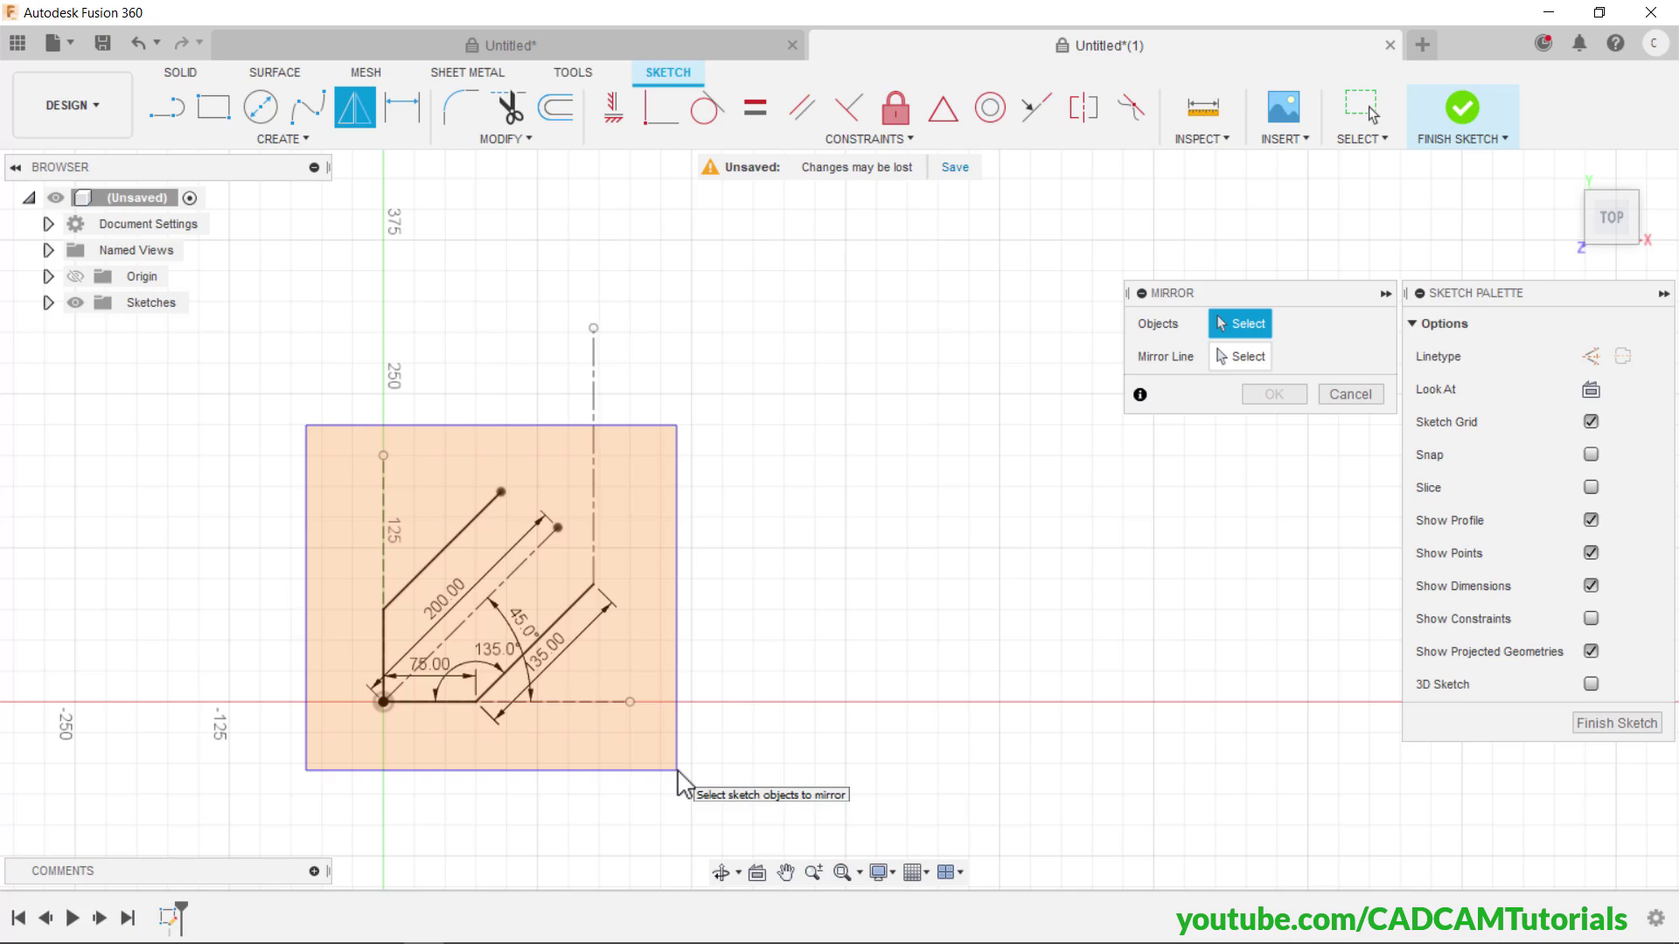
{"action": "left_click_drag", "start_coordinate": [678, 770], "coordinate": [679, 771]}
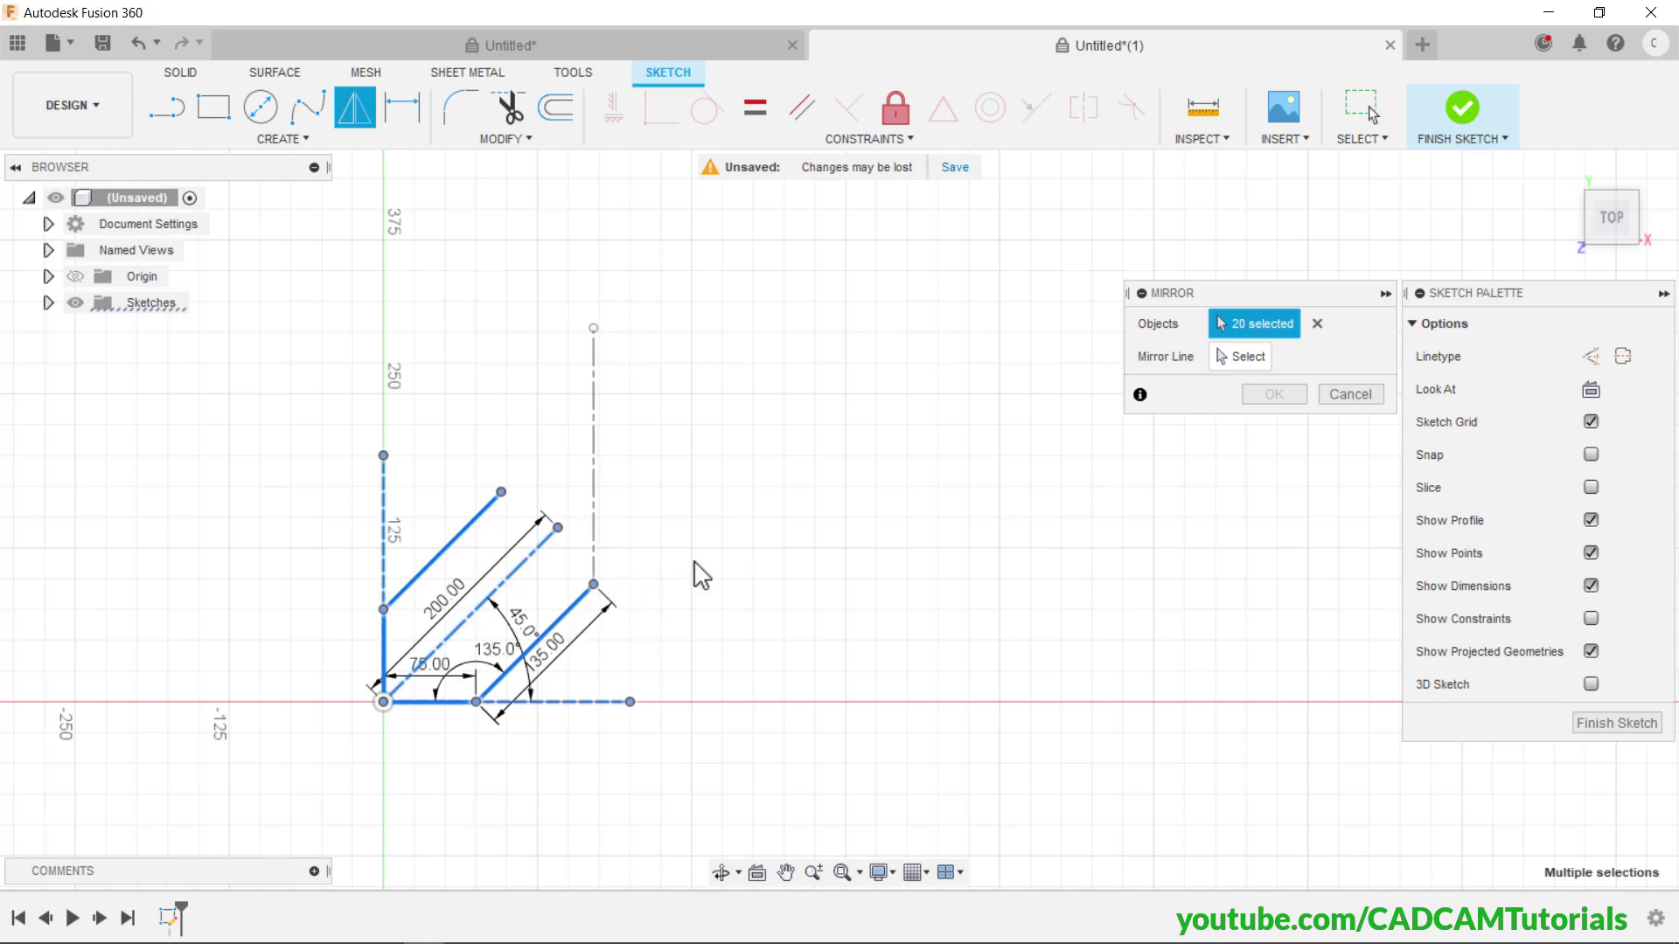
{"action": "left_click", "coordinate": [1242, 360]}
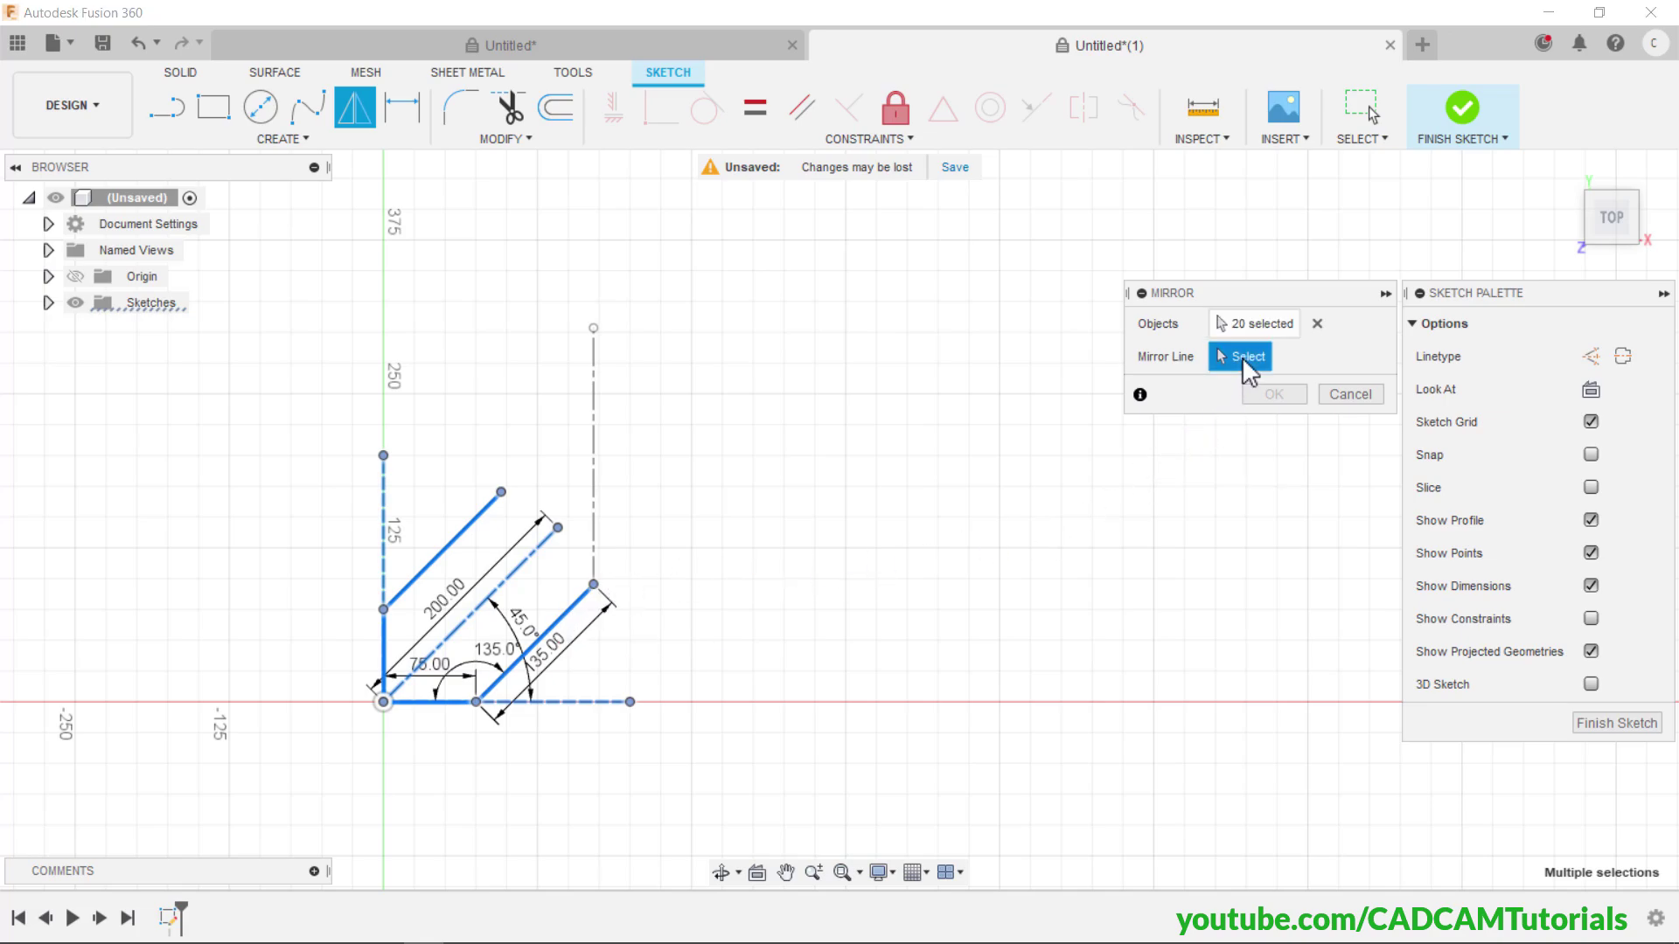
{"action": "left_click", "coordinate": [596, 468]}
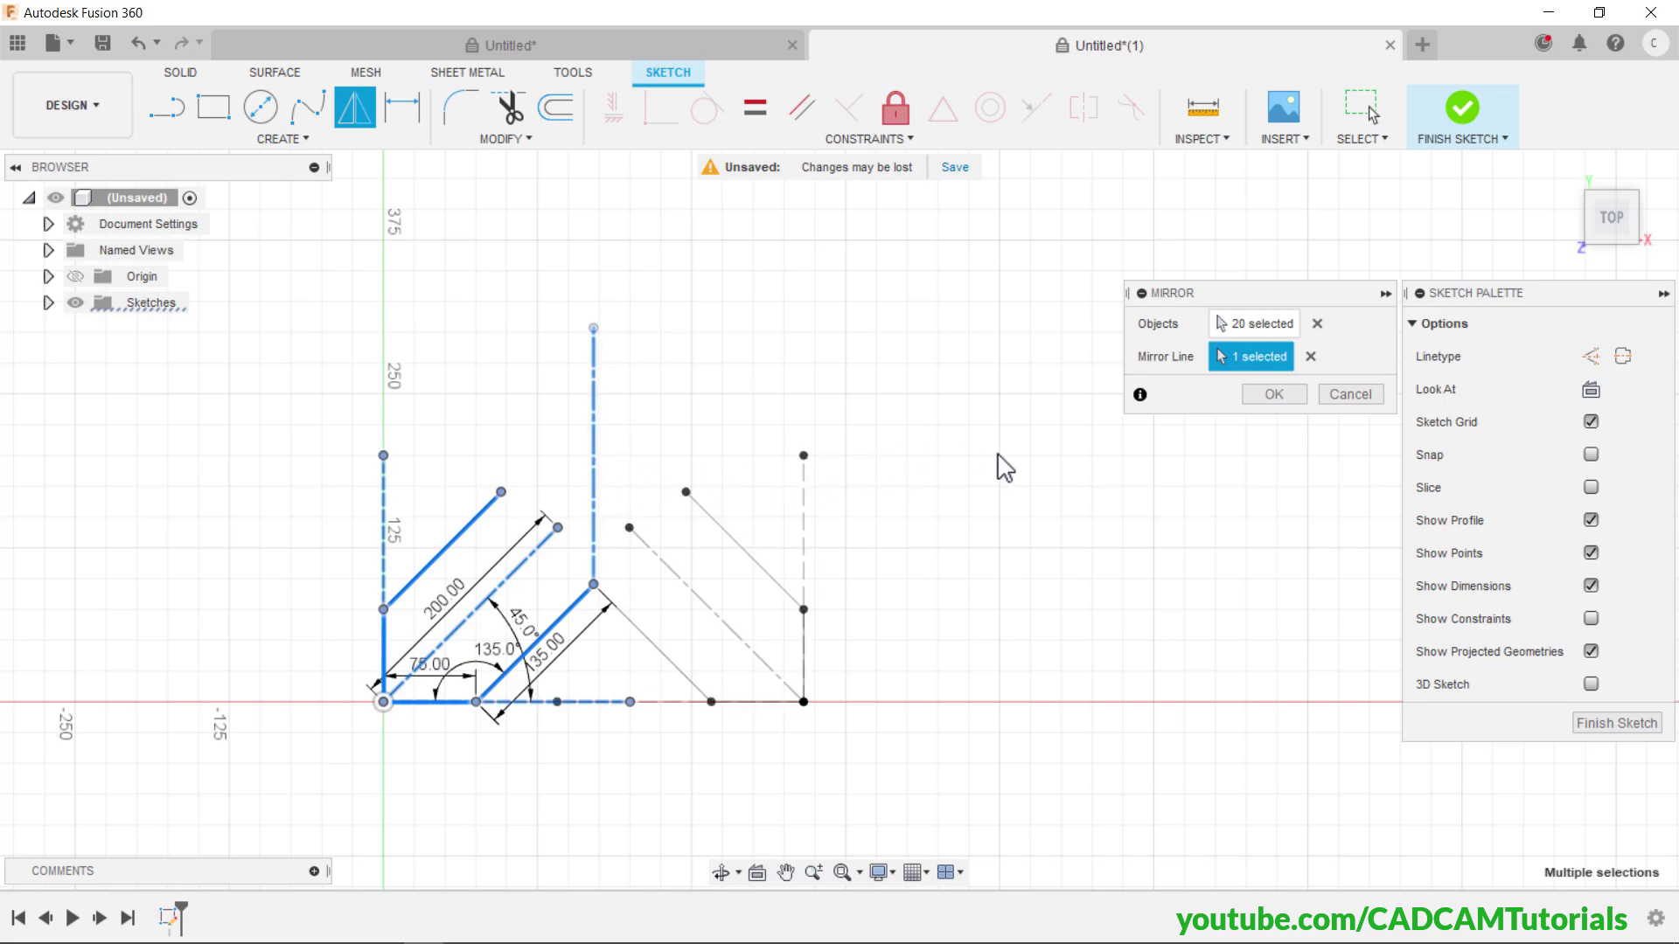
{"action": "left_click", "coordinate": [1275, 395]}
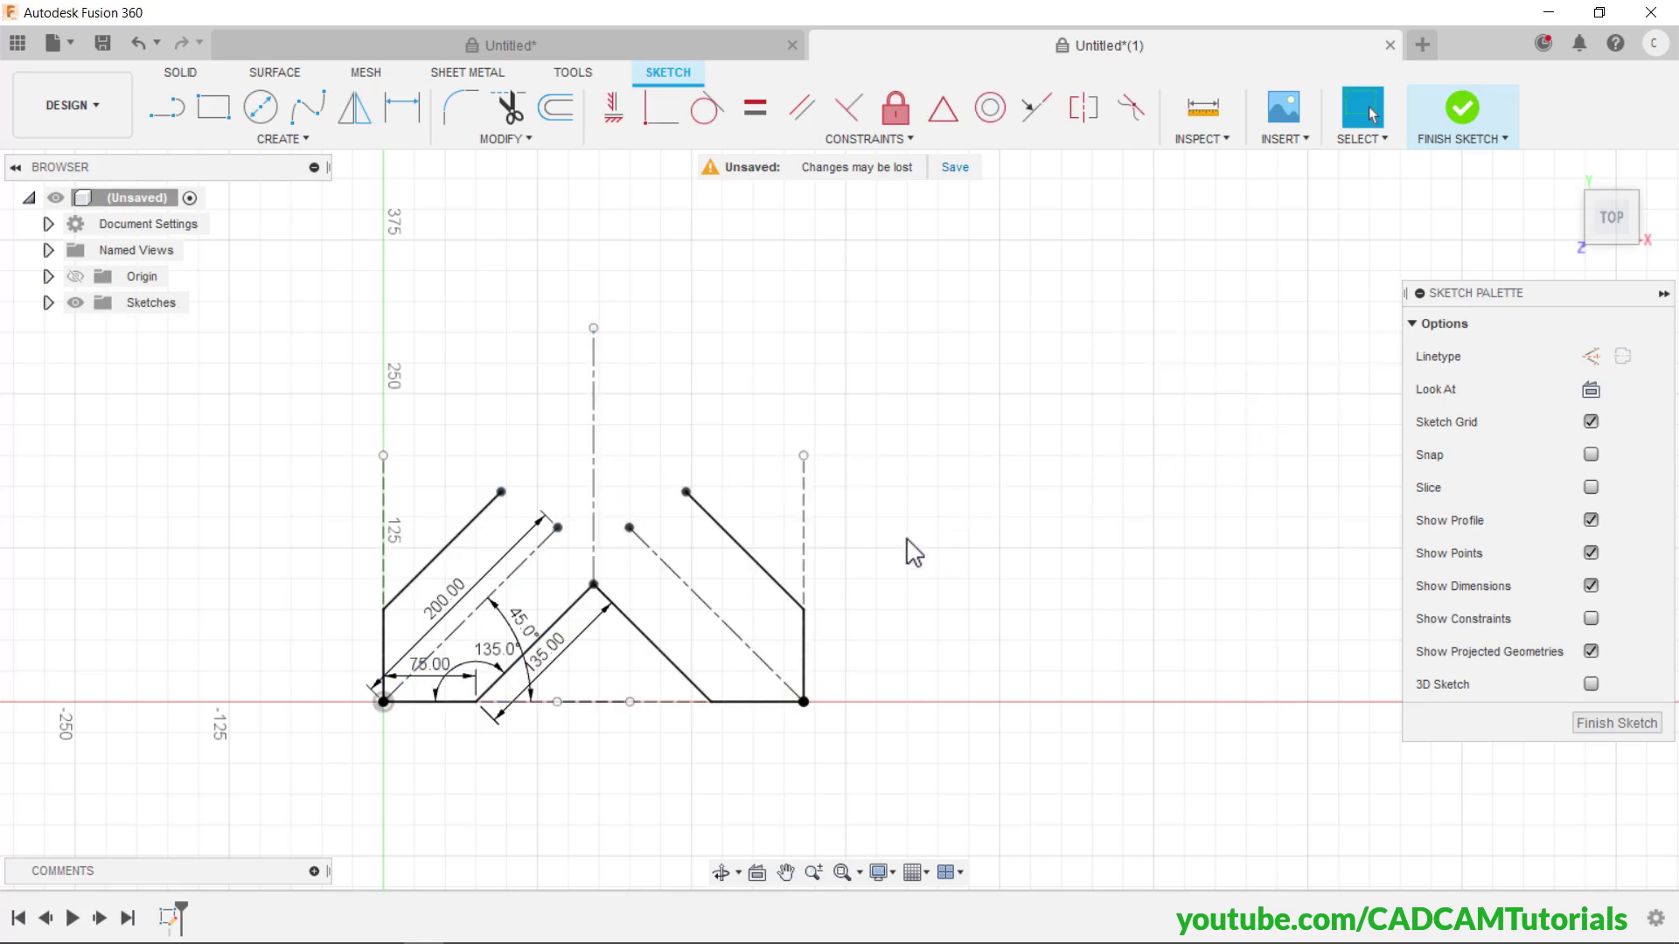
- Draw a horizontal line joining the upper ends of the two arms' outer diagonal lines and convert it to a centerline
{"action": "scroll", "coordinate": [634, 389], "scroll_direction": "up", "scroll_amount": 3}
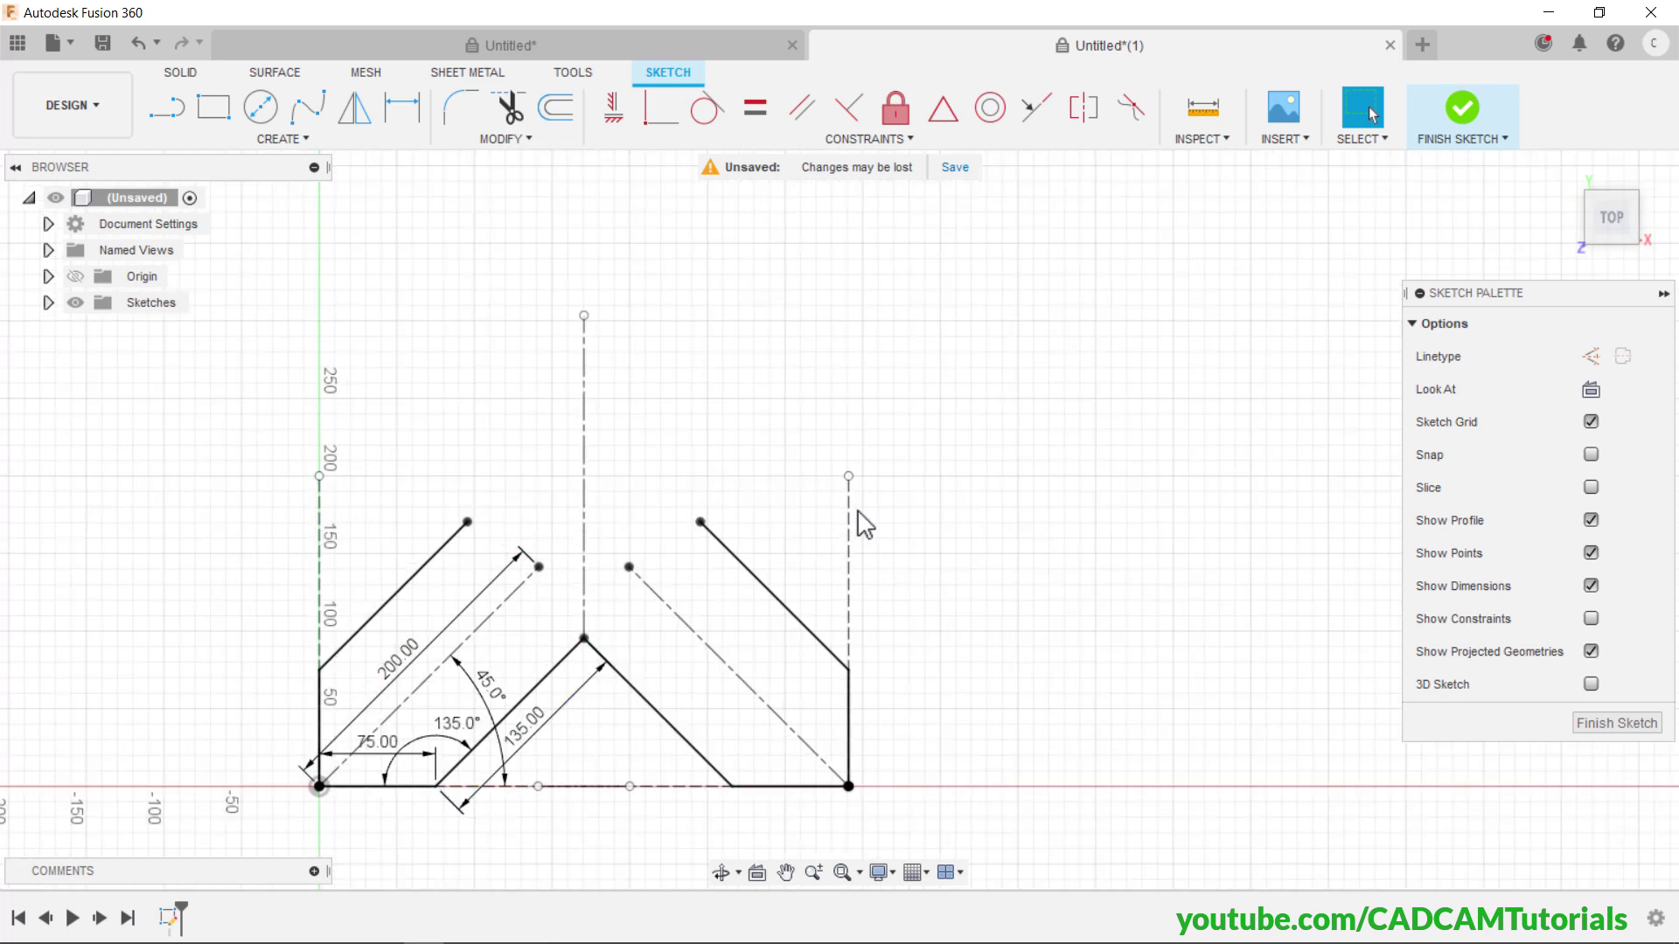
{"action": "left_click", "coordinate": [162, 114]}
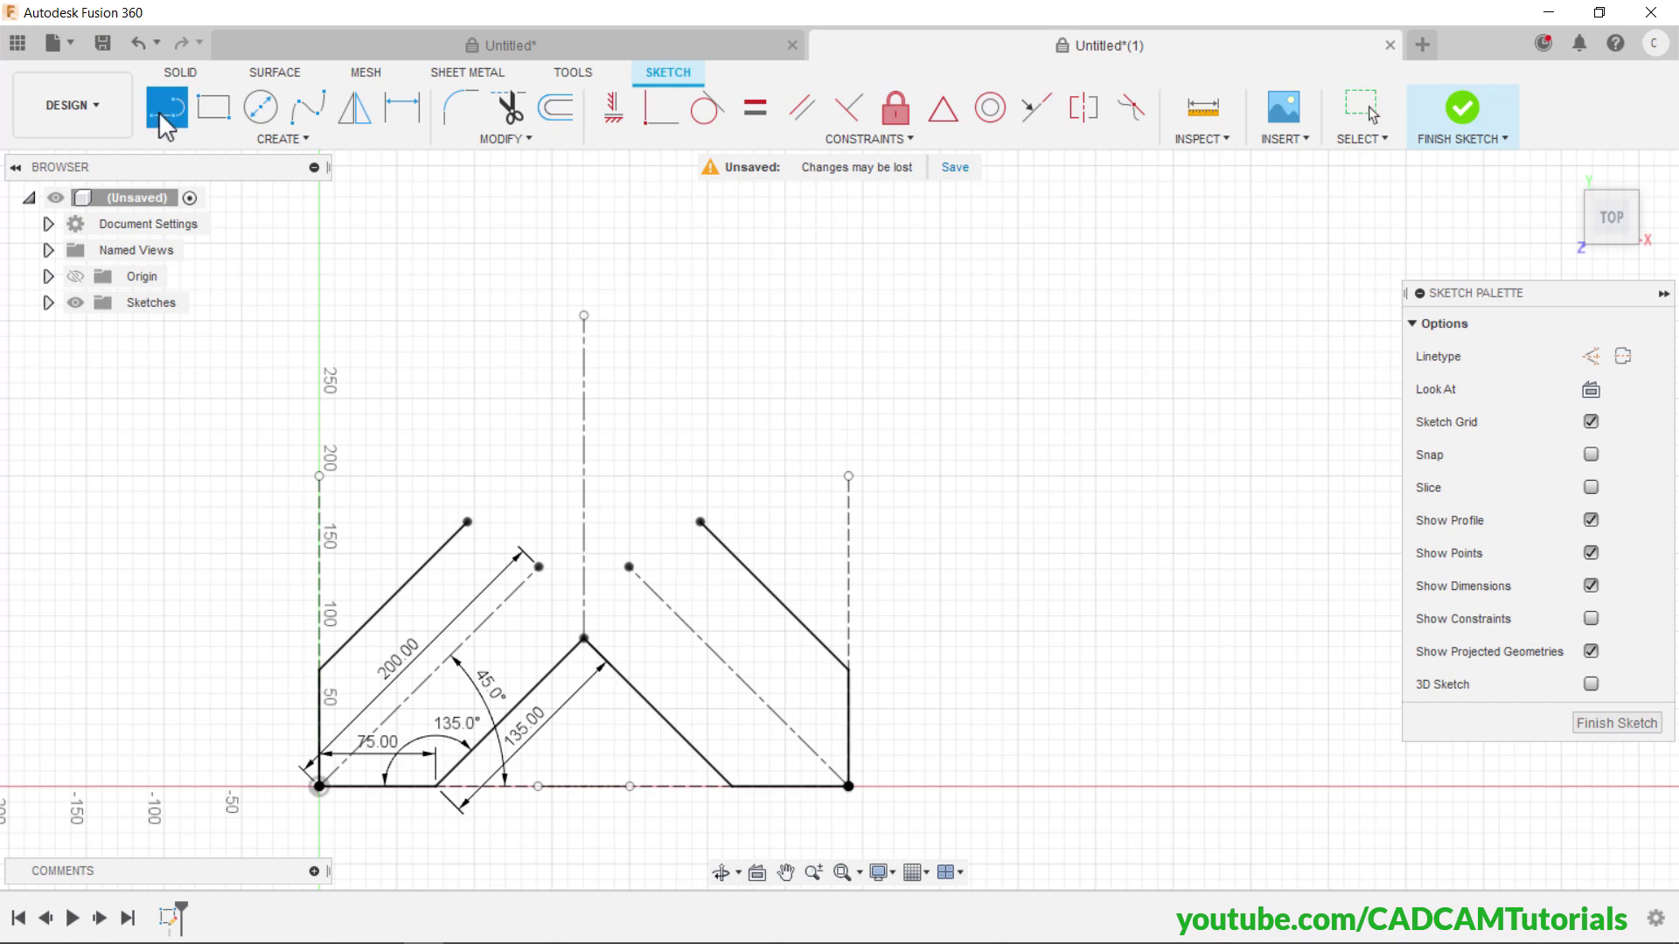
{"action": "left_click", "coordinate": [468, 523]}
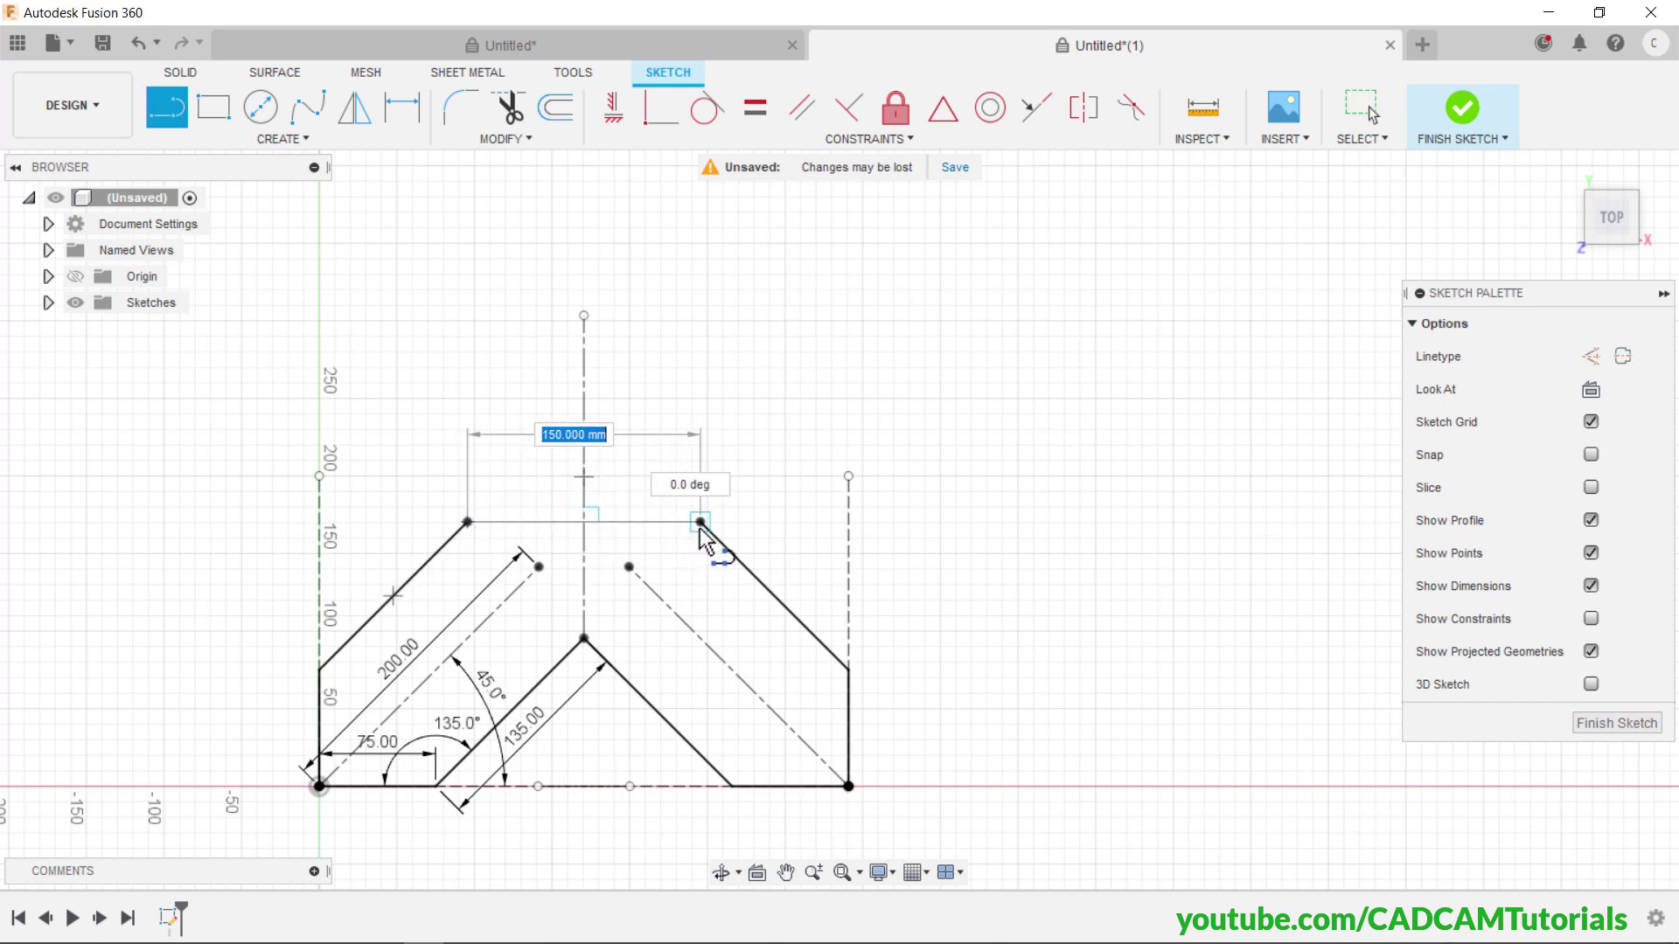
{"action": "left_click", "coordinate": [701, 522]}
{"action": "right_click", "coordinate": [749, 359]}
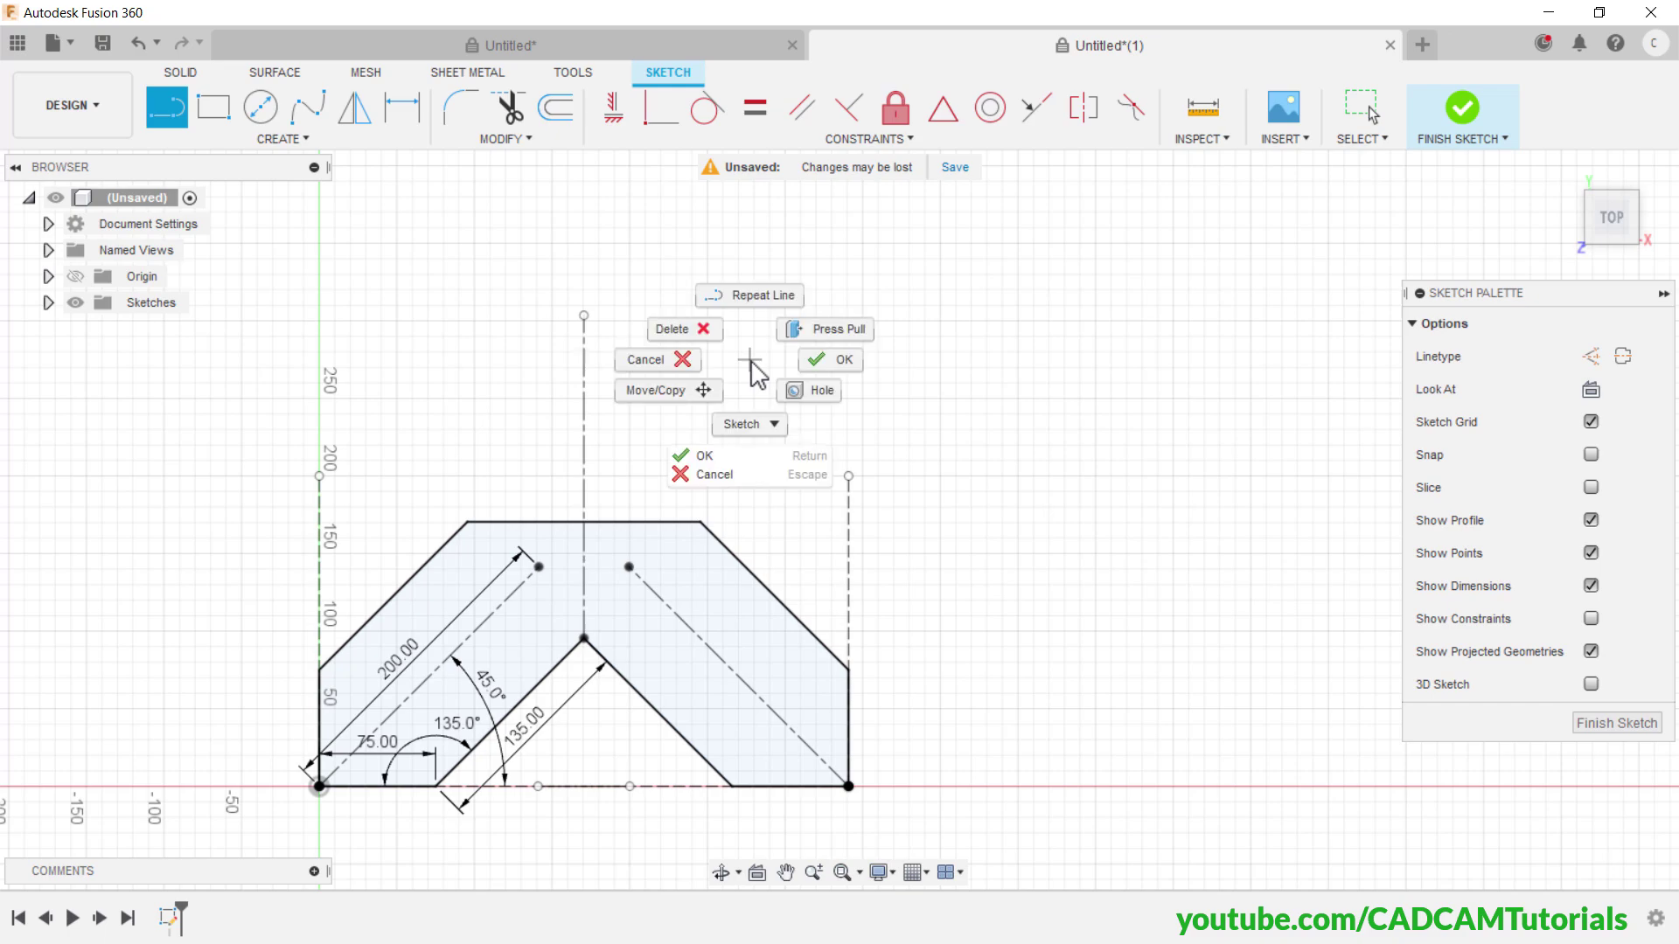
{"action": "left_click", "coordinate": [667, 365]}
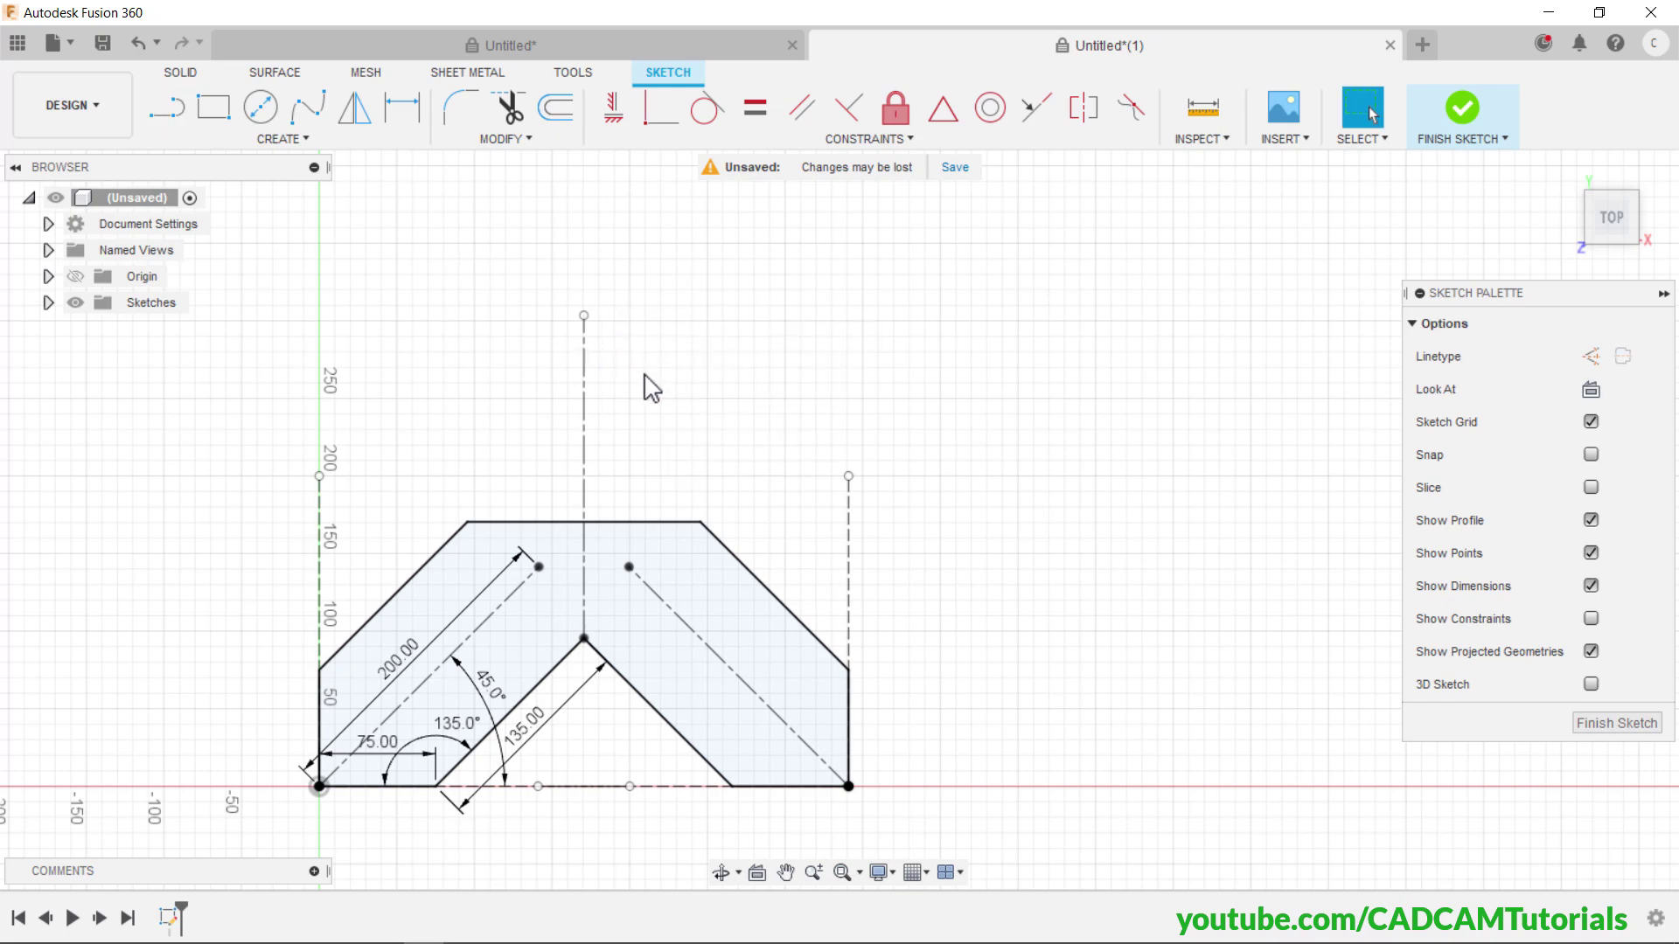
{"action": "left_click", "coordinate": [633, 525]}
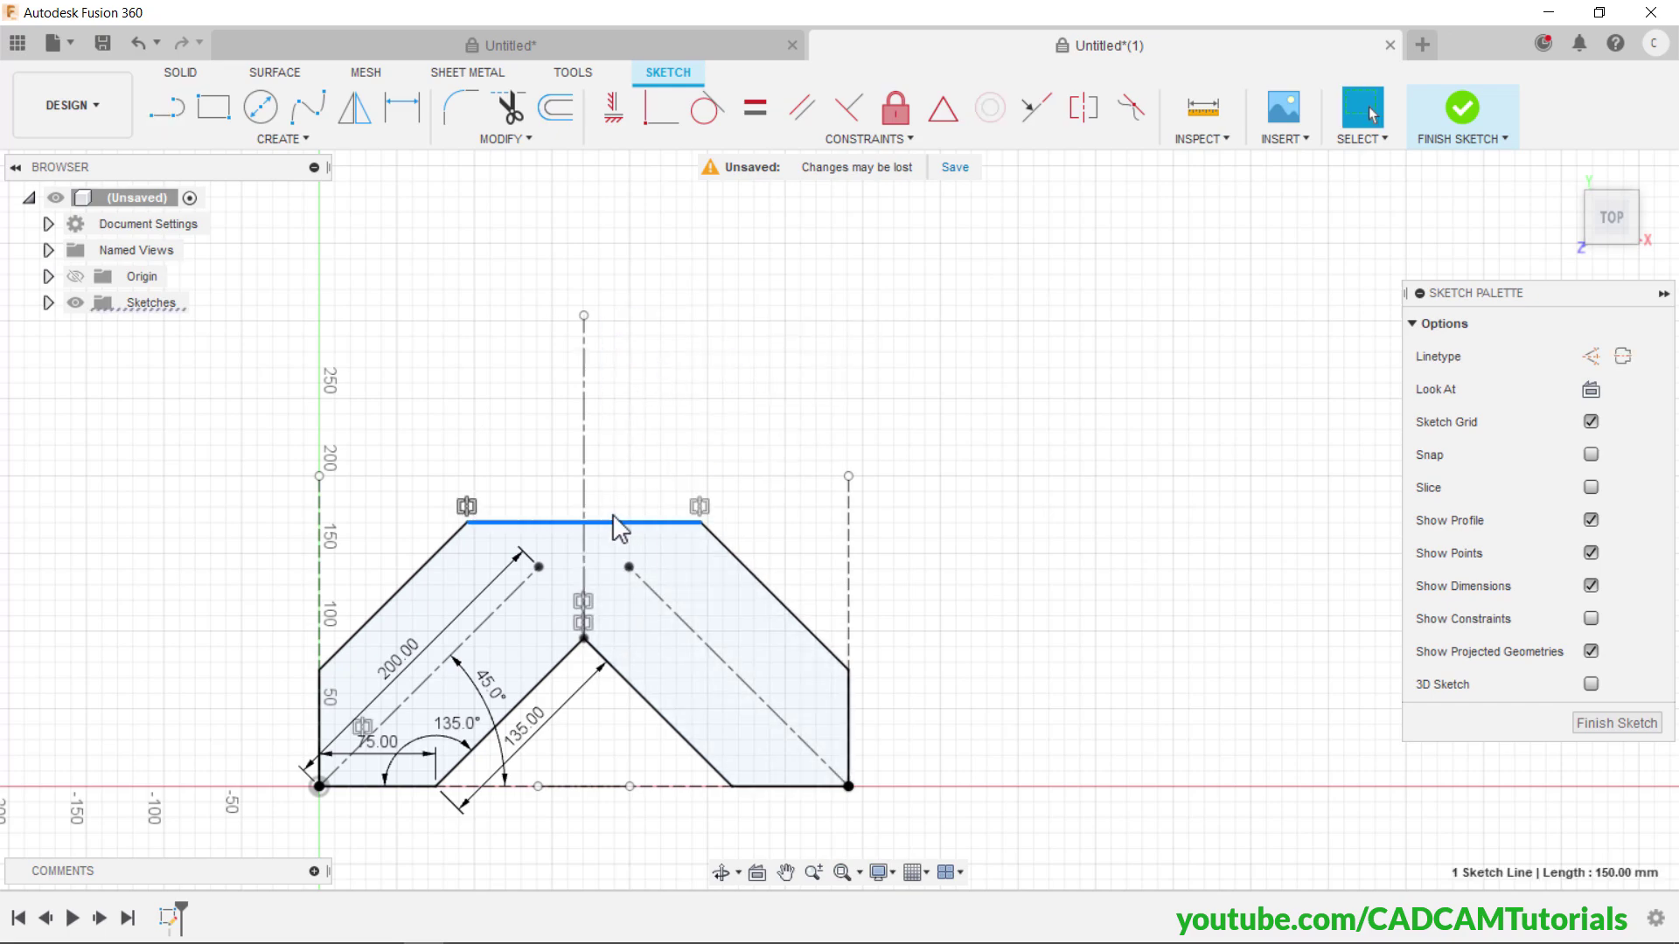
{"action": "left_click", "coordinate": [1622, 358]}
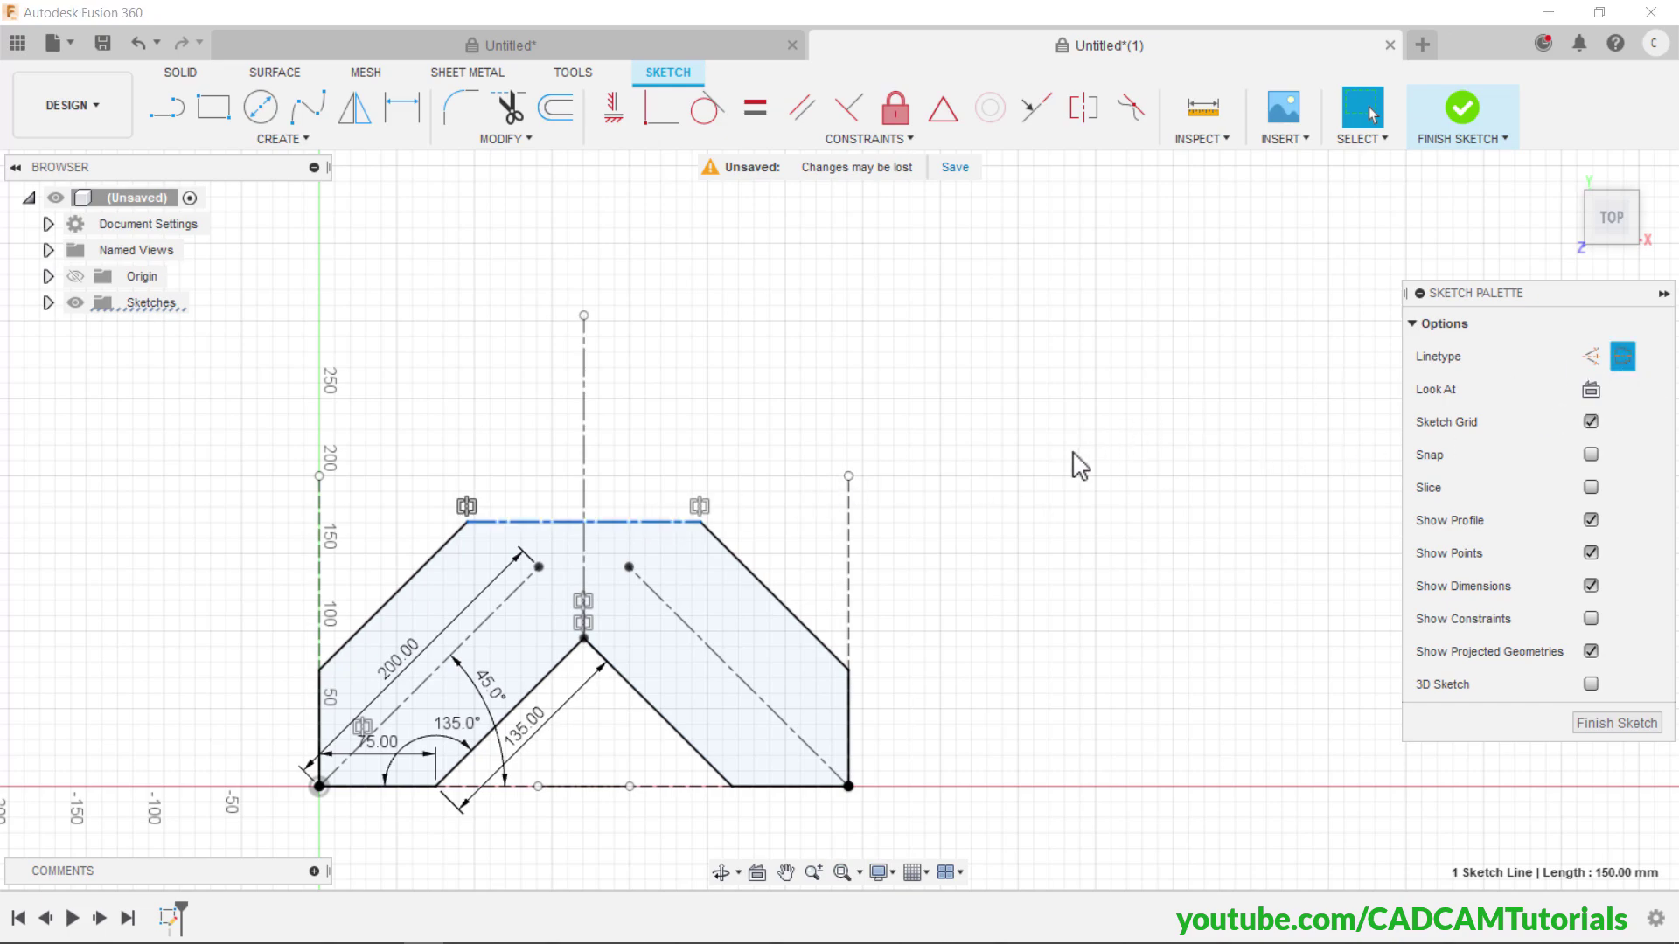
{"action": "left_click", "coordinate": [718, 401]}
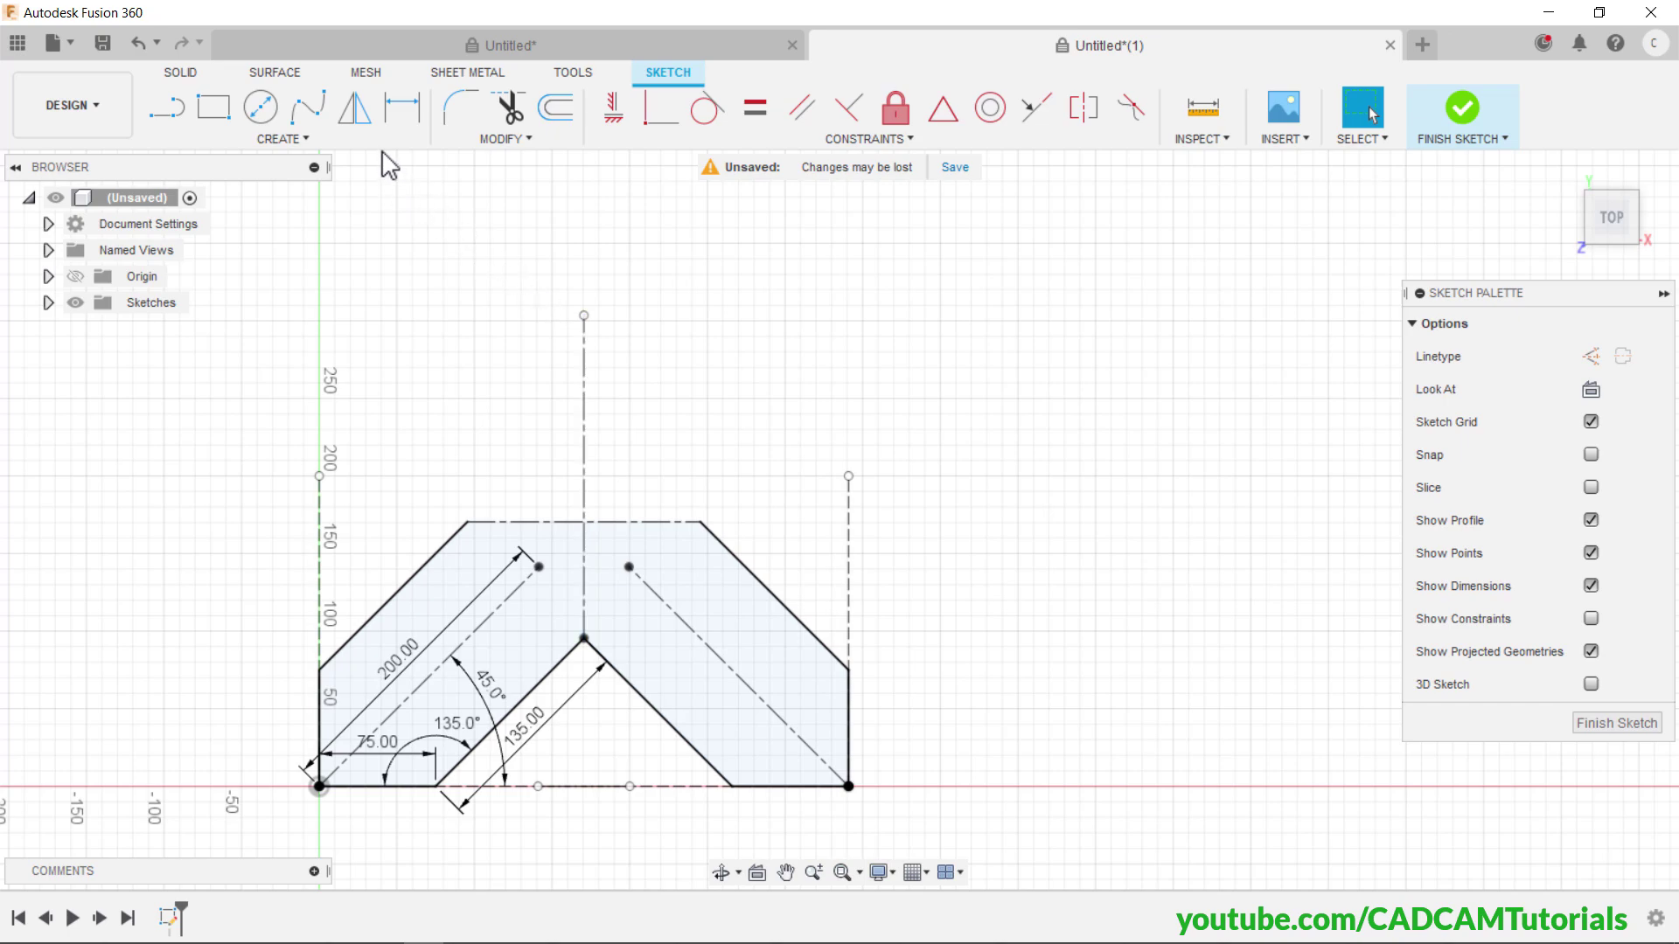
- Mirror both lower arms with their diagonal centerlines about the horizontal centerline to complete the X-shaped outline
{"action": "left_click", "coordinate": [355, 108]}
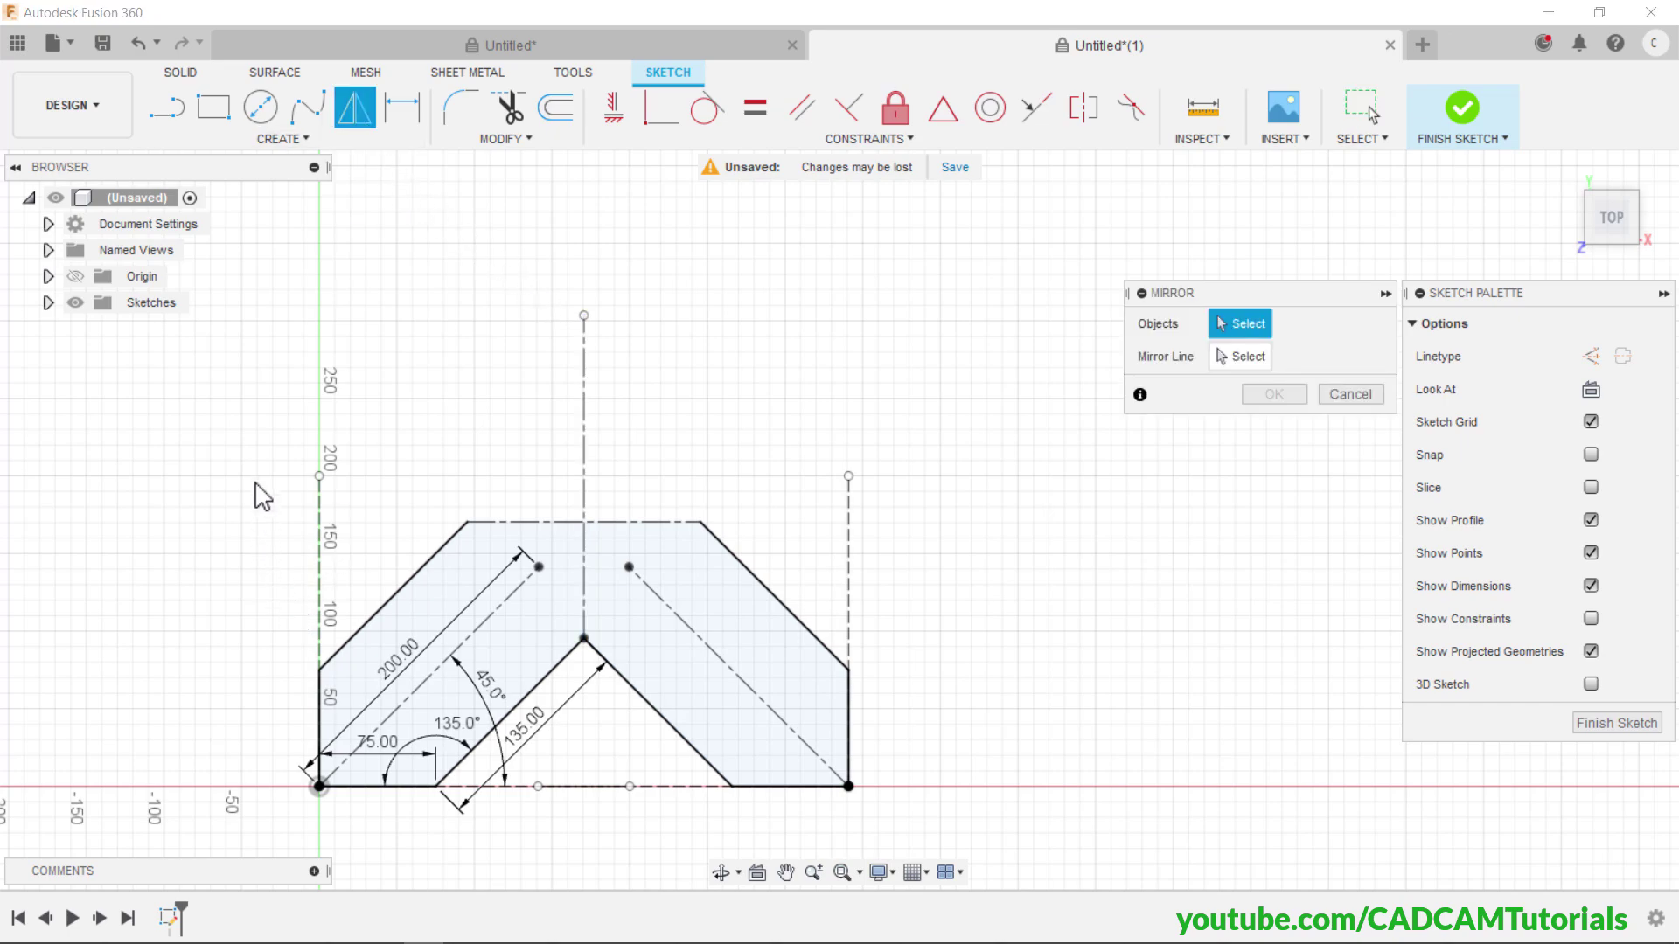
{"action": "mouse_move", "coordinate": [250, 451]}
{"action": "left_mouse_down"}
{"action": "mouse_move", "coordinate": [778, 769]}
{"action": "mouse_move", "coordinate": [925, 829]}
{"action": "left_mouse_up"}
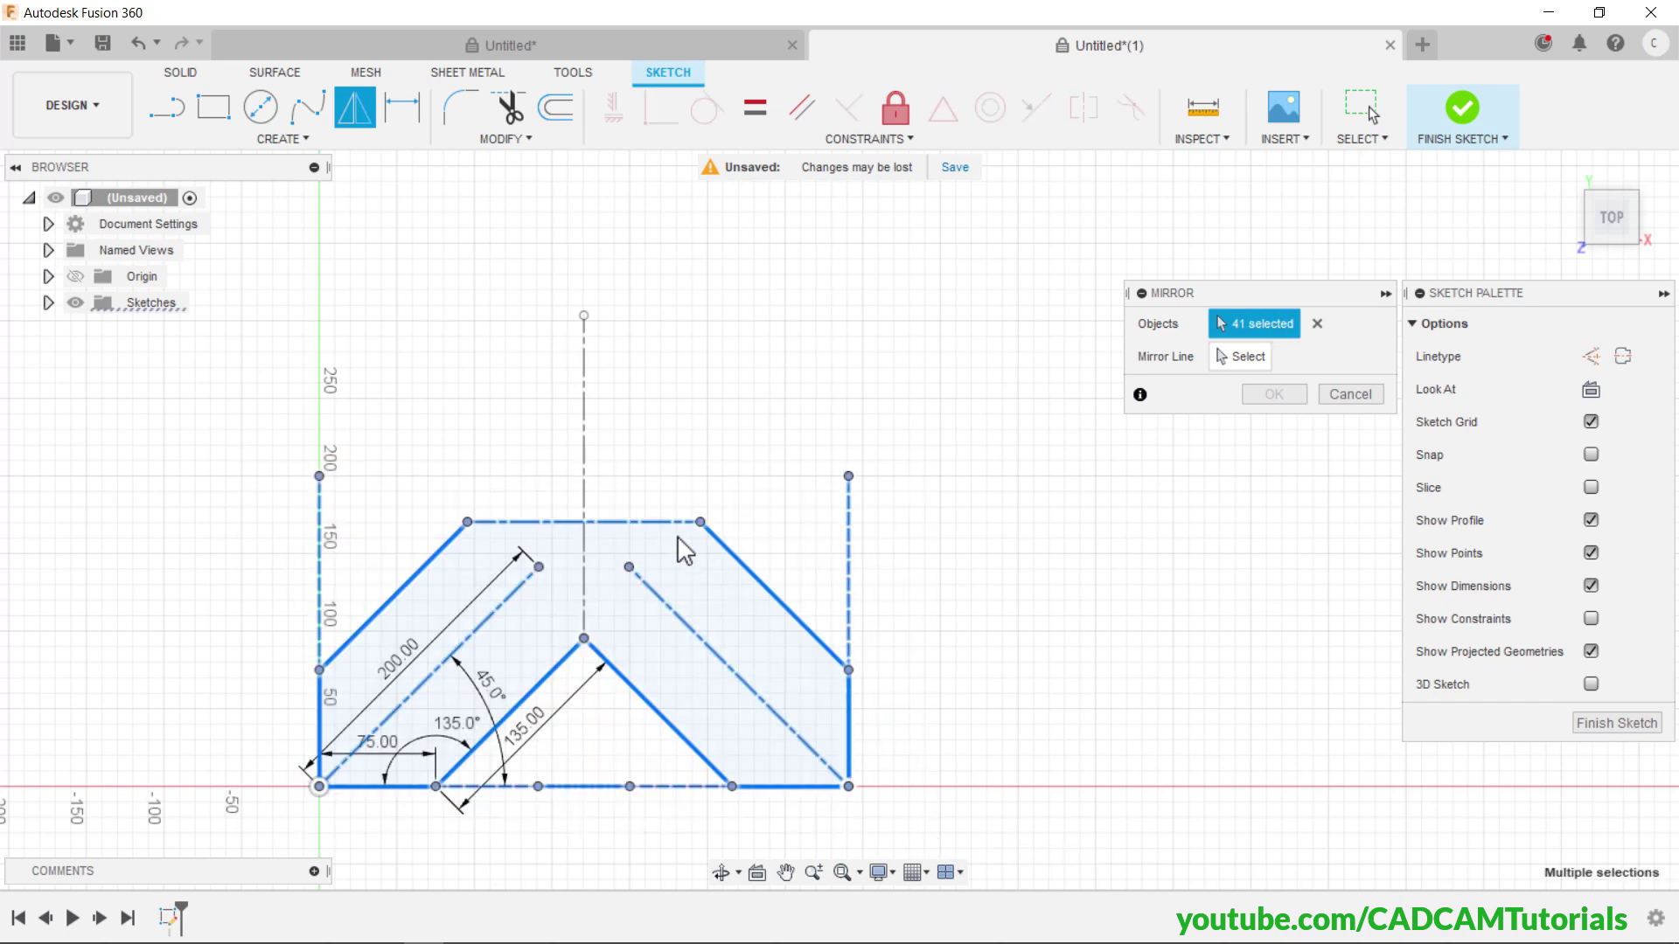
{"action": "left_click", "coordinate": [627, 522]}
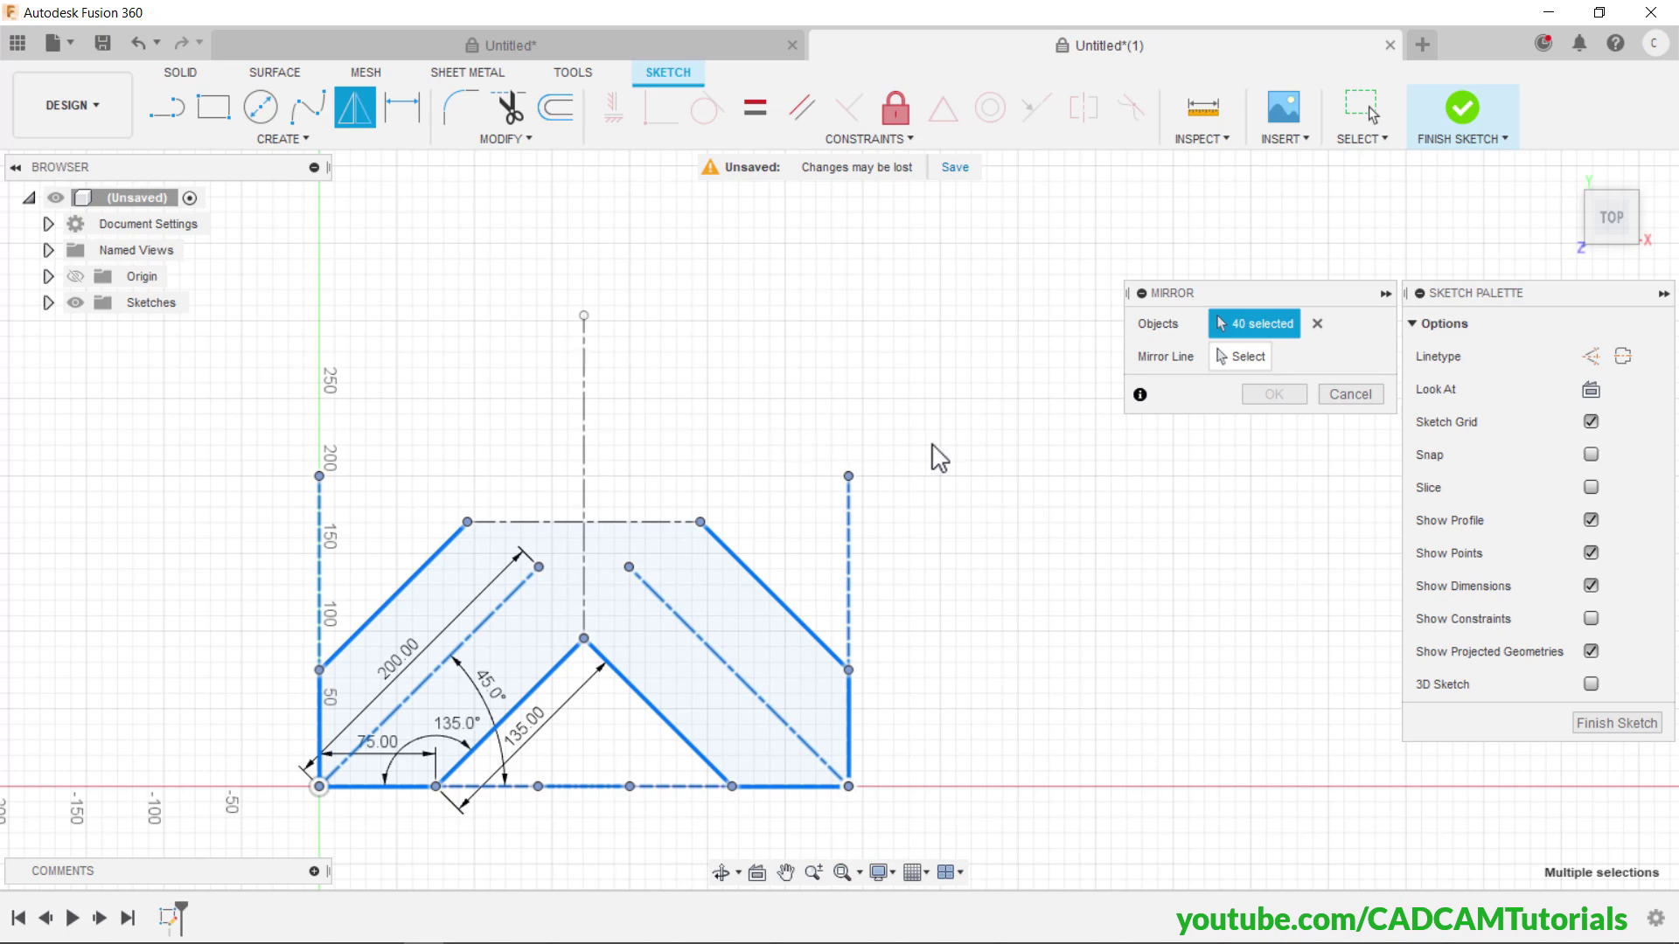
{"action": "left_click", "coordinate": [1246, 355]}
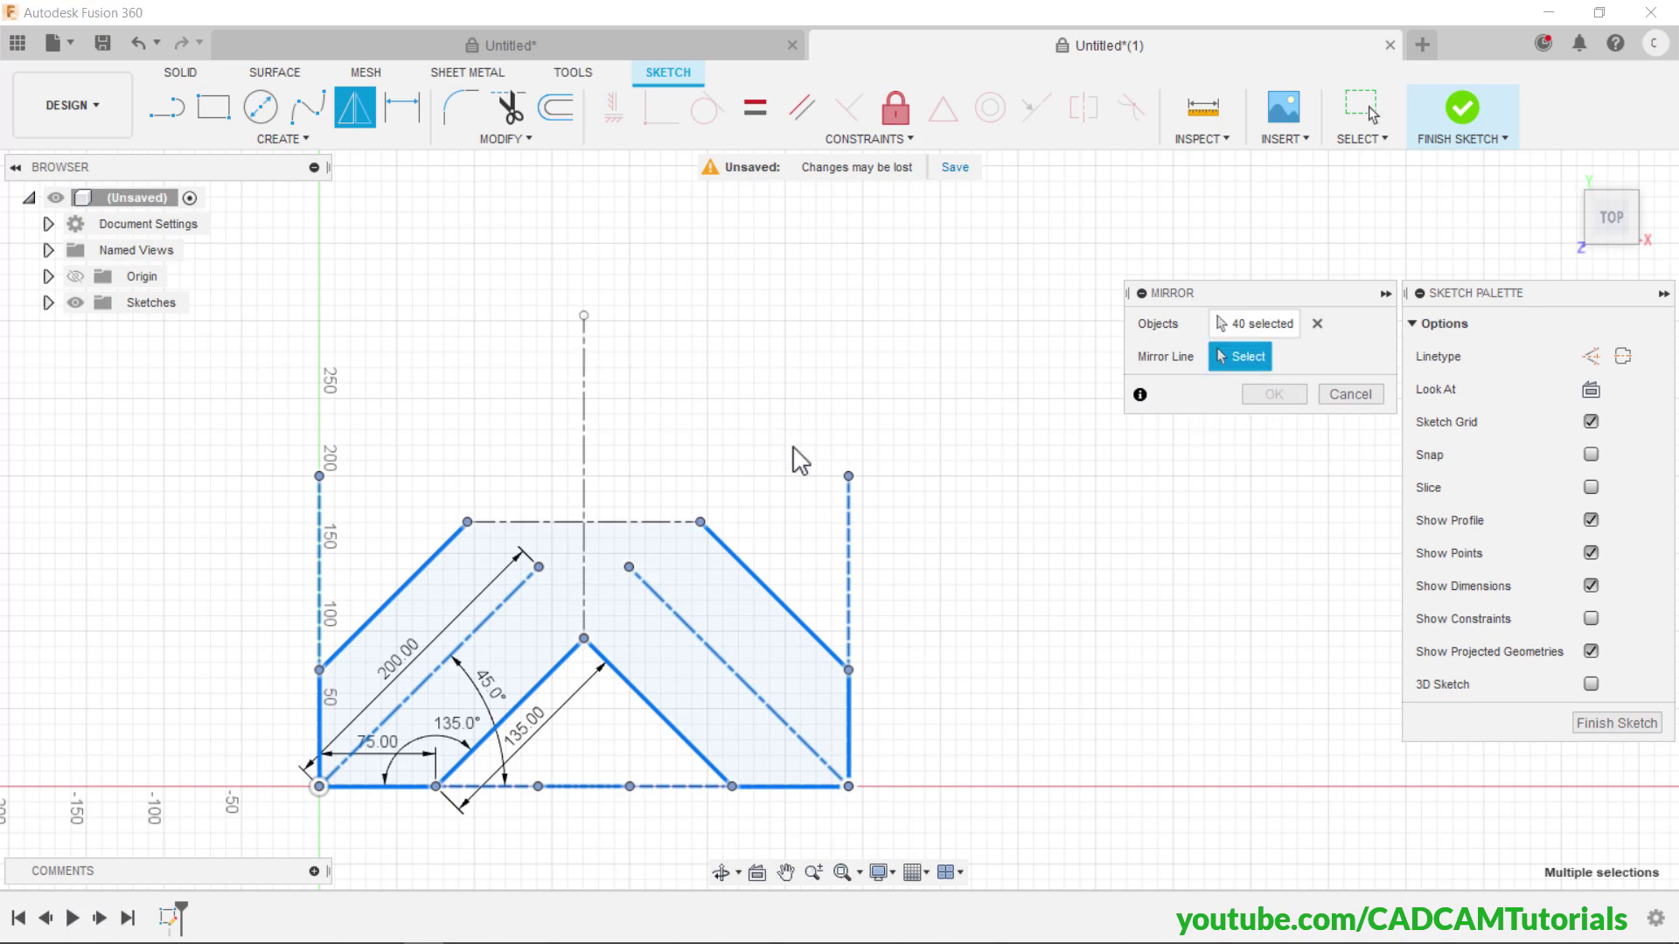
{"action": "left_click", "coordinate": [611, 522]}
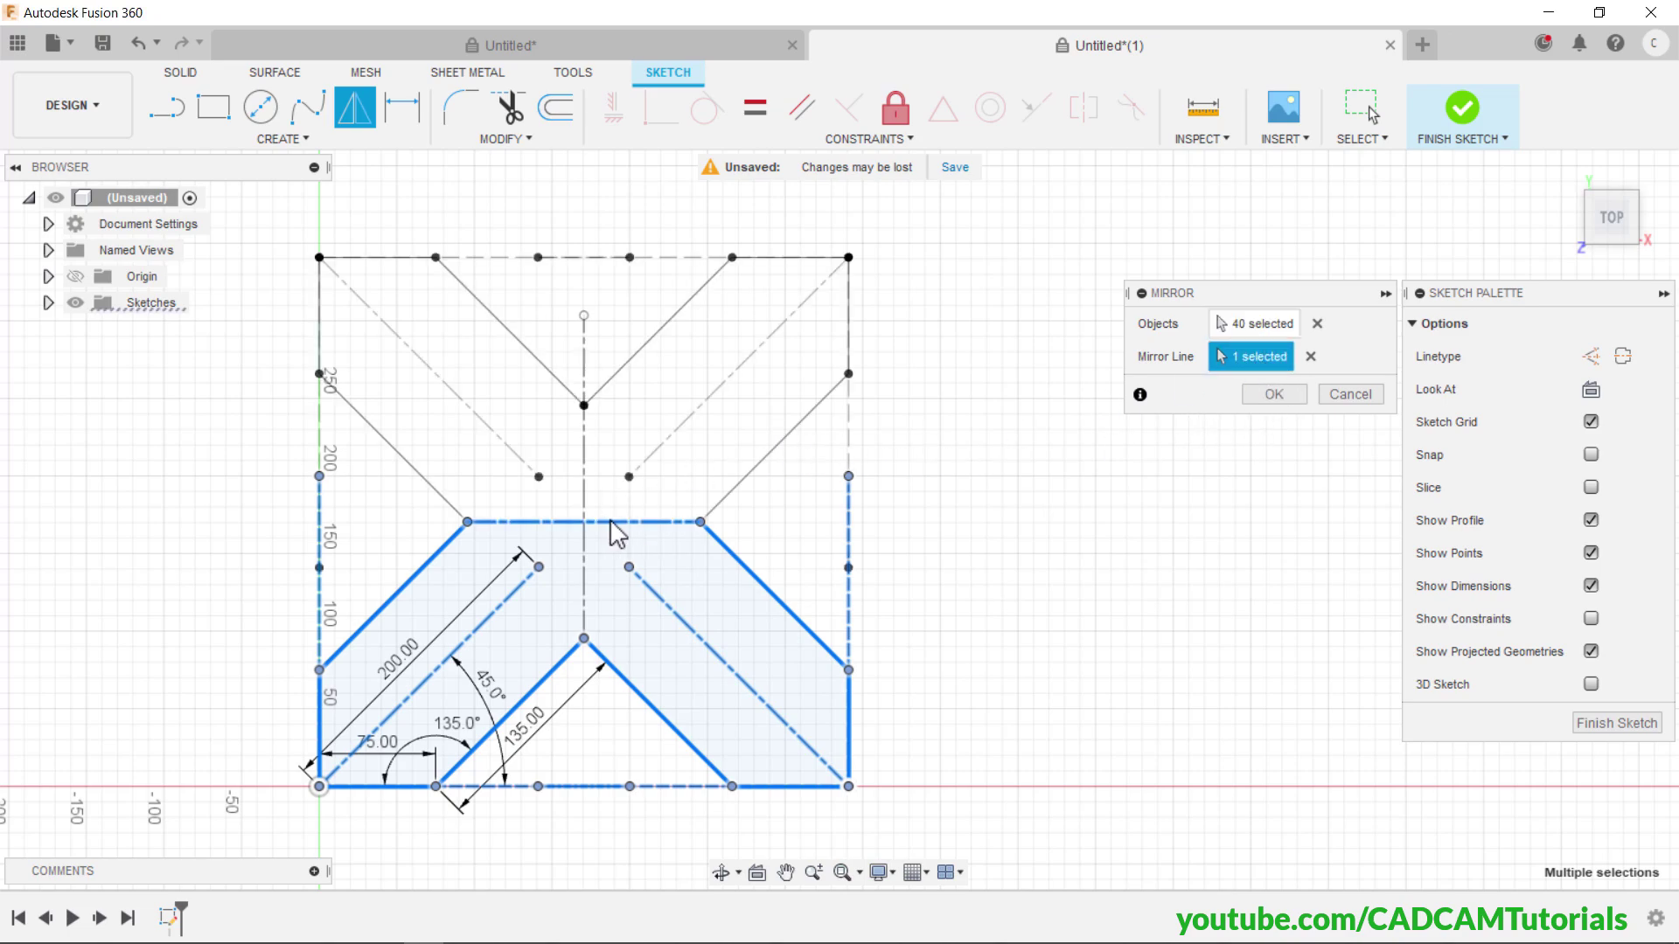
{"action": "left_click", "coordinate": [1275, 395]}
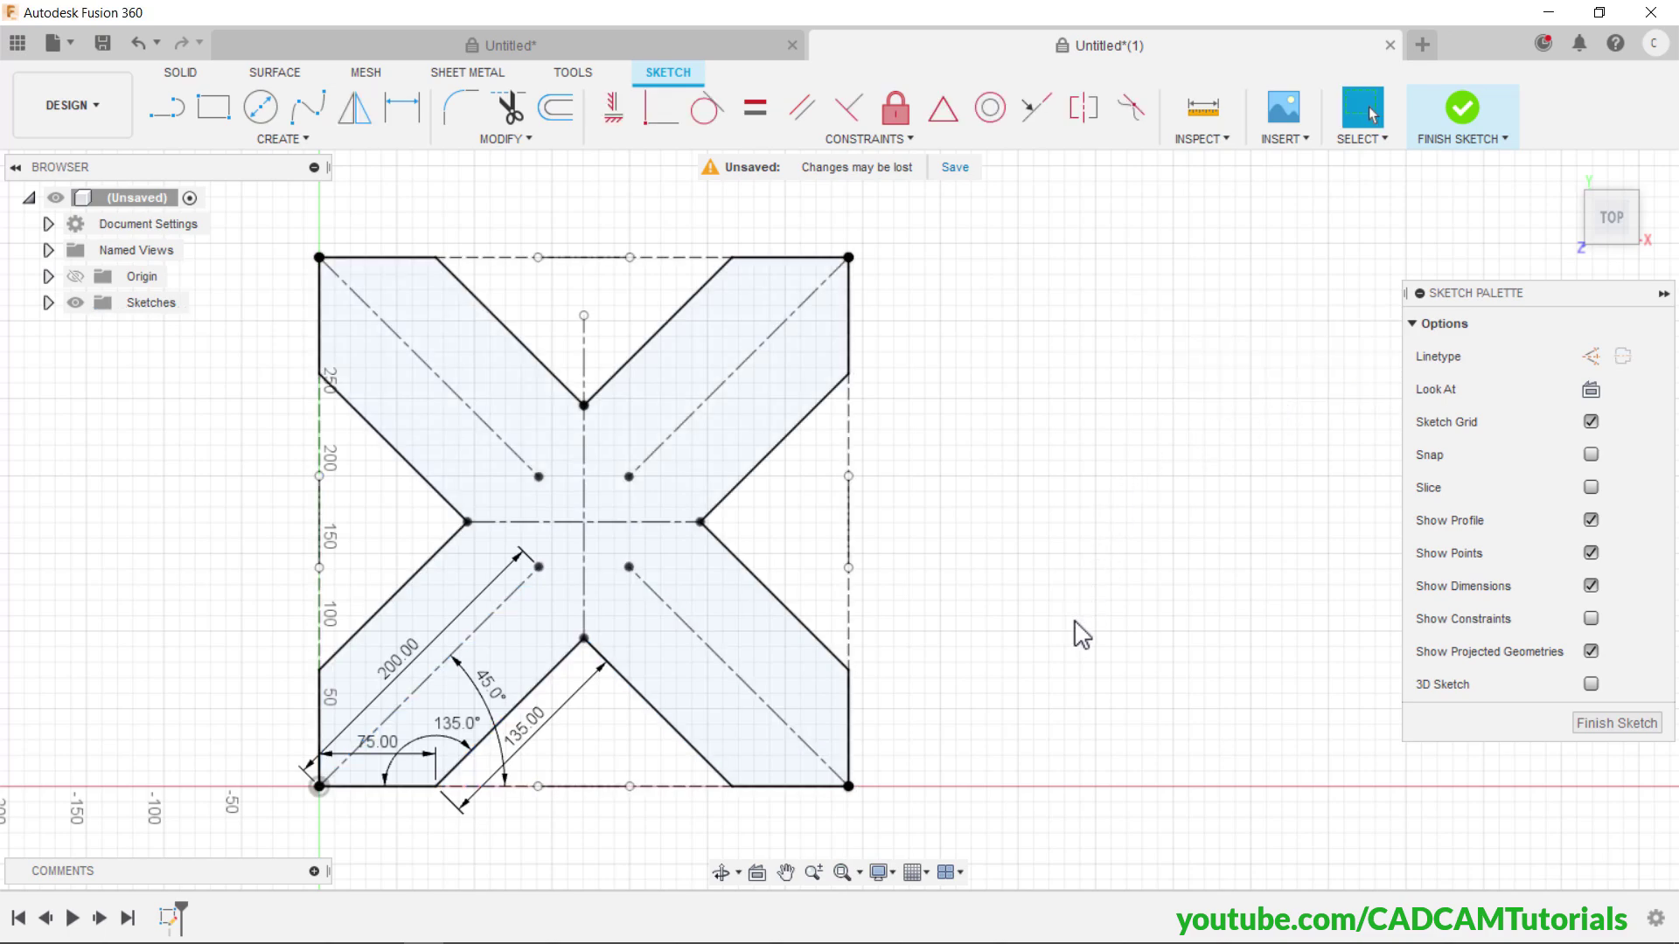
- Check the circle sizes in the PDF drawing and draw a 120 mm diameter circle at the X-shaped plate's center
{"action": "key", "text": "alt+Tab"}
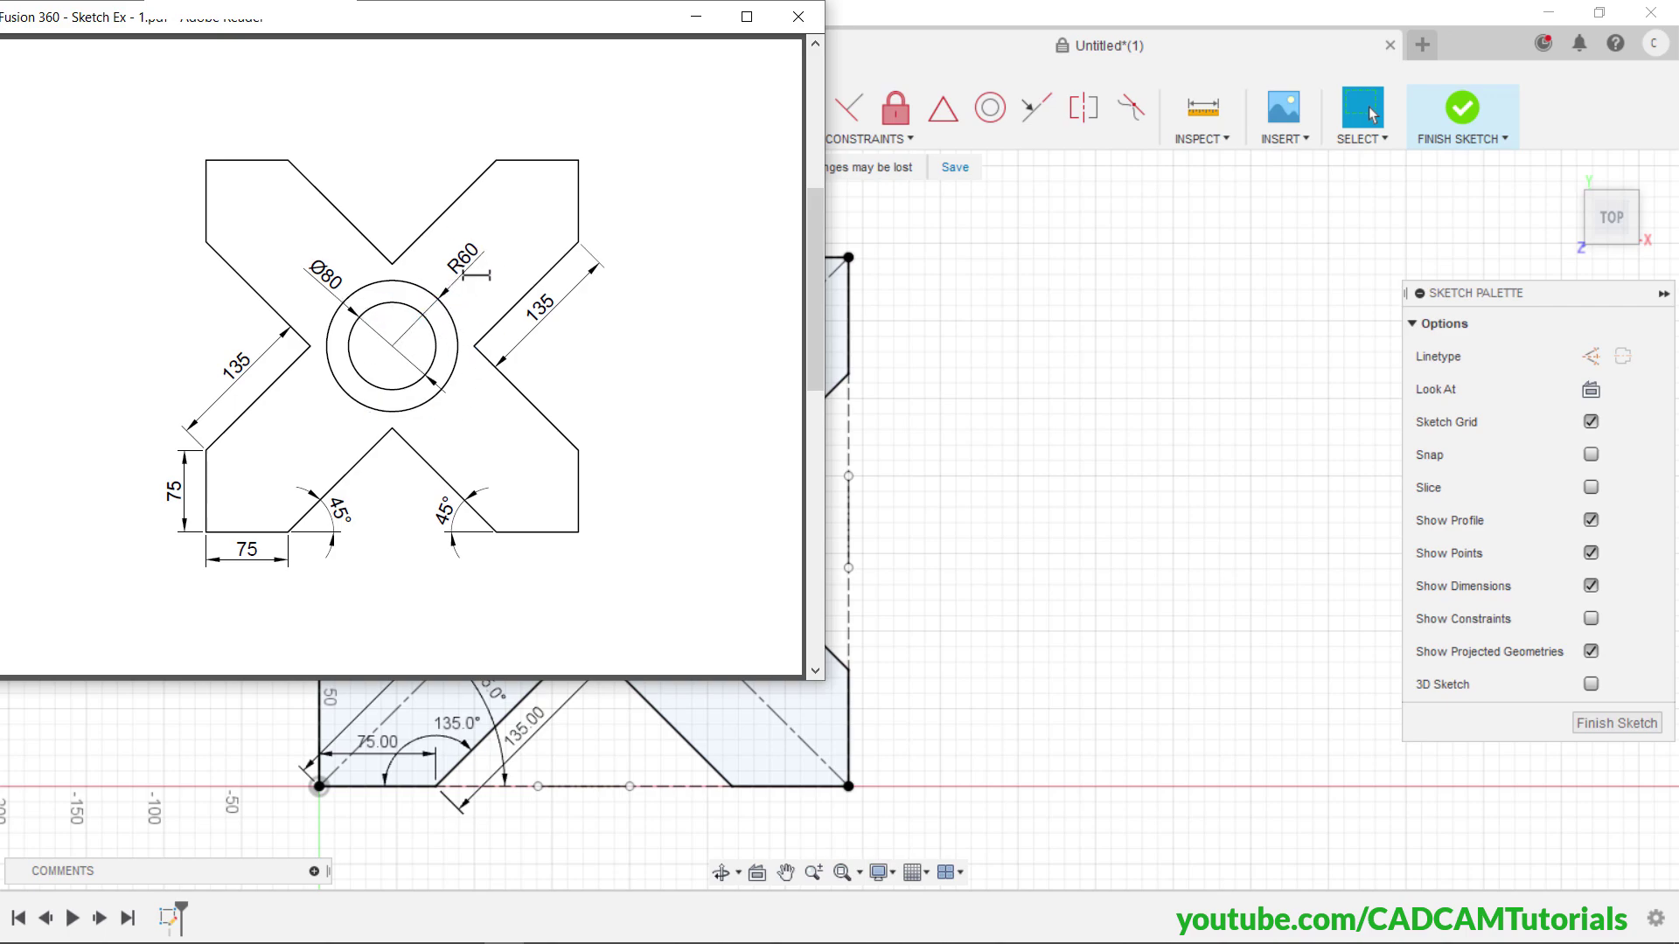
{"action": "left_click", "coordinate": [1065, 385]}
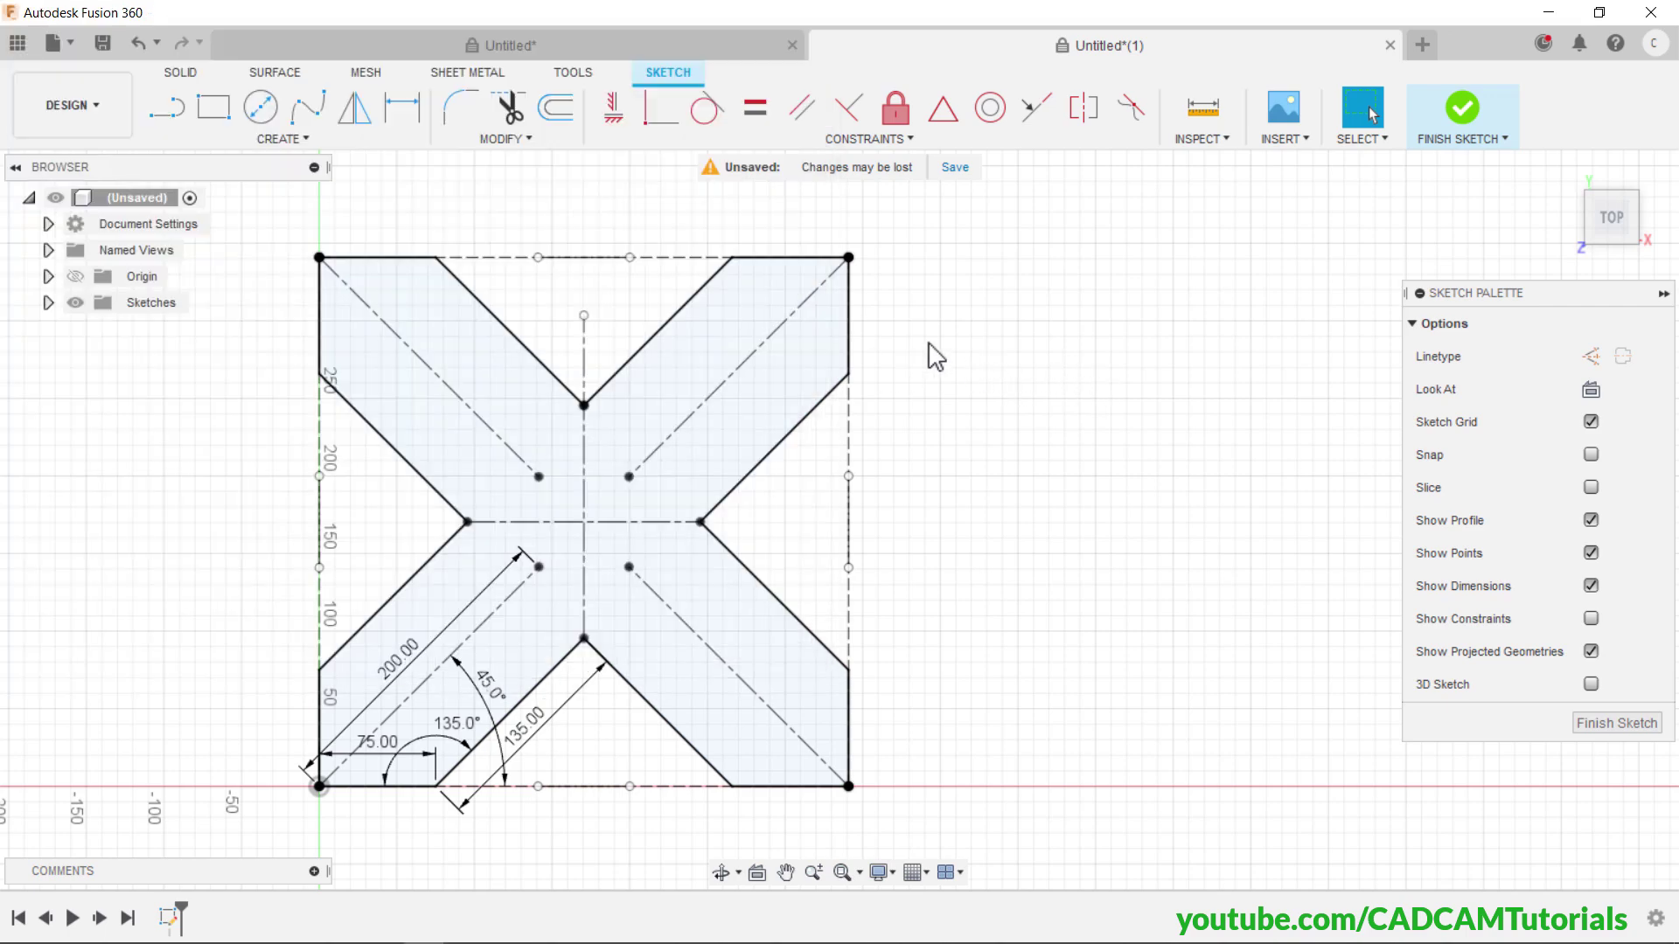
{"action": "left_click", "coordinate": [258, 108]}
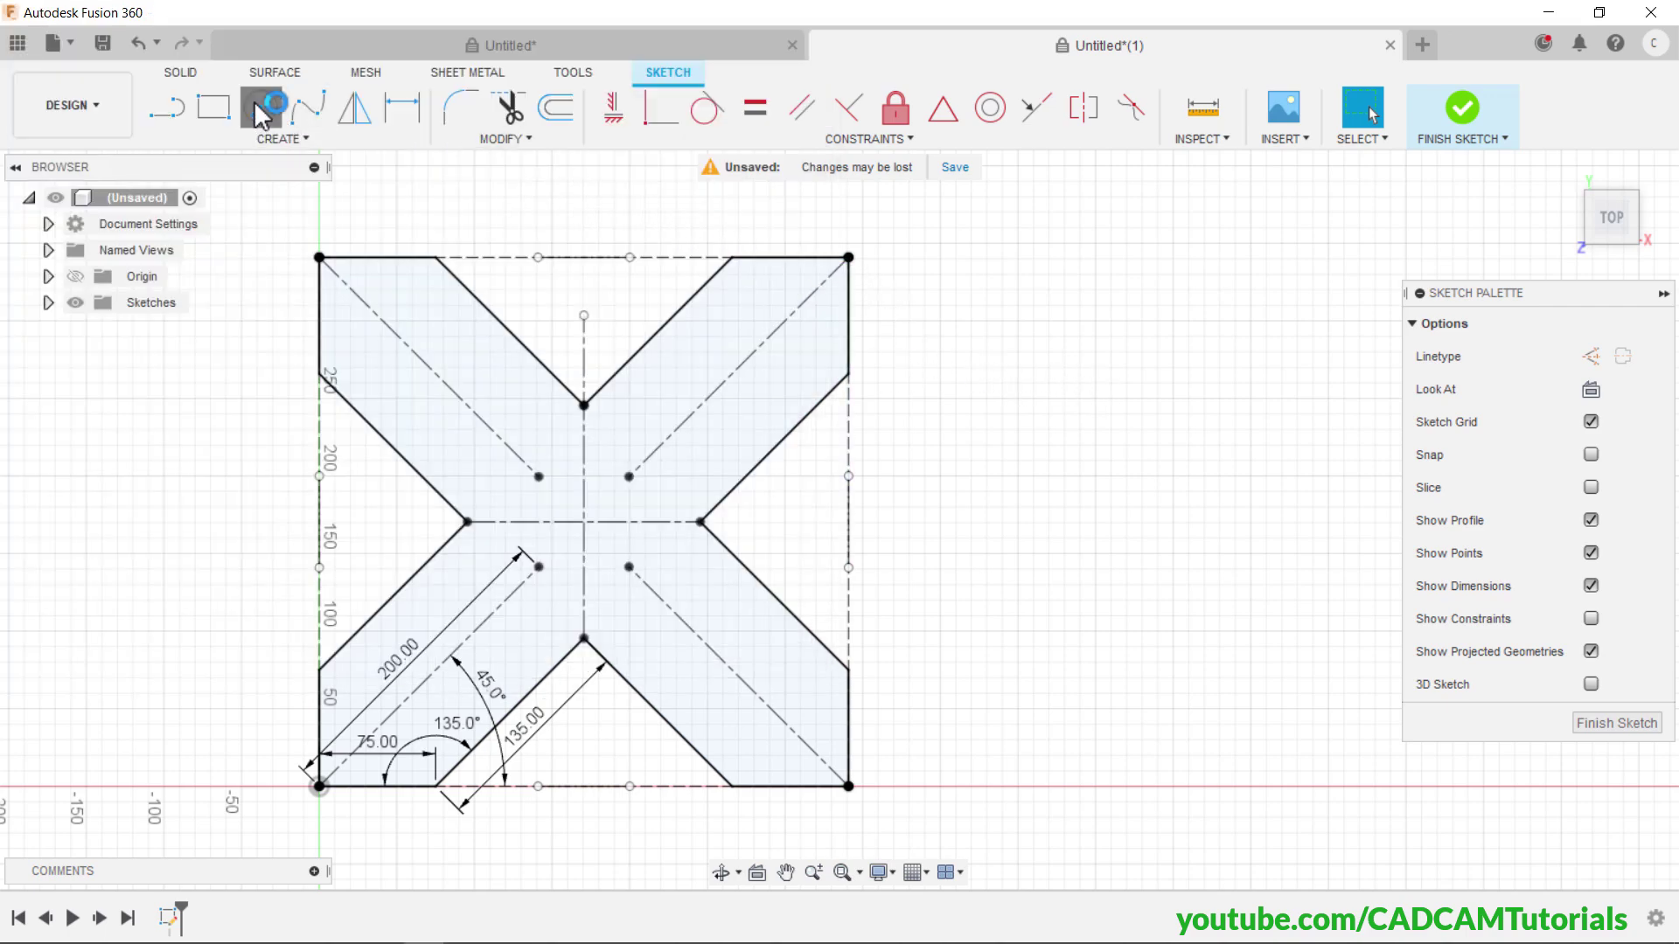
{"action": "left_click", "coordinate": [585, 523]}
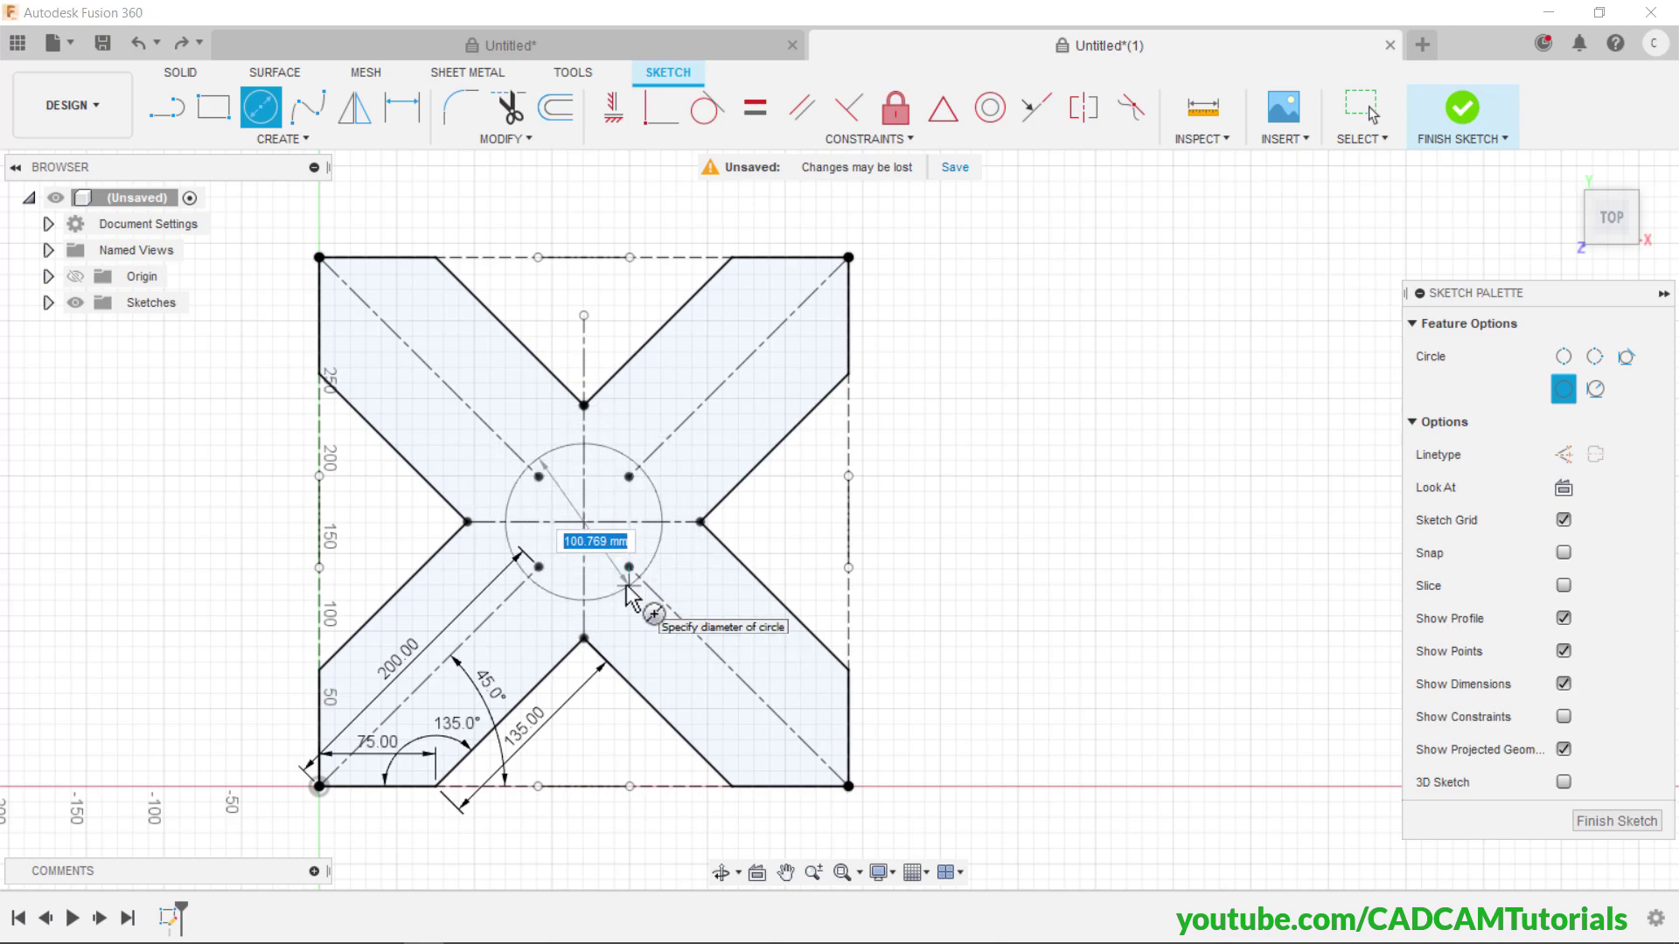
{"action": "type", "text": "120"}
{"action": "key", "text": "Return"}
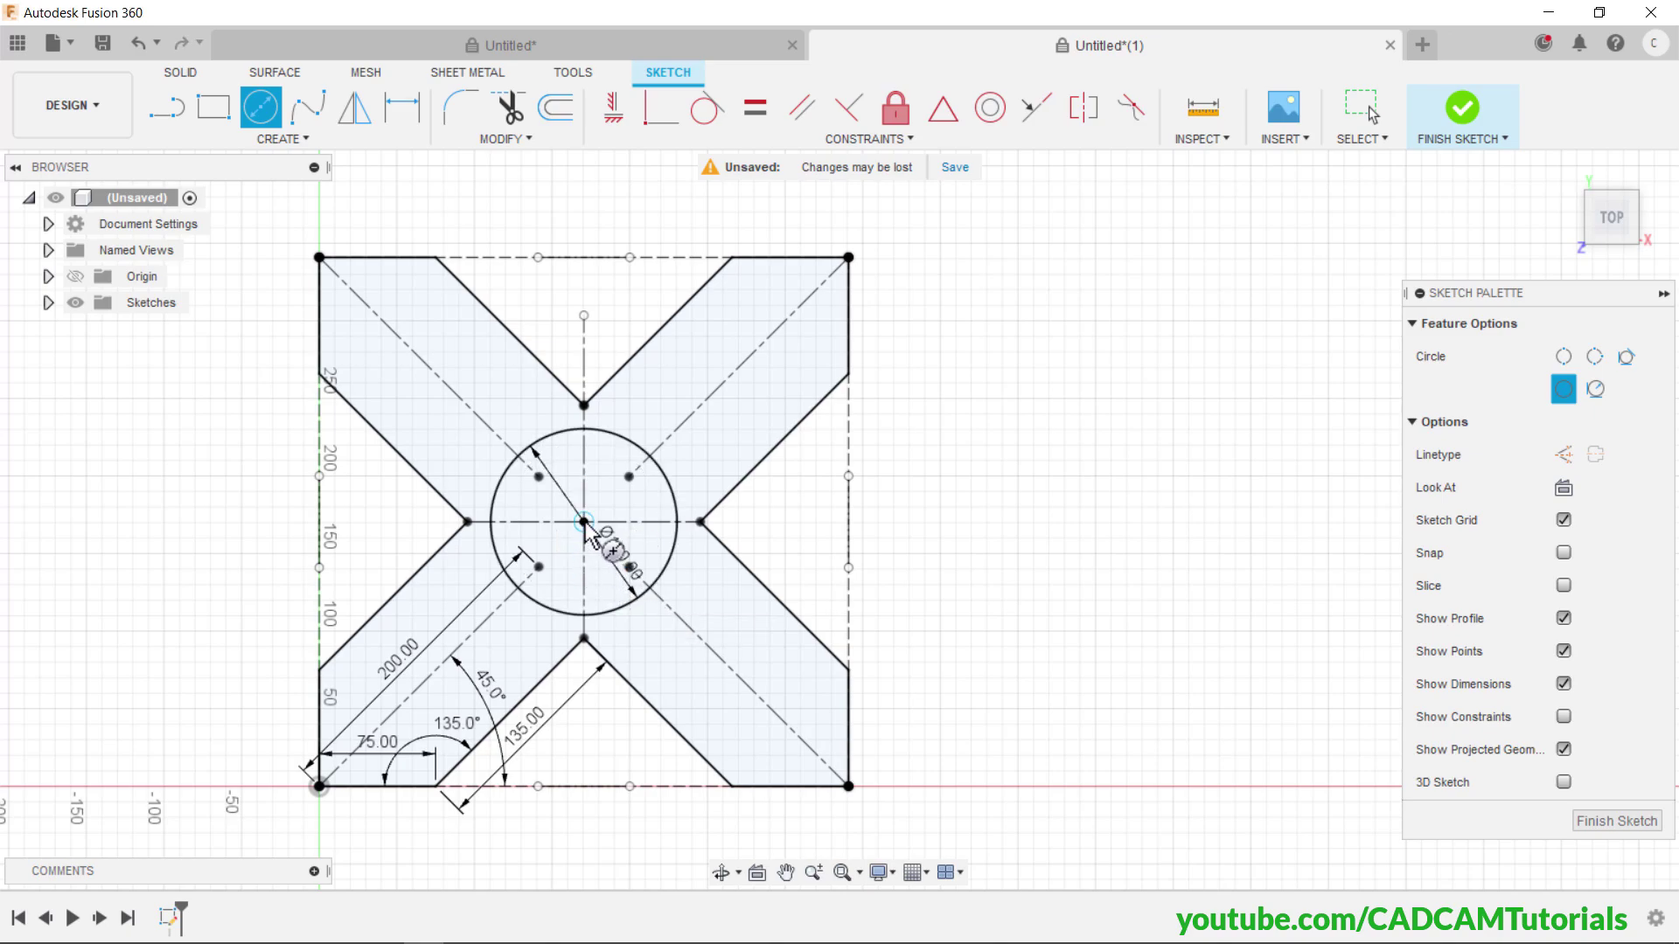
- Draw a concentric 80 mm diameter circle inside the 120 mm circle
{"action": "left_click", "coordinate": [584, 522]}
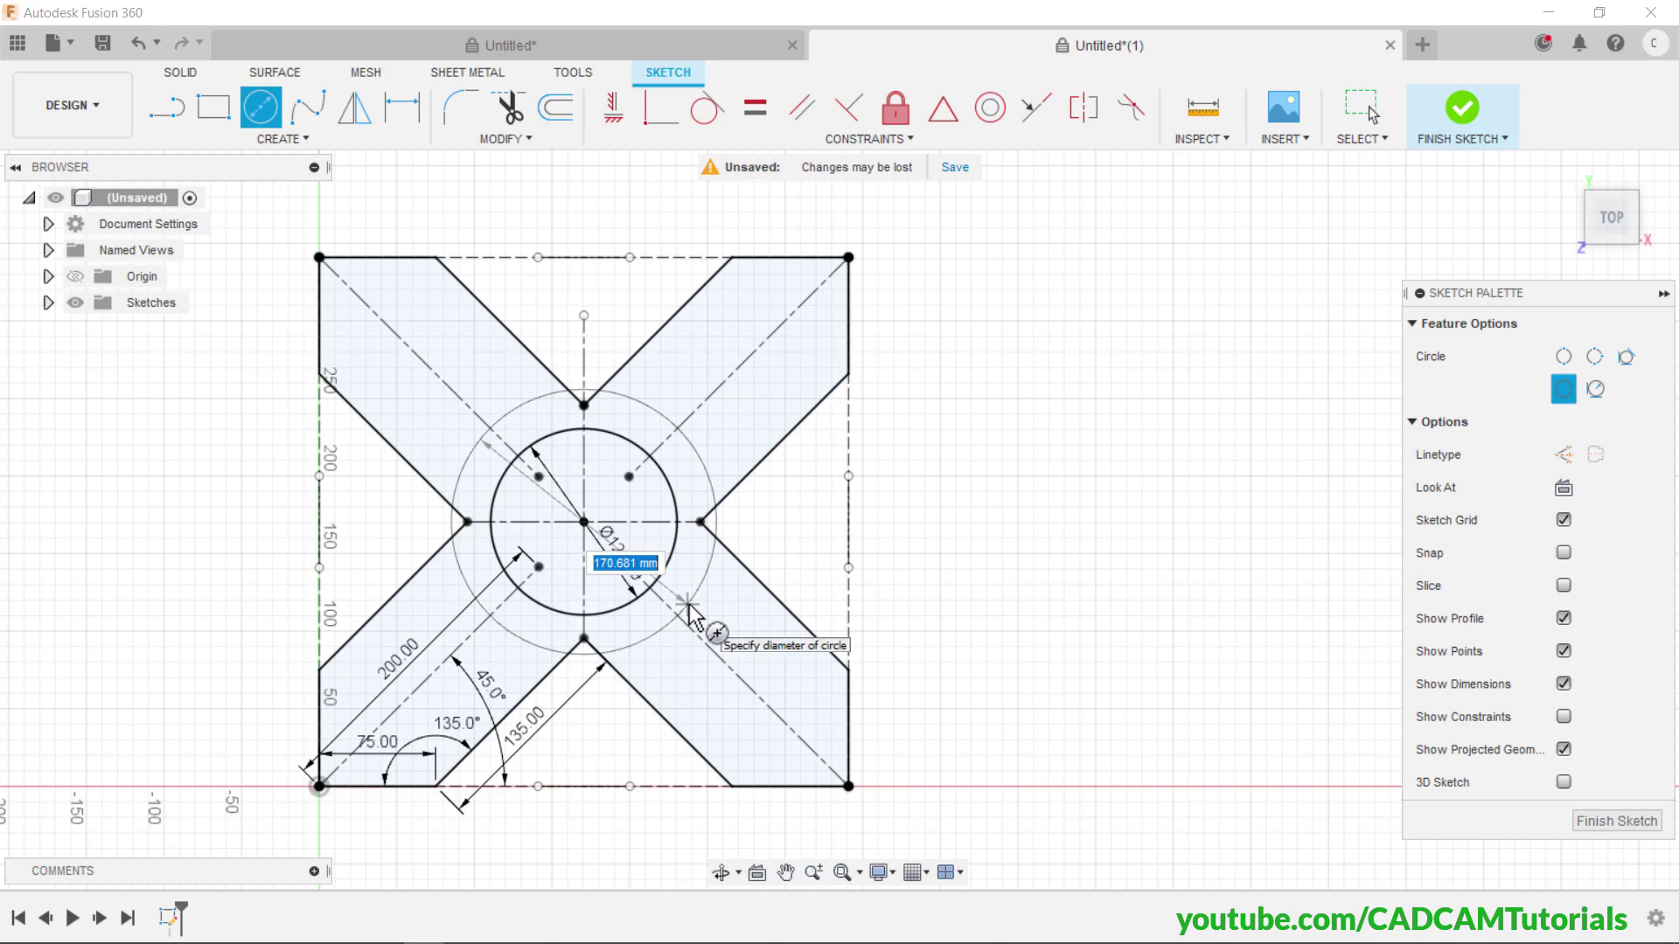
{"action": "type", "text": "80"}
{"action": "key", "text": "Return"}
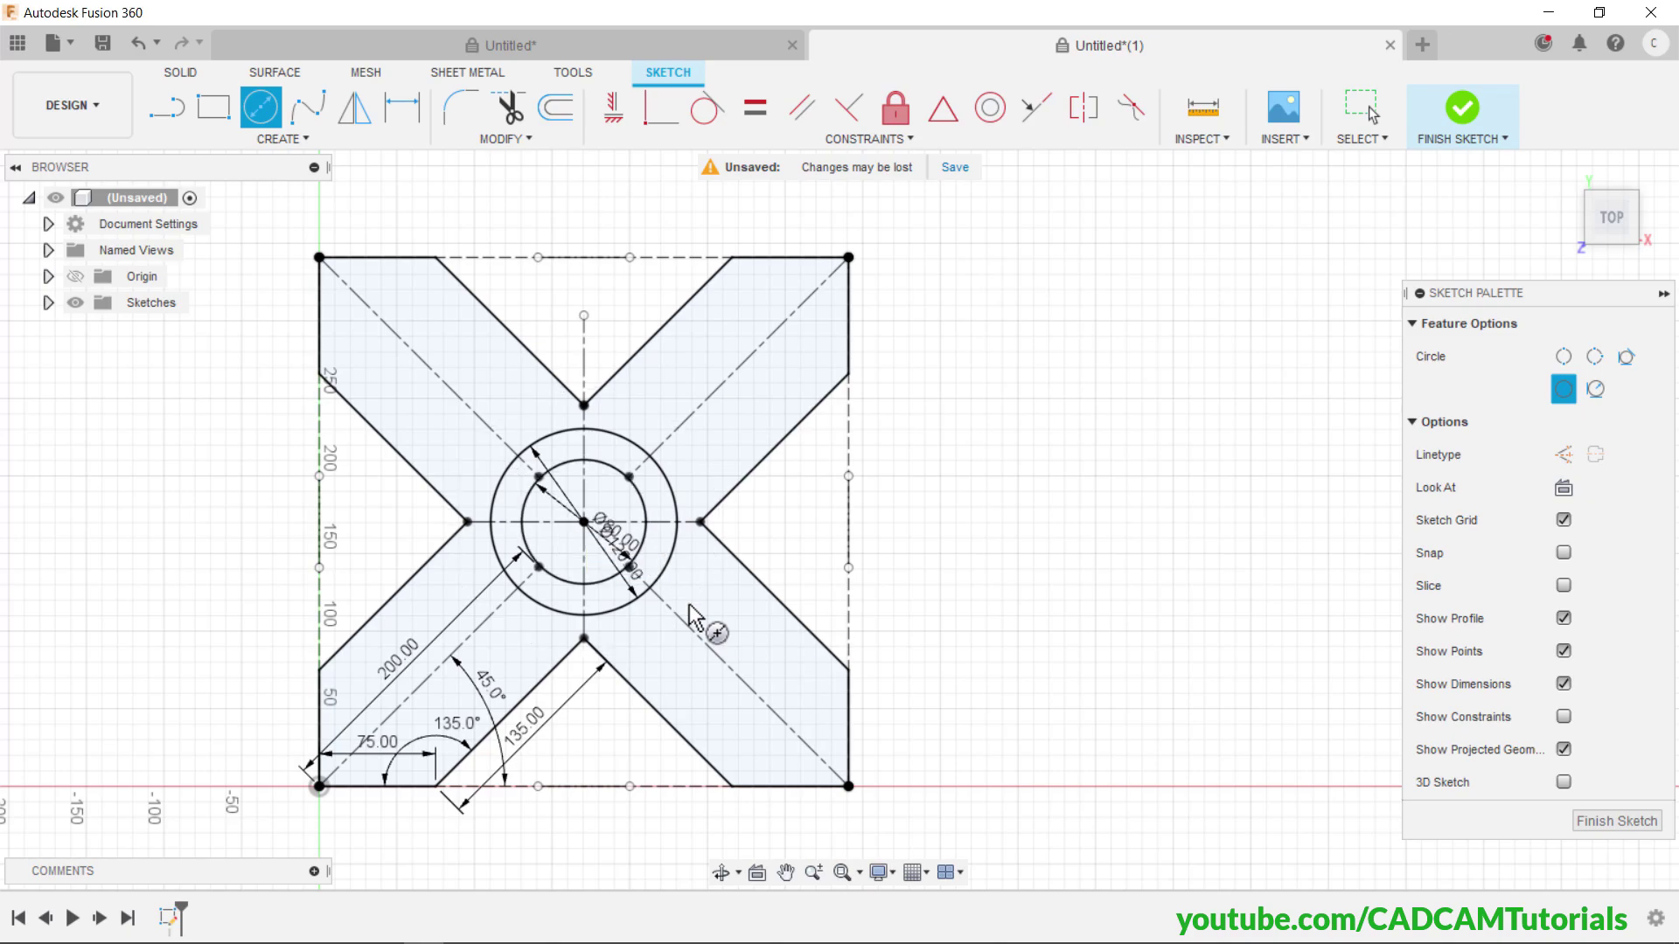
{"action": "right_click", "coordinate": [986, 450]}
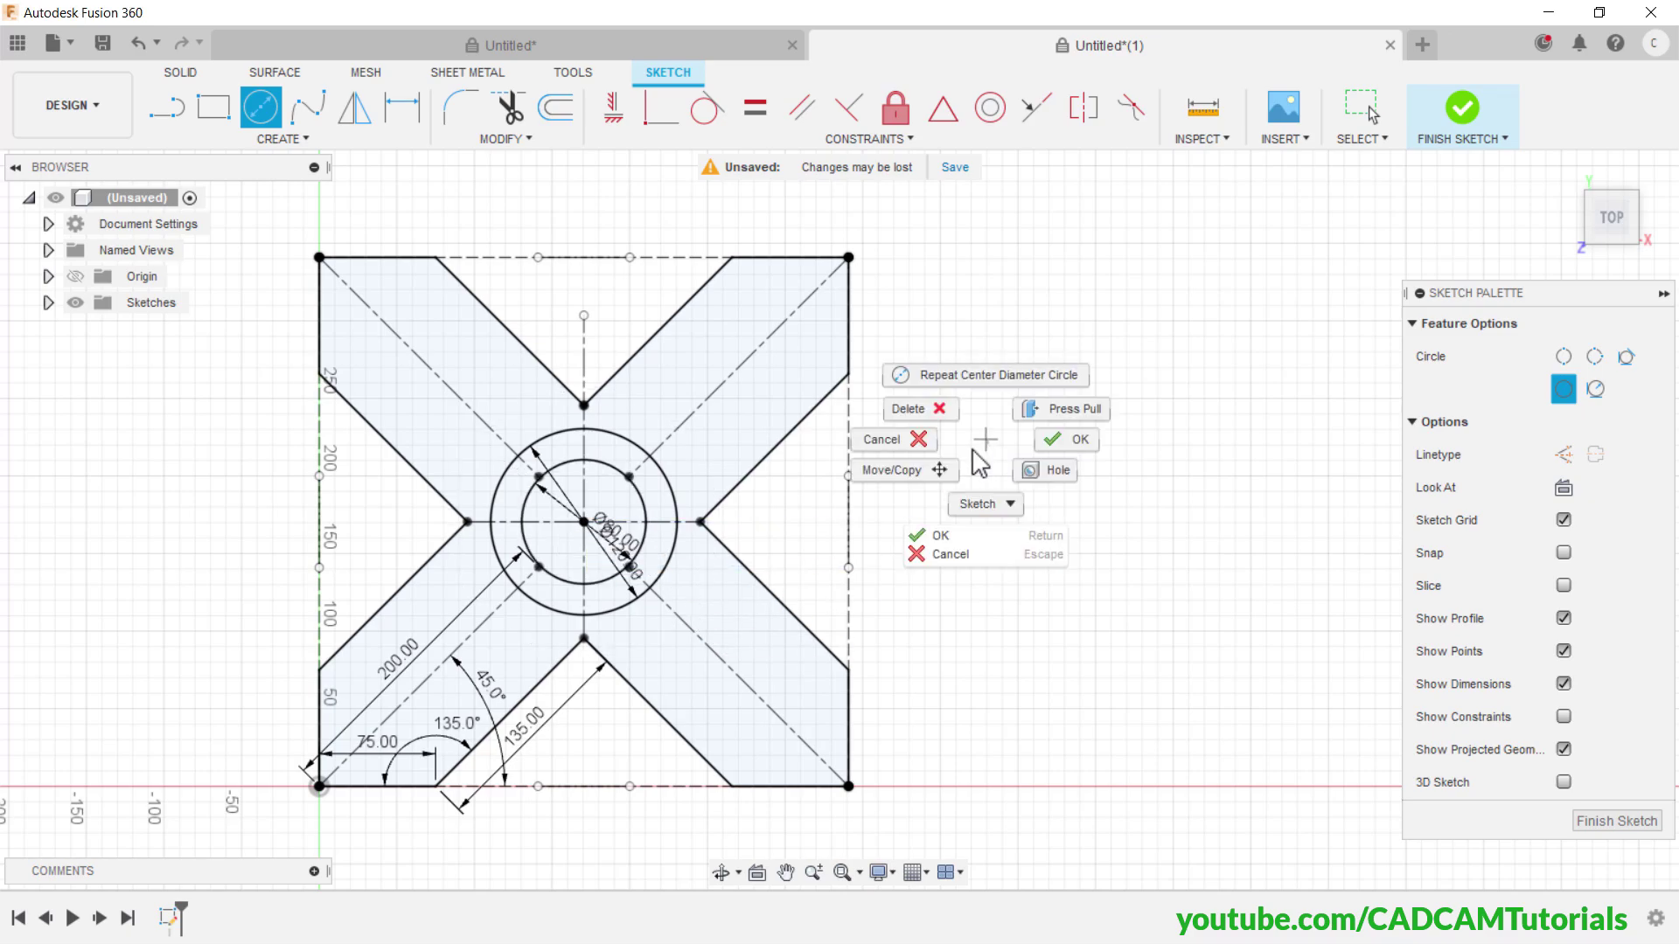
{"action": "left_click", "coordinate": [874, 439]}
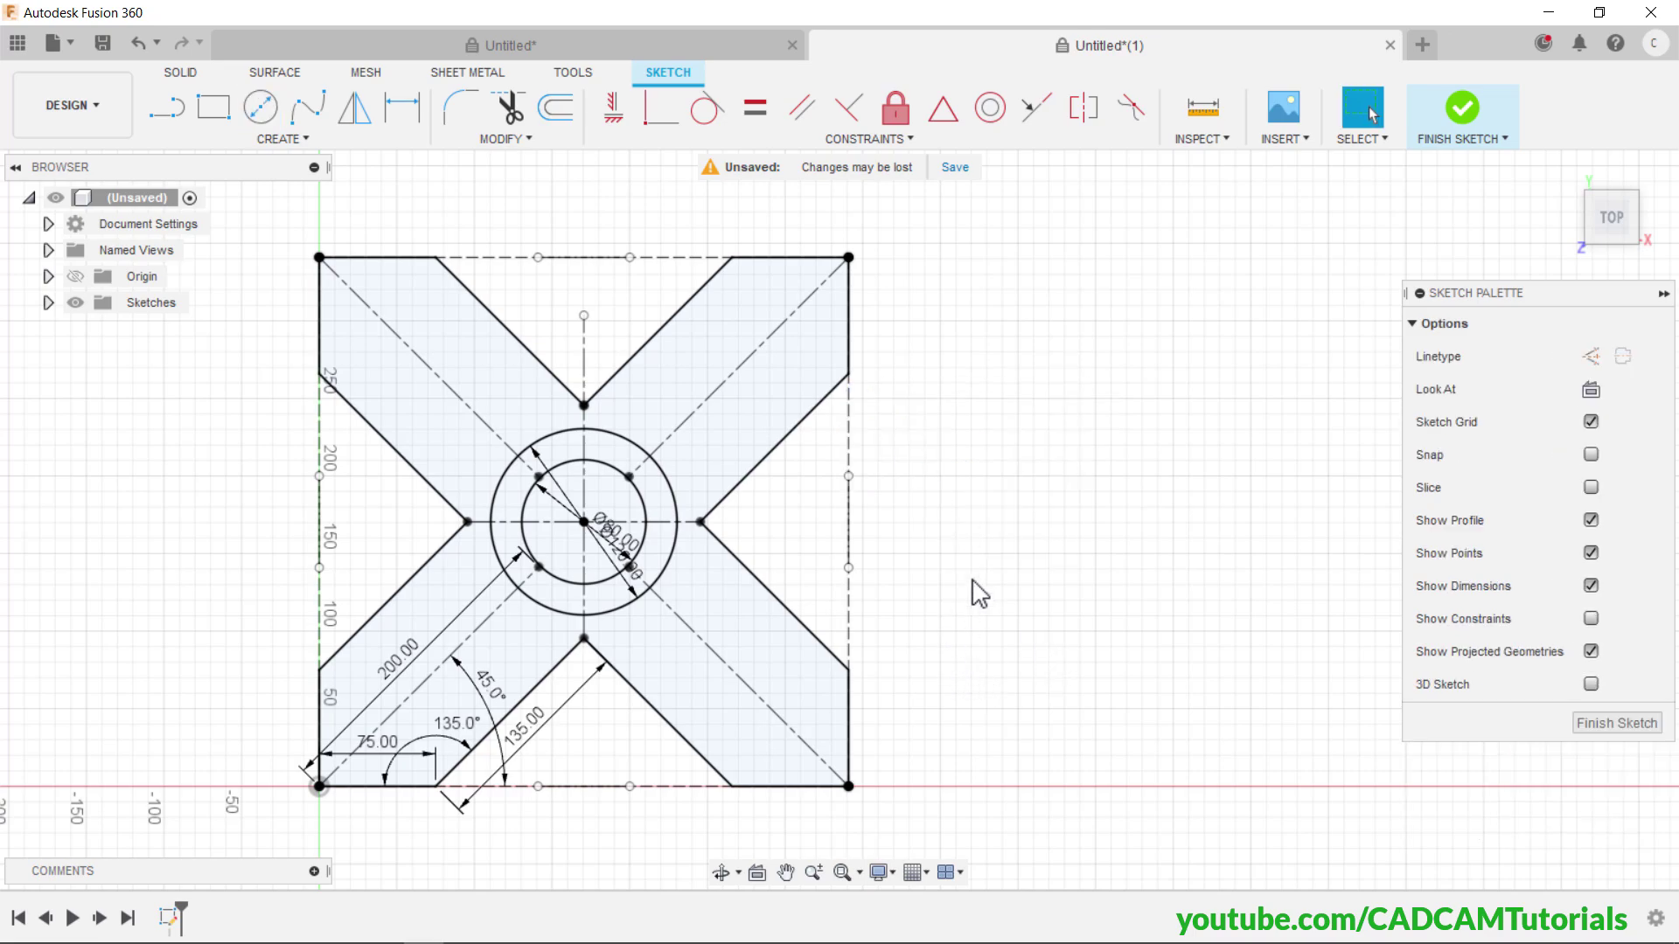
- Create a new design and examine the next PDF practice drawing, the three-hole lever with the 225 and 300 mm arms
{"action": "left_click", "coordinate": [1418, 49]}
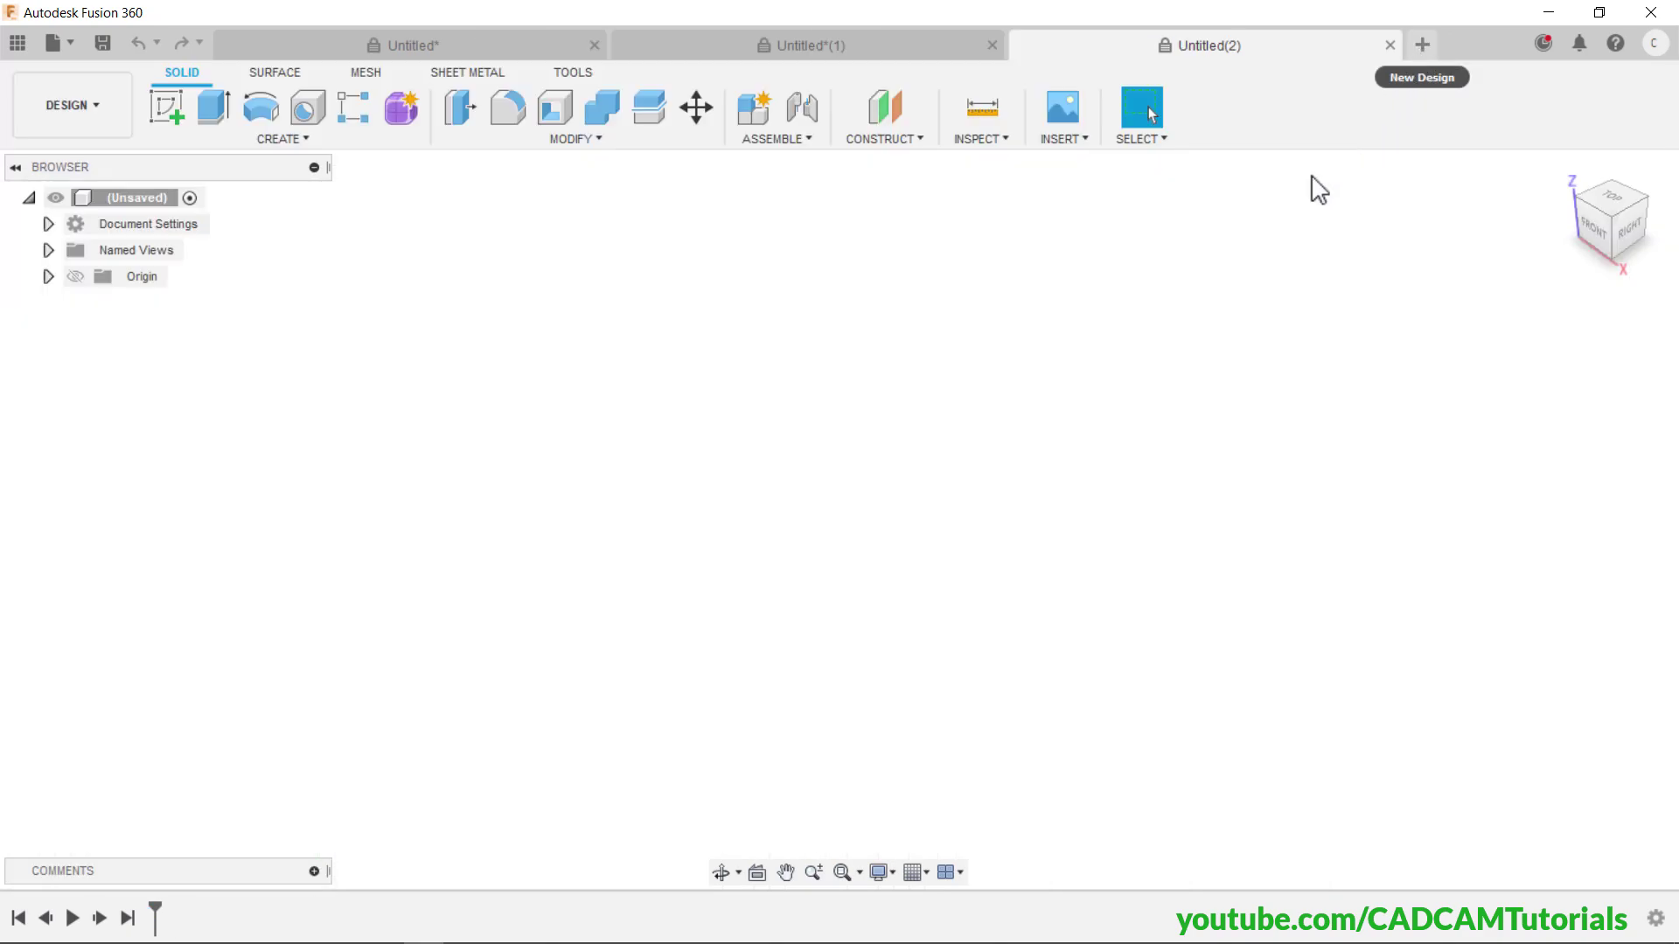
{"action": "key", "text": "alt+Tab"}
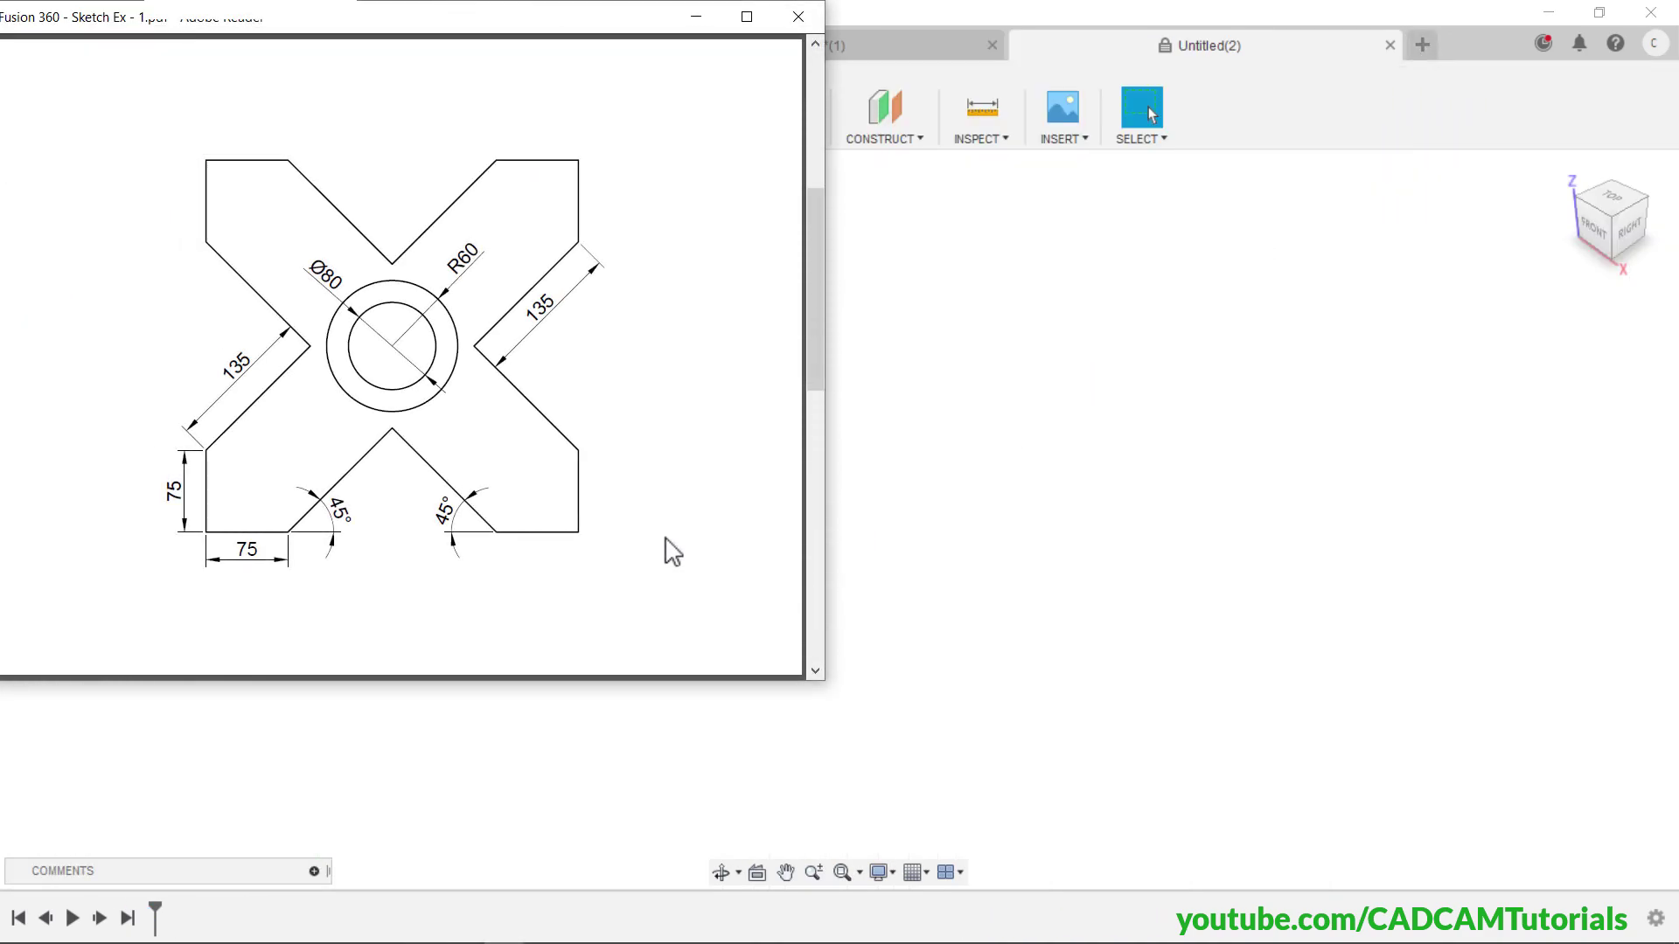
{"action": "scroll", "coordinate": [671, 551], "scroll_direction": "down", "scroll_amount": 3}
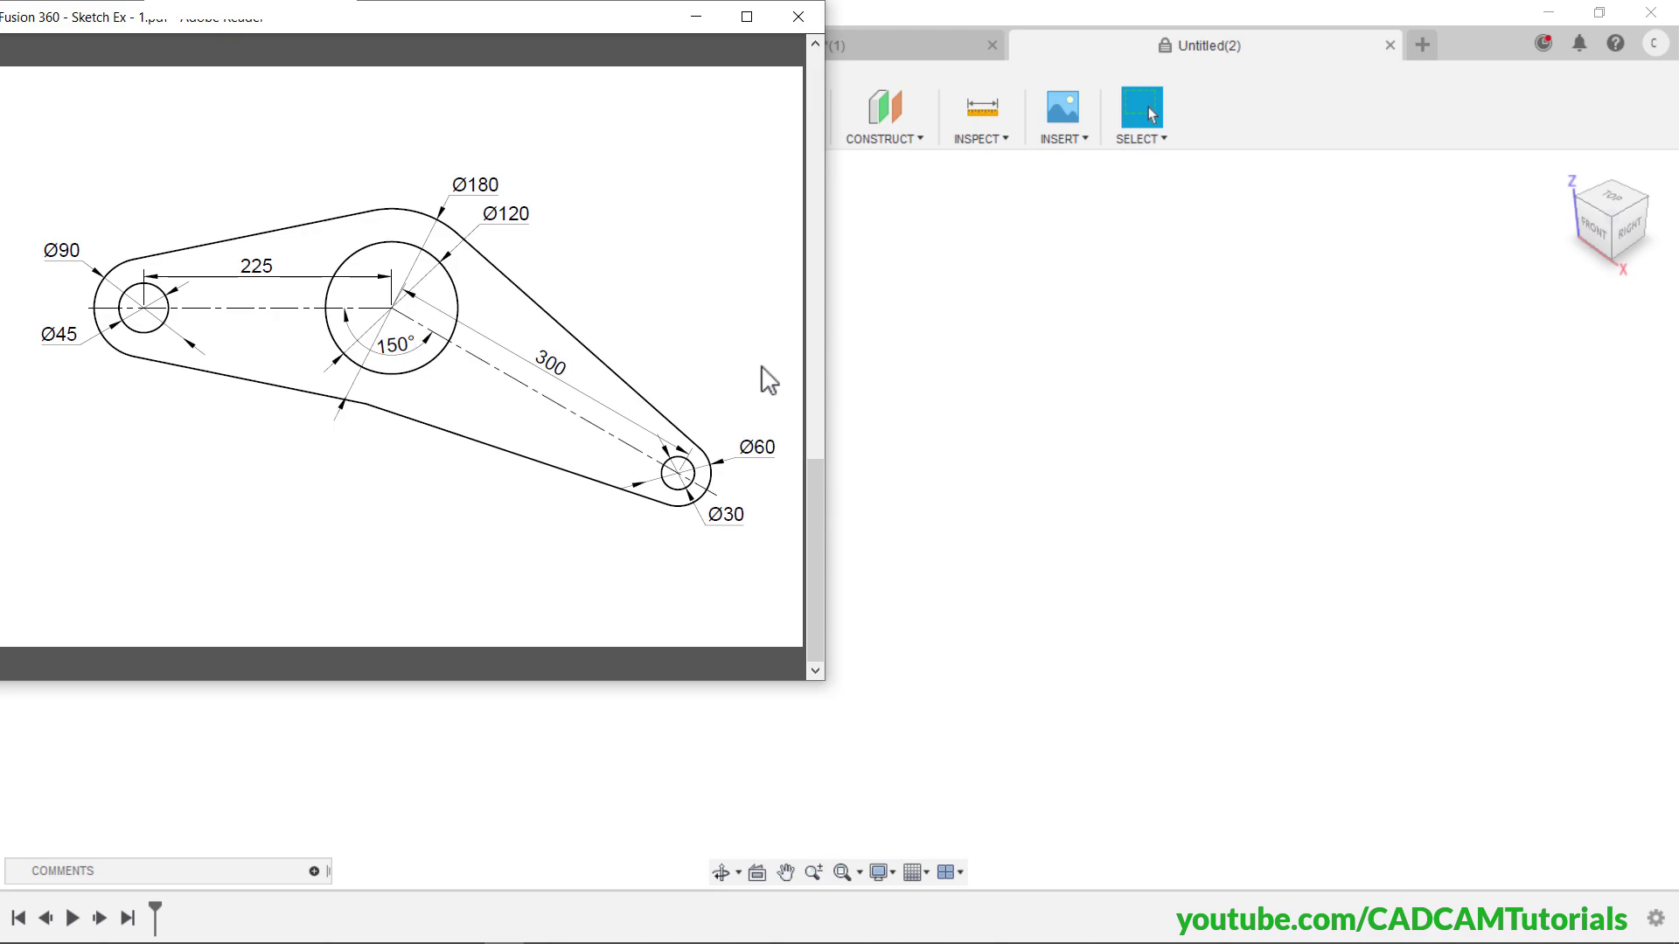
{"action": "left_click", "coordinate": [992, 330]}
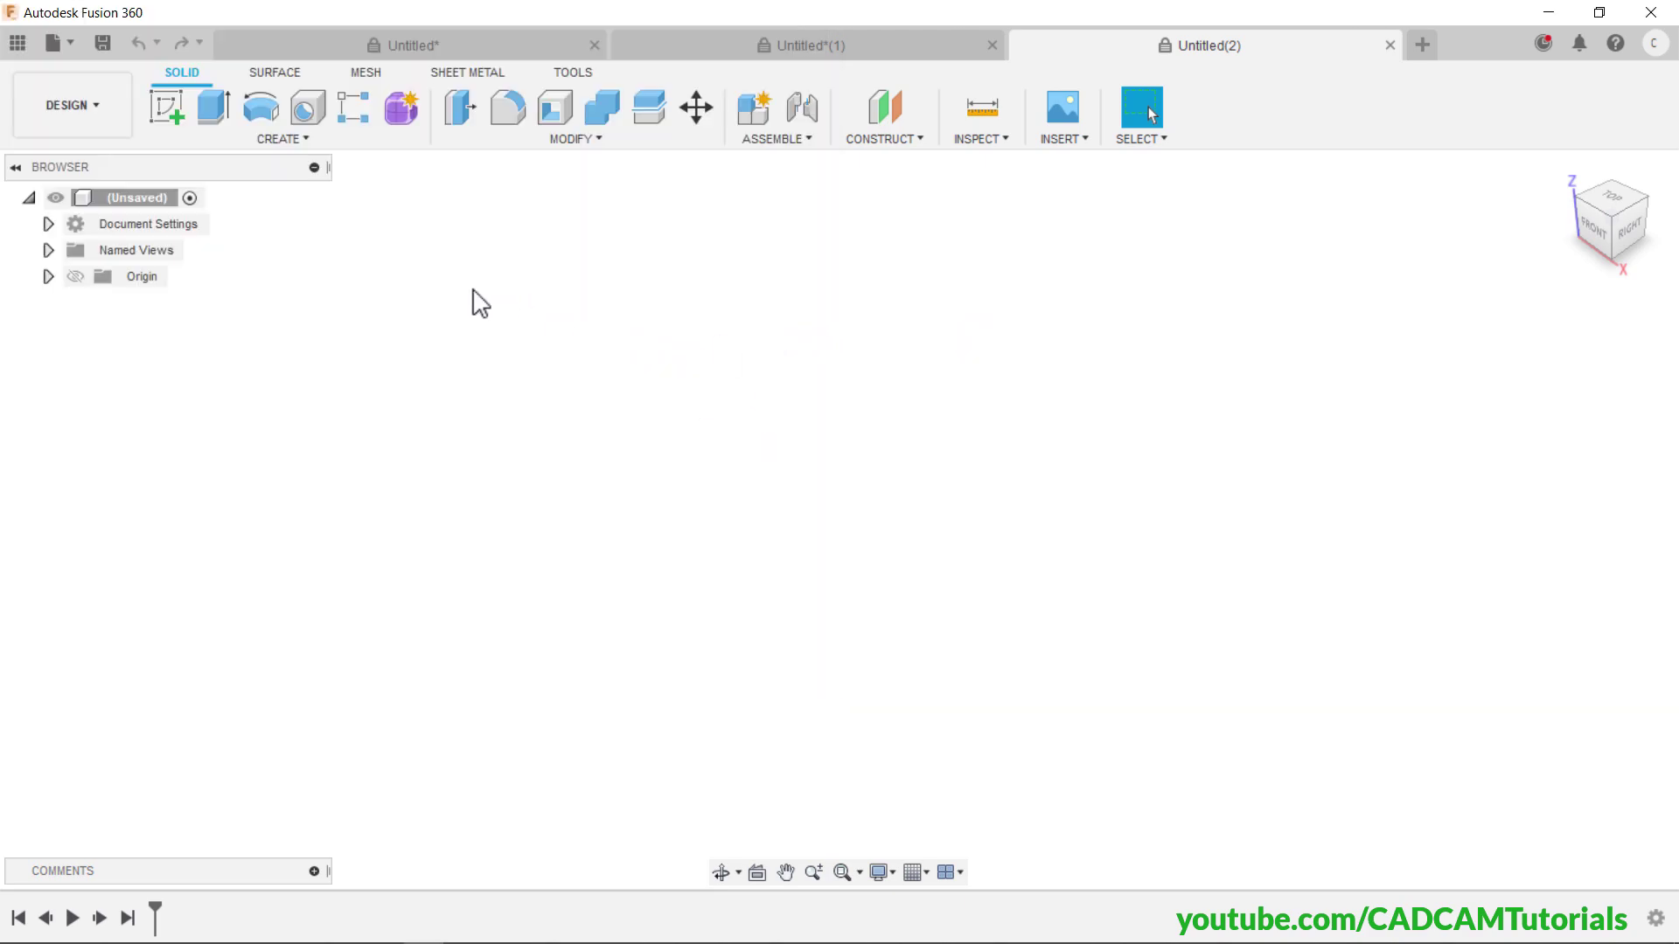
- Start a sketch on the XY plane and draw two lines from the origin: one about 79 mm horizontally left, one sloping down right
{"action": "left_click", "coordinate": [163, 109]}
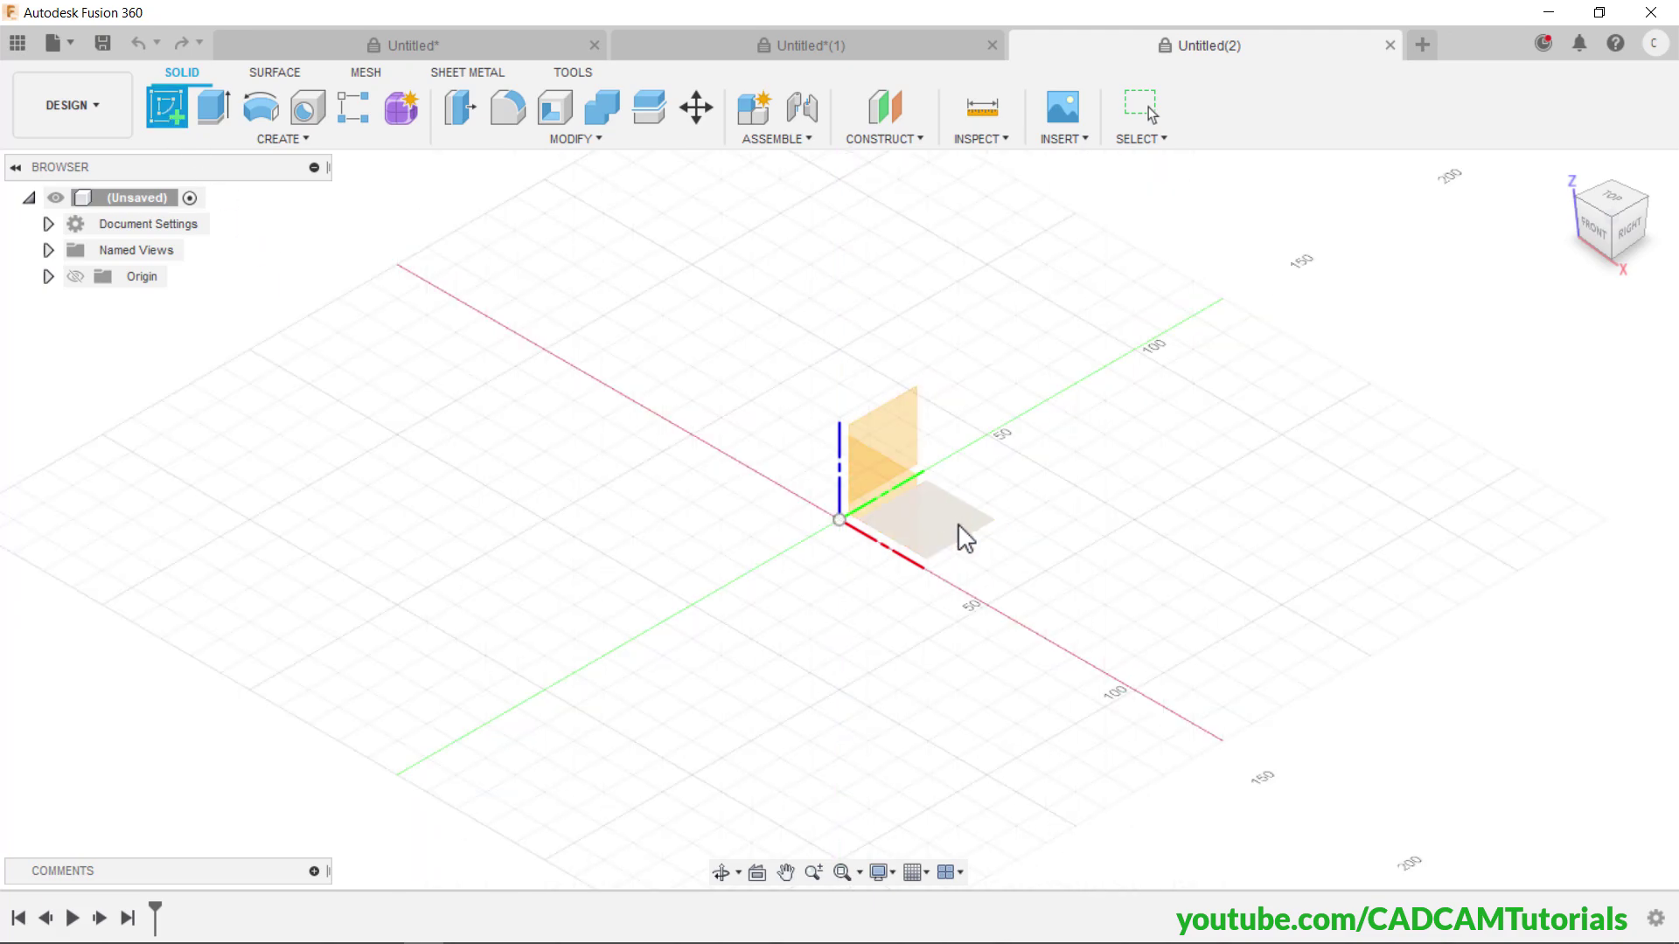
{"action": "left_click", "coordinate": [962, 536]}
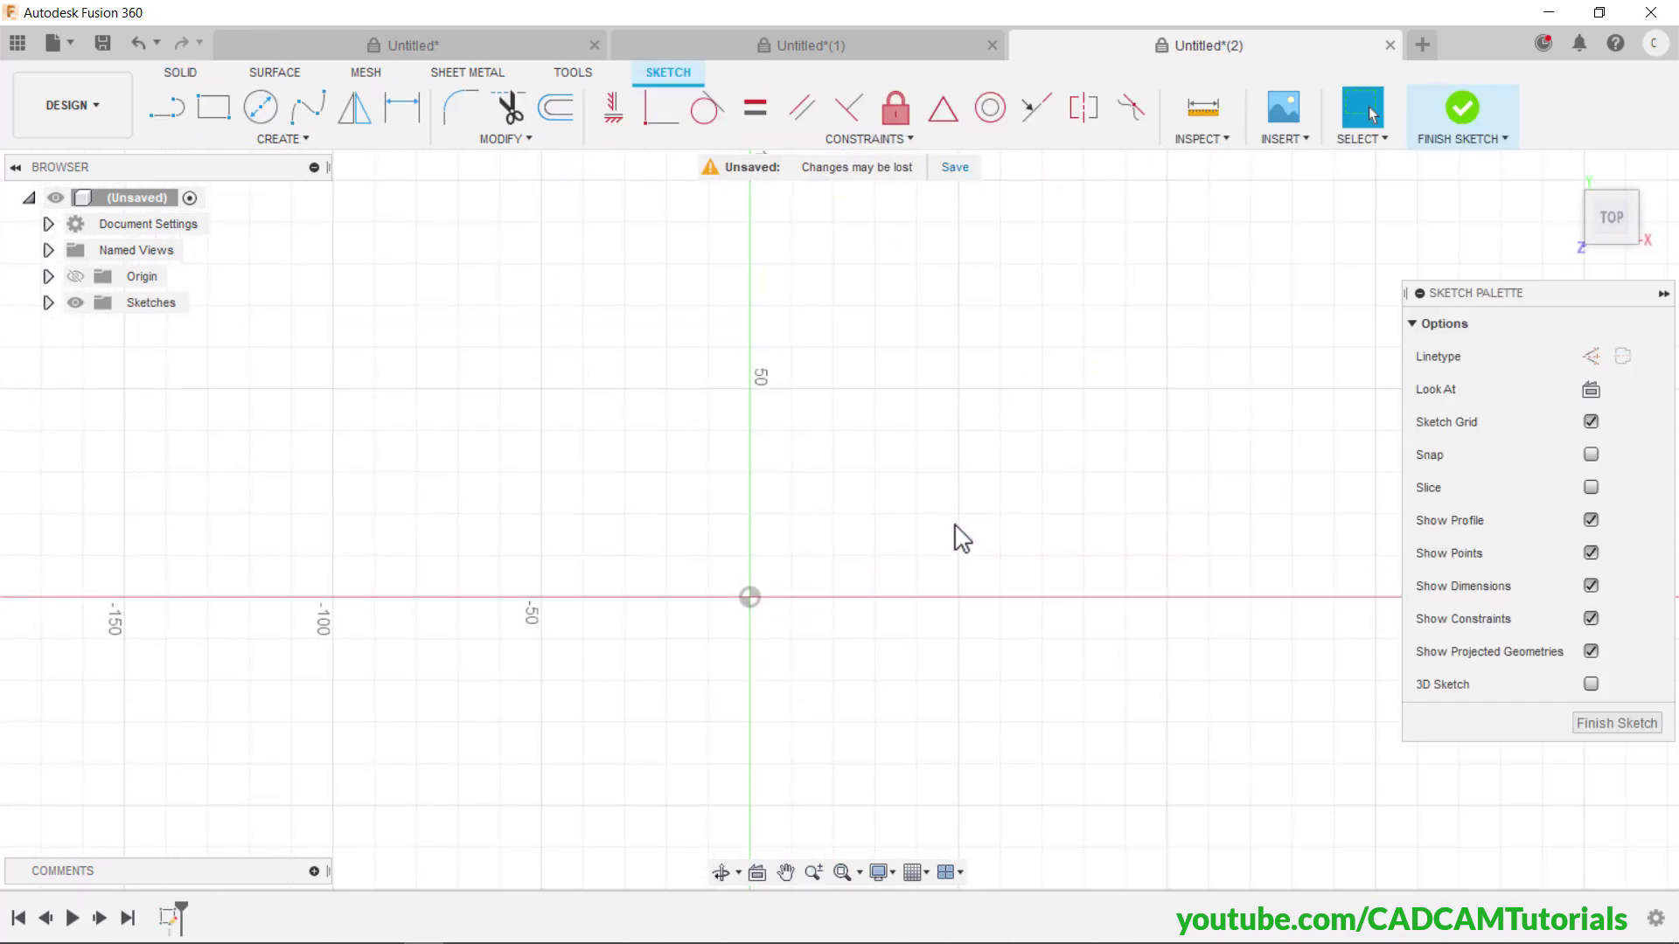
{"action": "left_click", "coordinate": [166, 108]}
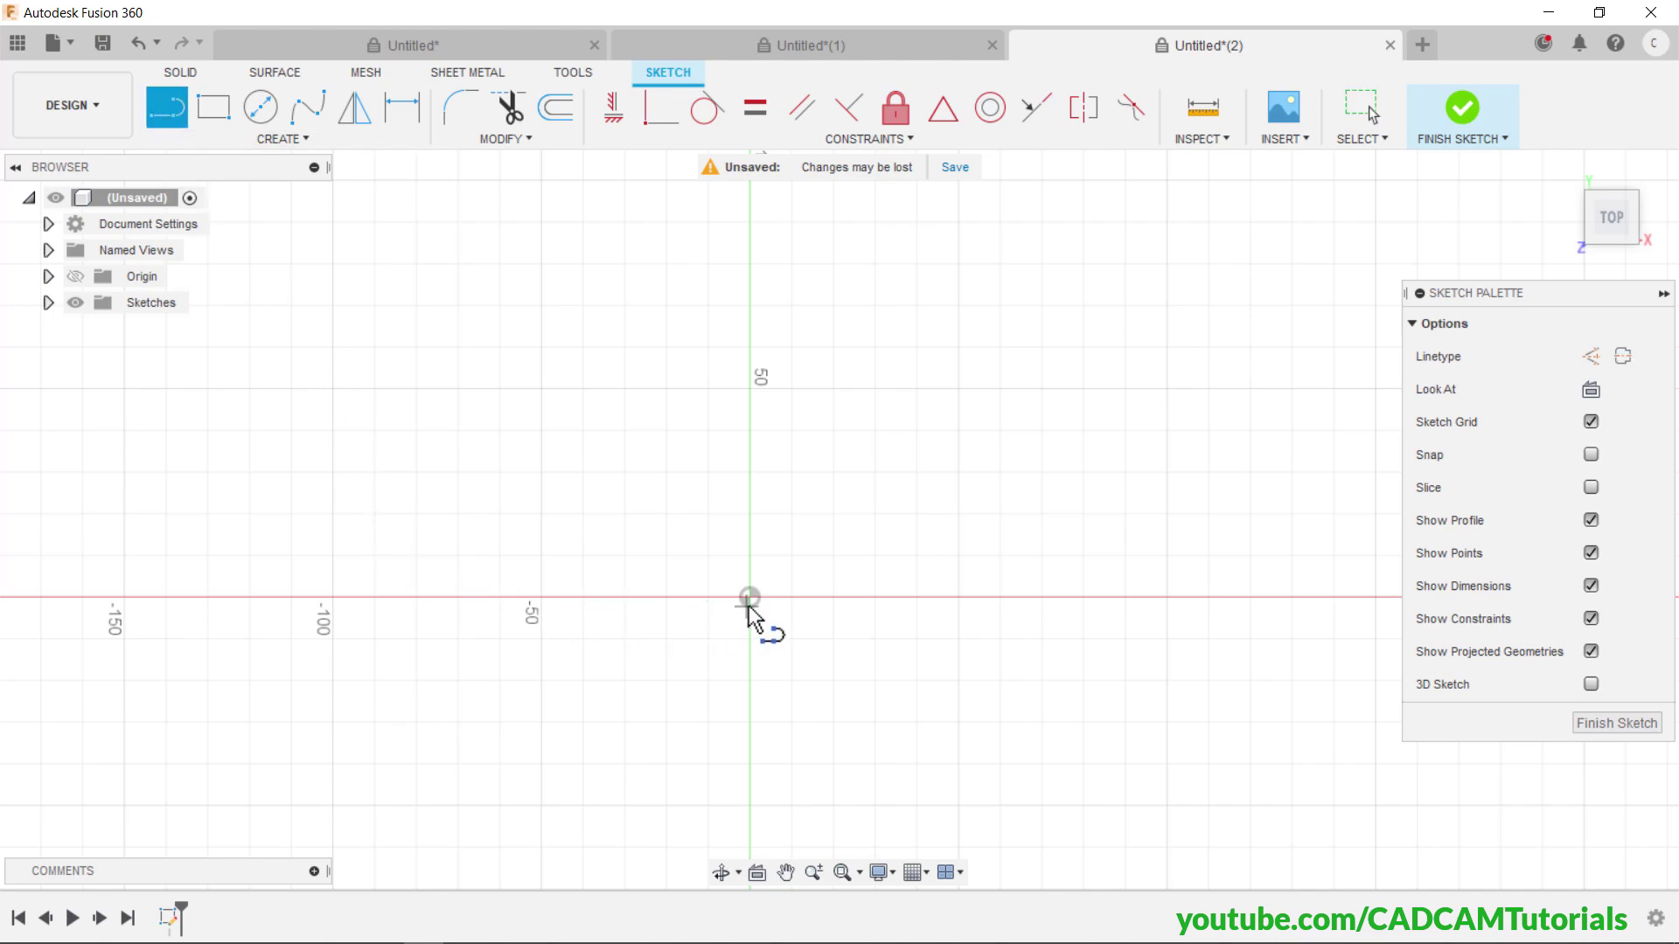
{"action": "left_click", "coordinate": [749, 597]}
{"action": "left_click", "coordinate": [522, 598]}
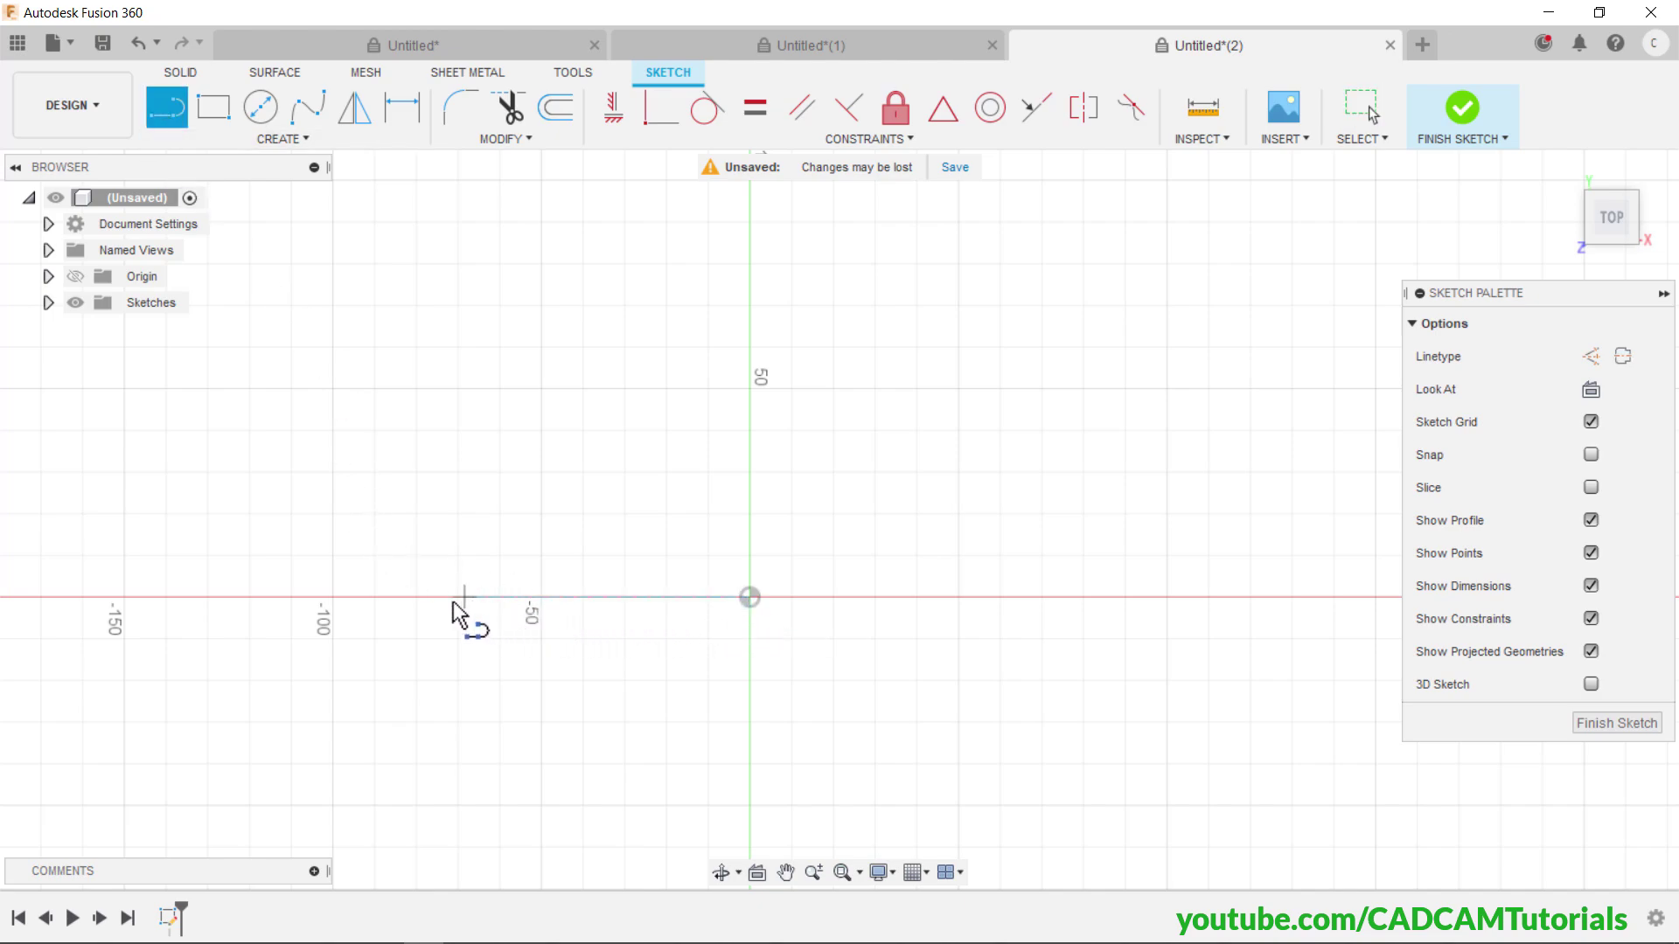
{"action": "left_click", "coordinate": [750, 597]}
{"action": "middle_click_drag", "start_coordinate": [791, 646], "coordinate": [666, 317]}
{"action": "left_click_drag", "start_coordinate": [635, 287], "coordinate": [900, 597]}
{"action": "right_click", "coordinate": [930, 426]}
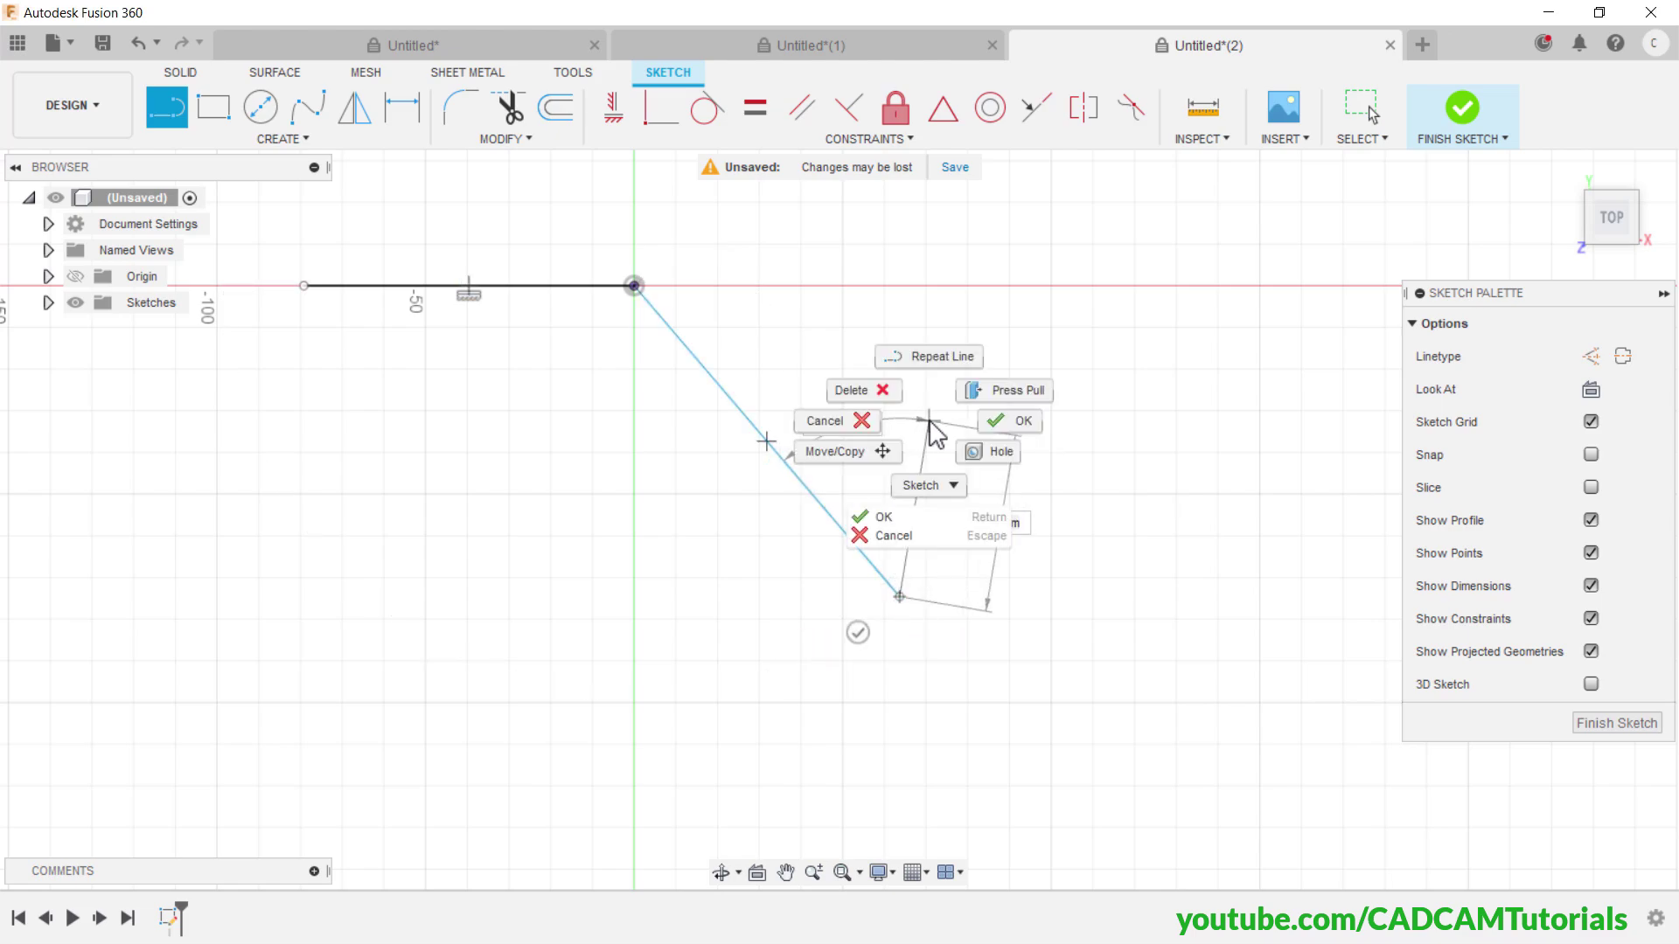
{"action": "left_click", "coordinate": [826, 423]}
{"action": "middle_click_drag", "start_coordinate": [804, 499], "coordinate": [978, 627]}
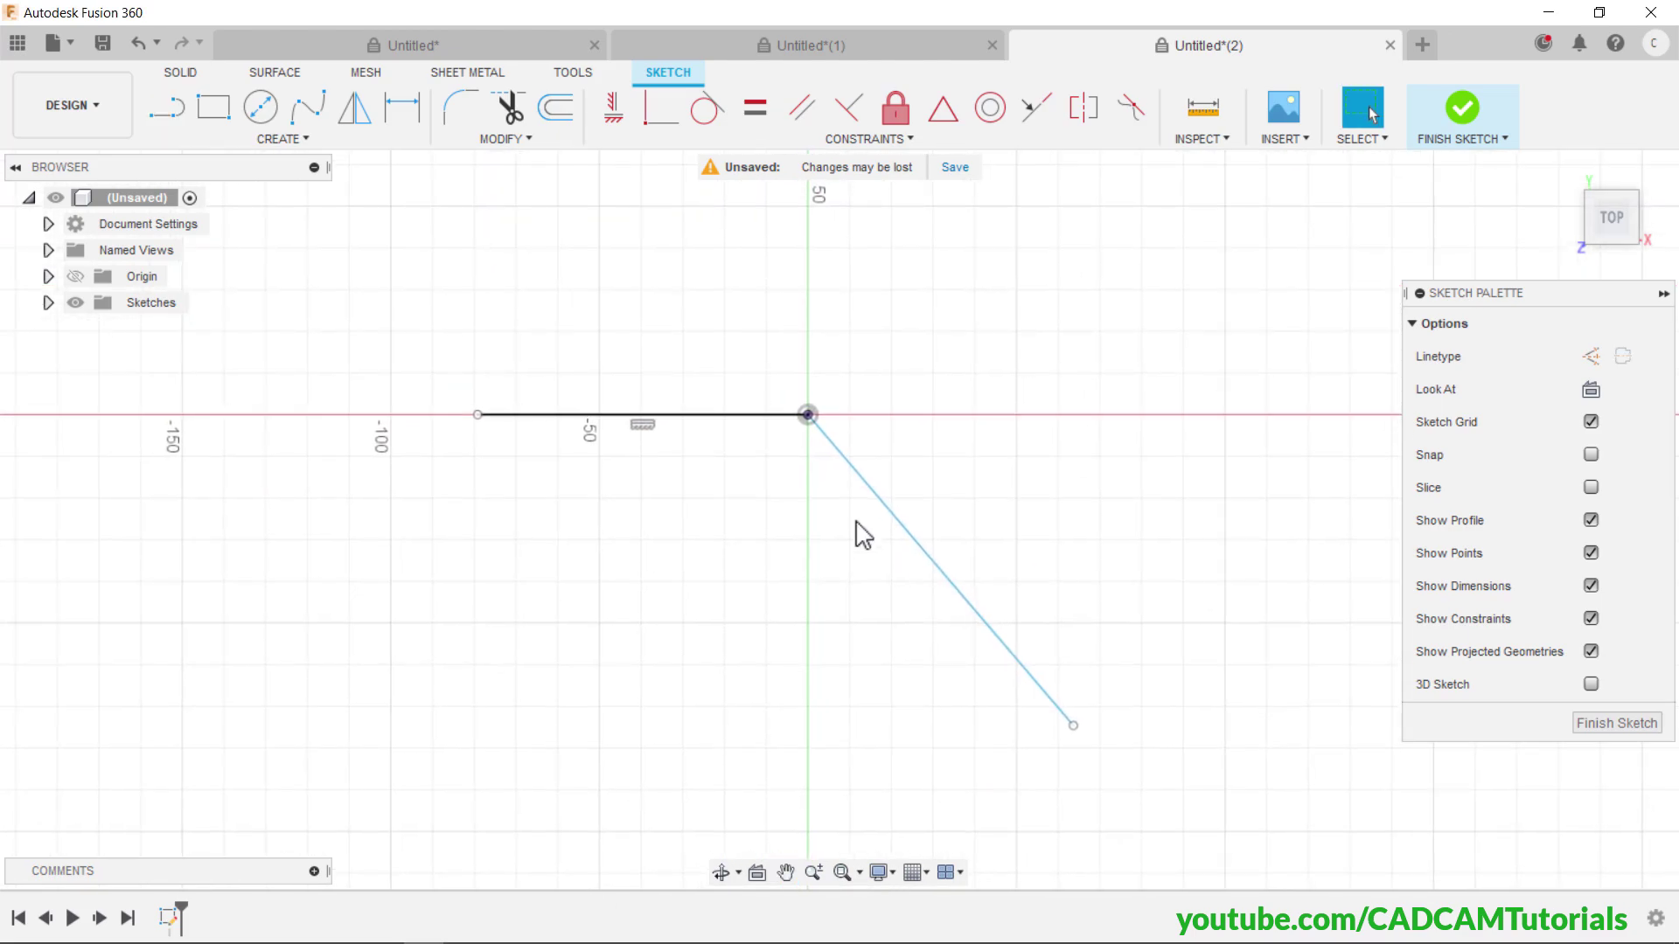
- Dimension the horizontal line from the origin to 225 mm, placing the dimension above it
{"action": "left_click", "coordinate": [393, 122]}
{"action": "left_click", "coordinate": [668, 409]}
{"action": "left_click", "coordinate": [668, 373]}
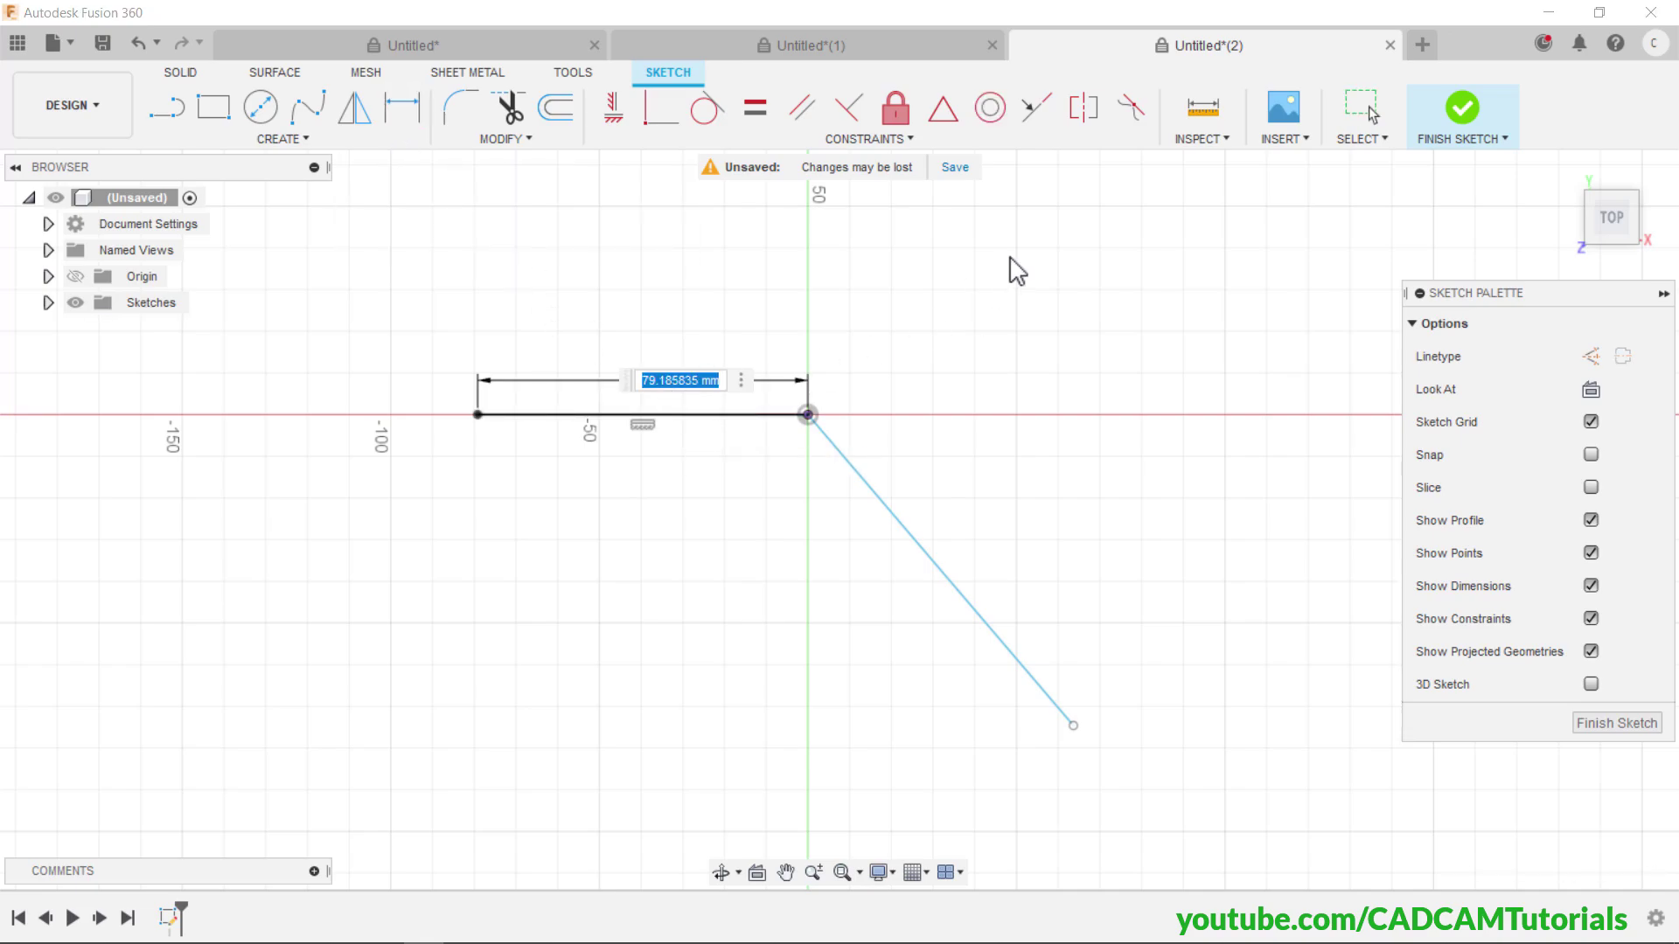
{"action": "type", "text": "225"}
{"action": "key", "text": "Return"}
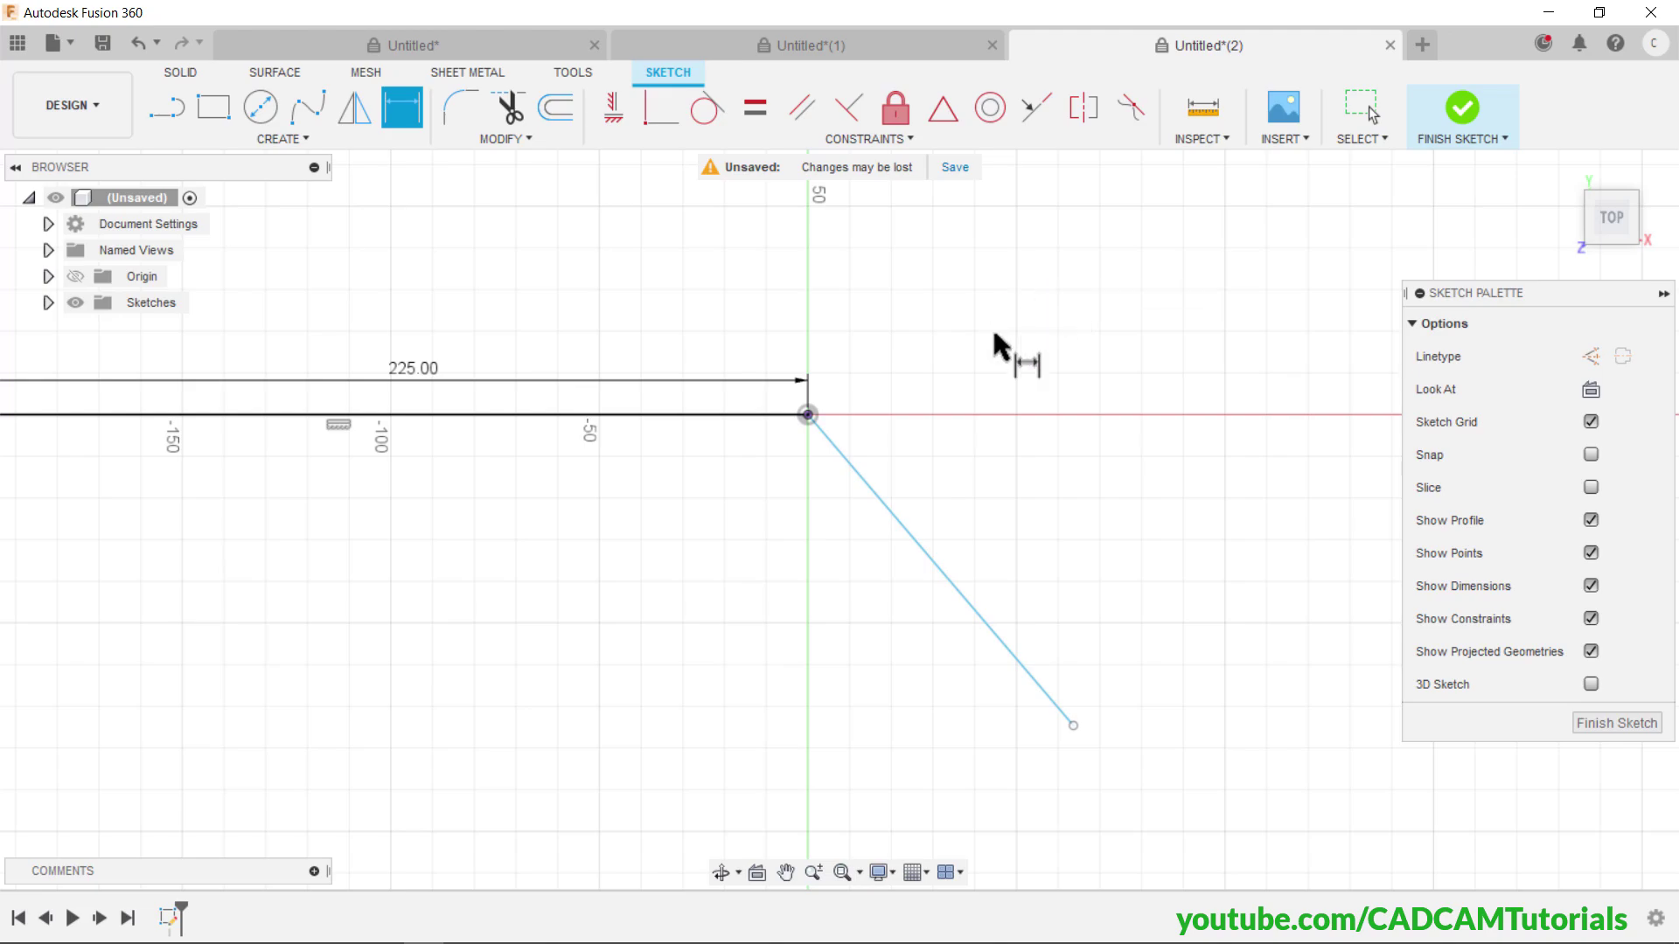
- Dimension the sloping line from the origin to 300 mm, placing the aligned dimension above it
{"action": "left_click", "coordinate": [951, 587]}
{"action": "left_click", "coordinate": [992, 553]}
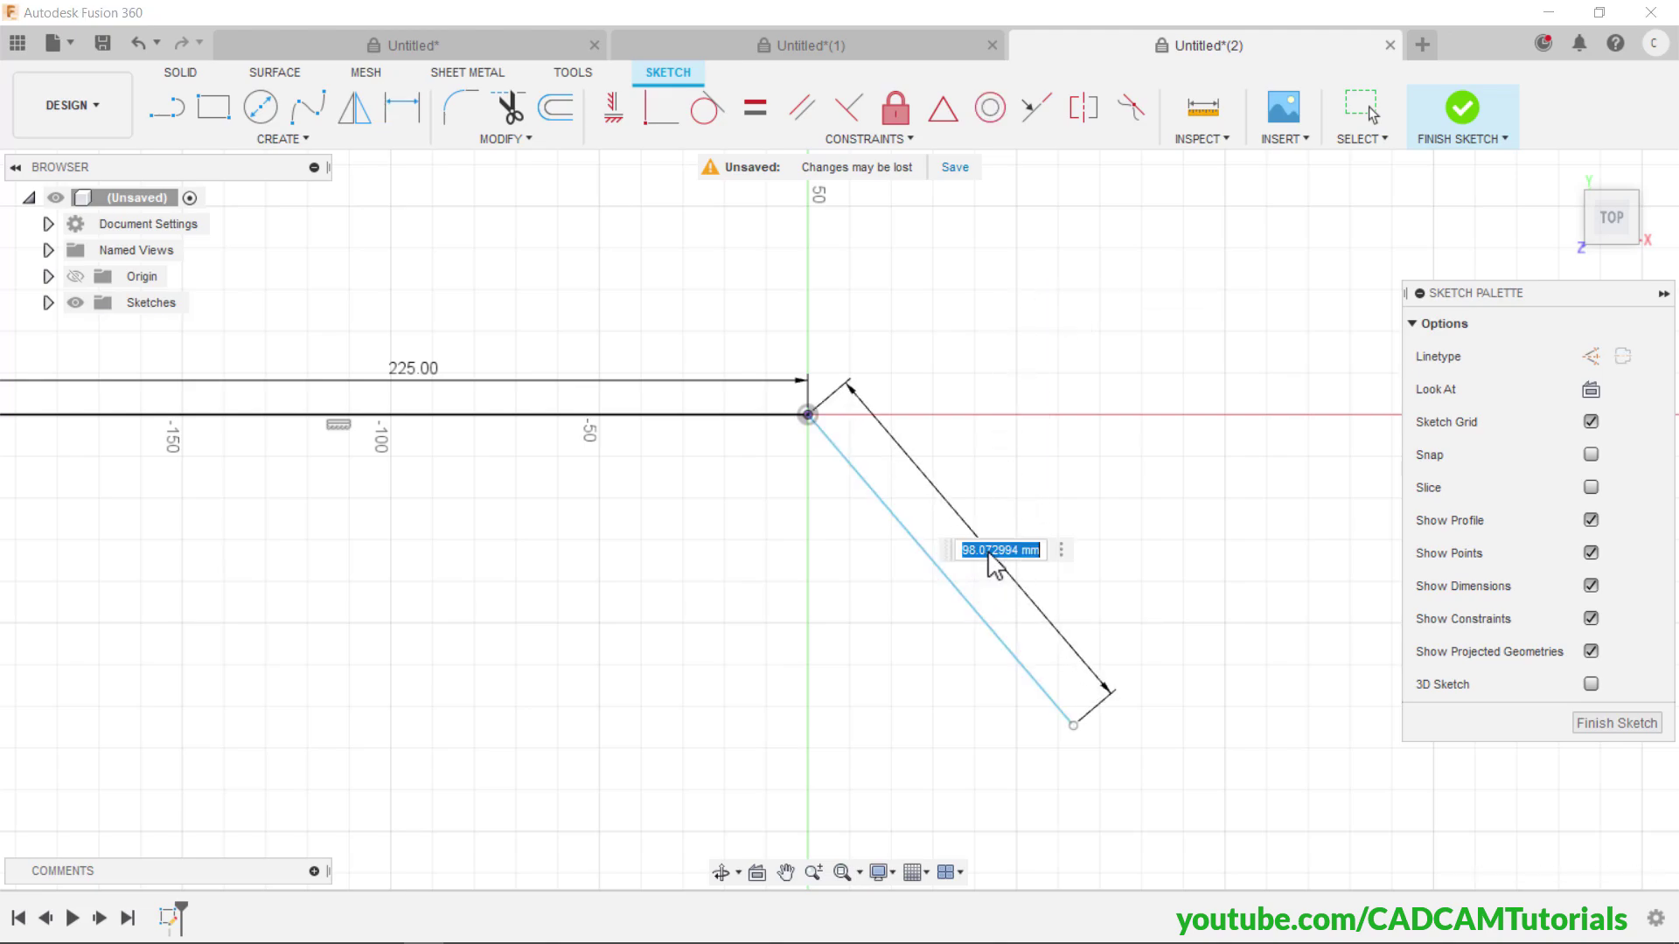
{"action": "type", "text": "300"}
{"action": "key", "text": "Return"}
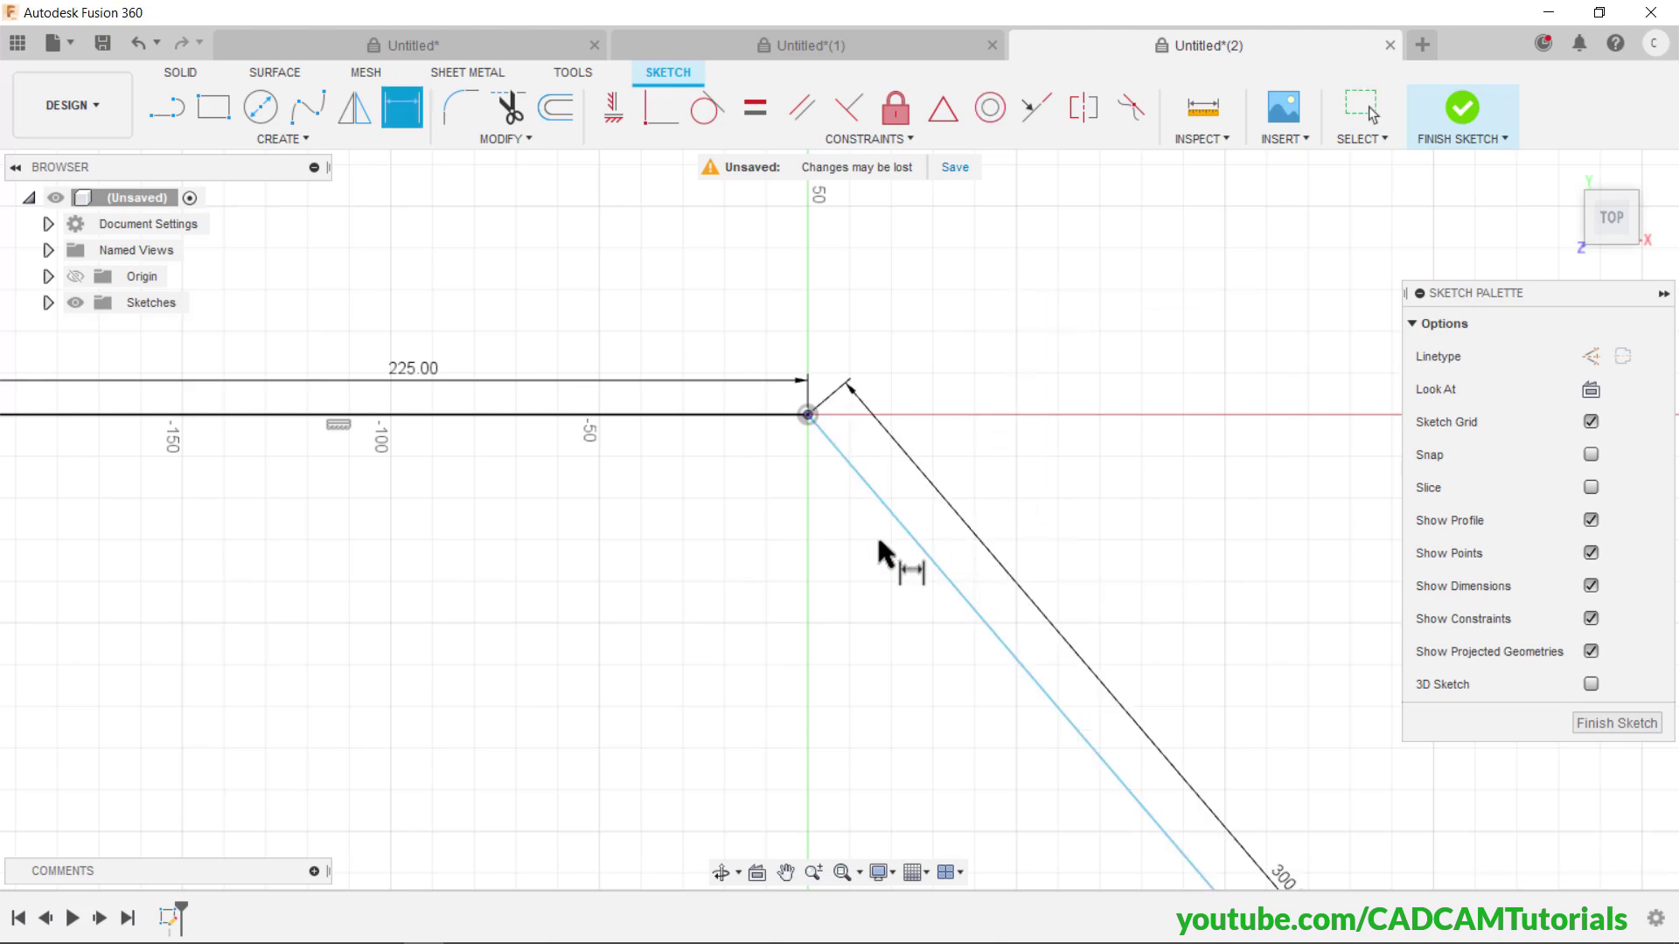
- Dimension the angle between the horizontal and sloping lines to 150 degrees, placing it below the origin
{"action": "left_click", "coordinate": [683, 415]}
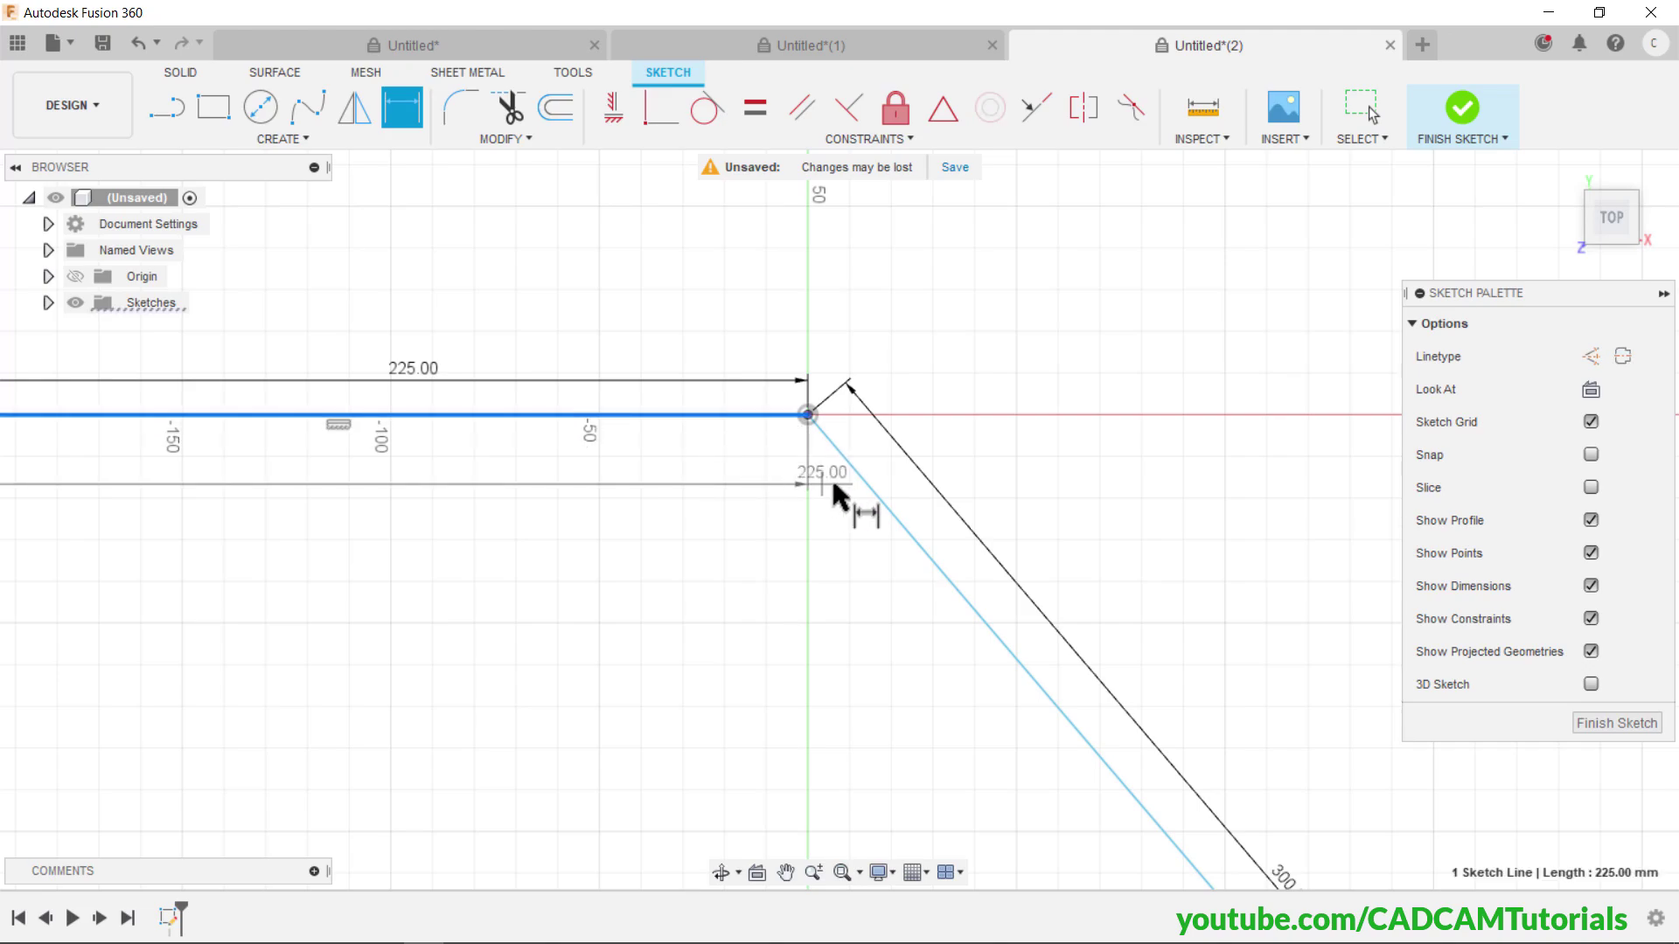
{"action": "left_click", "coordinate": [859, 484]}
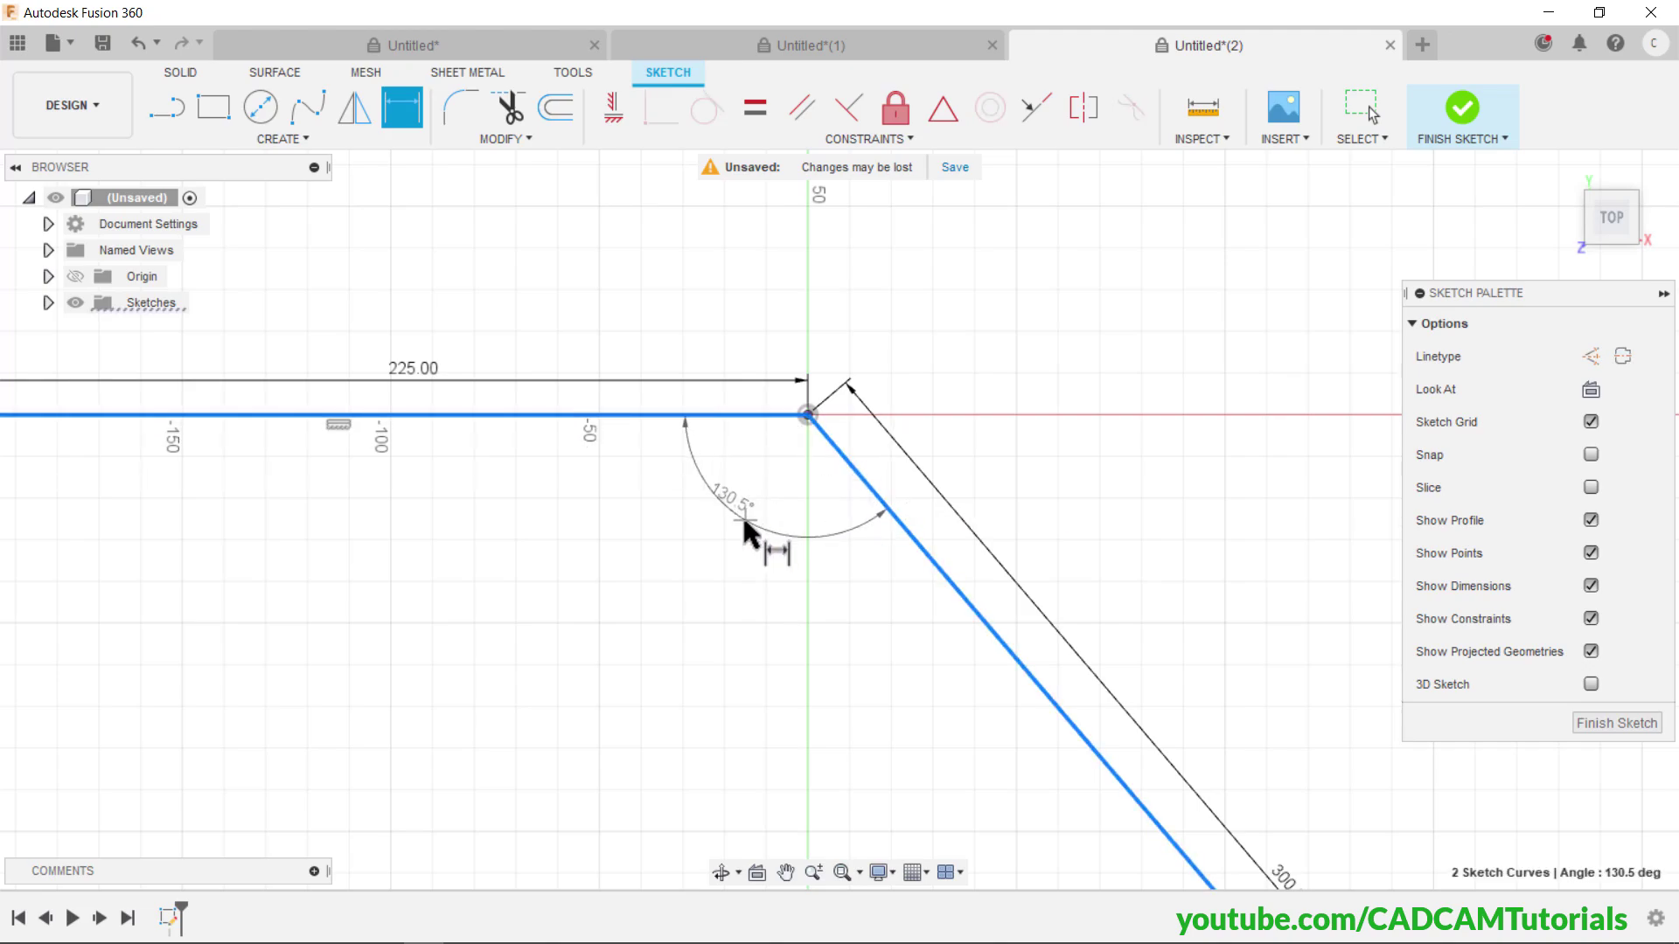
{"action": "left_click", "coordinate": [737, 529]}
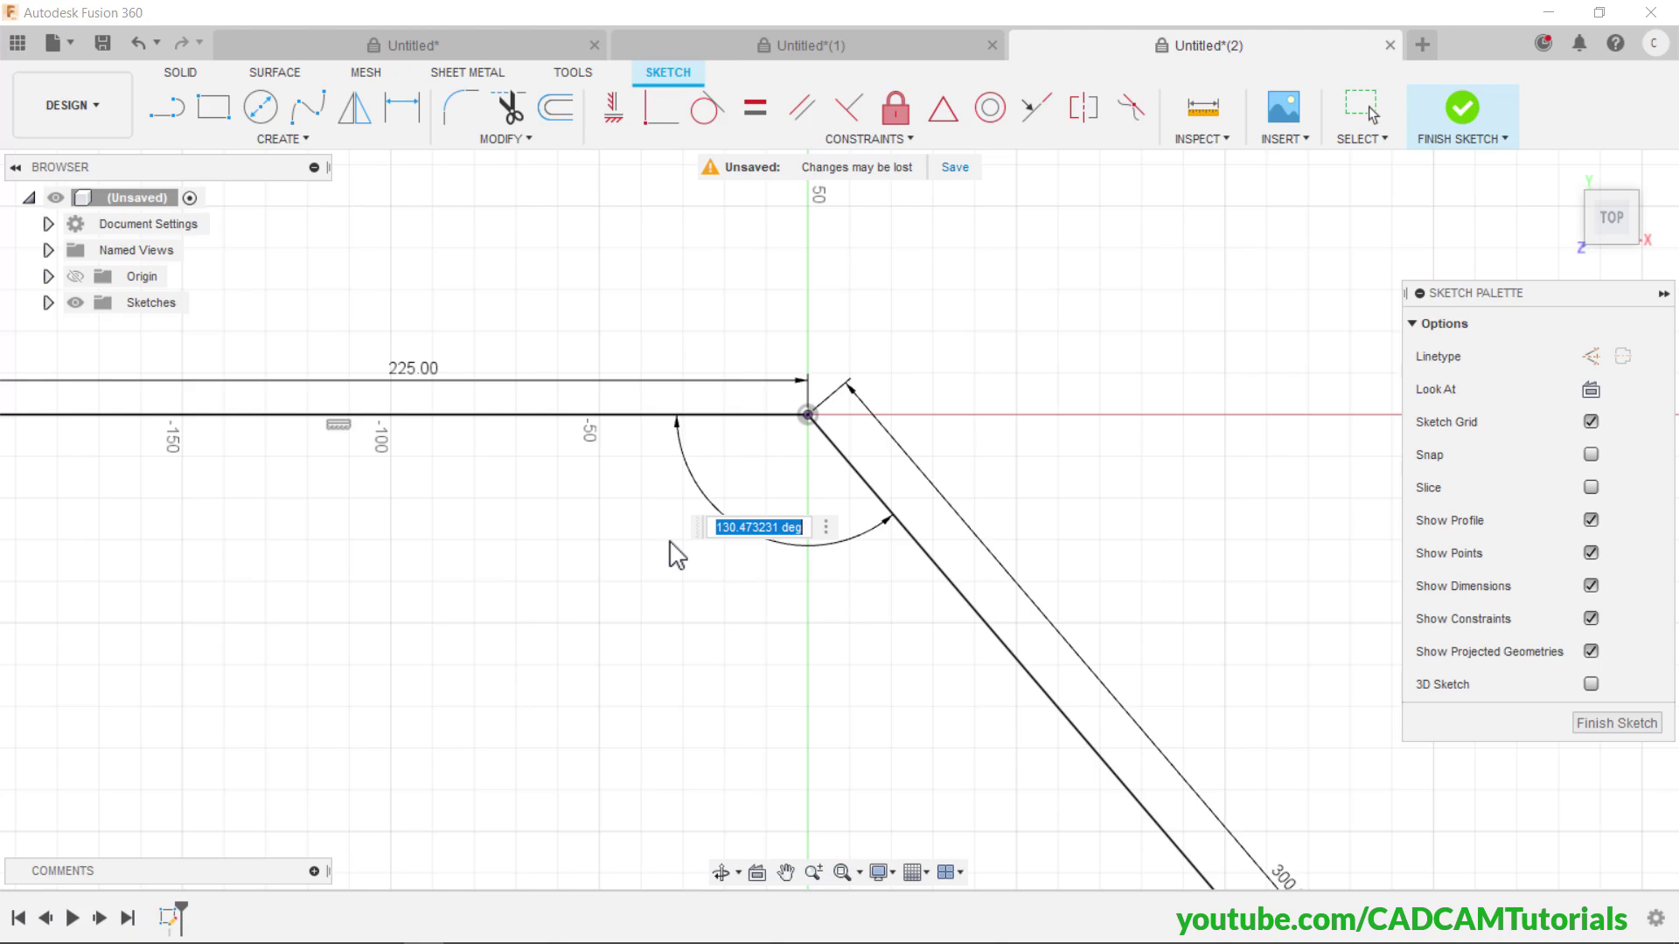
{"action": "type", "text": "150"}
{"action": "key", "text": "Return"}
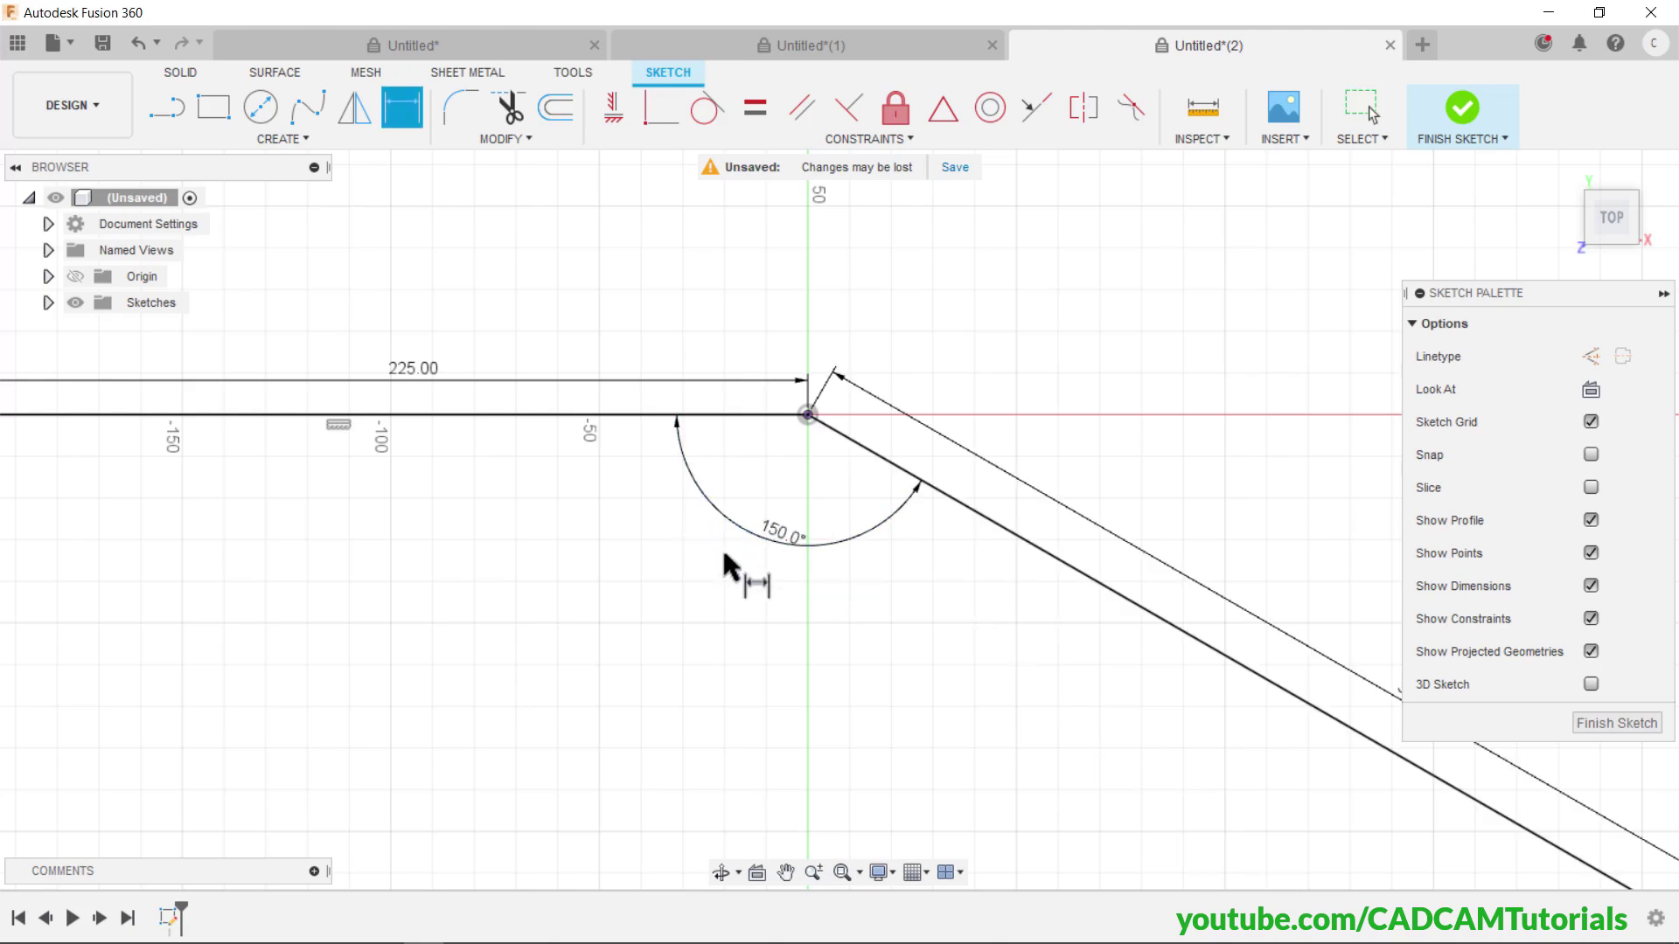
{"action": "left_click", "coordinate": [841, 871]}
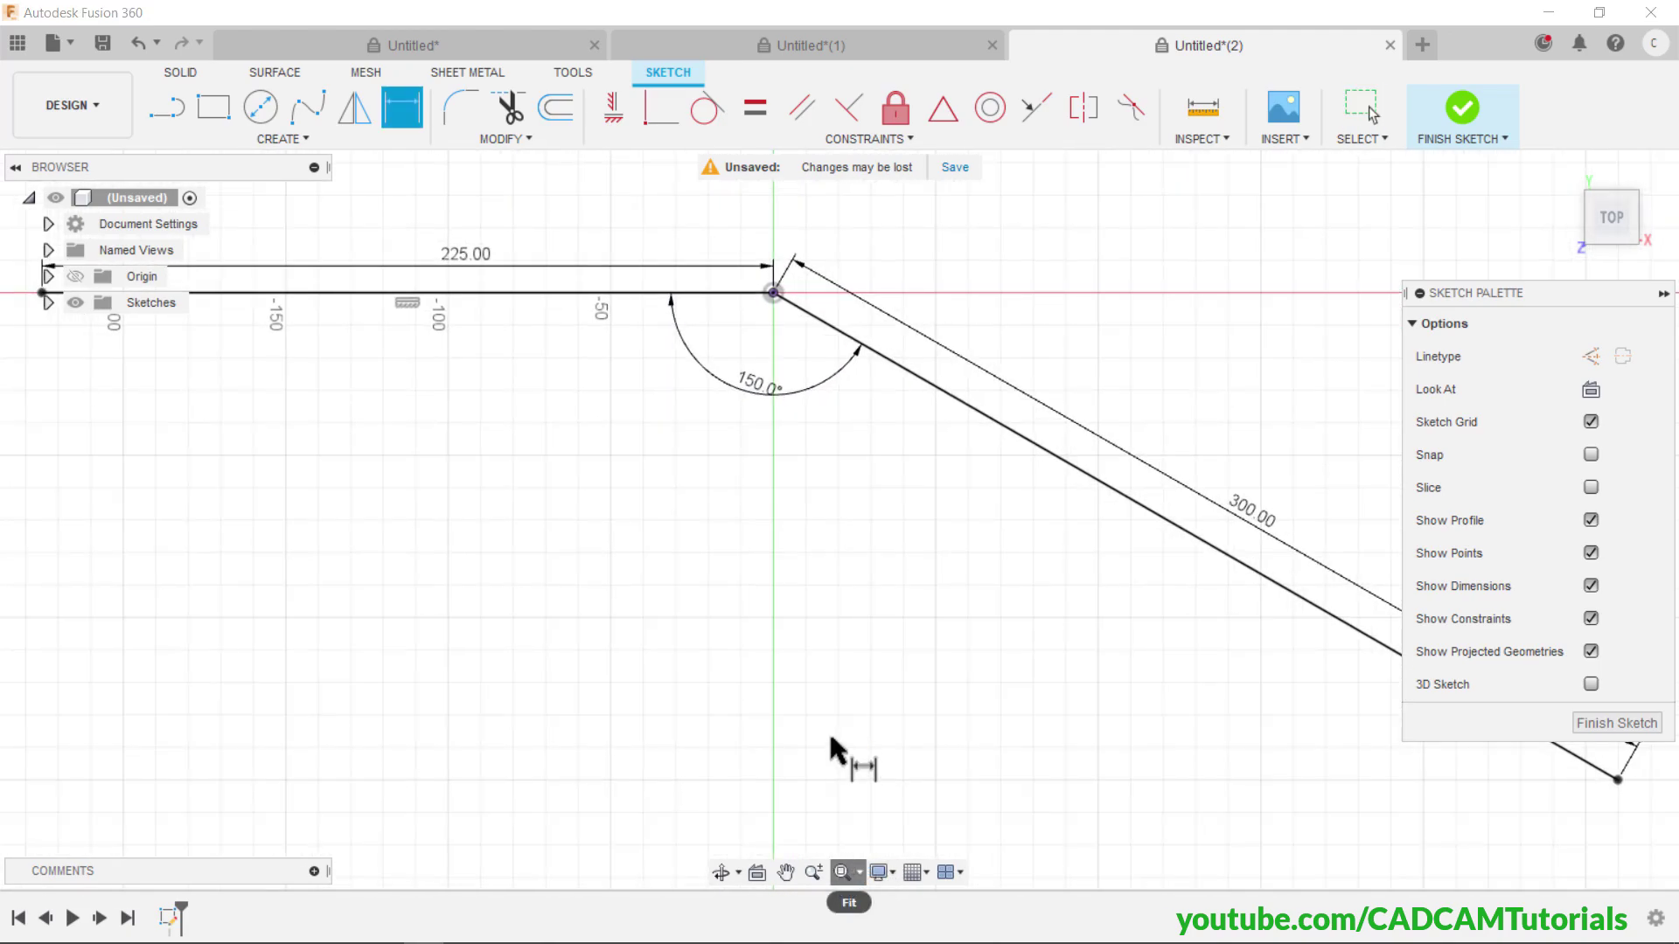
{"action": "right_click", "coordinate": [806, 564]}
{"action": "left_click", "coordinate": [720, 568]}
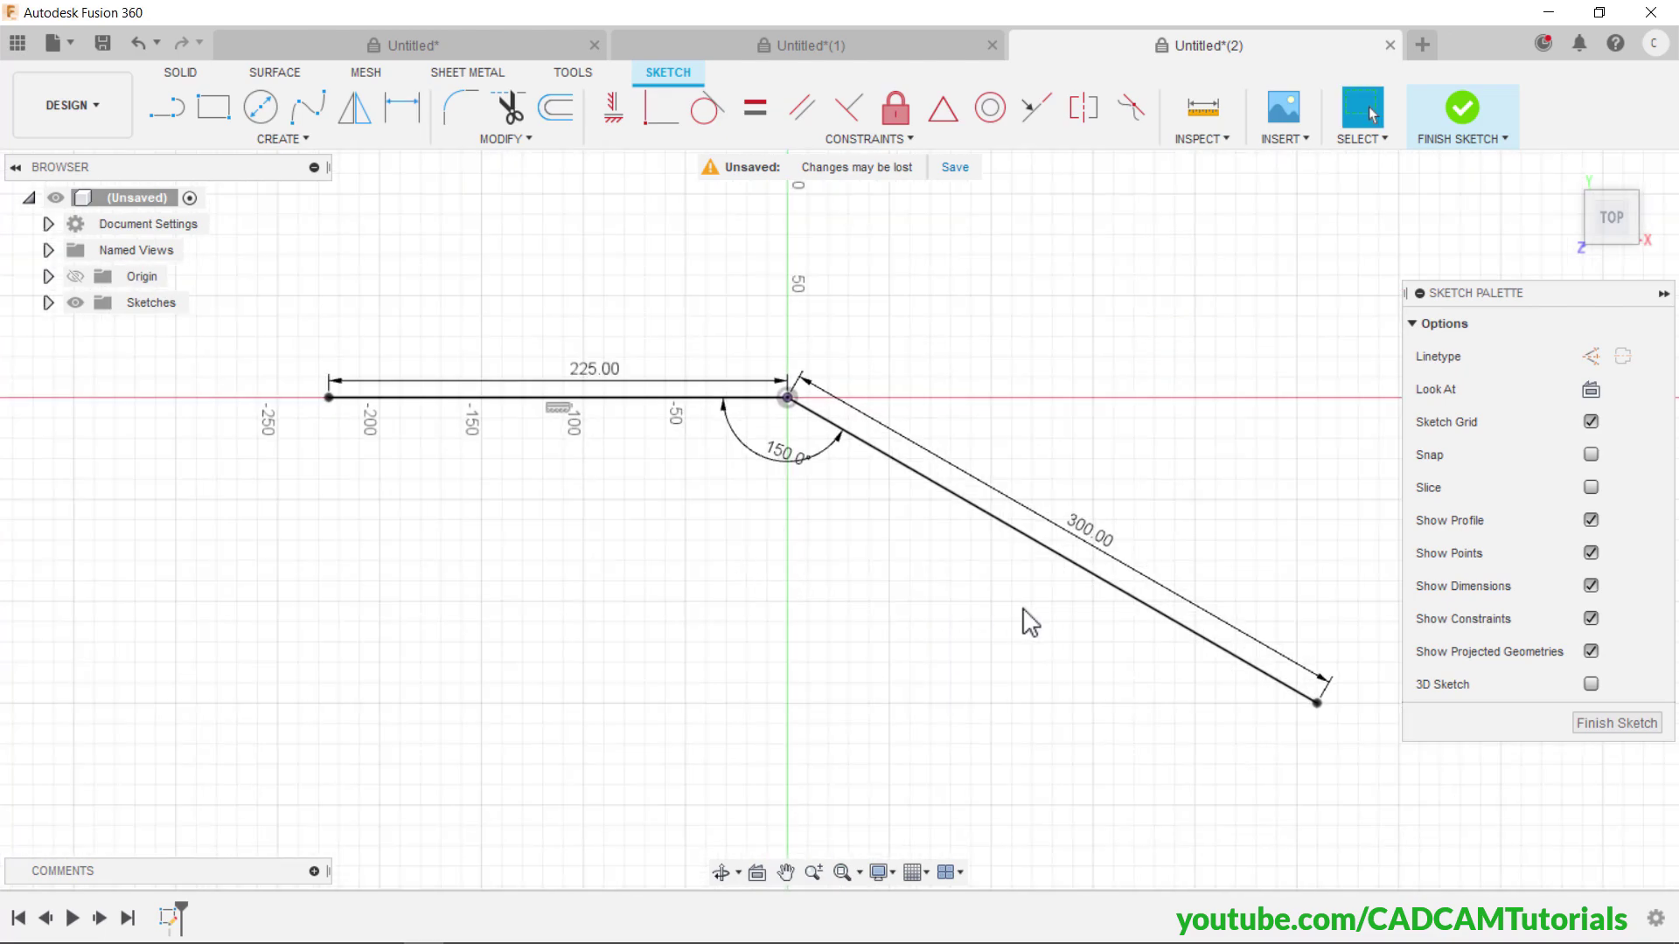
- Convert the horizontal 225 mm line and the sloping 300 mm line to centerlines
{"action": "left_click", "coordinate": [621, 400]}
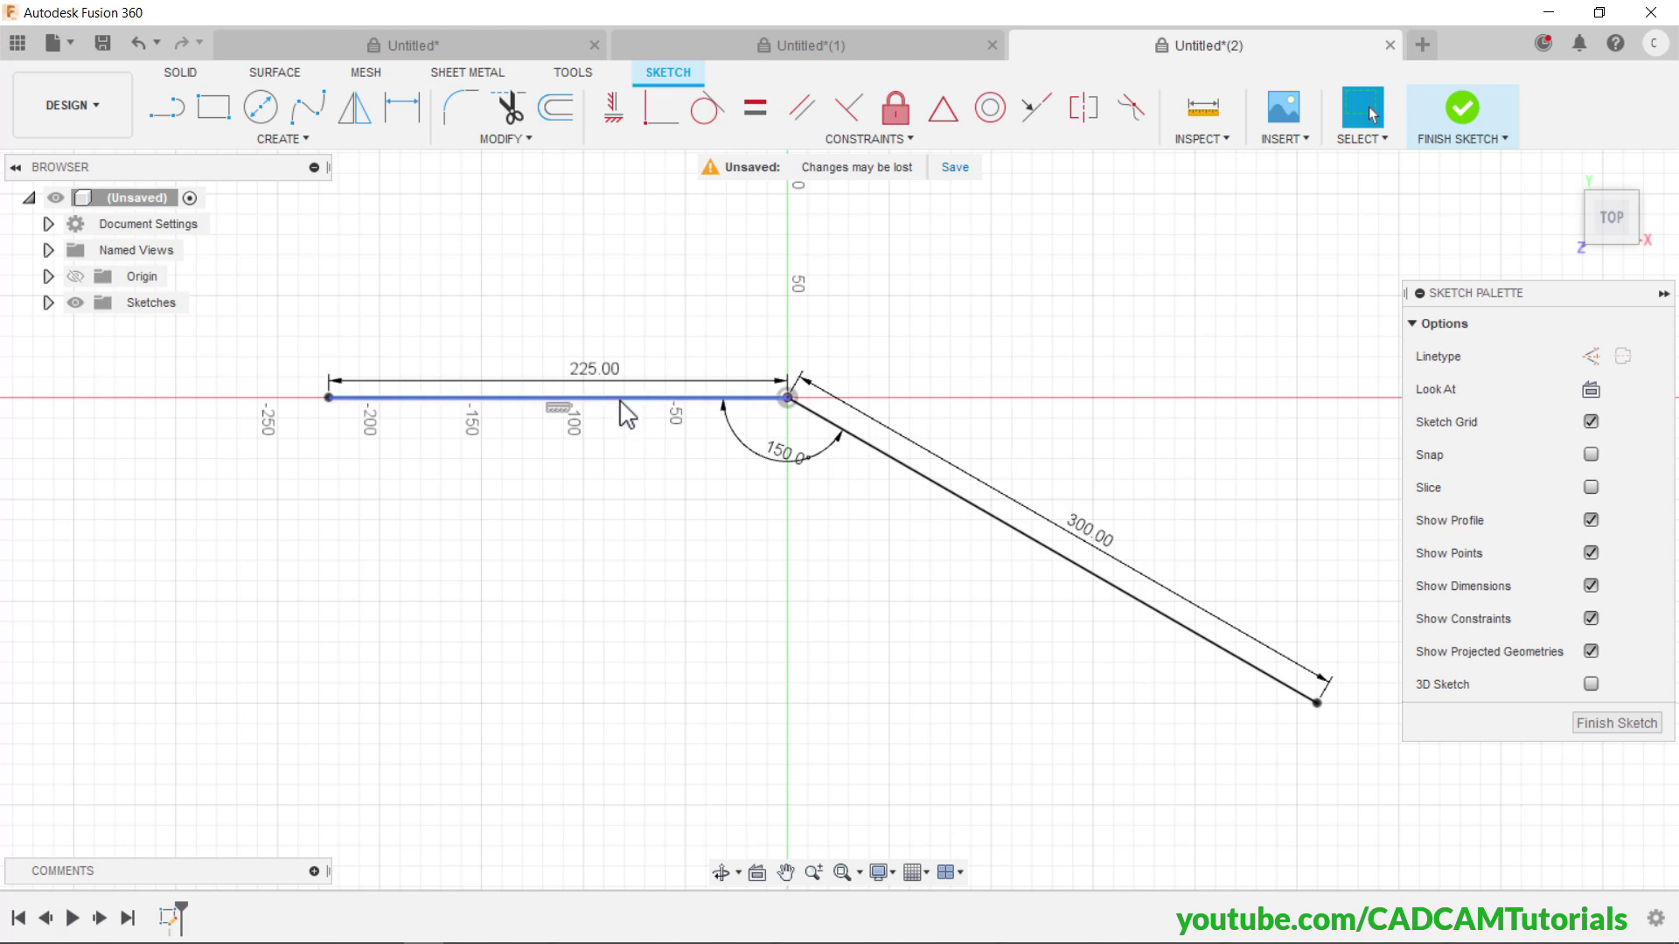
{"action": "left_click", "coordinate": [961, 507], "text": "ctrl"}
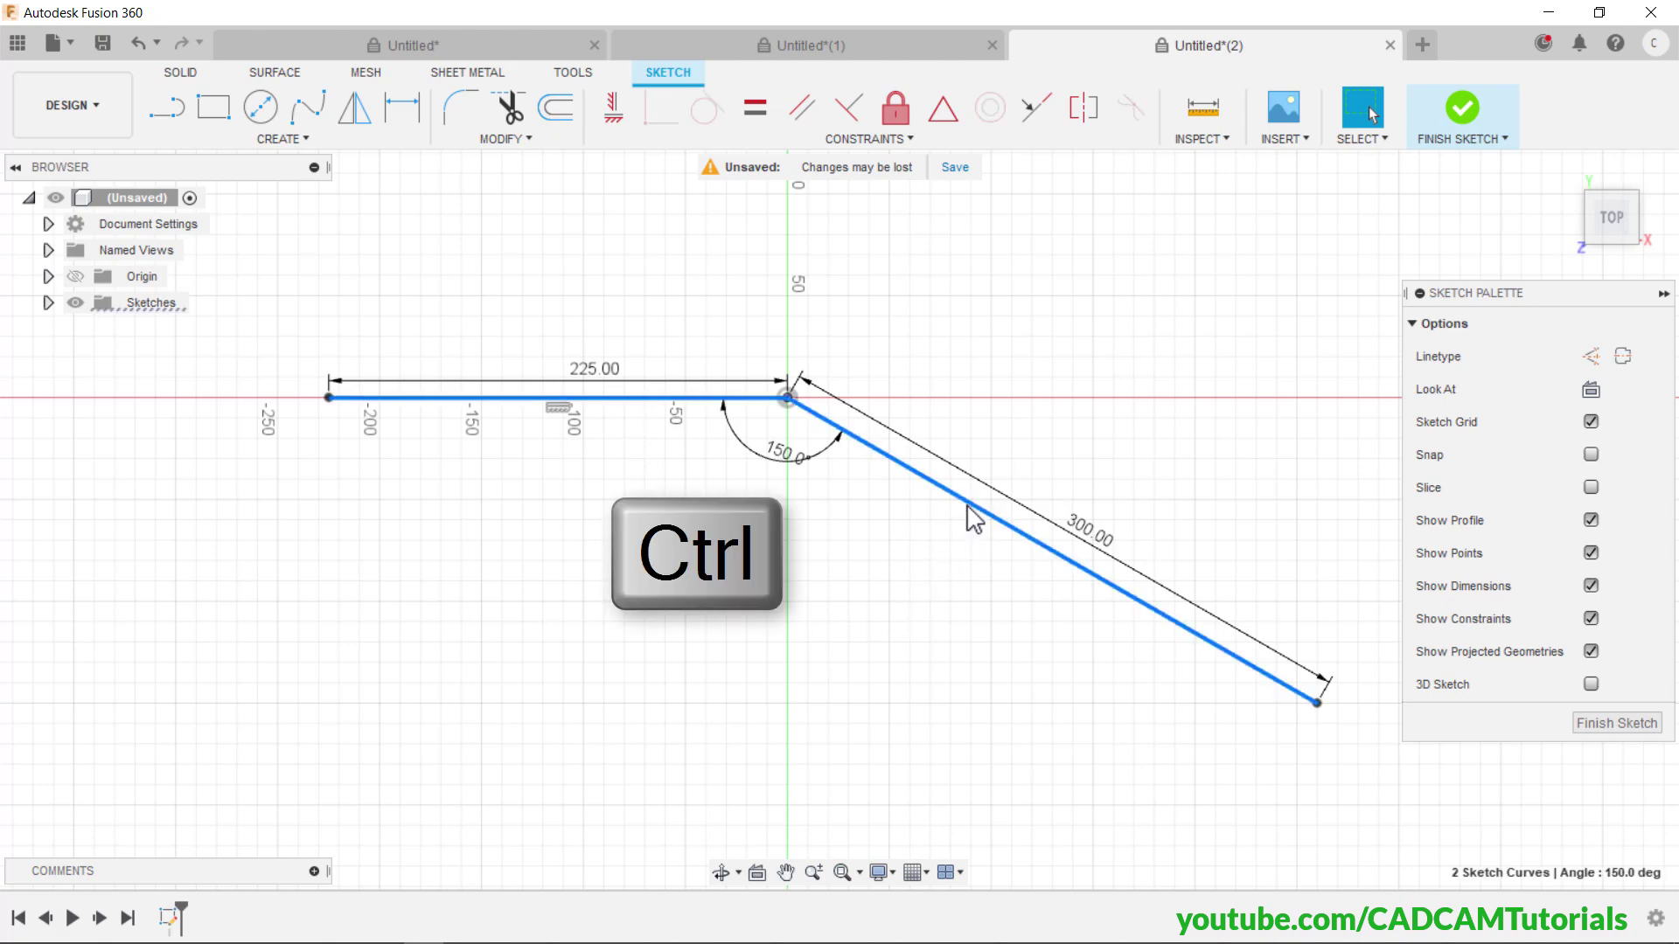
{"action": "left_click", "coordinate": [1623, 355]}
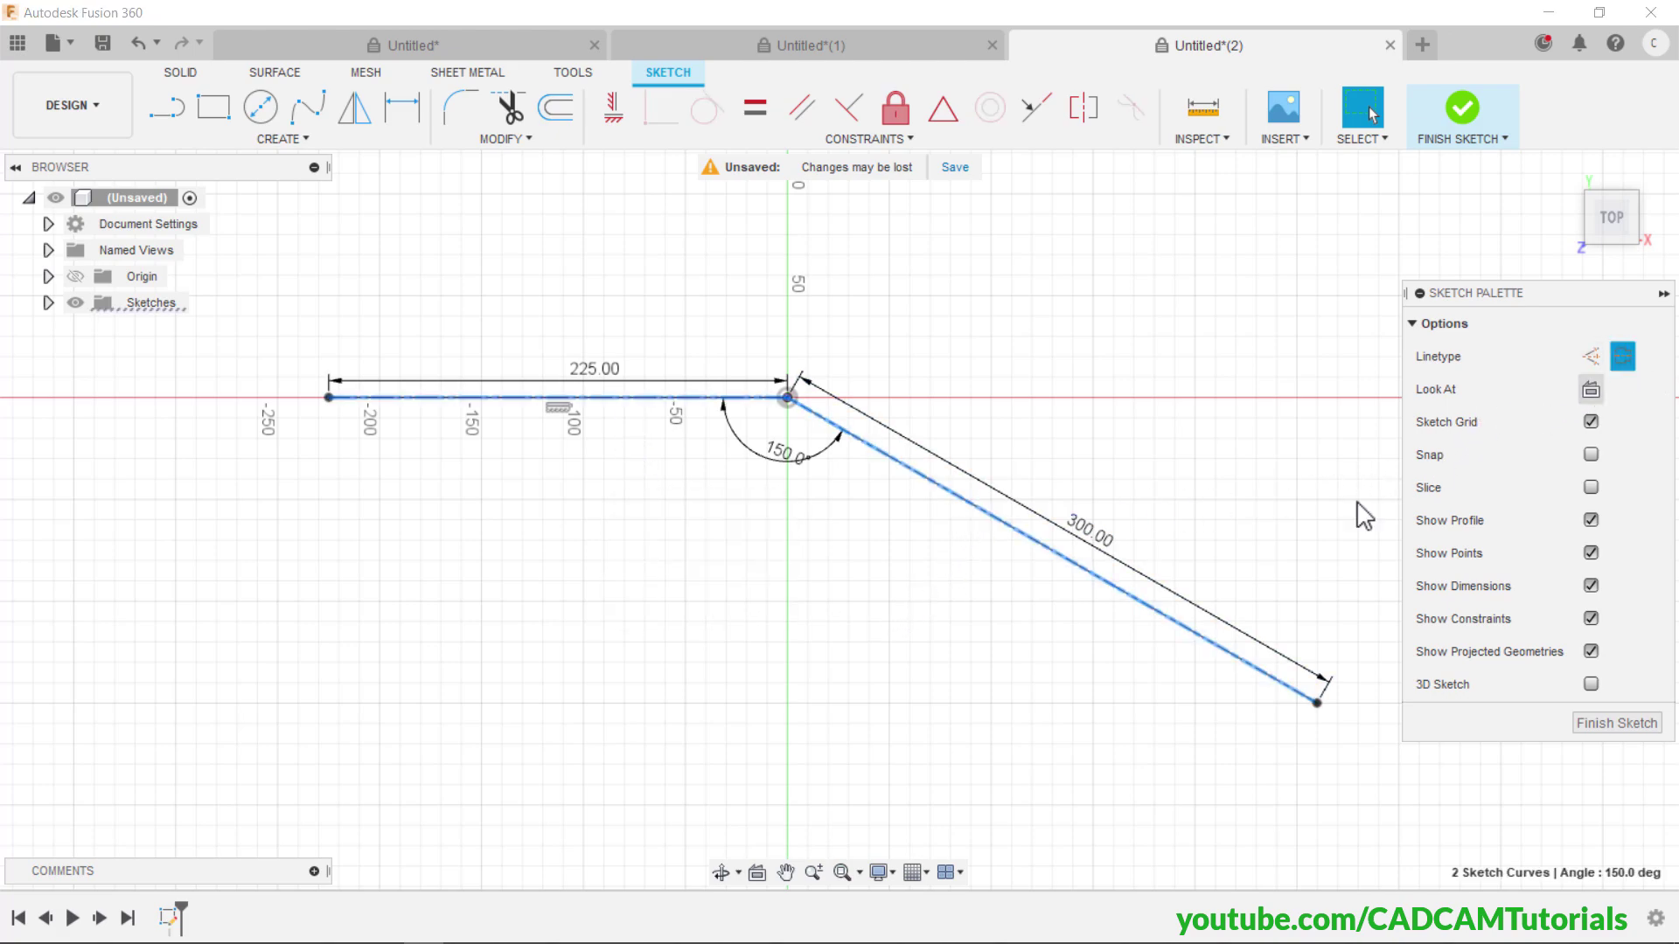
{"action": "left_click", "coordinate": [696, 589]}
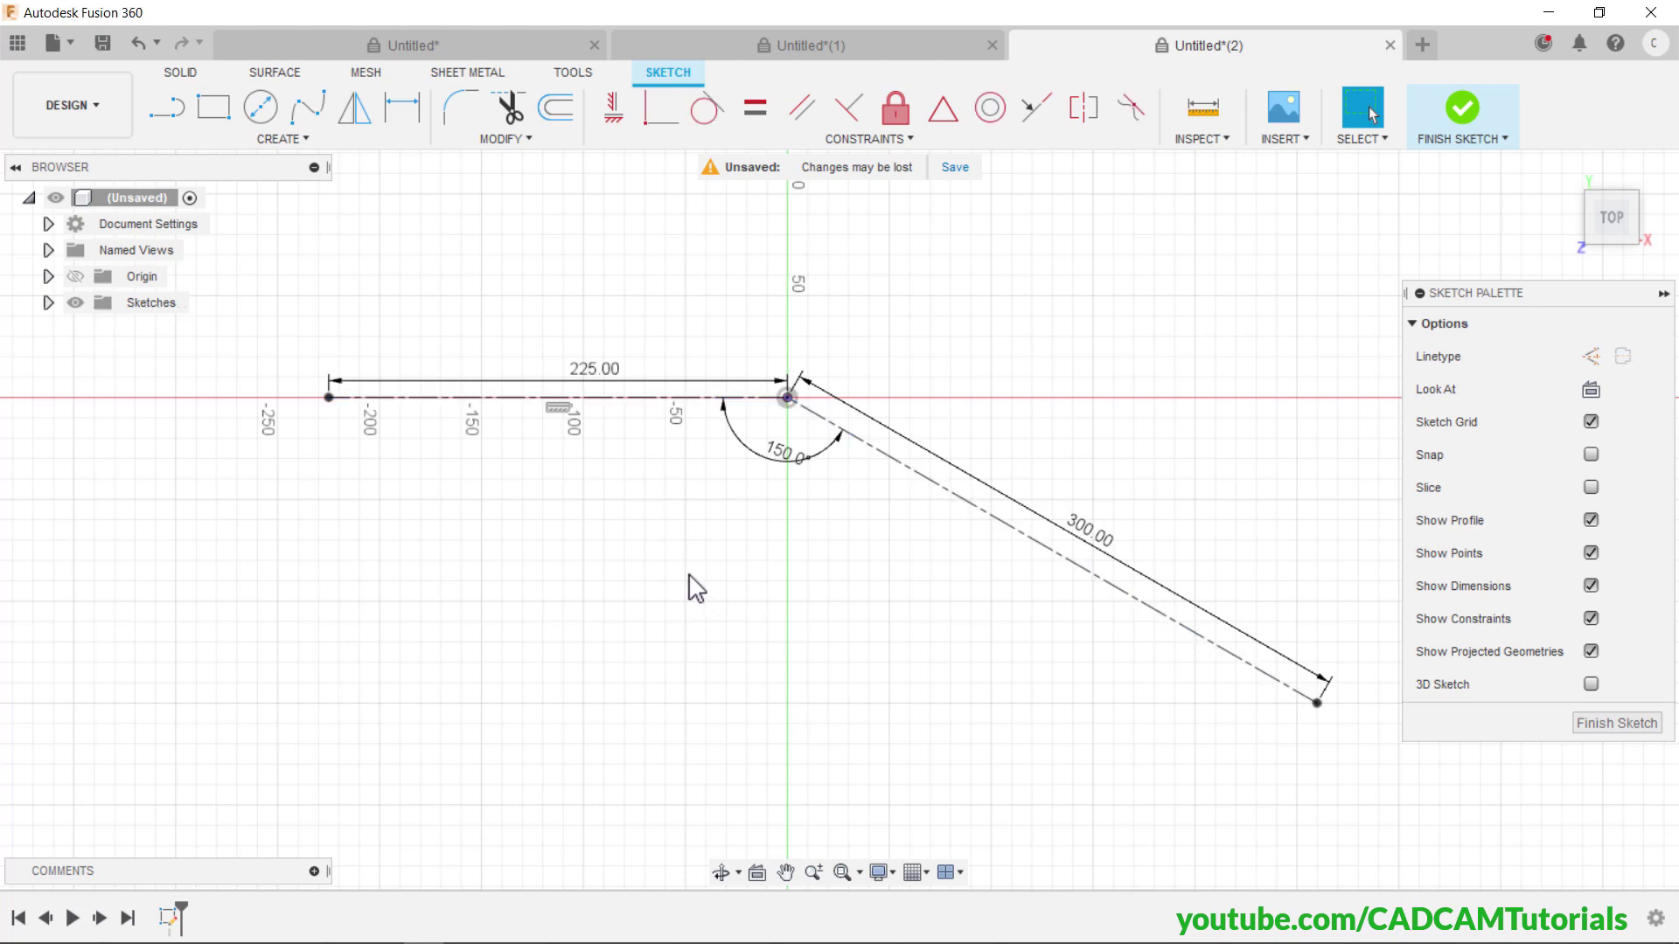
- Check the end diameters in the PDF drawing and draw concentric 45 mm and 90 mm circles at the horizontal centerline's outer end
{"action": "key", "text": "alt+Tab"}
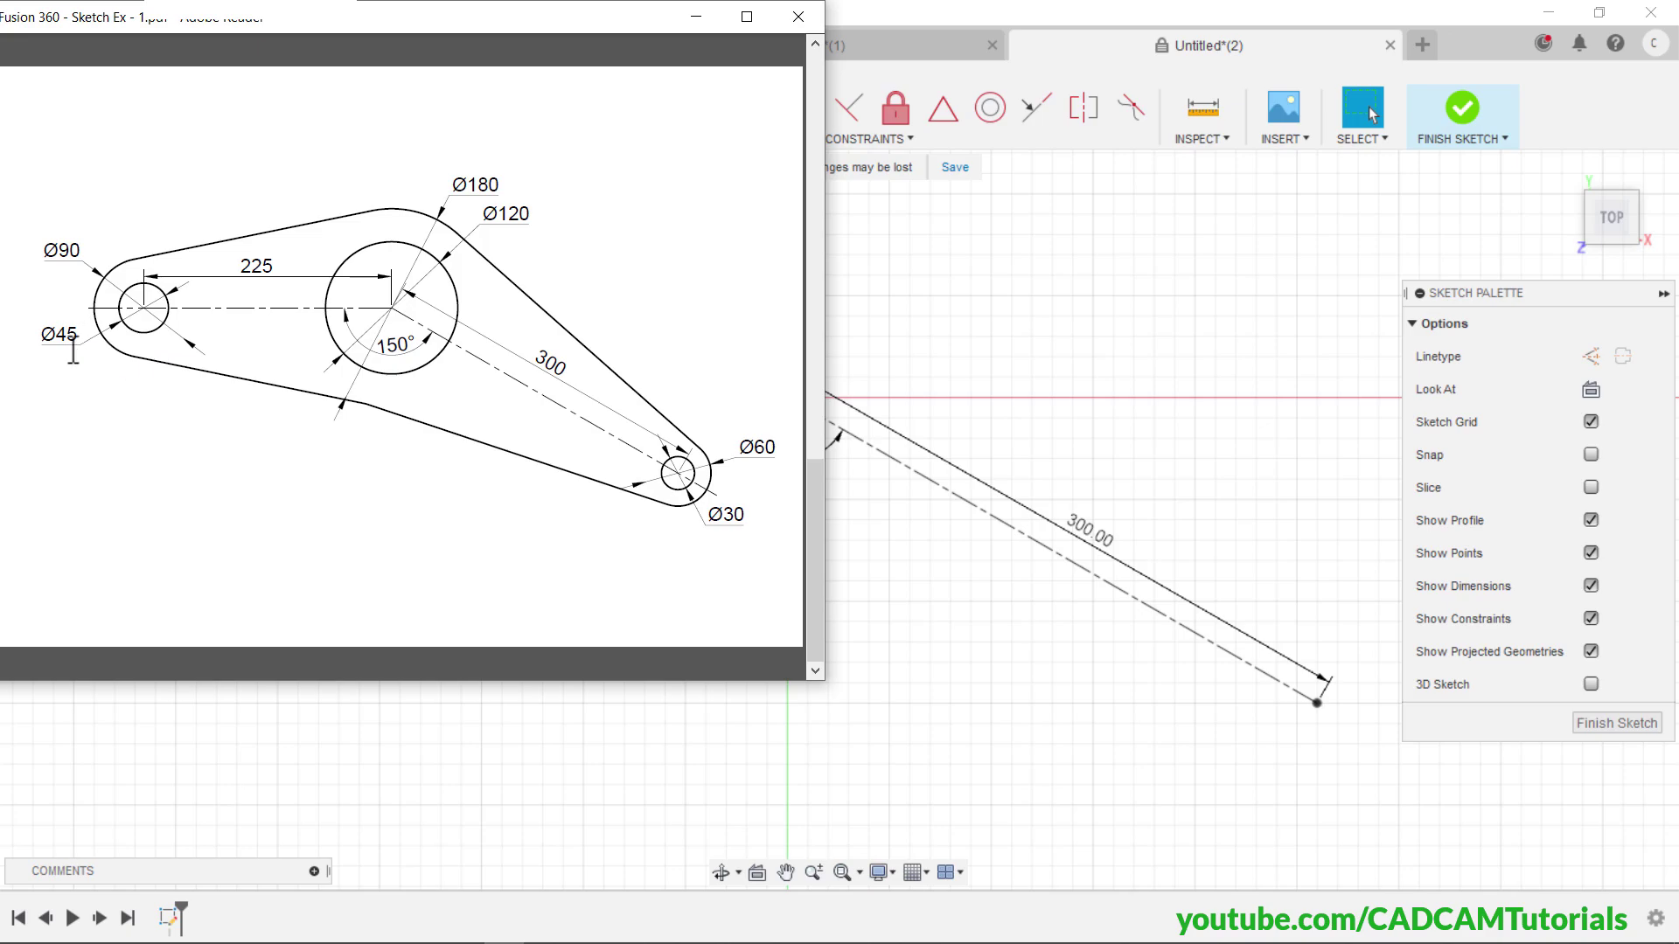
{"action": "left_click", "coordinate": [915, 606]}
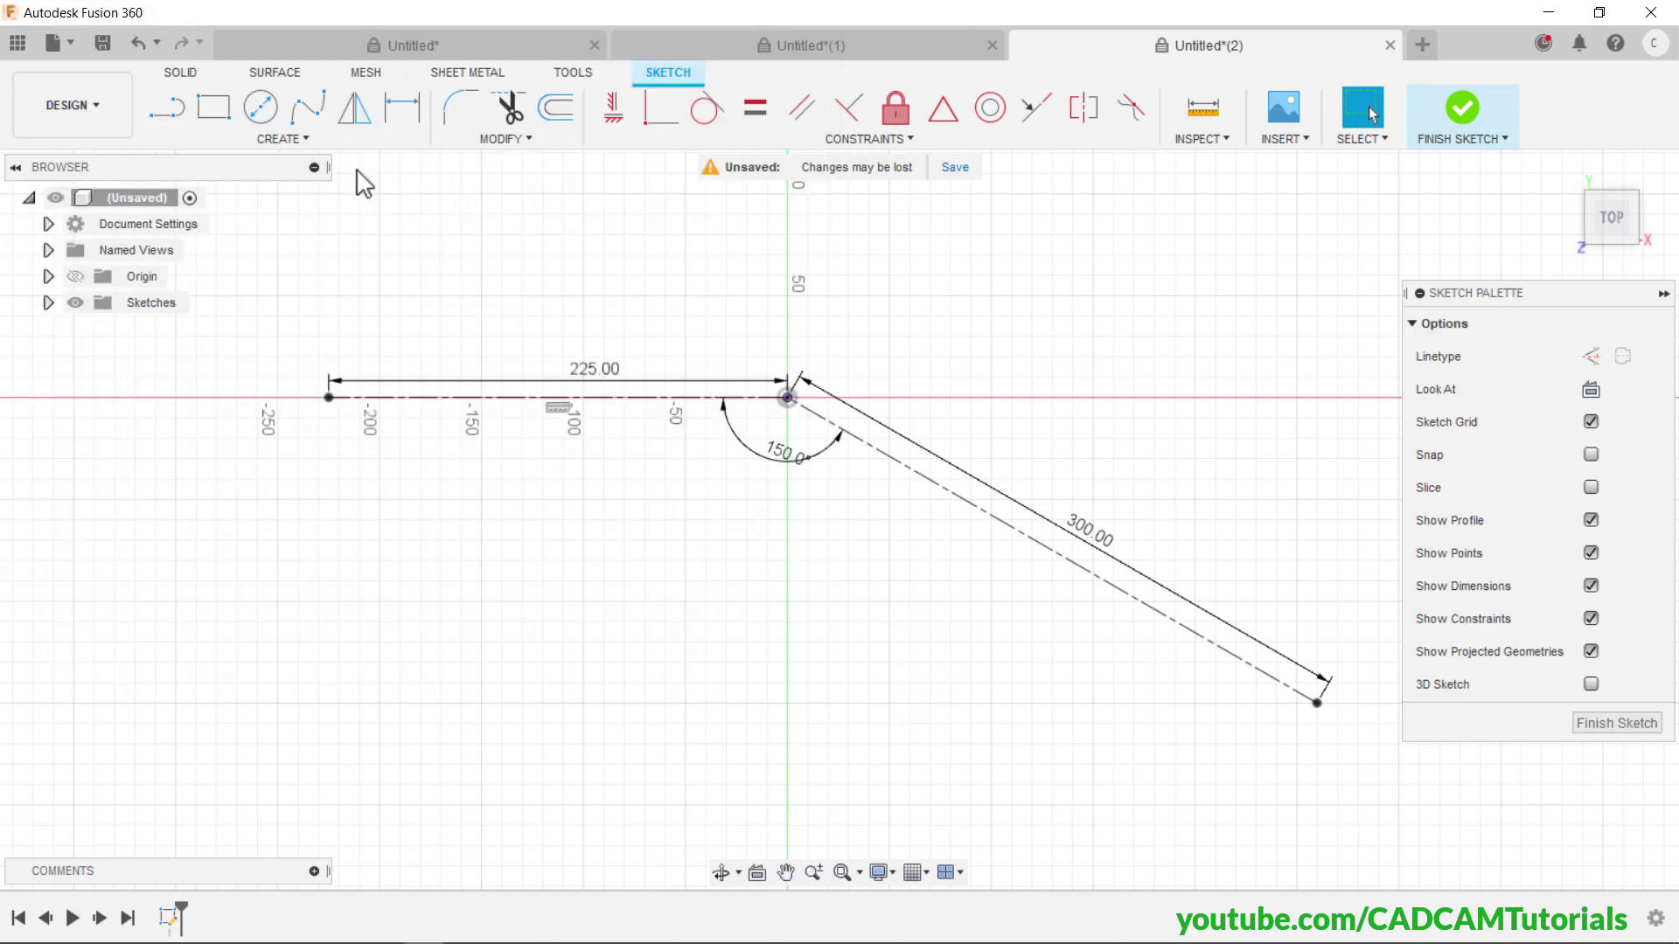
{"action": "left_click", "coordinate": [261, 108]}
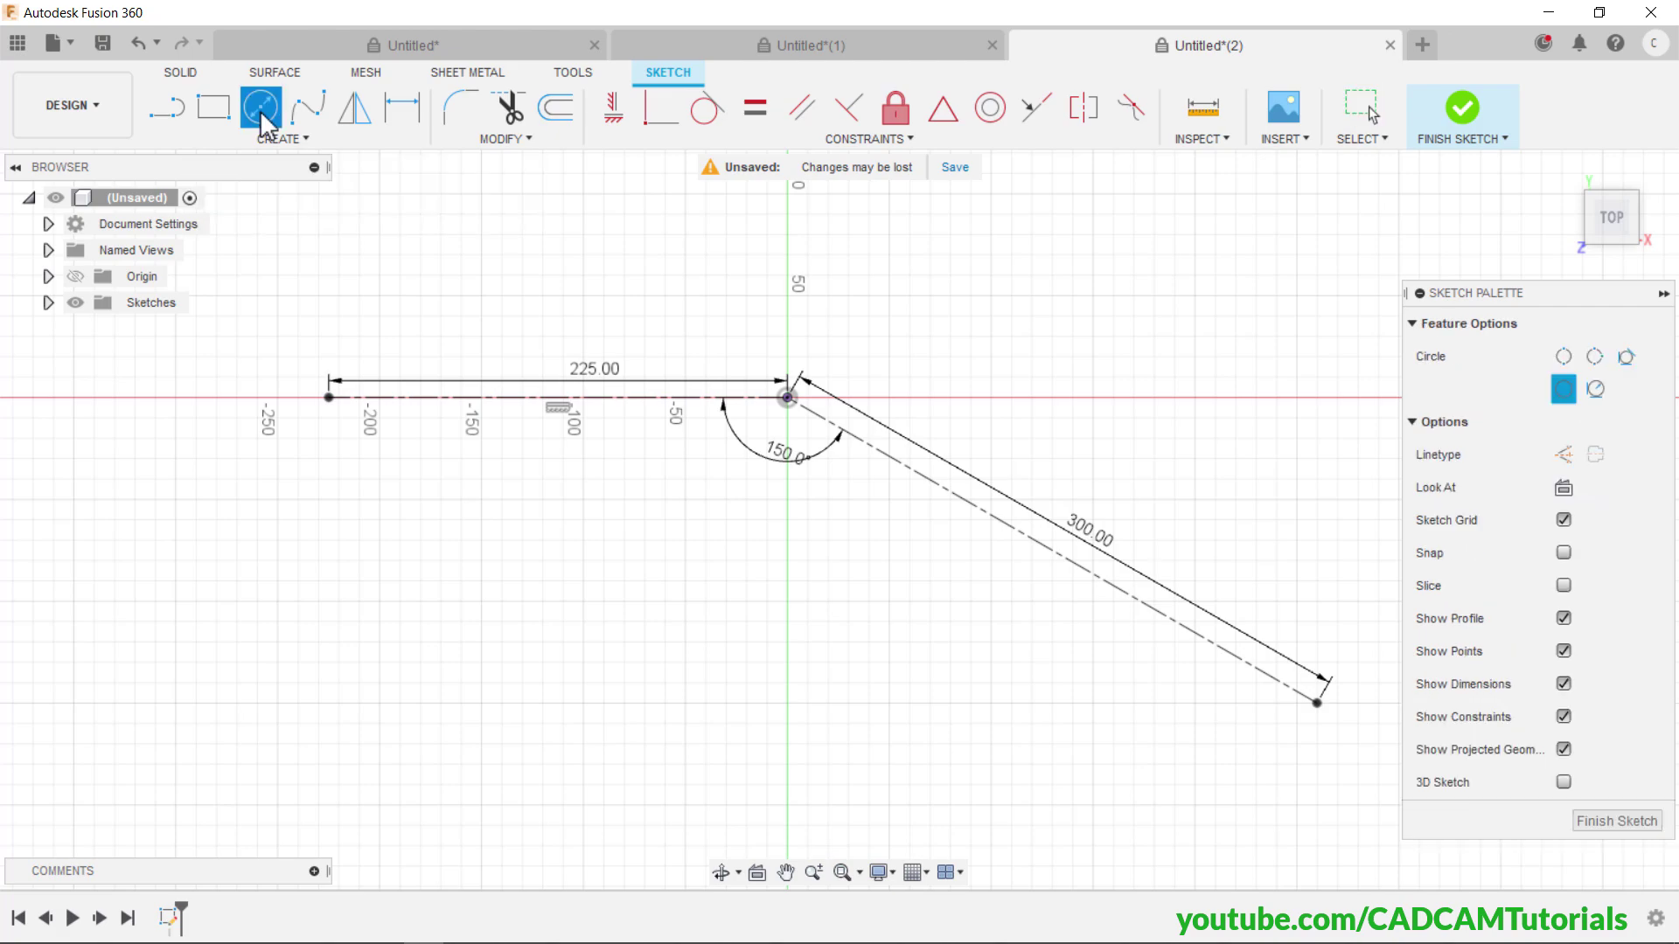
{"action": "left_click", "coordinate": [328, 399]}
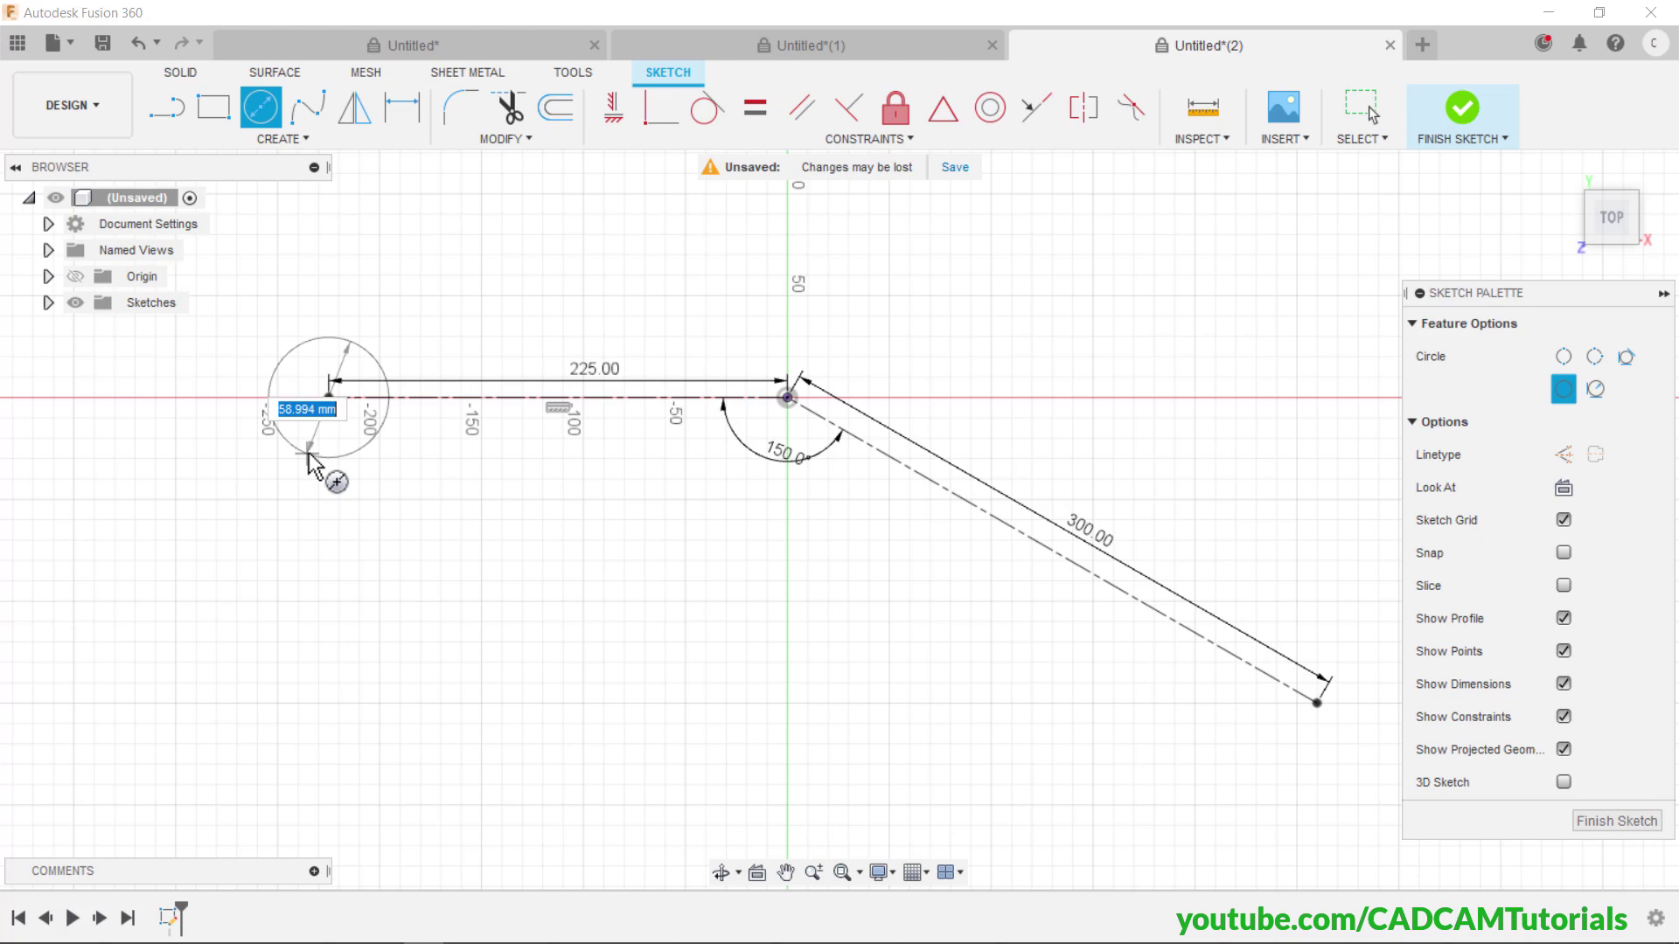
{"action": "type", "text": "45"}
{"action": "key", "text": "Return"}
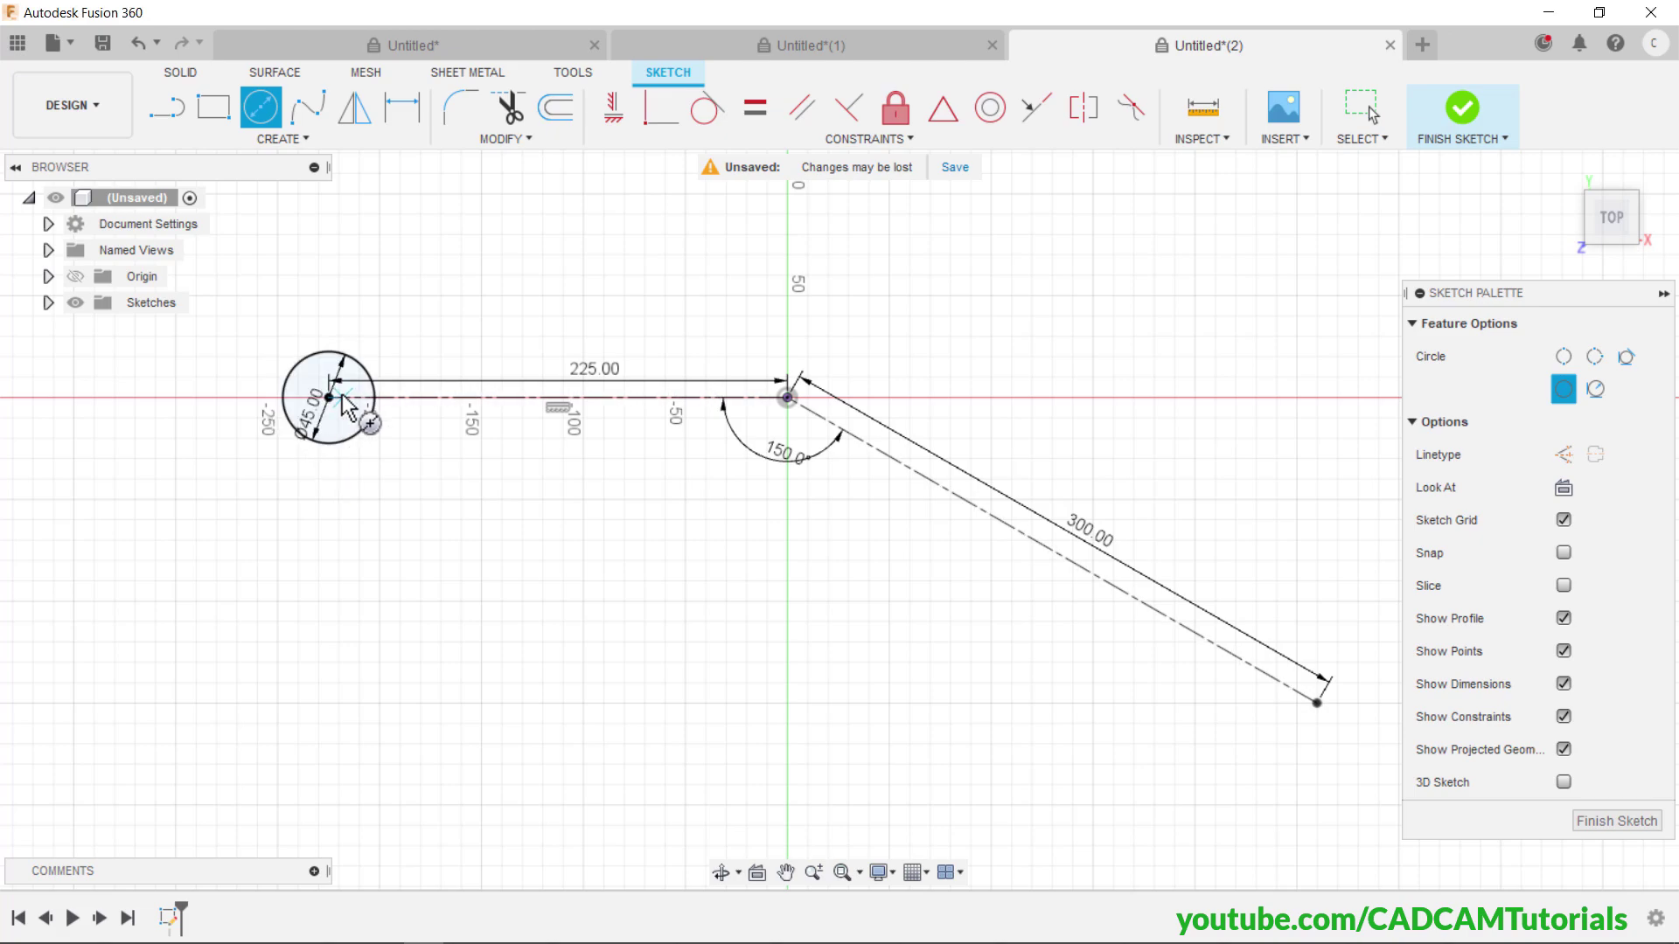
{"action": "left_click", "coordinate": [329, 398]}
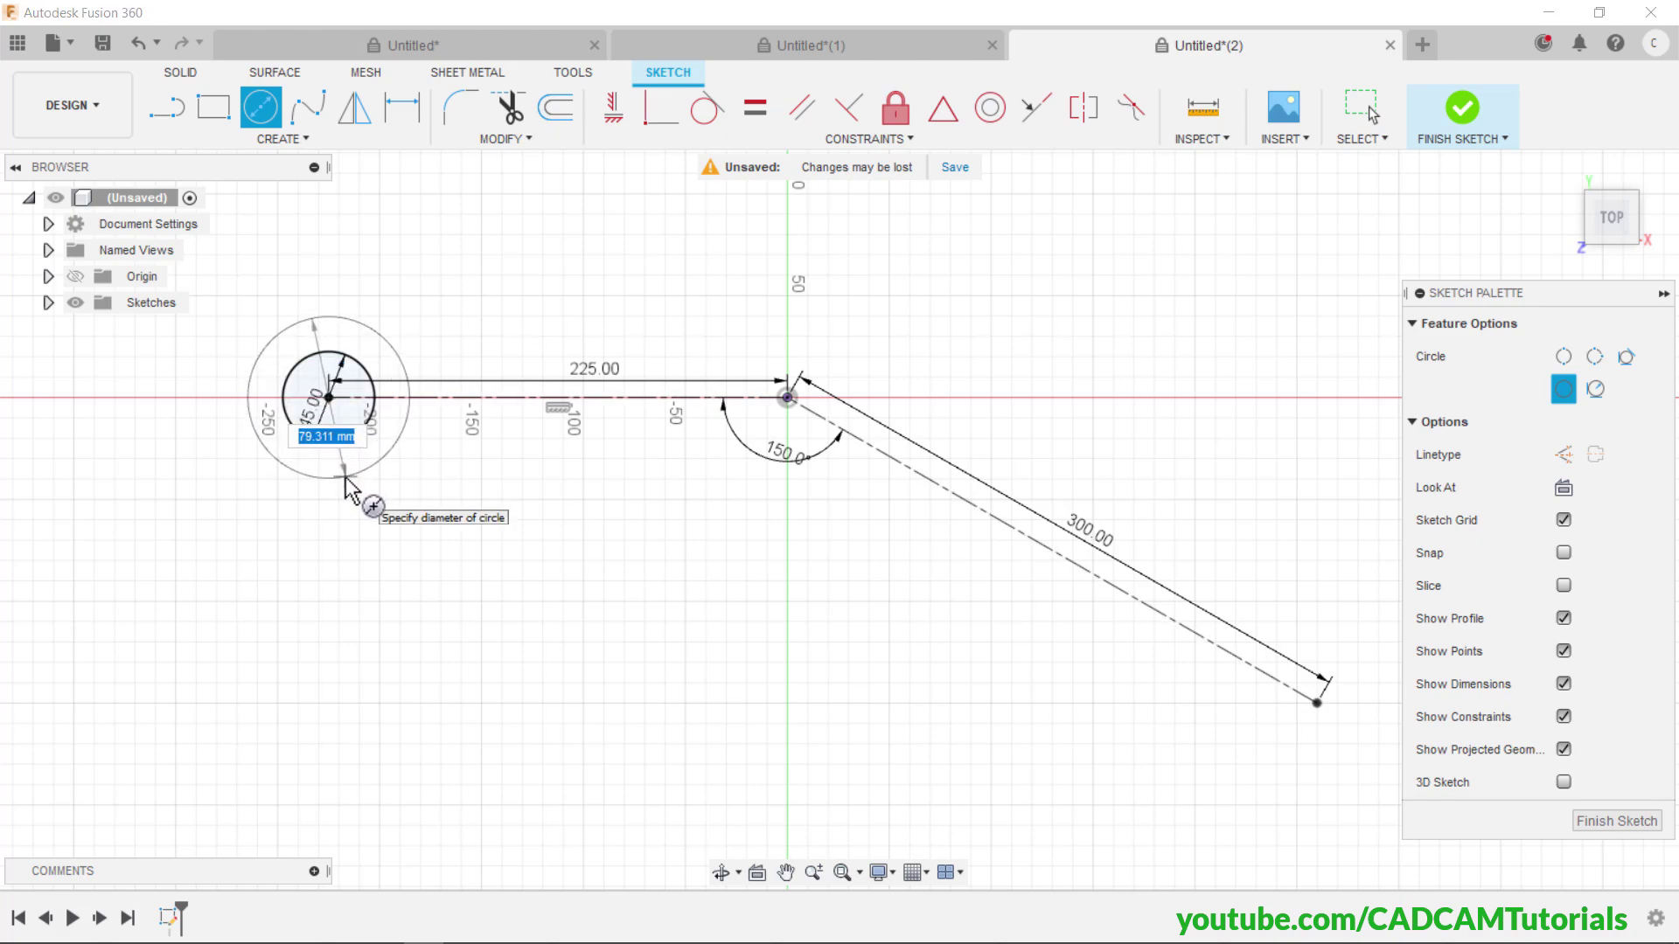
{"action": "type", "text": "90"}
{"action": "key", "text": "Return"}
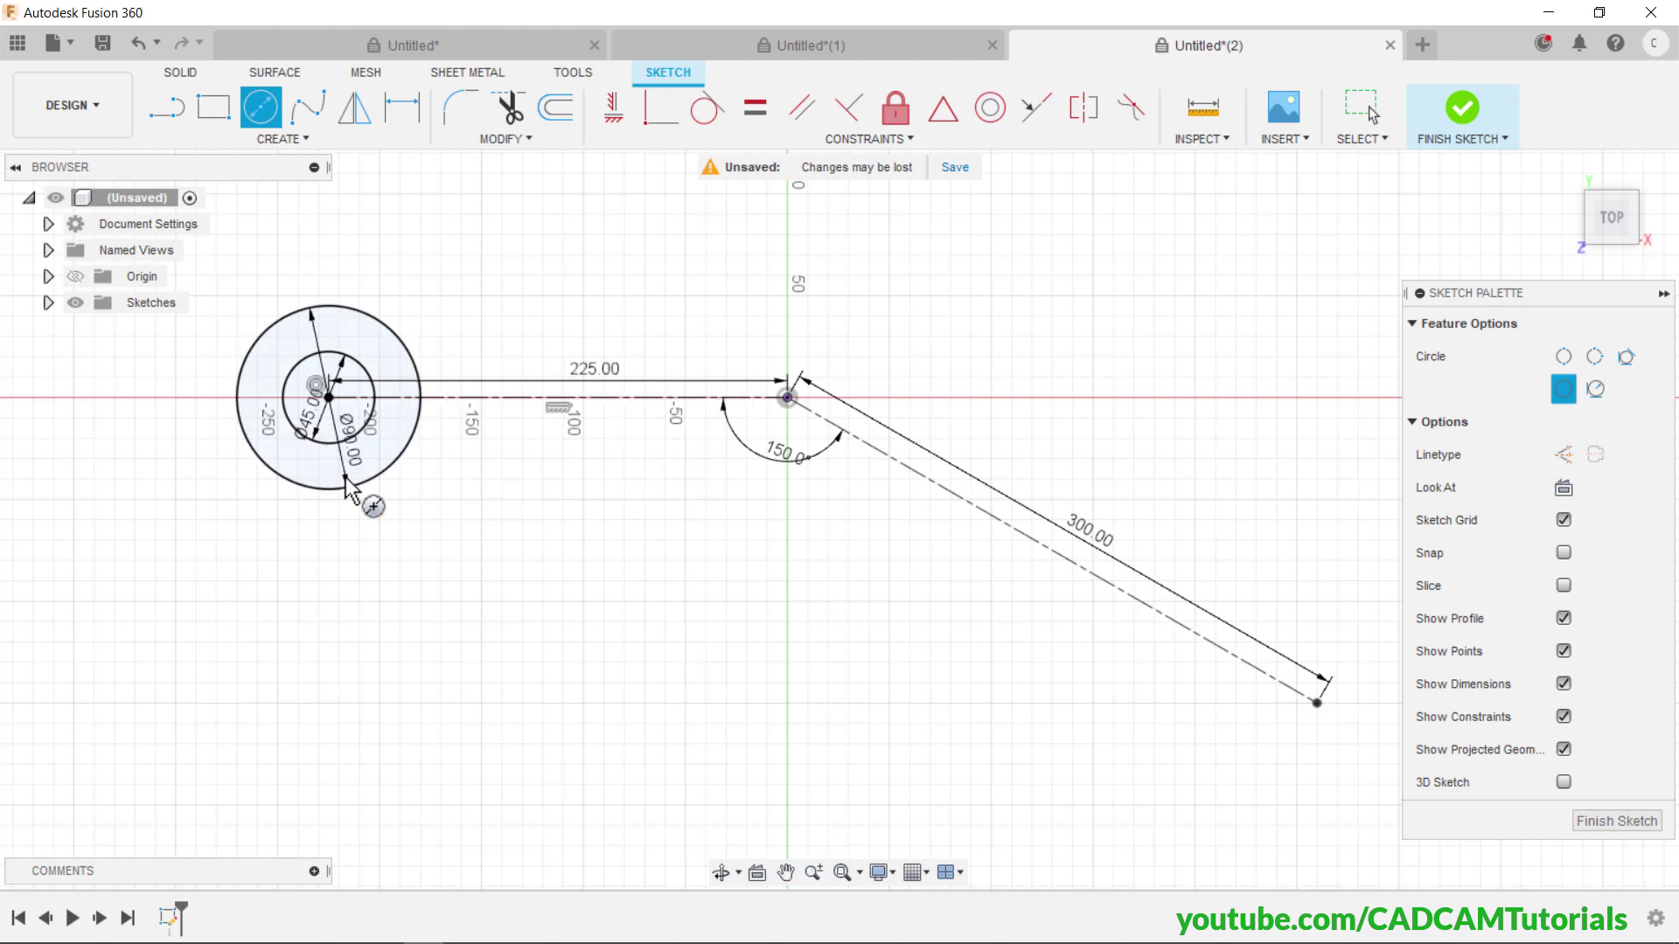
- Check the central diameters in the PDF drawing and draw concentric 120 mm and 180 mm diameter circles at the origin
{"action": "key", "text": "alt+Tab"}
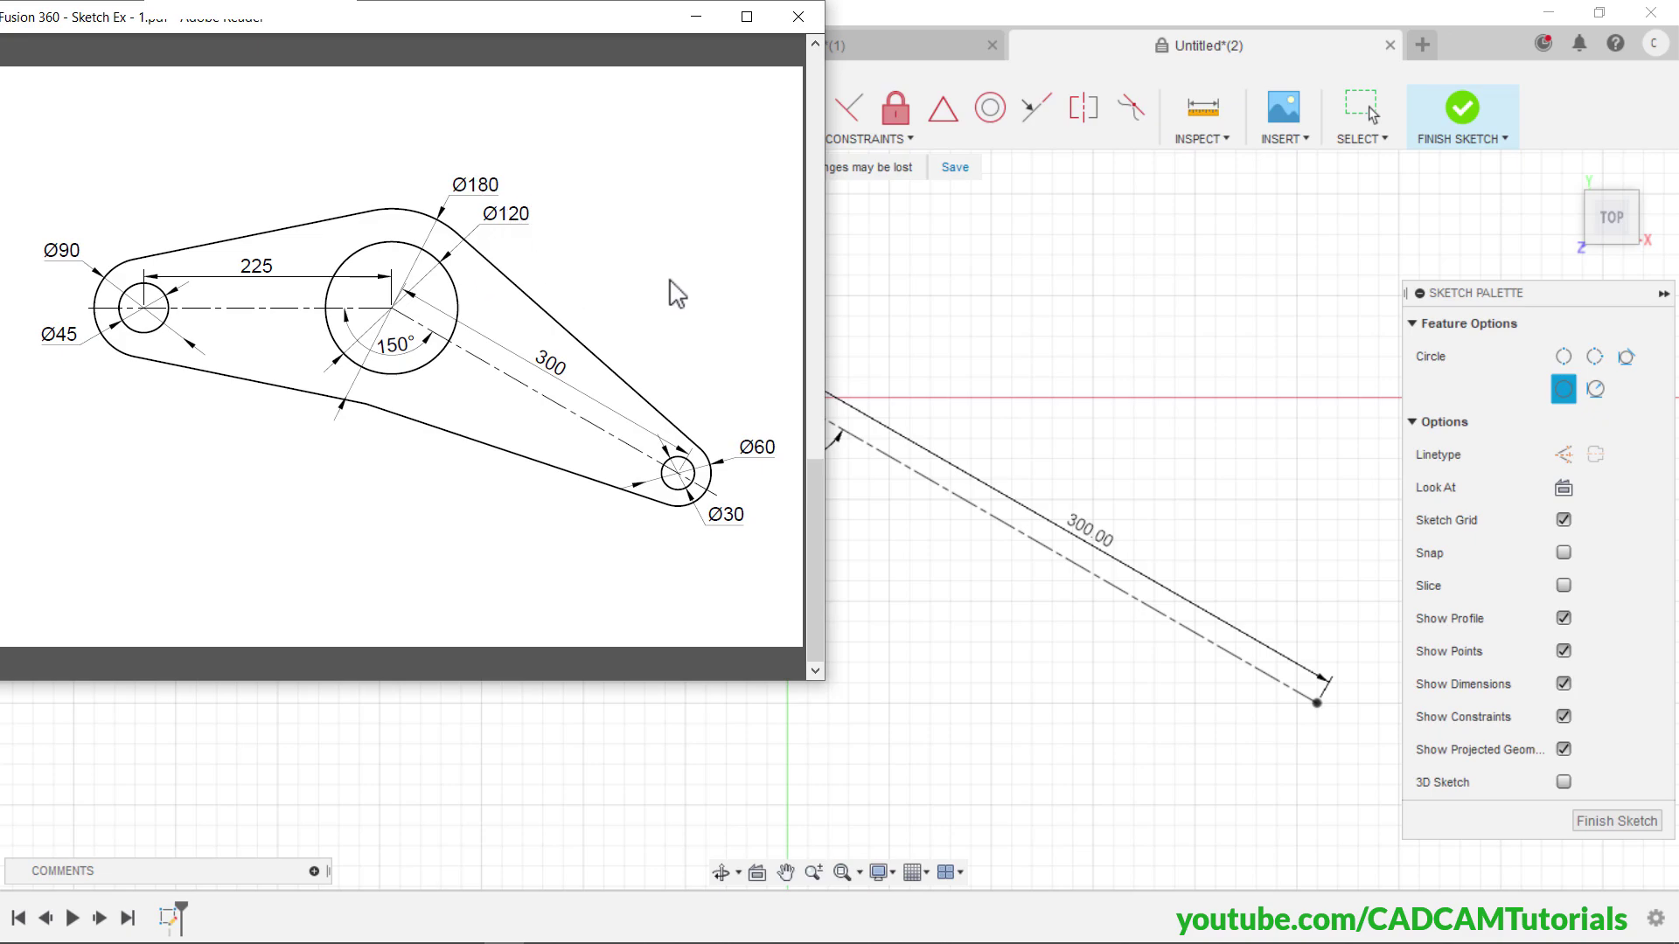
{"action": "left_click", "coordinate": [941, 16]}
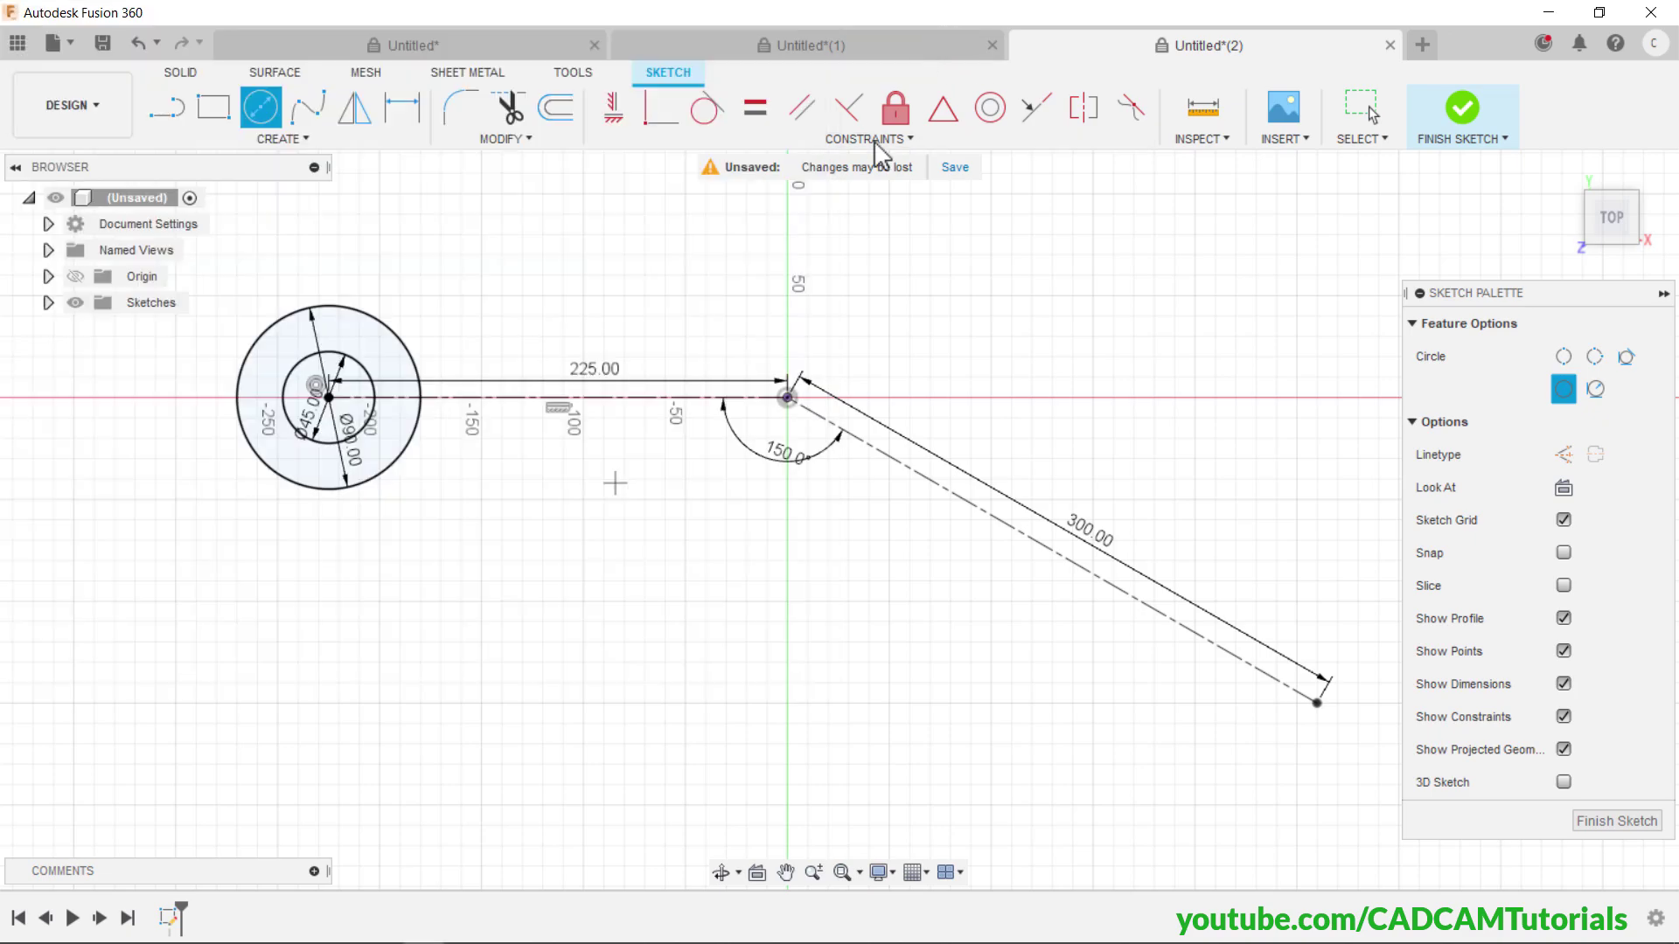
{"action": "left_click", "coordinate": [788, 399]}
{"action": "type", "text": "100"}
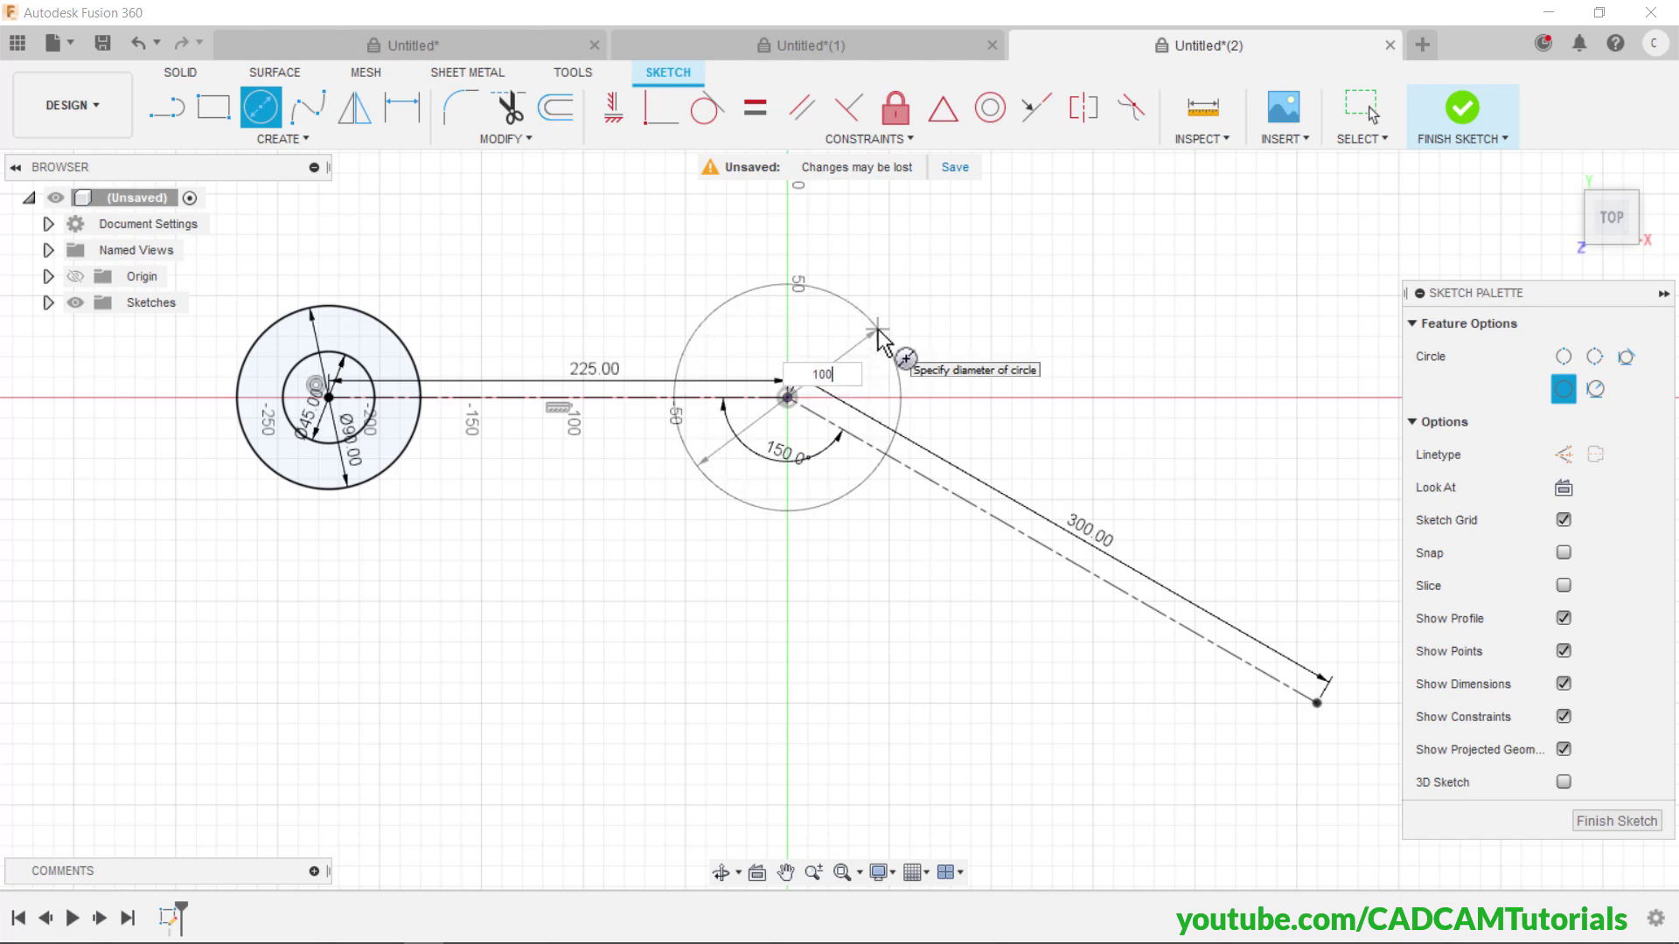
{"action": "key", "text": "Tab"}
{"action": "type", "text": "12"}
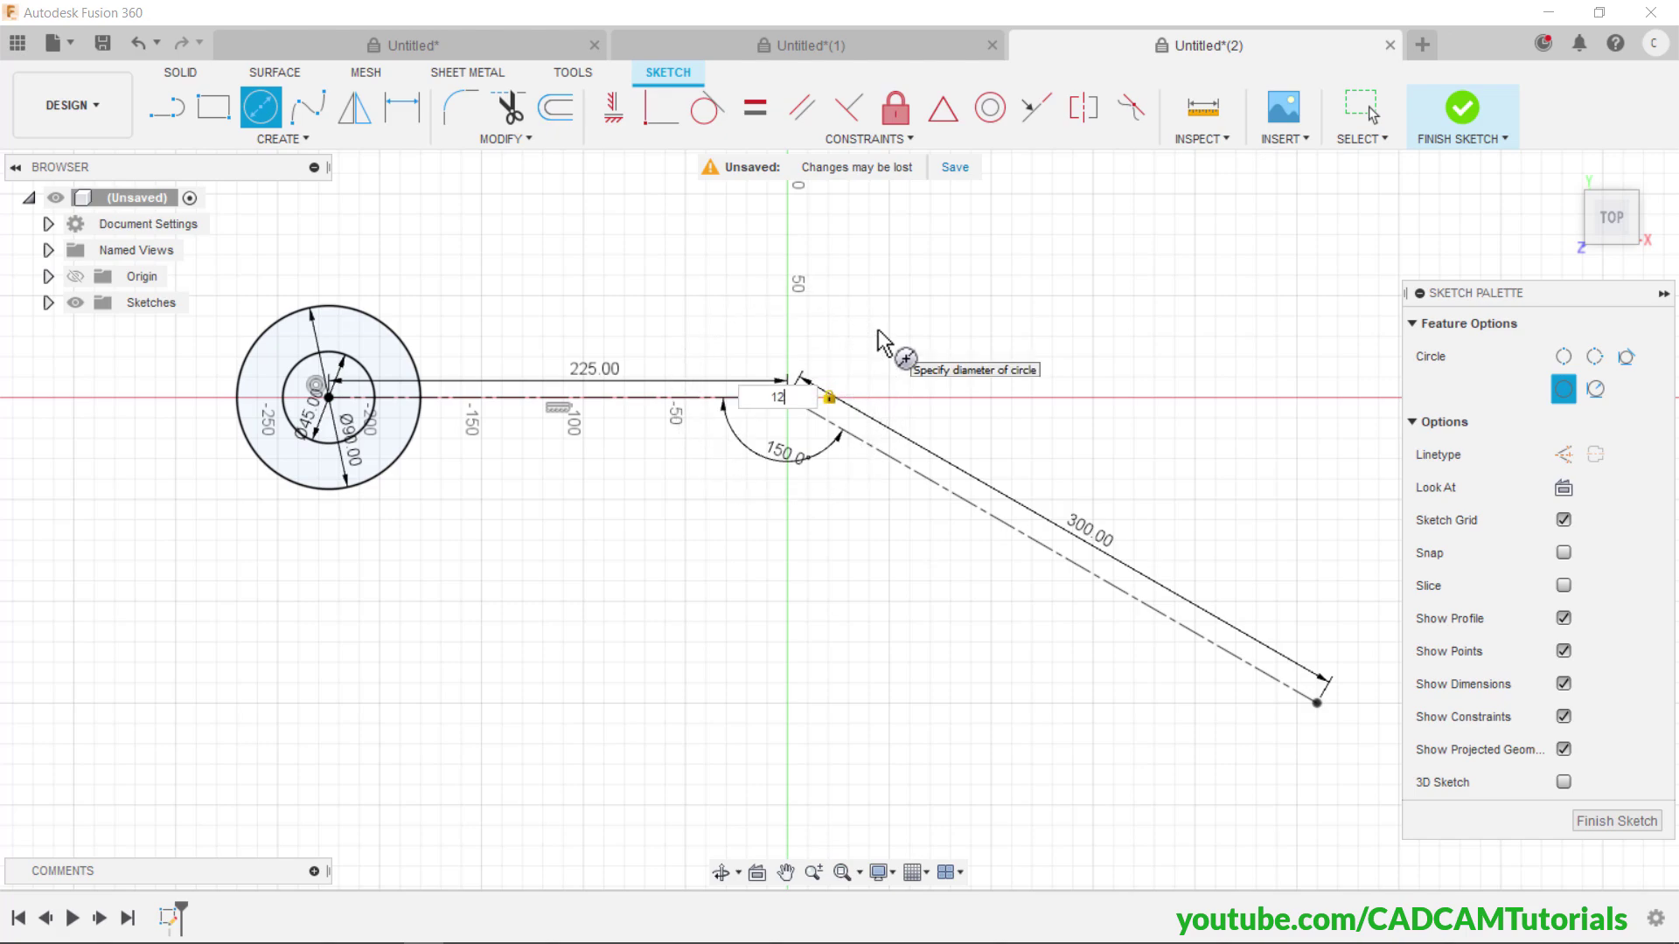
{"action": "key", "text": "Return"}
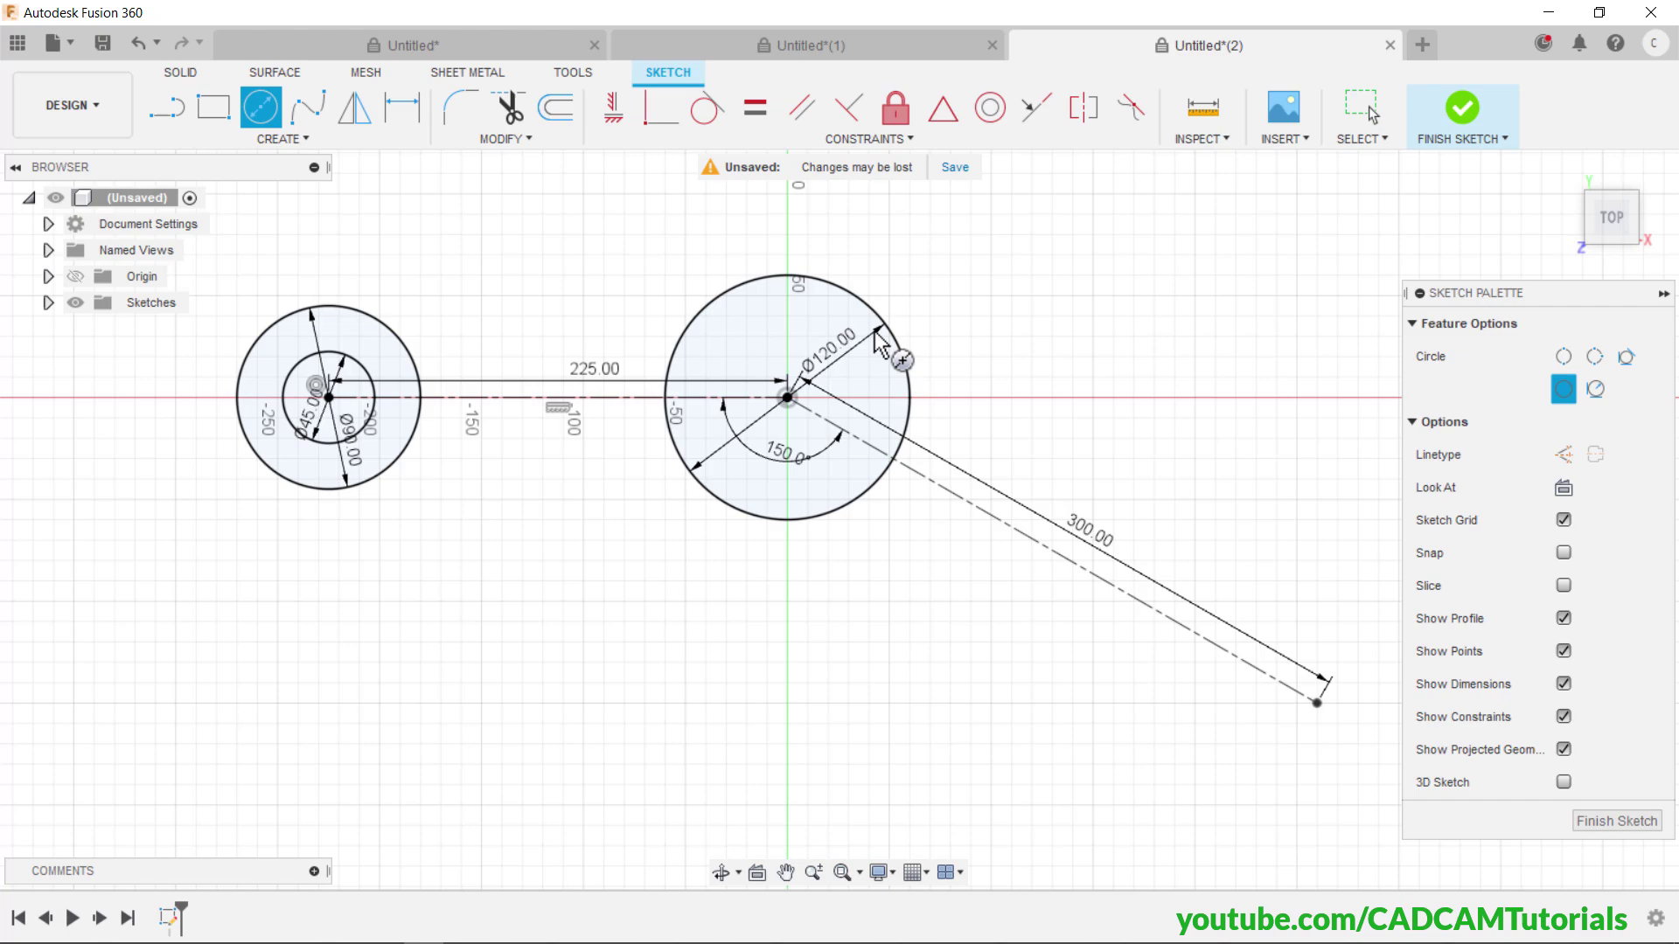
{"action": "left_click", "coordinate": [788, 399]}
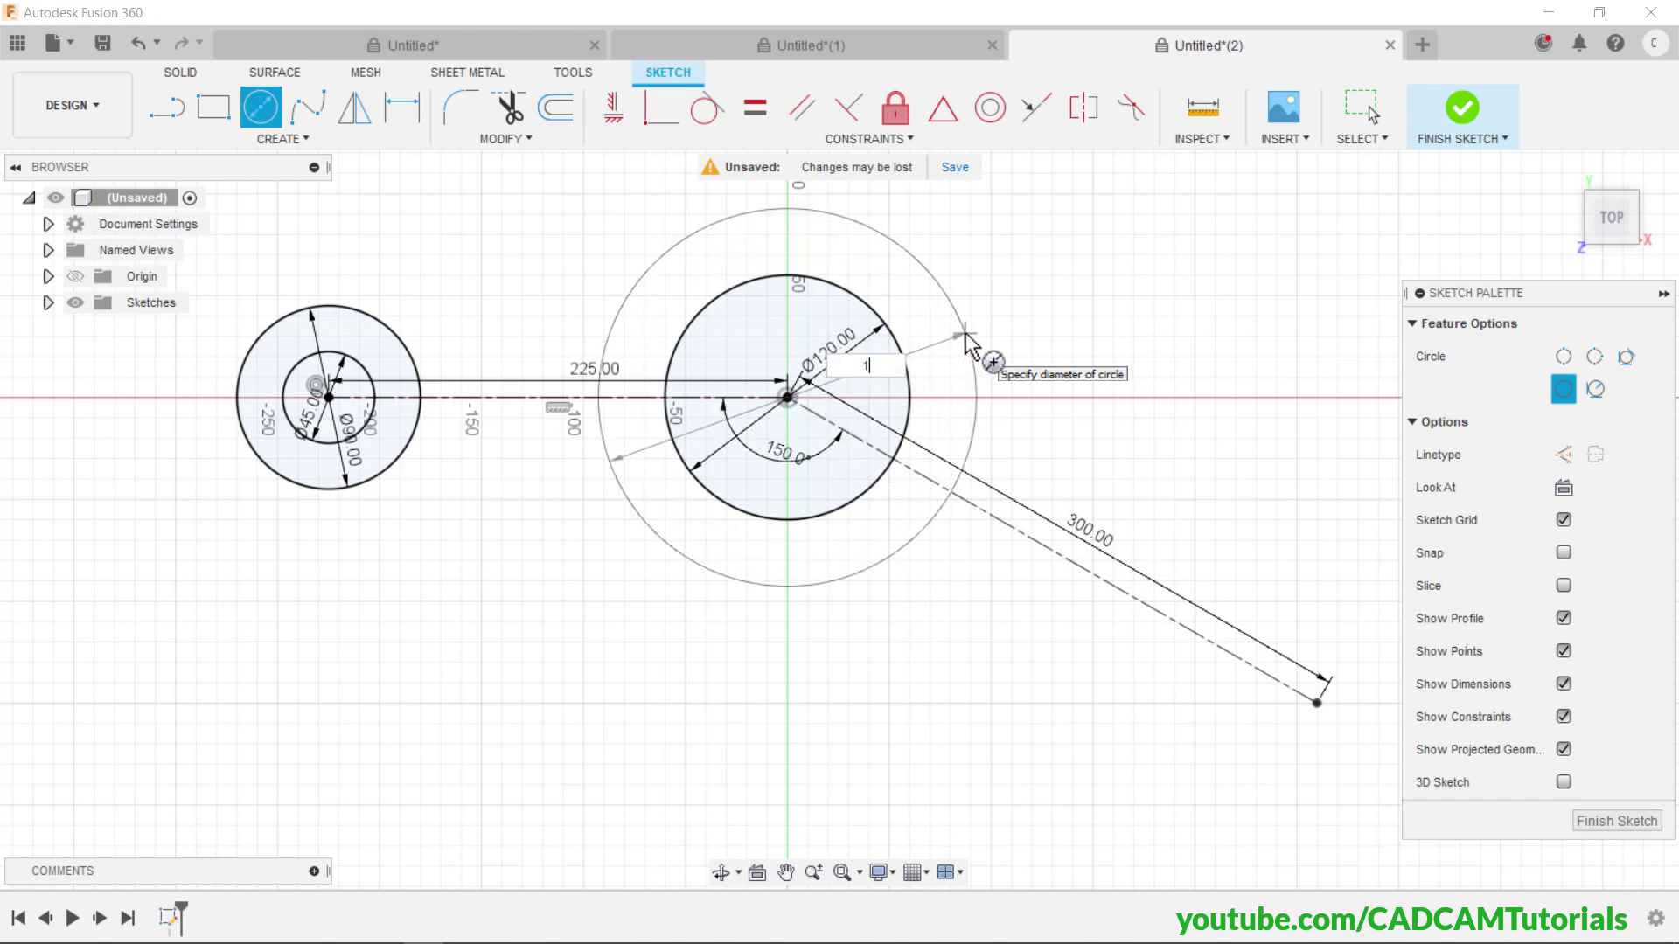
{"action": "type", "text": "180"}
{"action": "key", "text": "Return"}
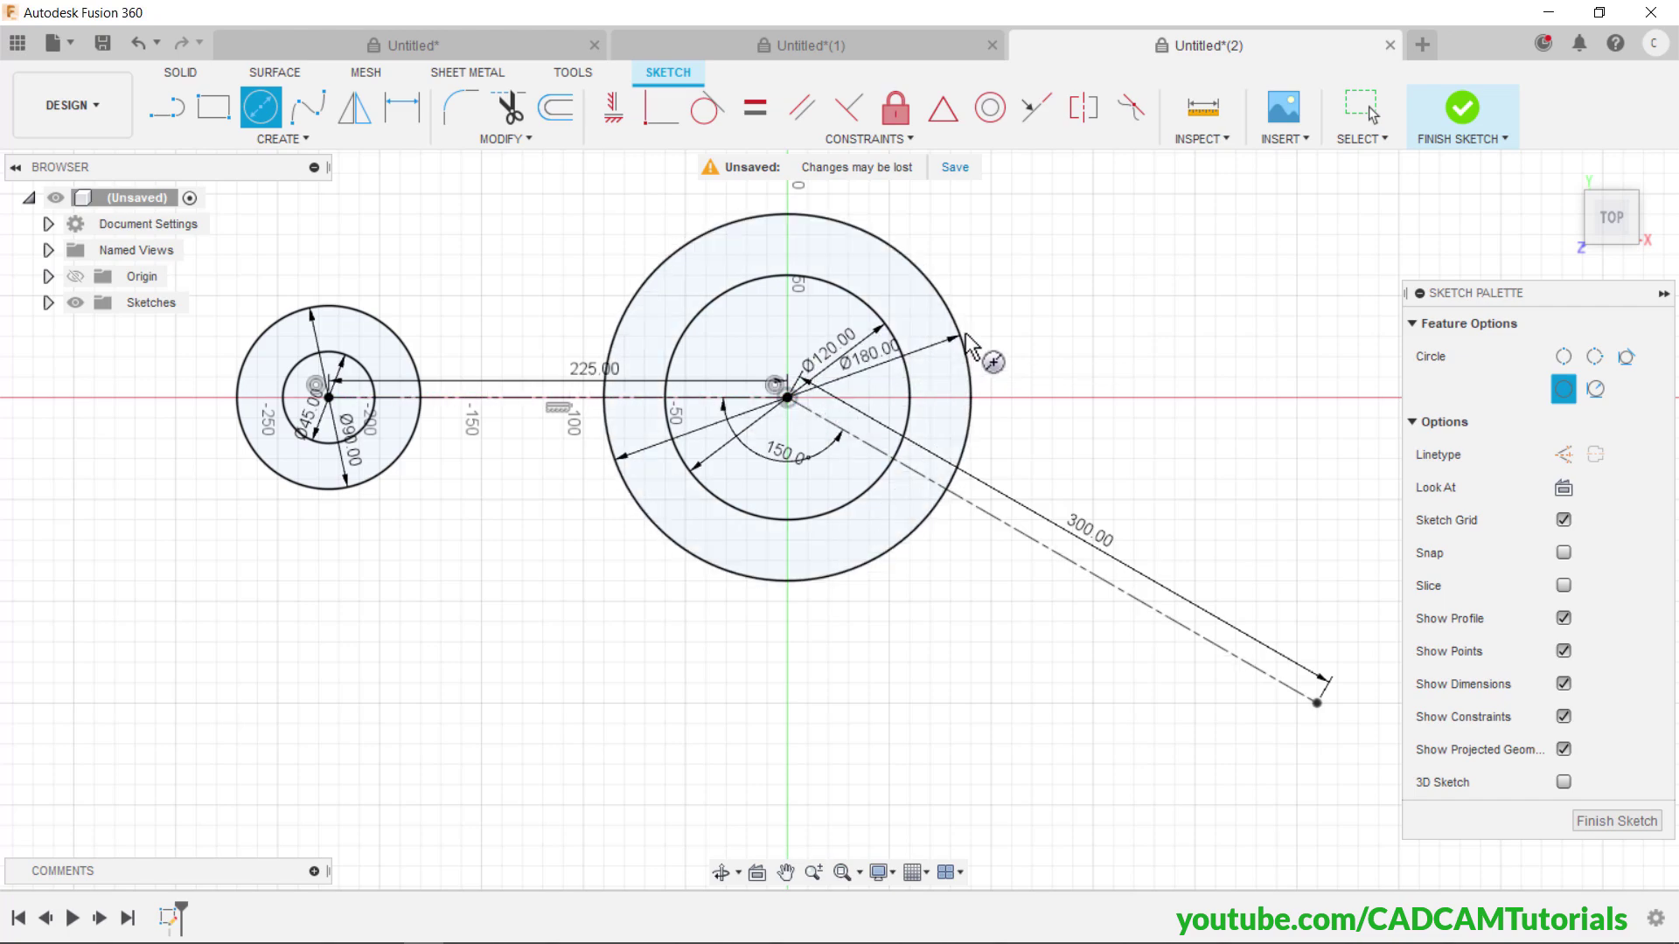
- Check the remaining diameters in the PDF drawing and draw concentric 30 mm and 60 mm circles at the sloping centerline's outer end
{"action": "key", "text": "alt+Tab"}
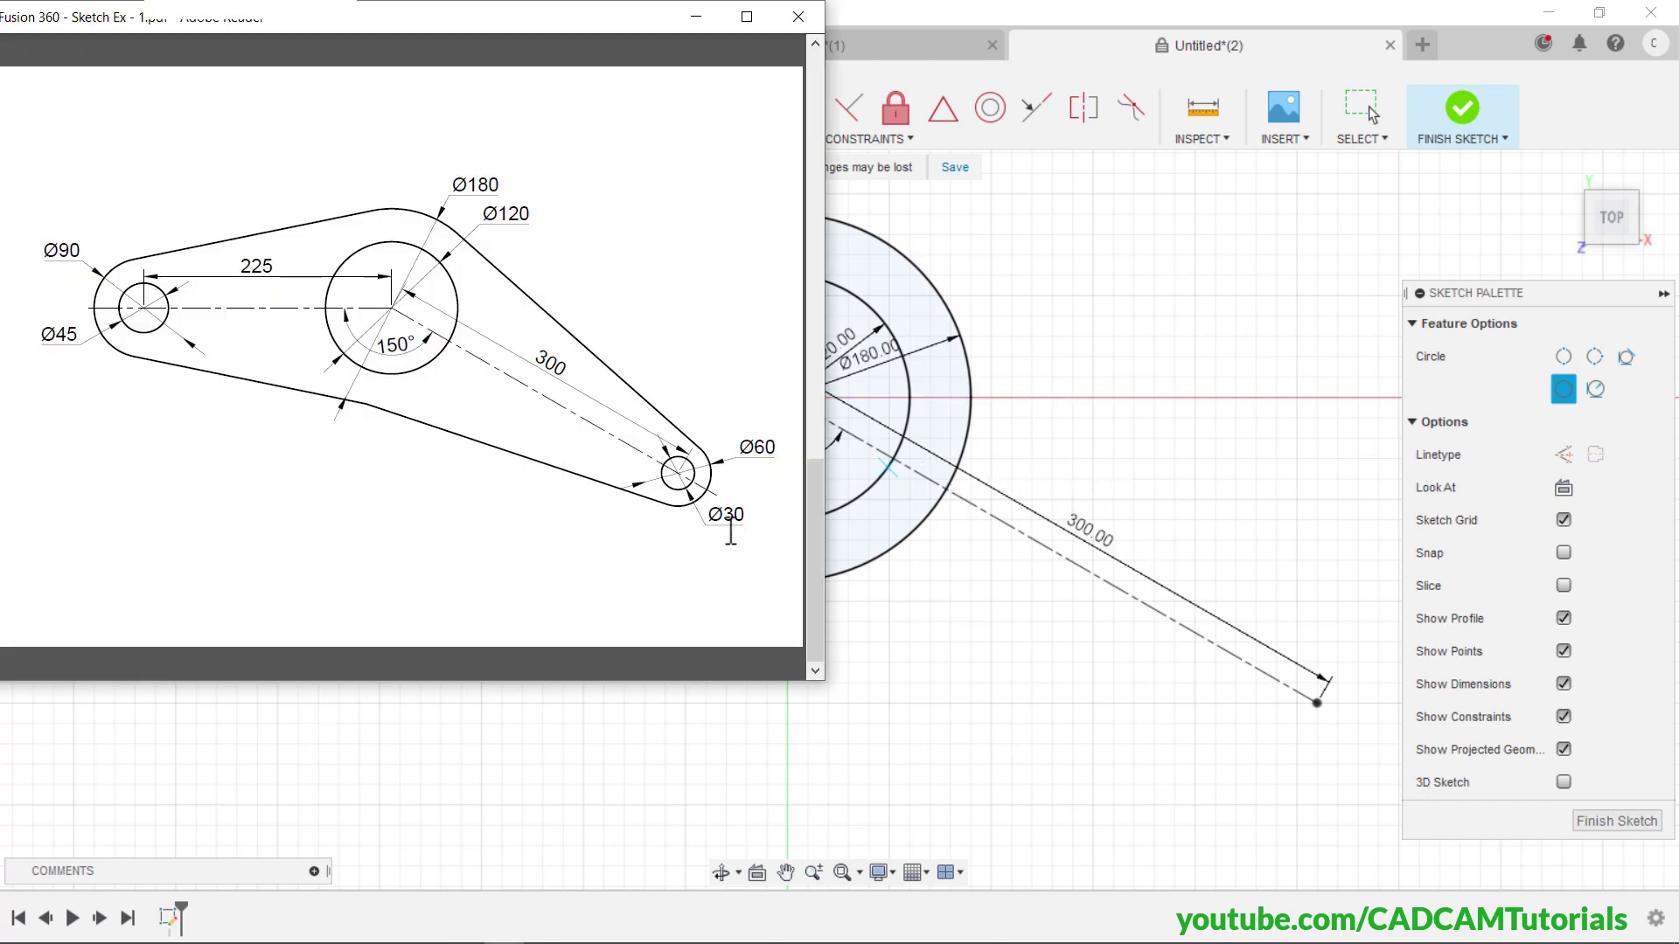
{"action": "left_click", "coordinate": [1058, 68]}
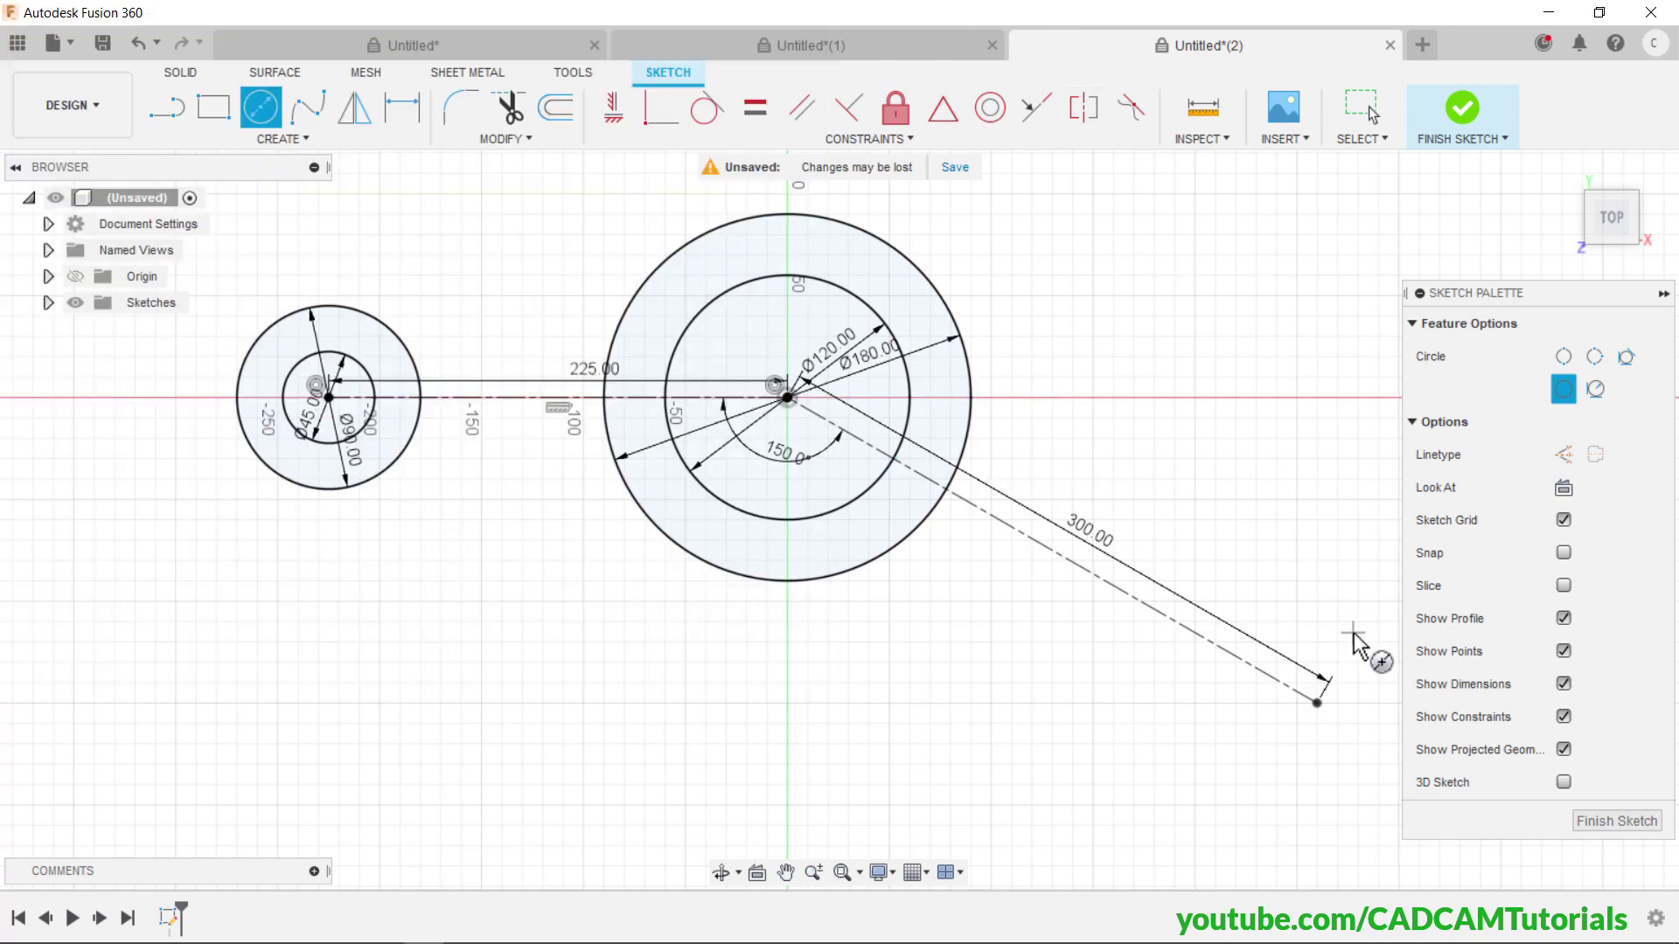
{"action": "left_click", "coordinate": [1318, 703]}
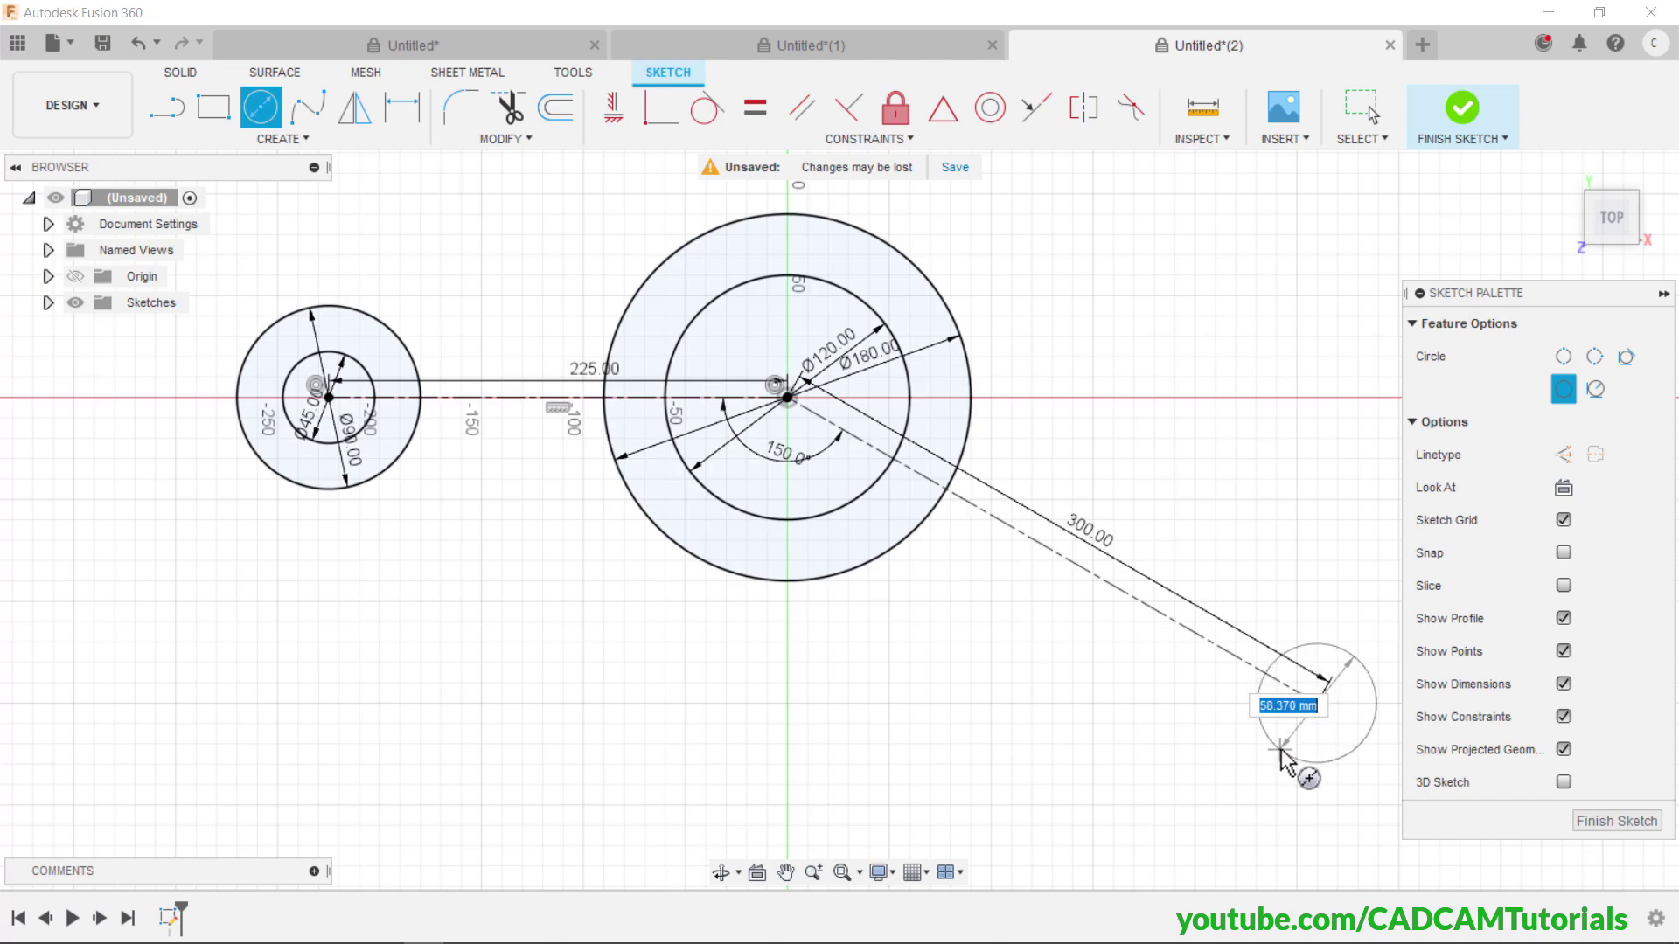
{"action": "type", "text": "30"}
{"action": "key", "text": "Return"}
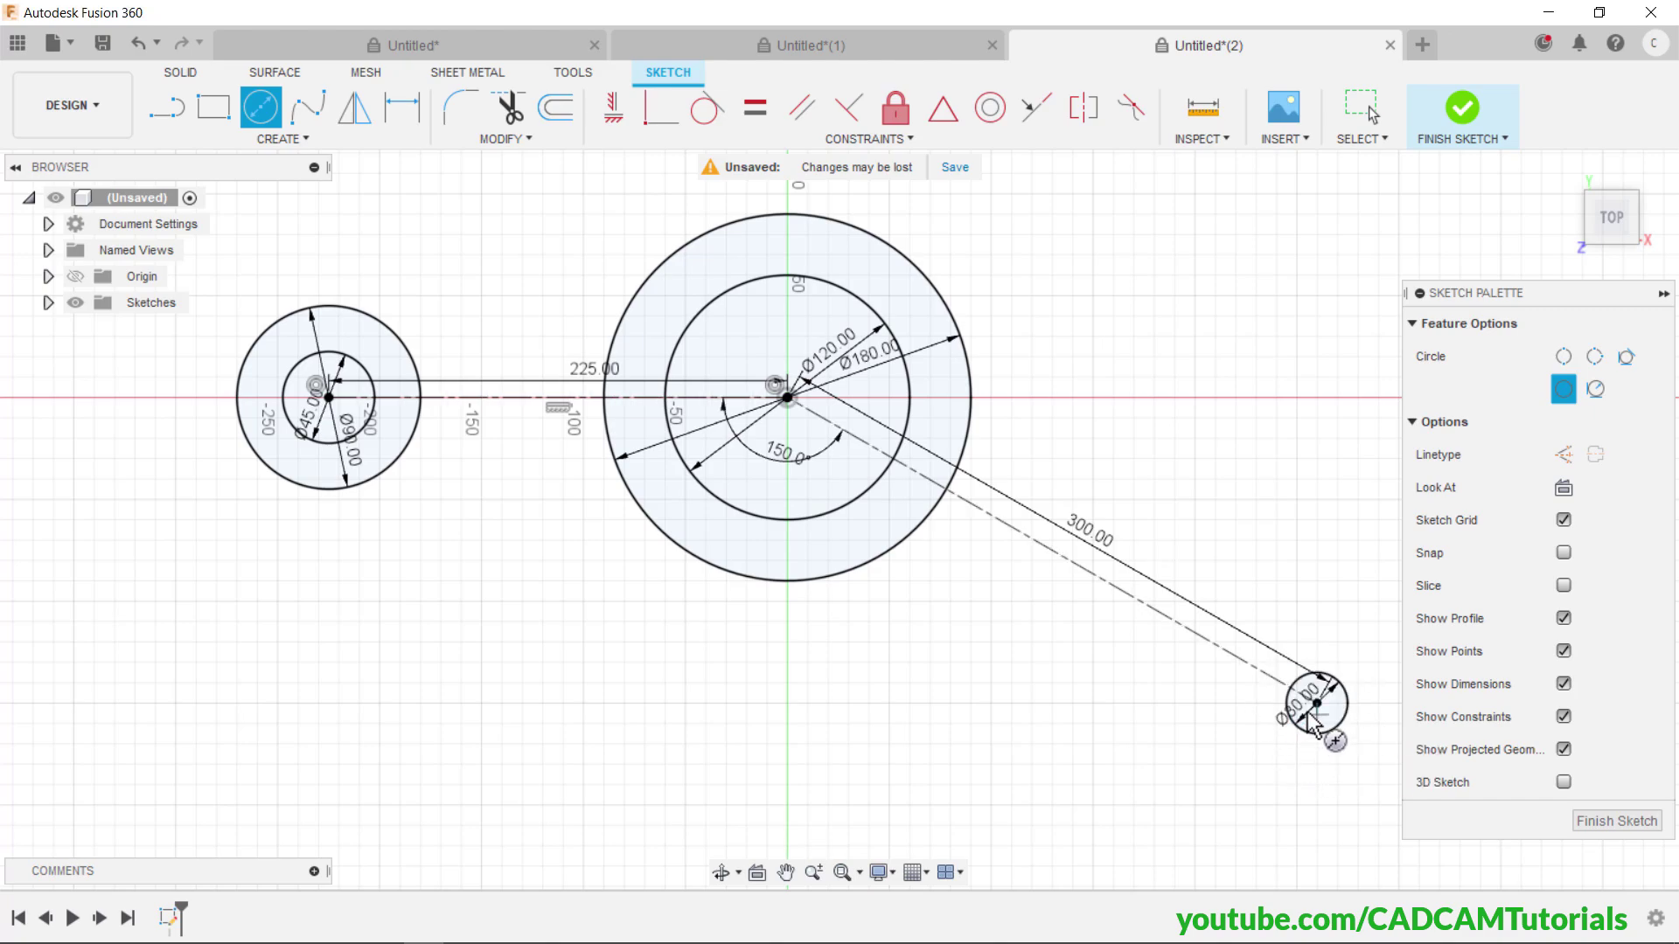
{"action": "left_click", "coordinate": [1316, 703]}
{"action": "type", "text": "6"}
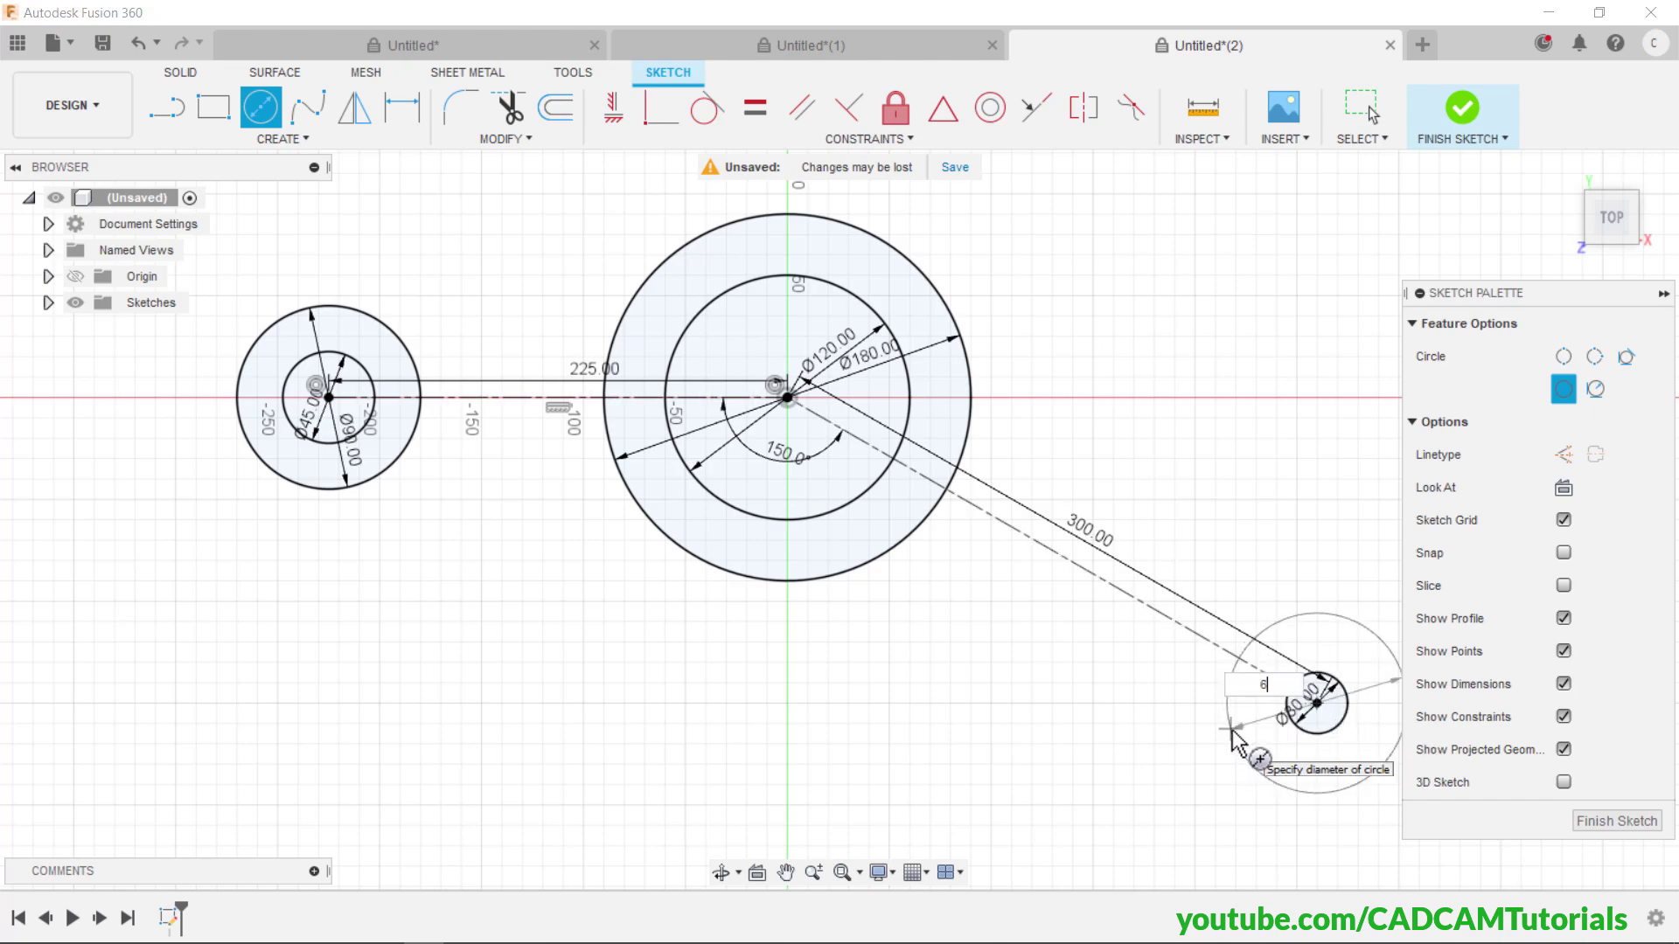
{"action": "type", "text": "0"}
{"action": "key", "text": "Return"}
{"action": "key", "text": "Escape"}
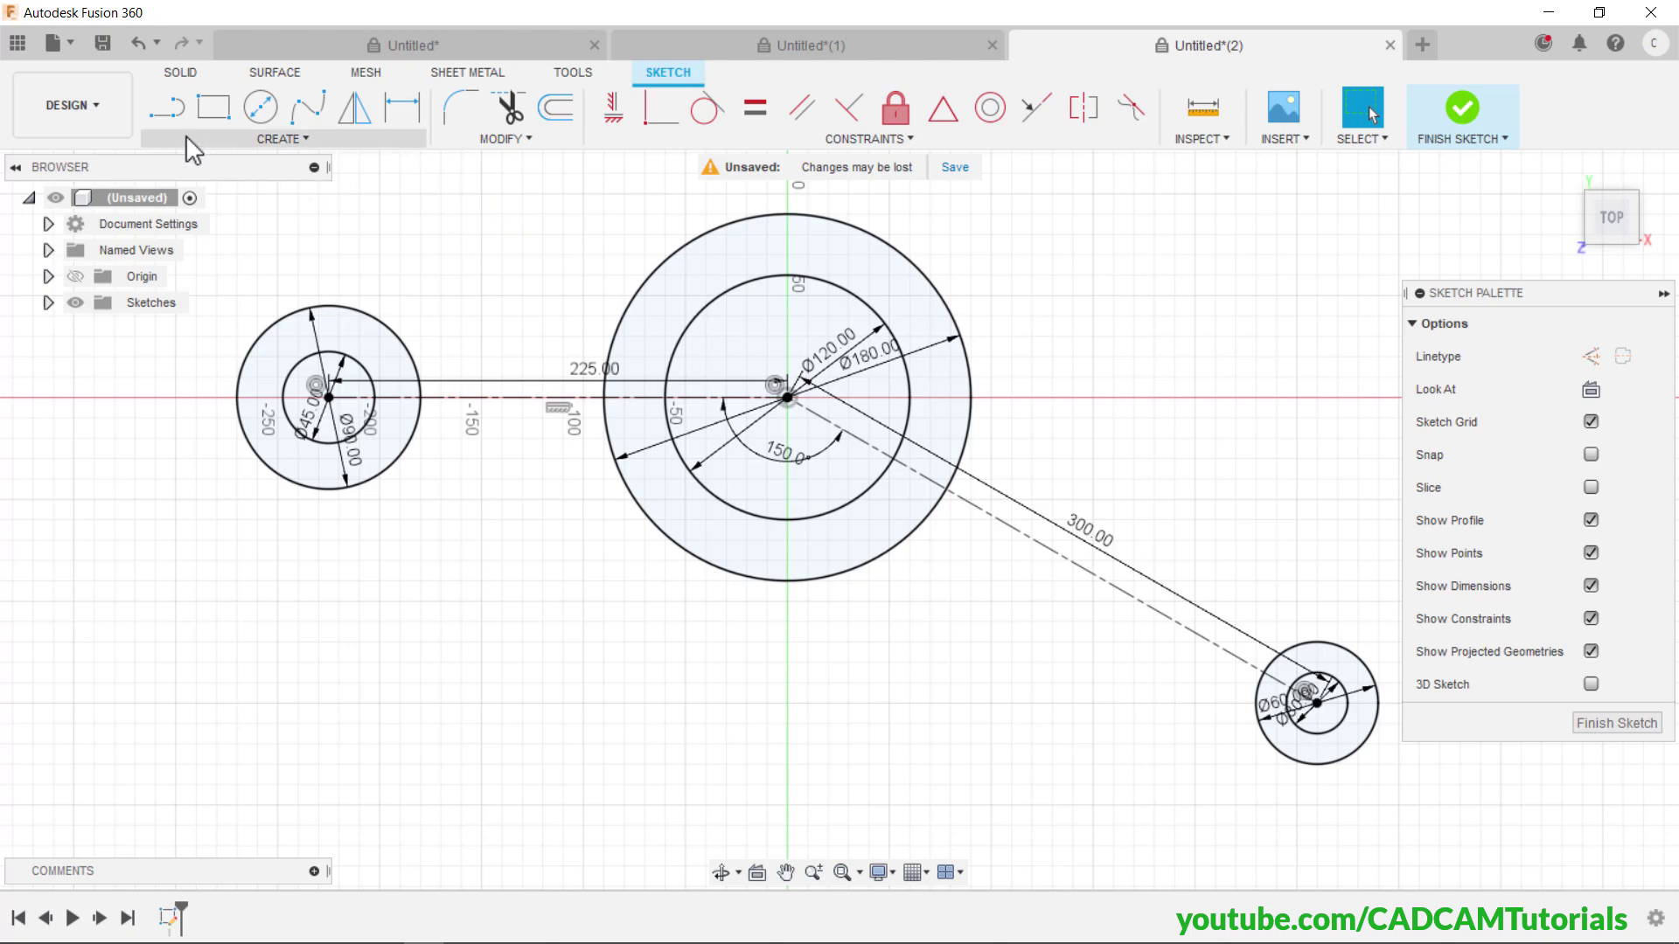
- Draw a line from the upper side of the 90 mm circle to the upper side of the 180 mm circle
{"action": "left_click", "coordinate": [171, 110]}
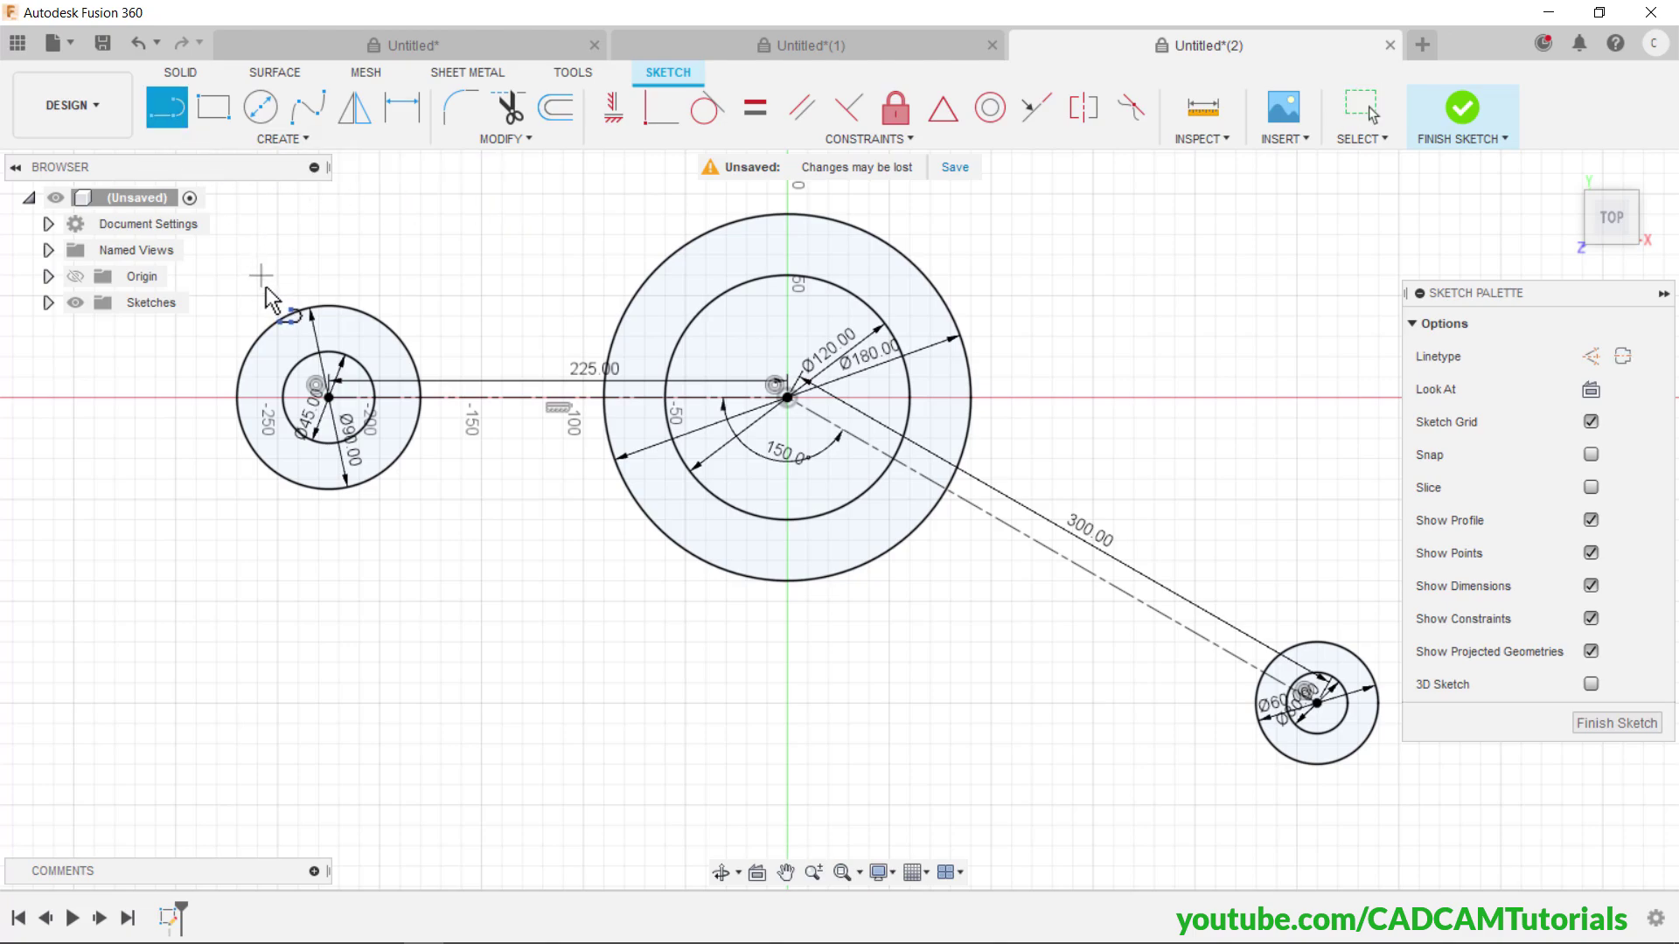
{"action": "left_click", "coordinate": [286, 313]}
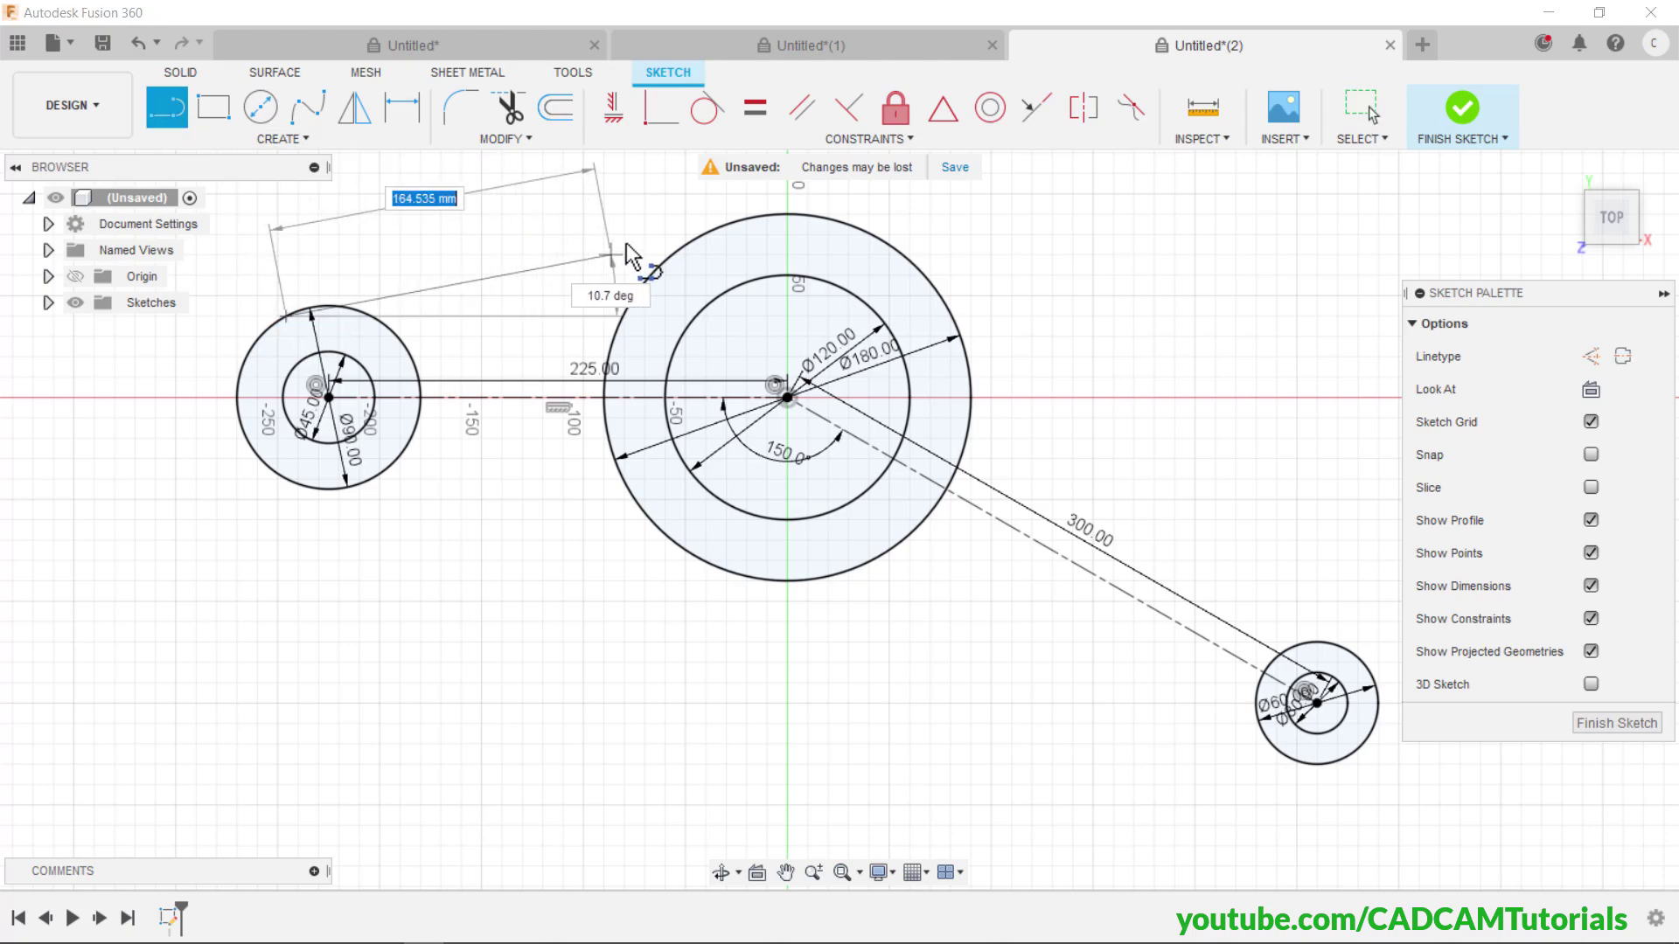
{"action": "double_click", "coordinate": [753, 218]}
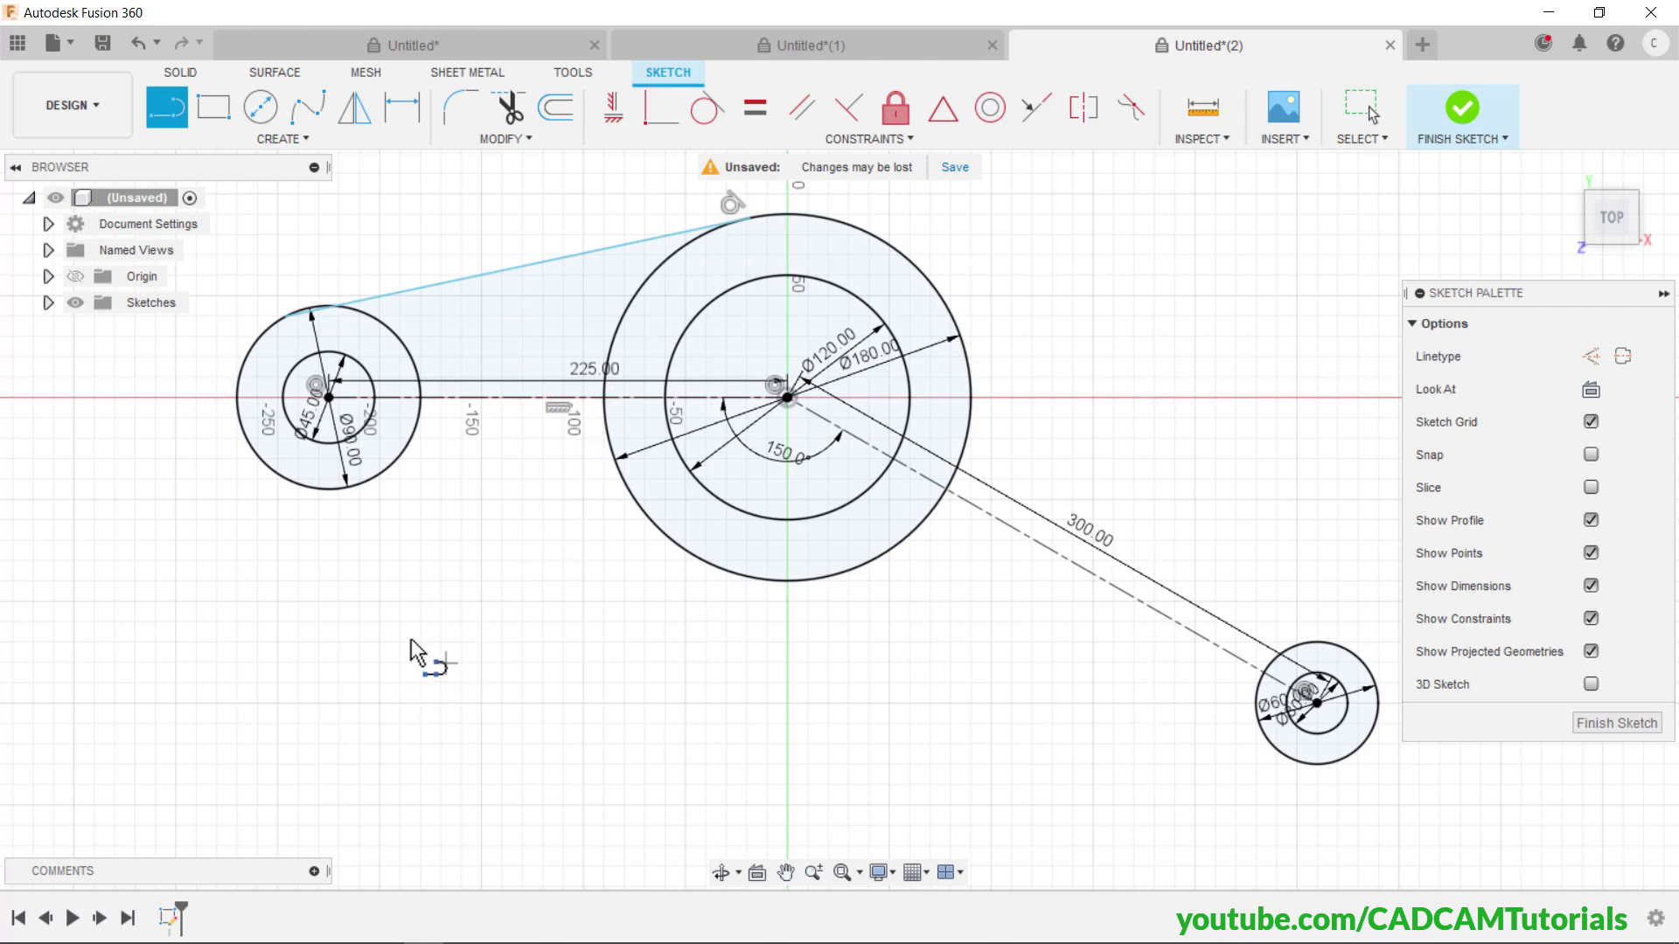
- Draw the lower line joining the 90 mm and 180 mm circles, and the upper and lower lines joining the 180 mm and 60 mm circles
{"action": "left_click", "coordinate": [307, 487]}
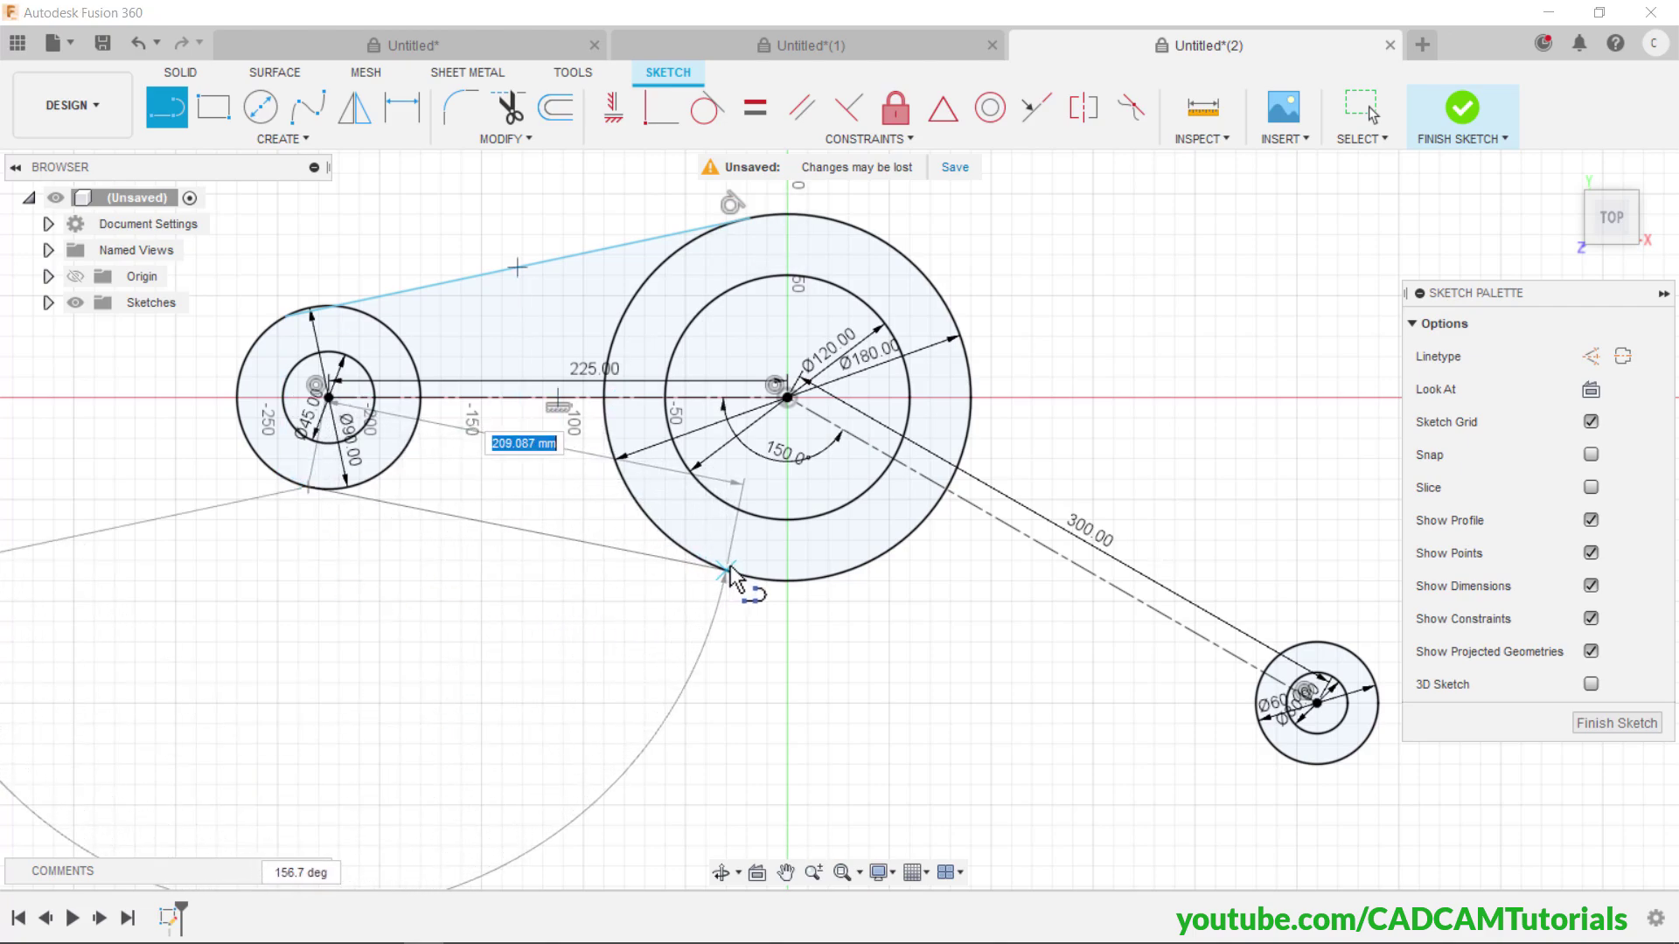
{"action": "double_click", "coordinate": [757, 579]}
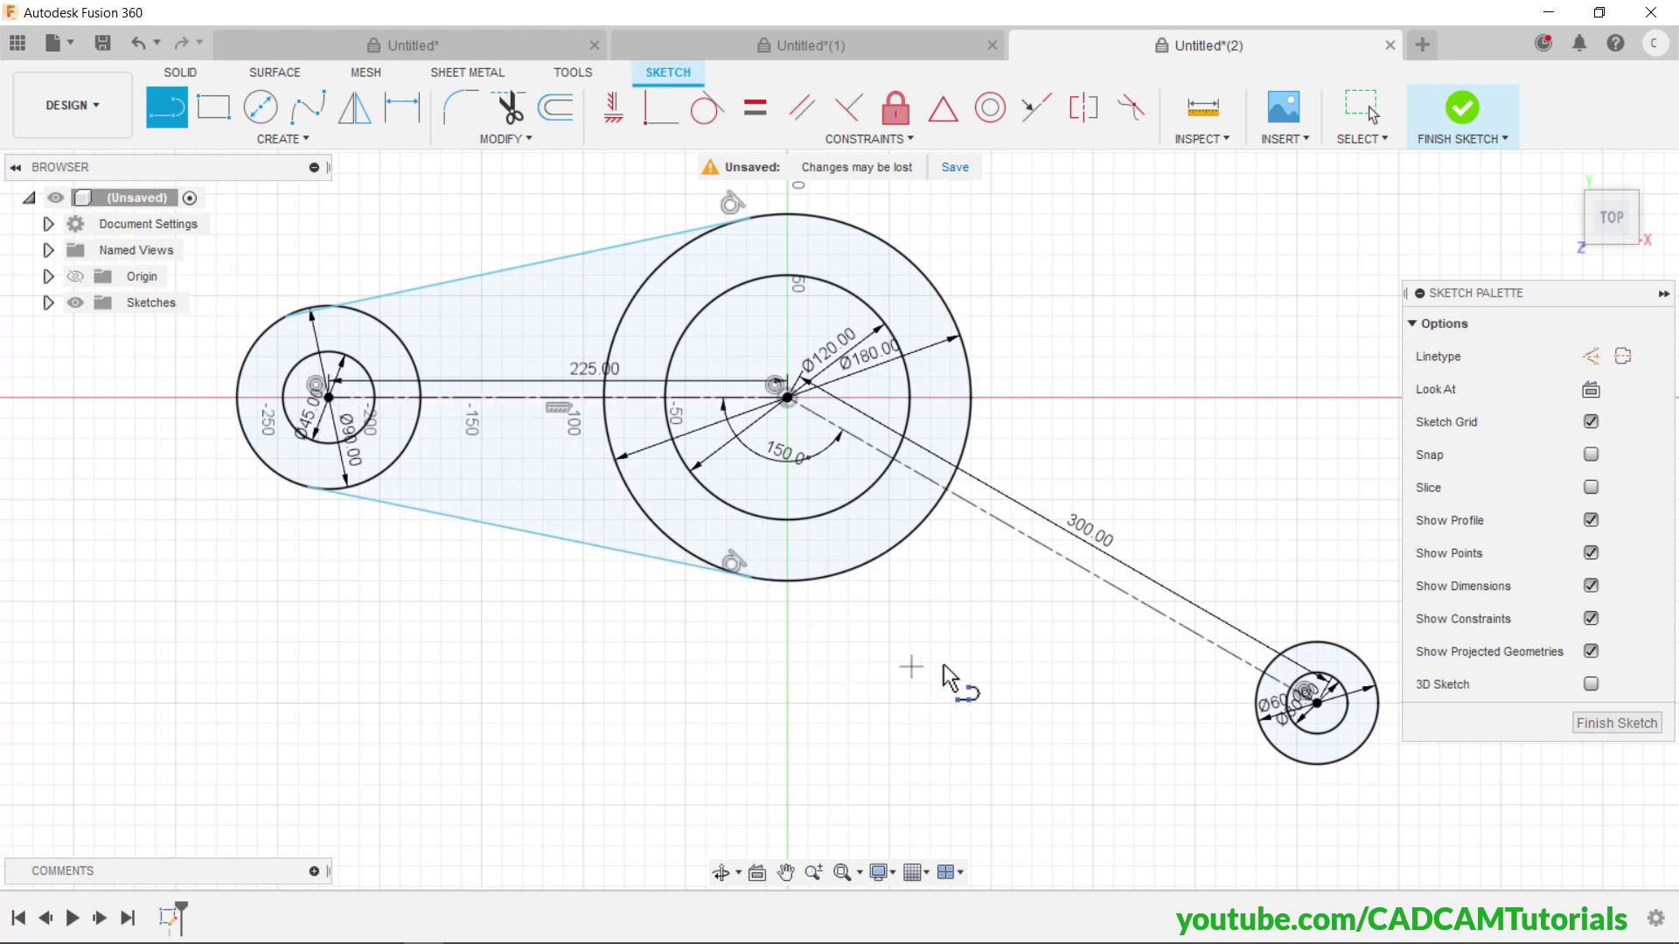
{"action": "left_click", "coordinate": [864, 230]}
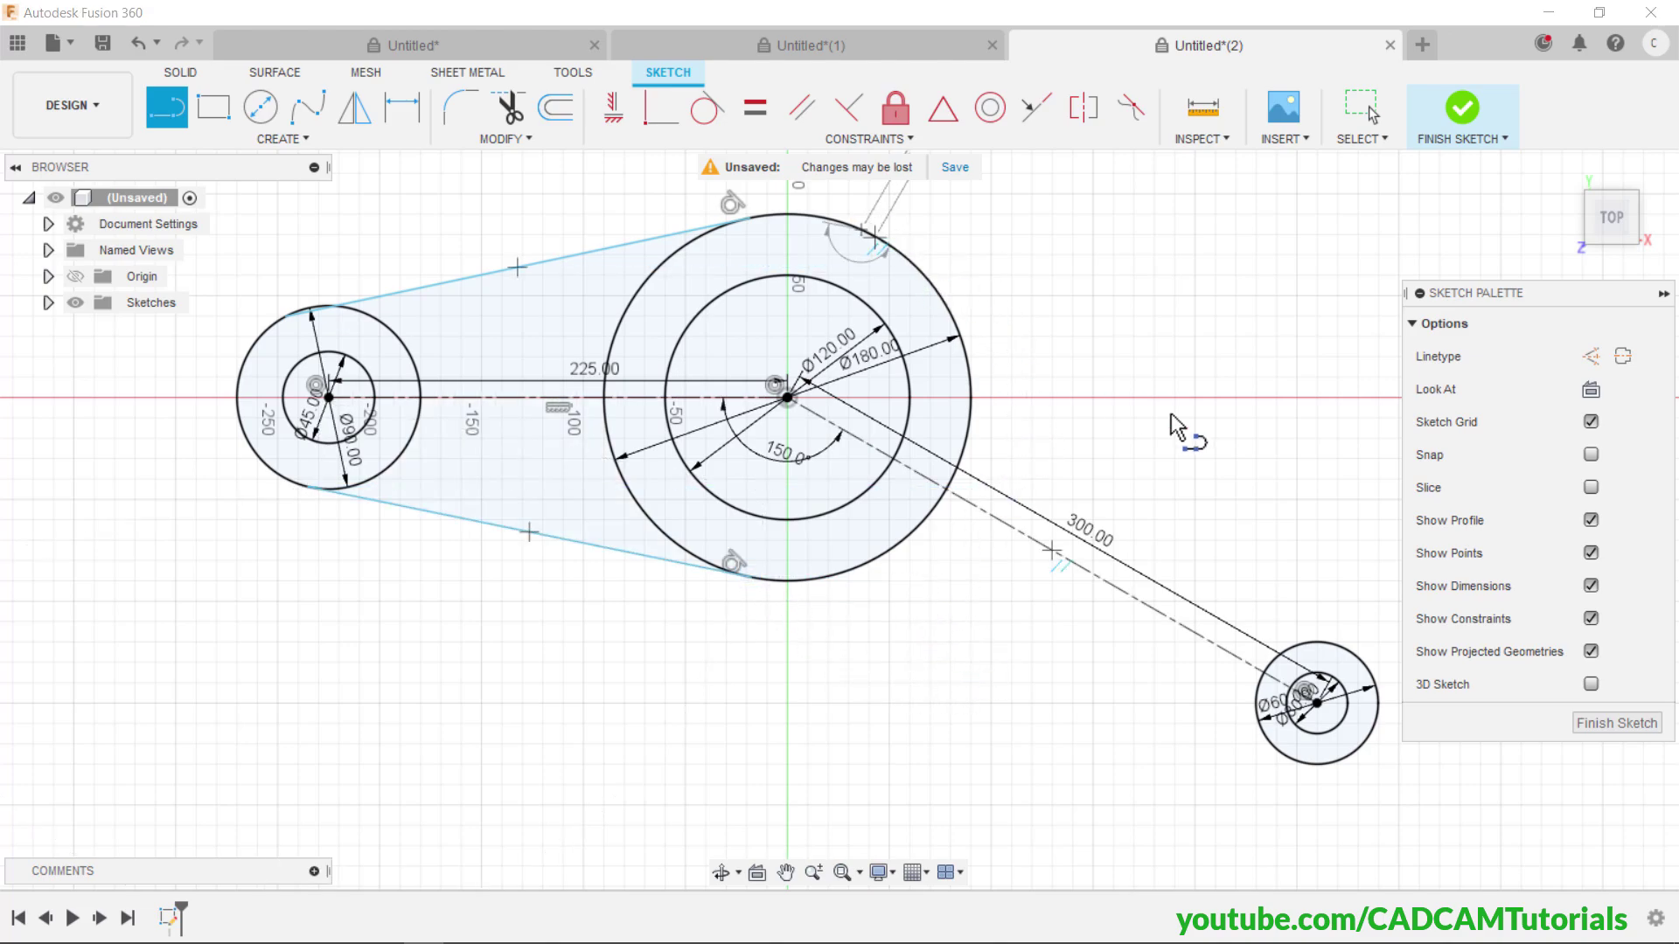
{"action": "double_click", "coordinate": [1360, 664]}
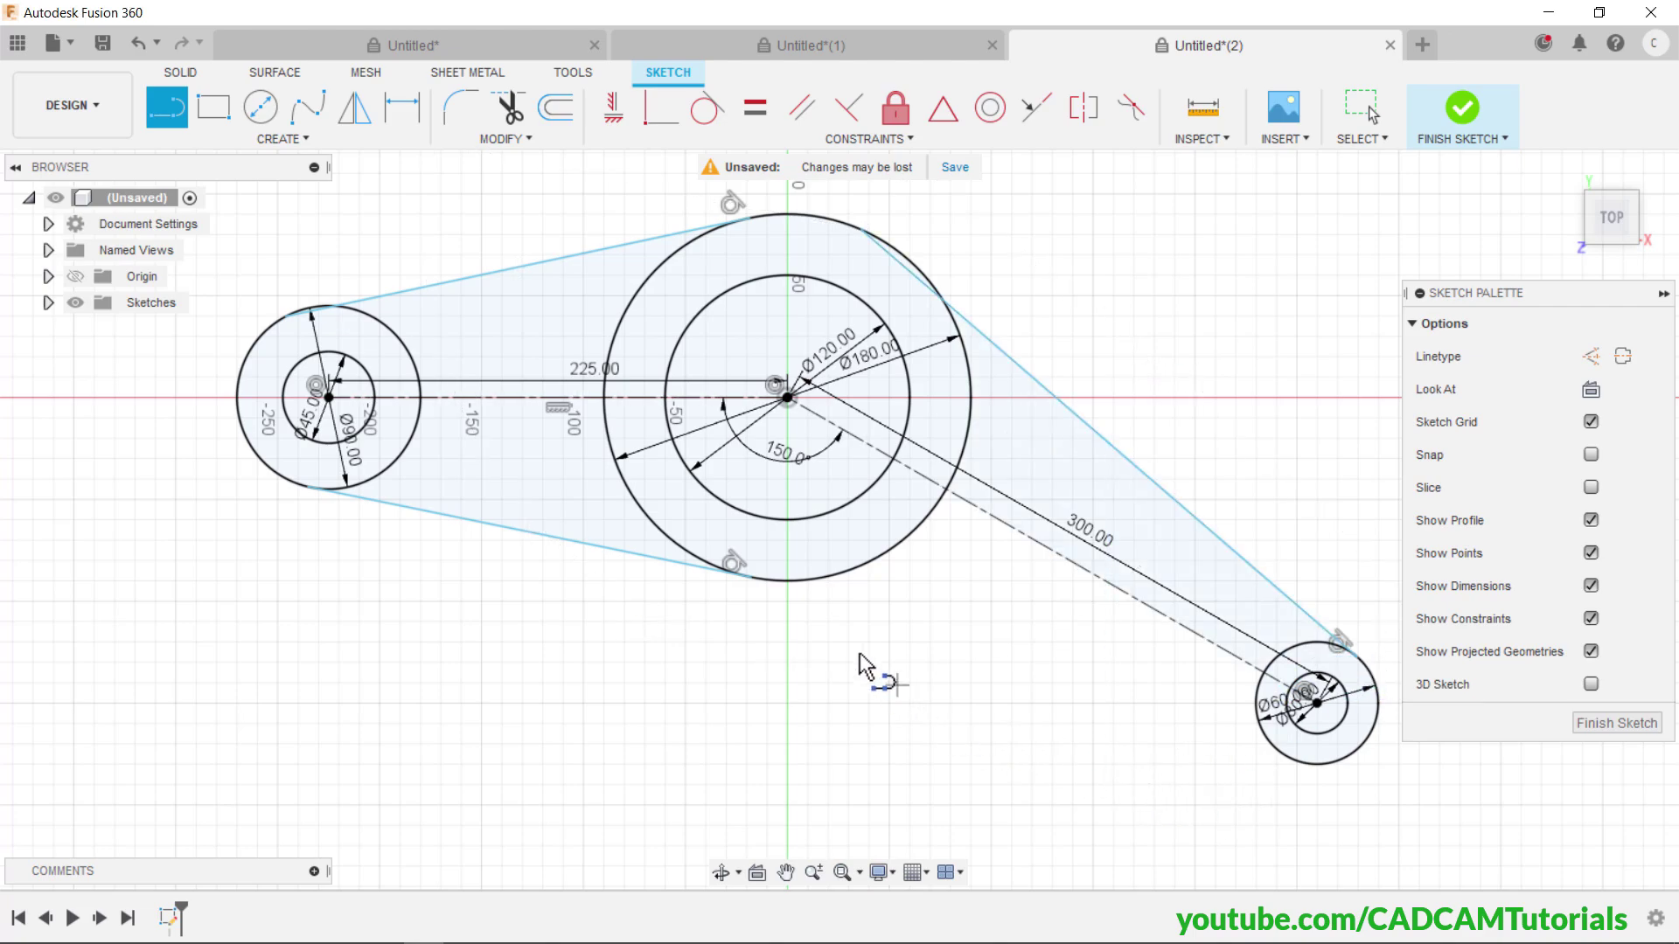
{"action": "left_click", "coordinate": [704, 560]}
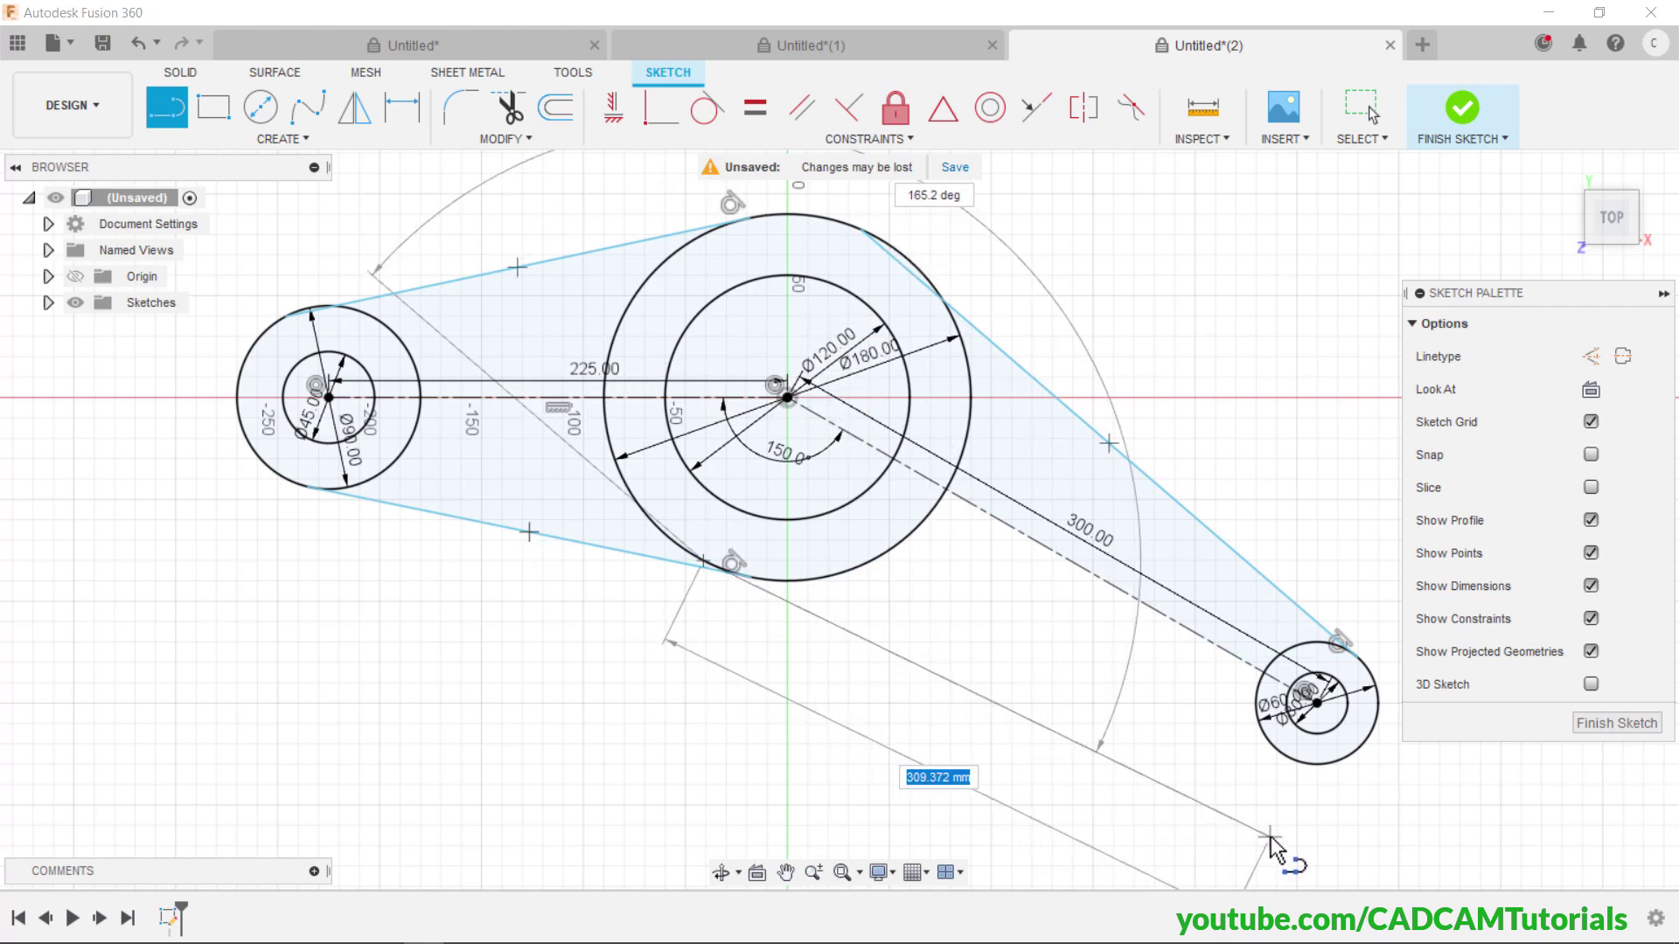
{"action": "double_click", "coordinate": [1294, 759]}
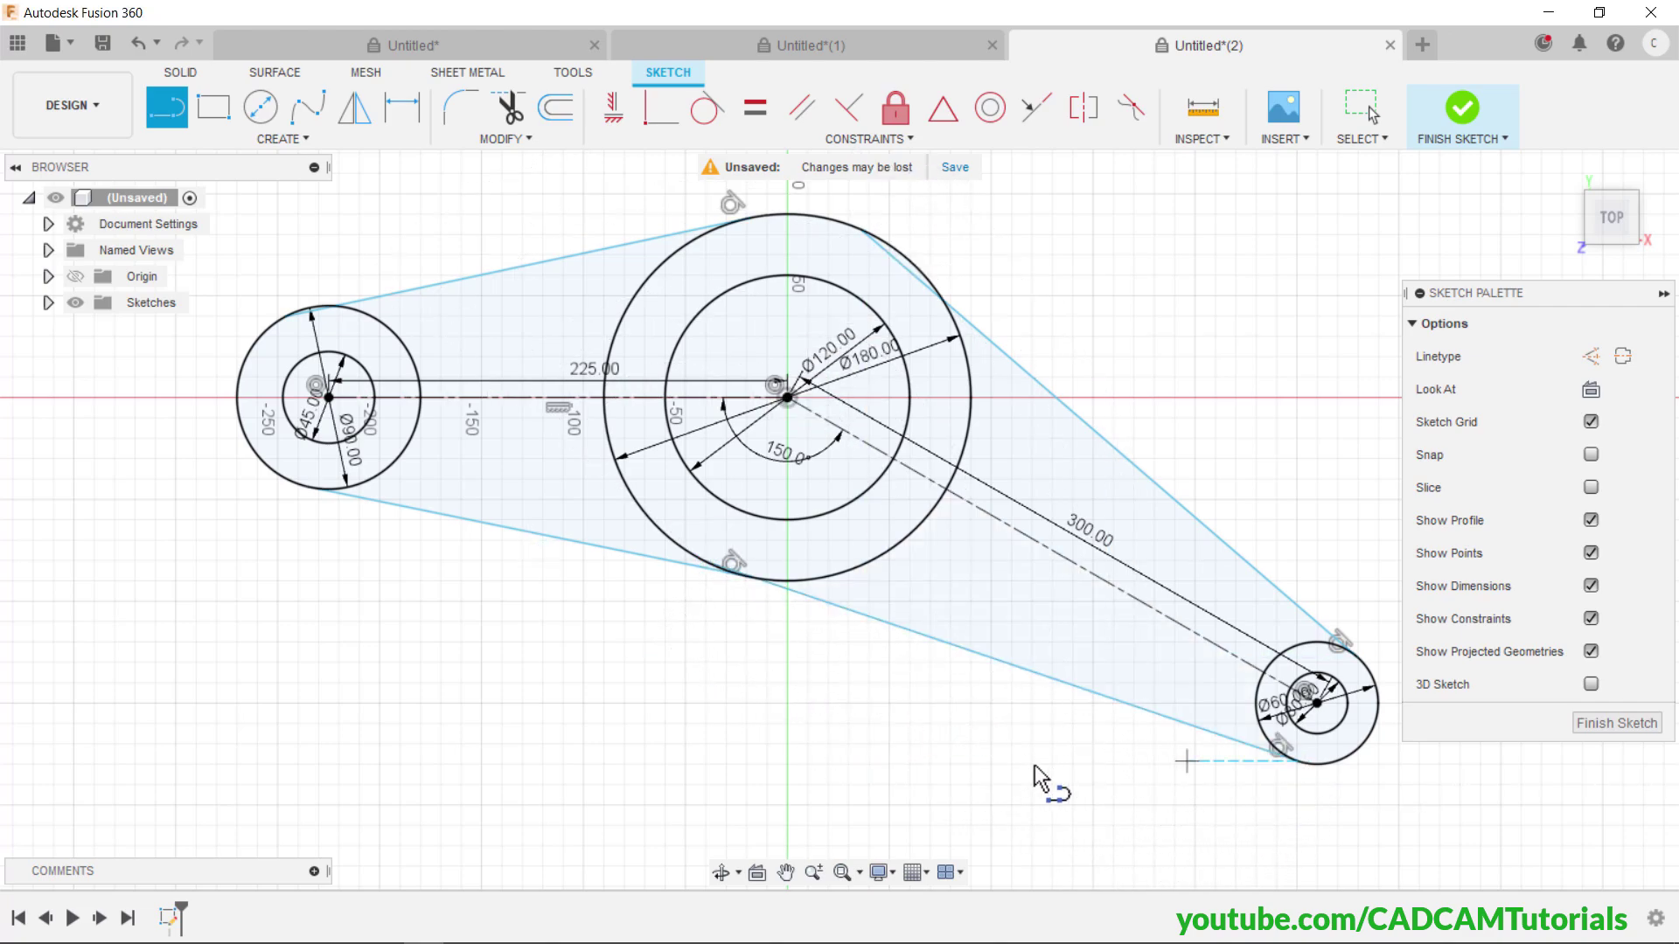
{"action": "right_click", "coordinate": [651, 660]}
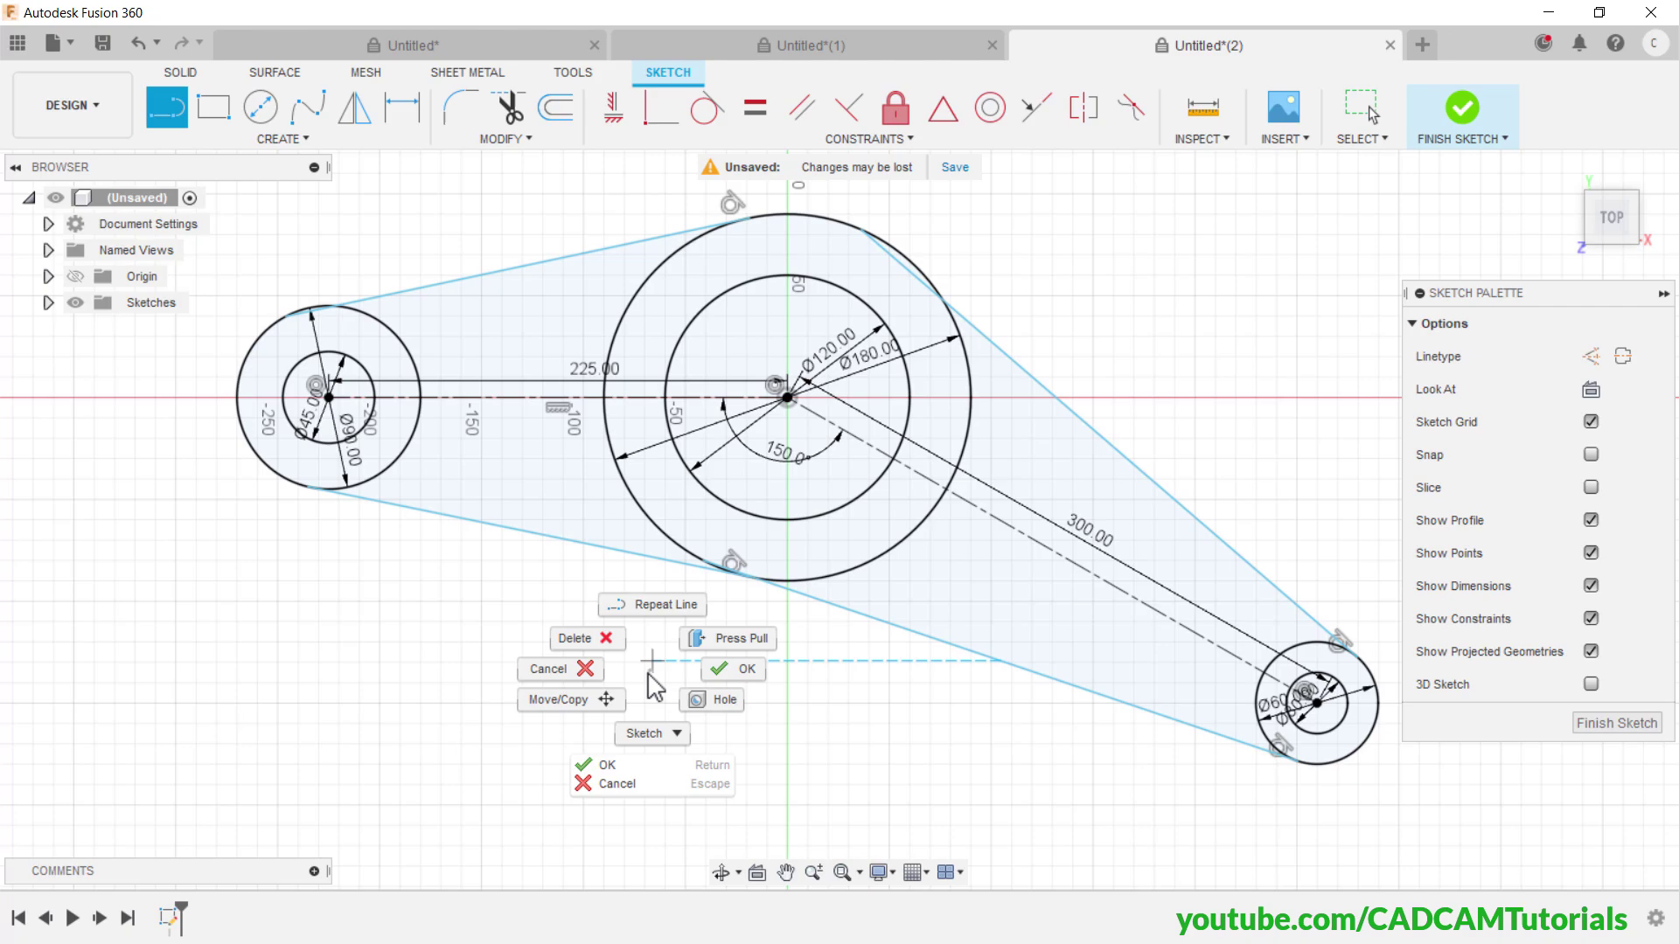
{"action": "left_click", "coordinate": [551, 668]}
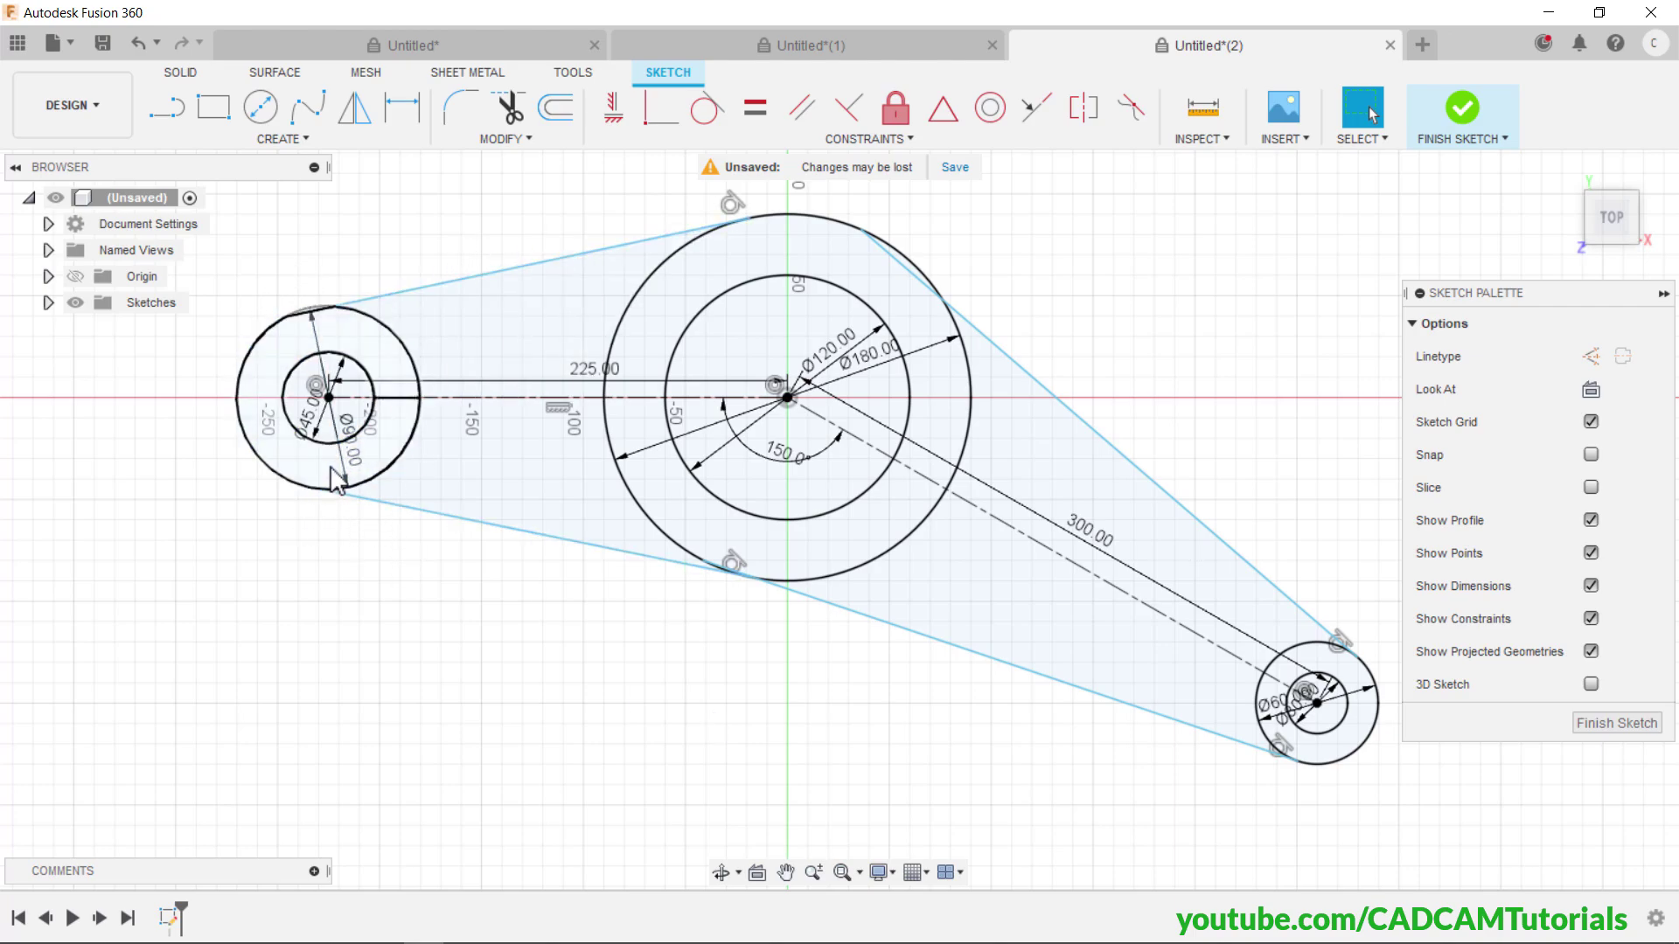
- Apply Tangent constraints between the 90 mm circle and both of its connecting lines
{"action": "left_click", "coordinate": [706, 112]}
{"action": "left_click", "coordinate": [251, 355]}
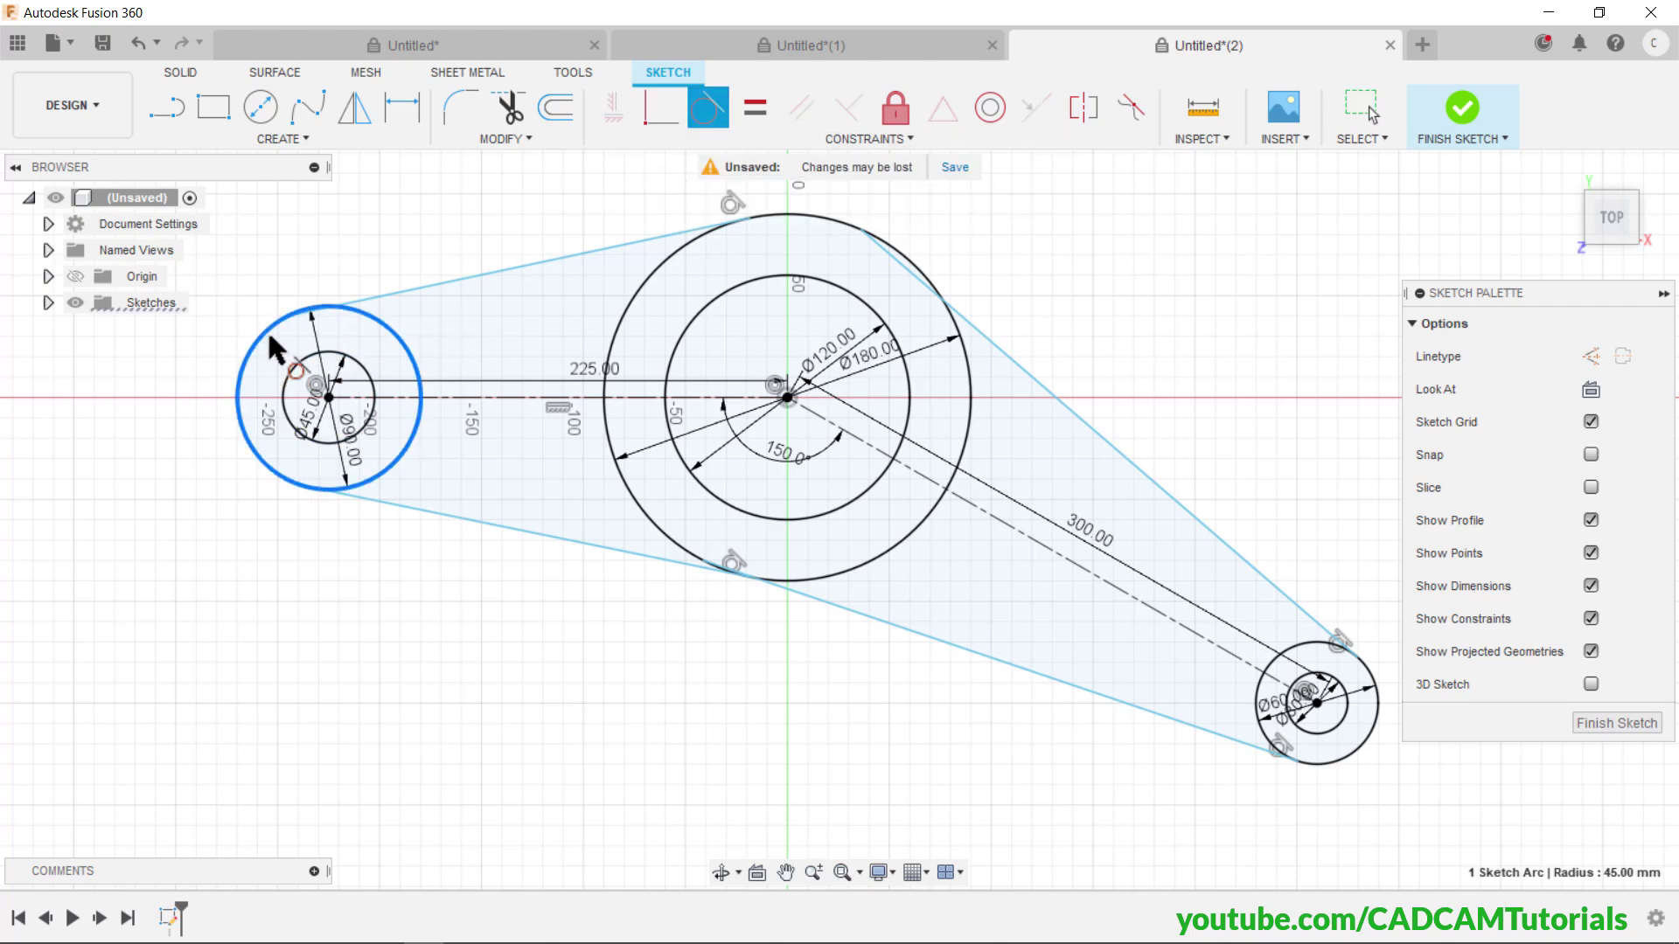
{"action": "left_click", "coordinate": [396, 299]}
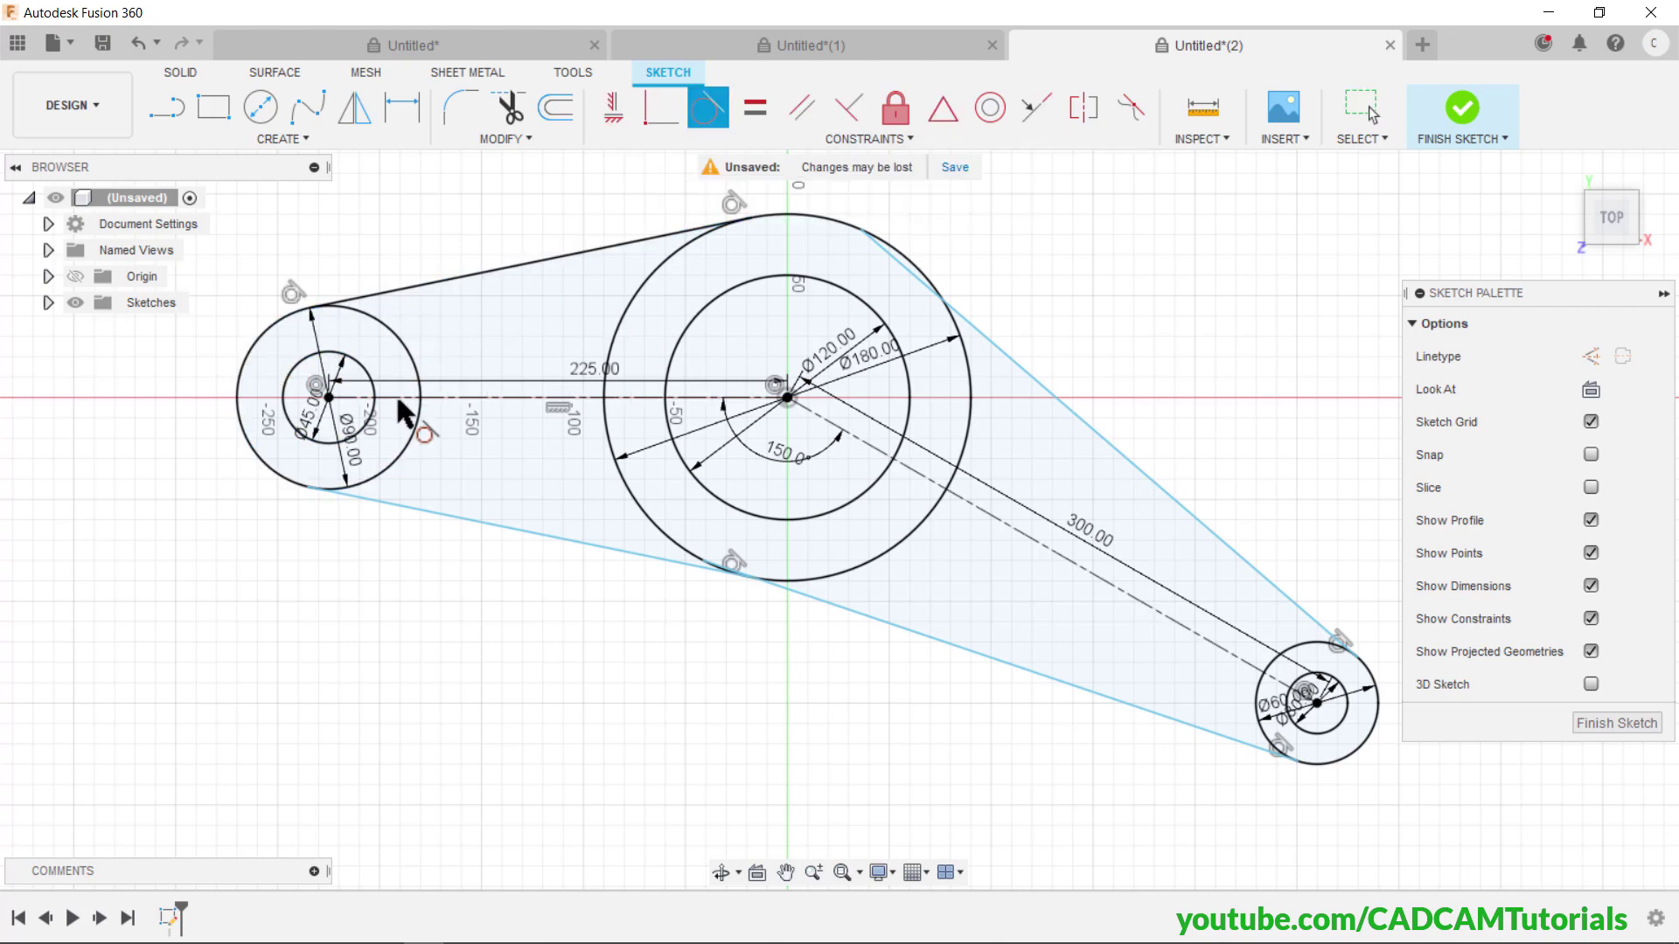
{"action": "left_click", "coordinate": [359, 475]}
{"action": "left_click", "coordinate": [367, 494]}
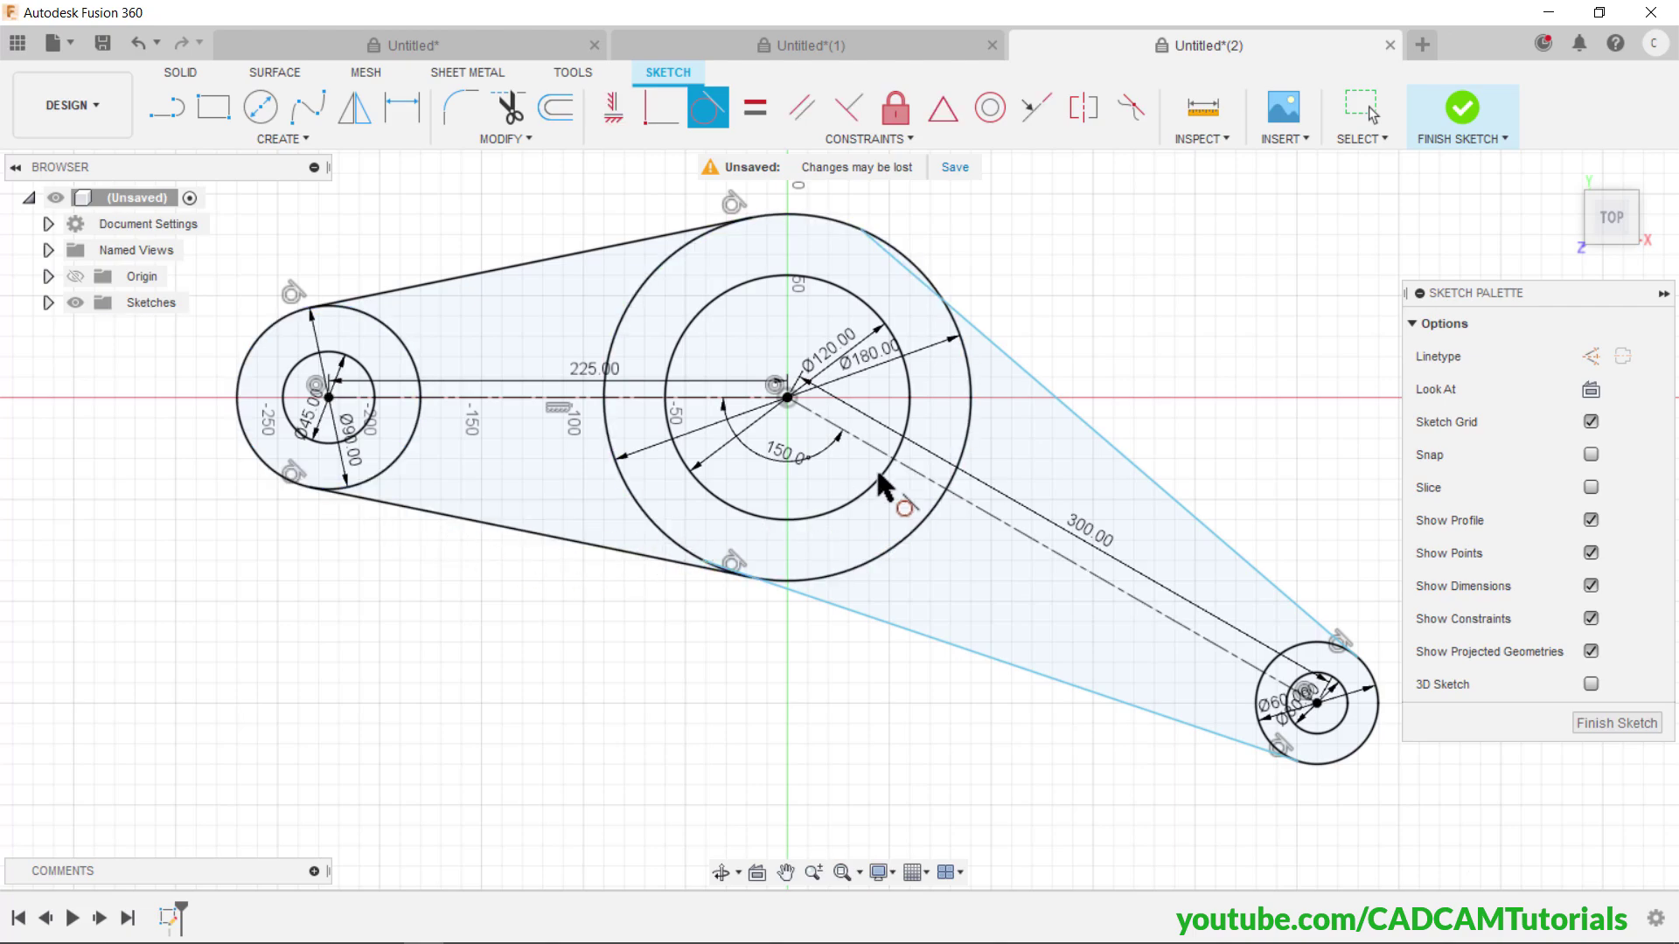
- Apply Tangent constraints between the 180 mm circle and the two lines running to the 60 mm circle
{"action": "left_click", "coordinate": [920, 269]}
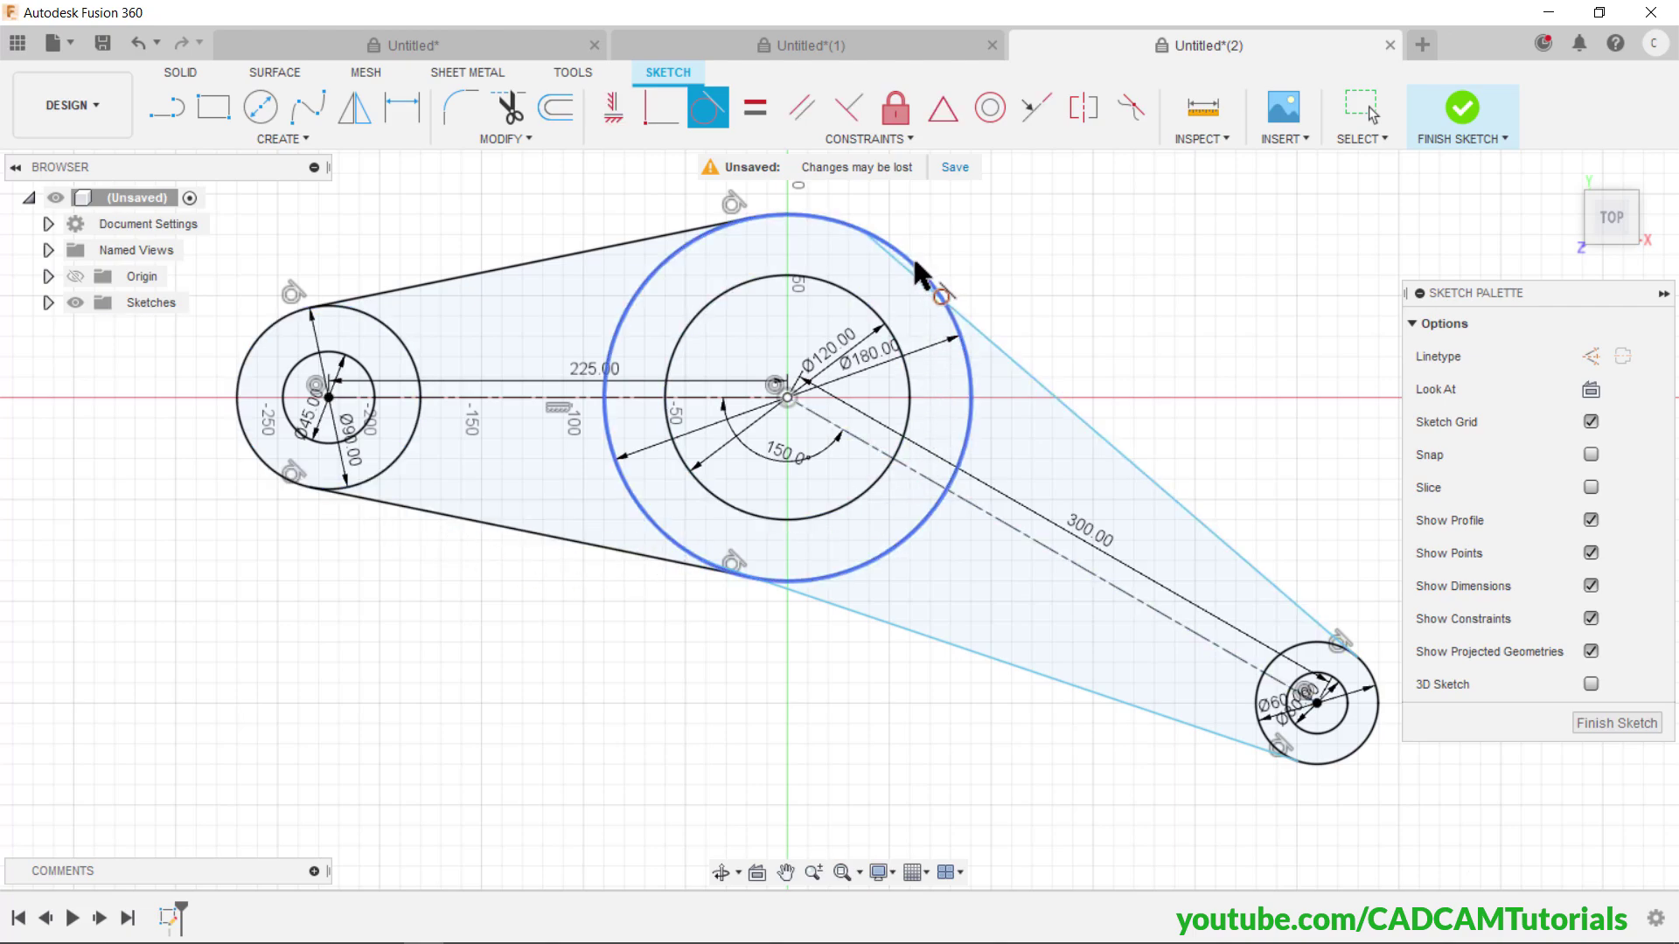
{"action": "left_click", "coordinate": [1010, 374]}
{"action": "left_click", "coordinate": [807, 583]}
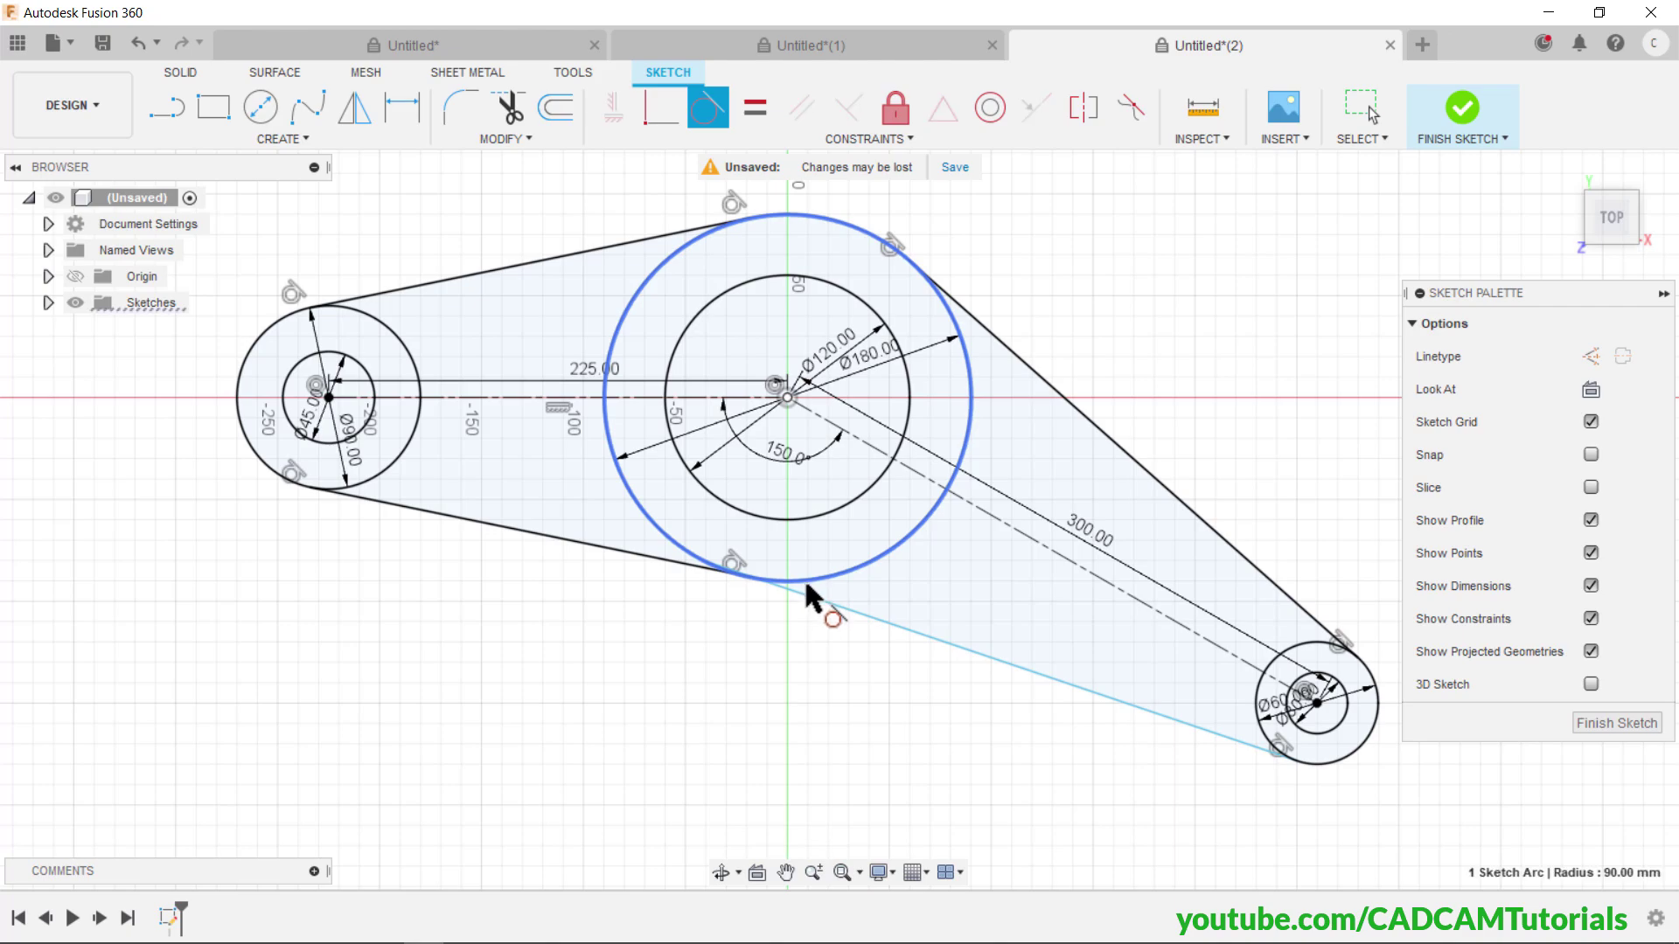
{"action": "left_click", "coordinate": [809, 594]}
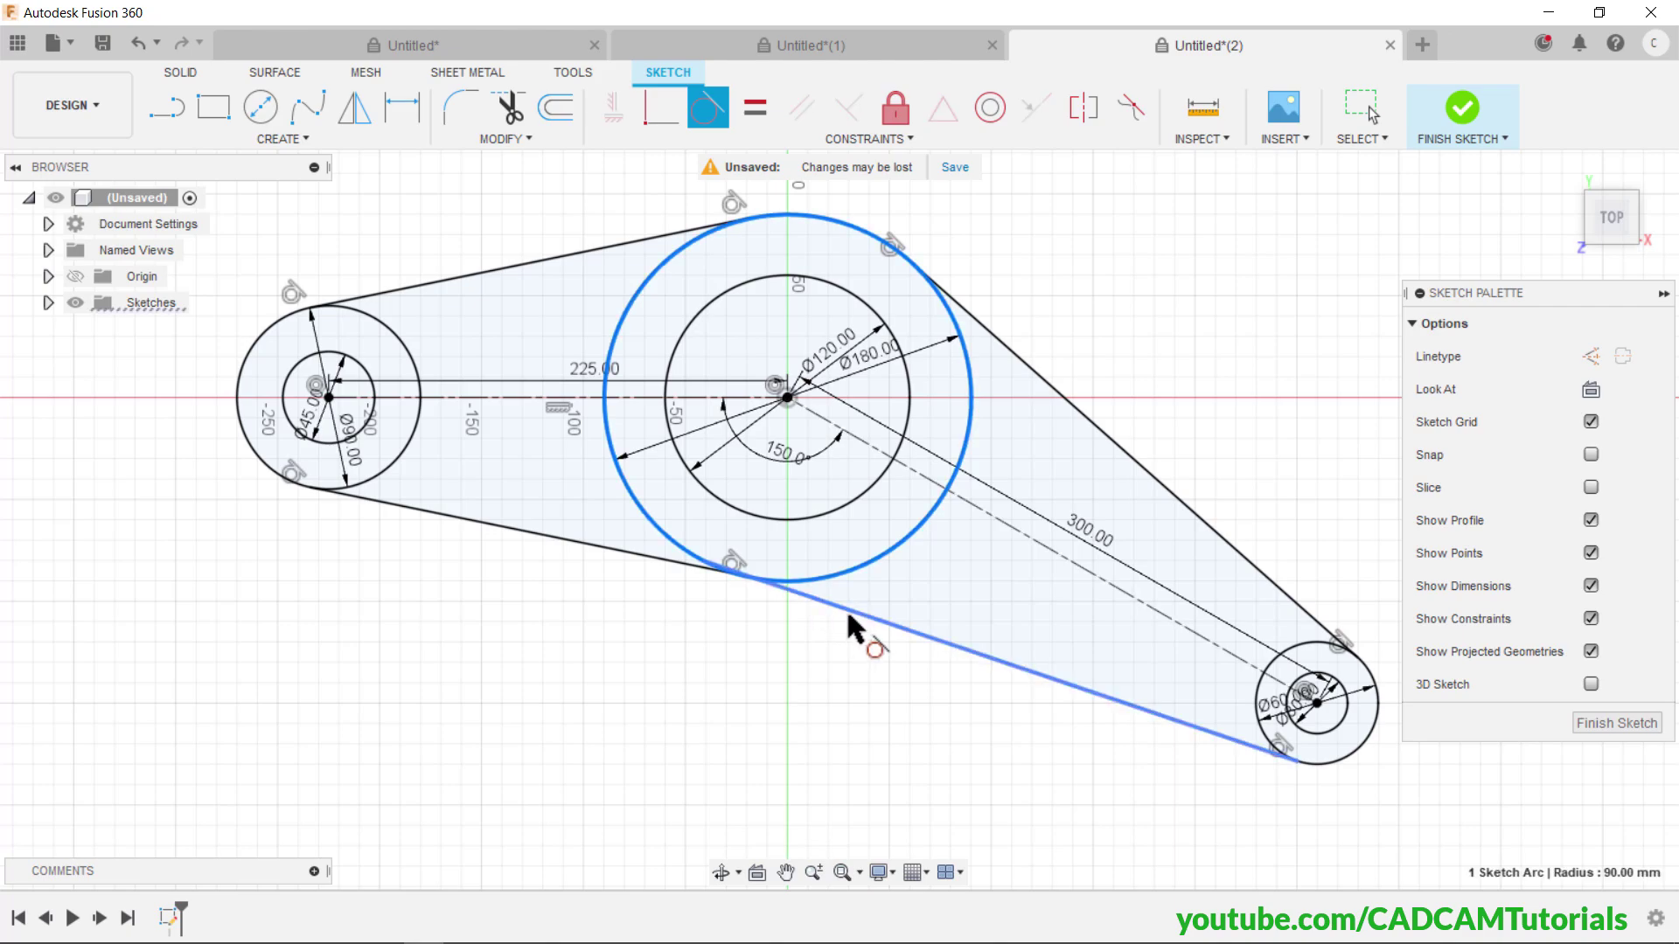
{"action": "right_click", "coordinate": [531, 654]}
{"action": "left_click", "coordinate": [452, 654]}
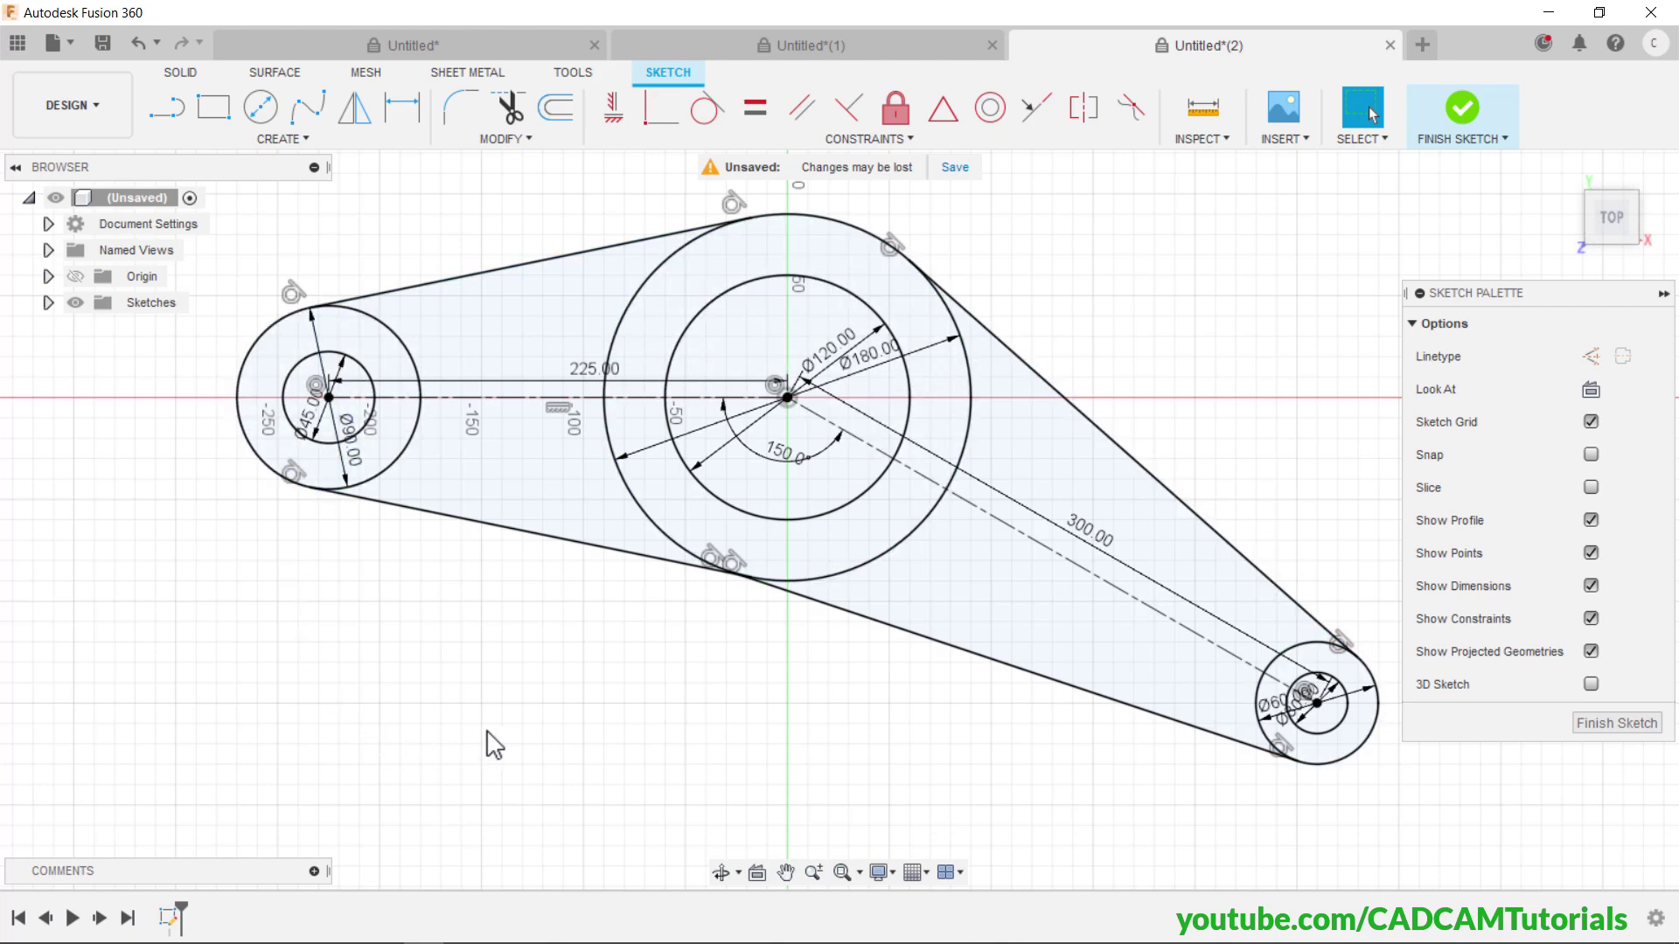
- Check the outline in the PDF drawing and trim the inner portions of the 90 mm, 180 mm and 60 mm circles
{"action": "key", "text": "alt+Tab"}
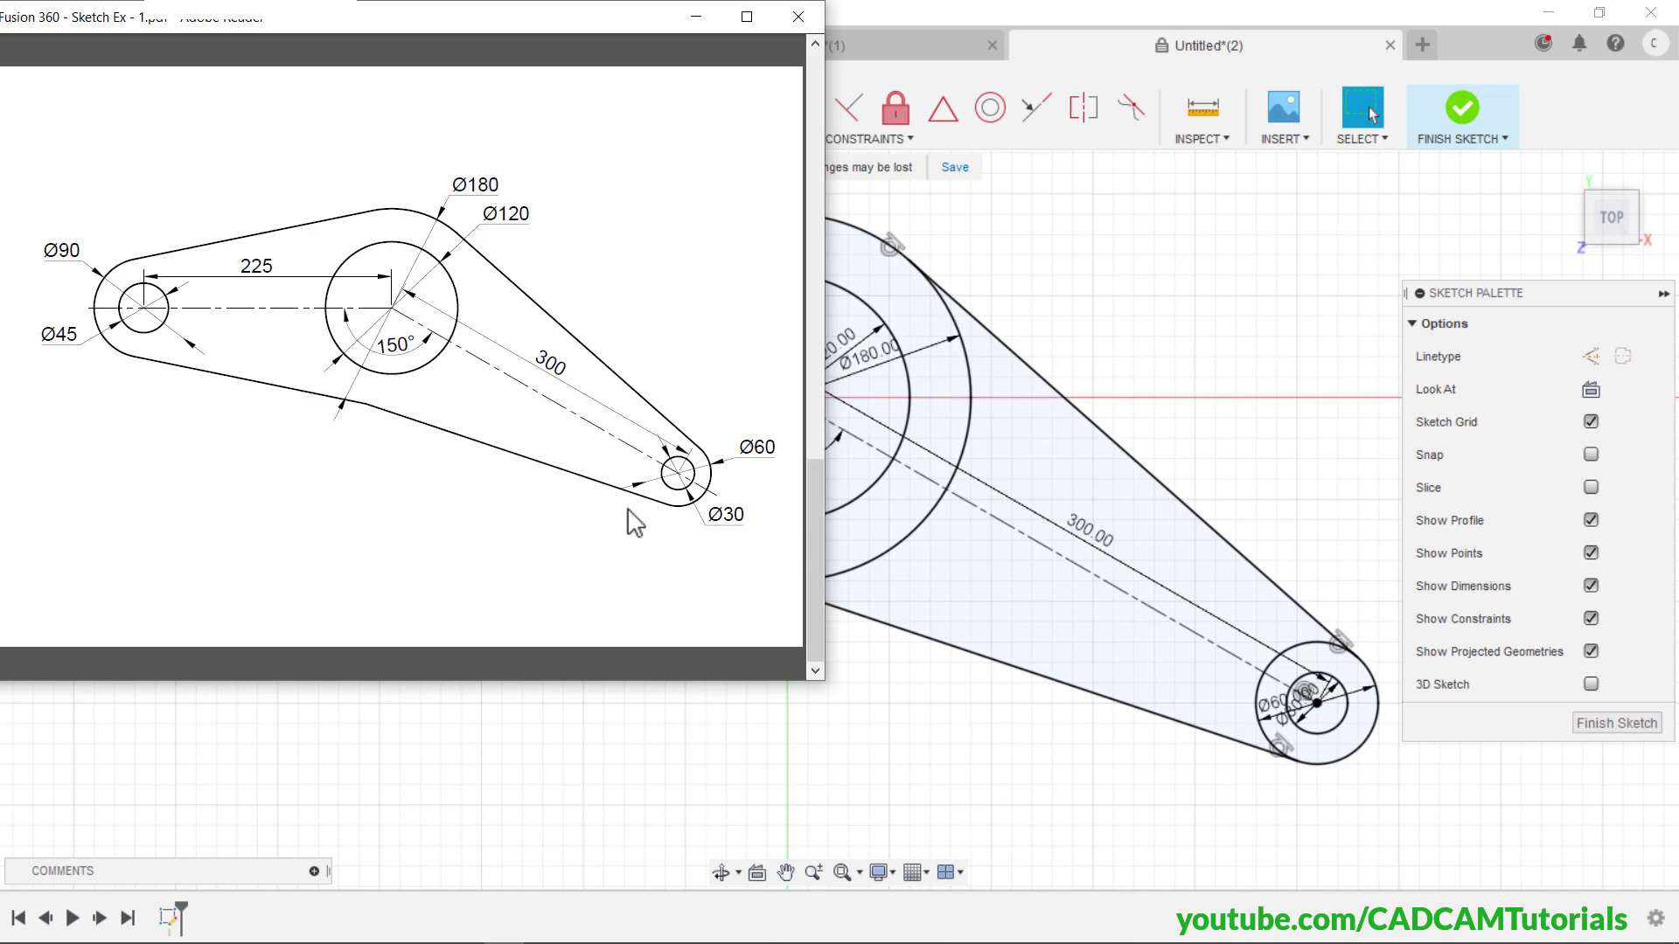
{"action": "left_click", "coordinate": [1171, 345]}
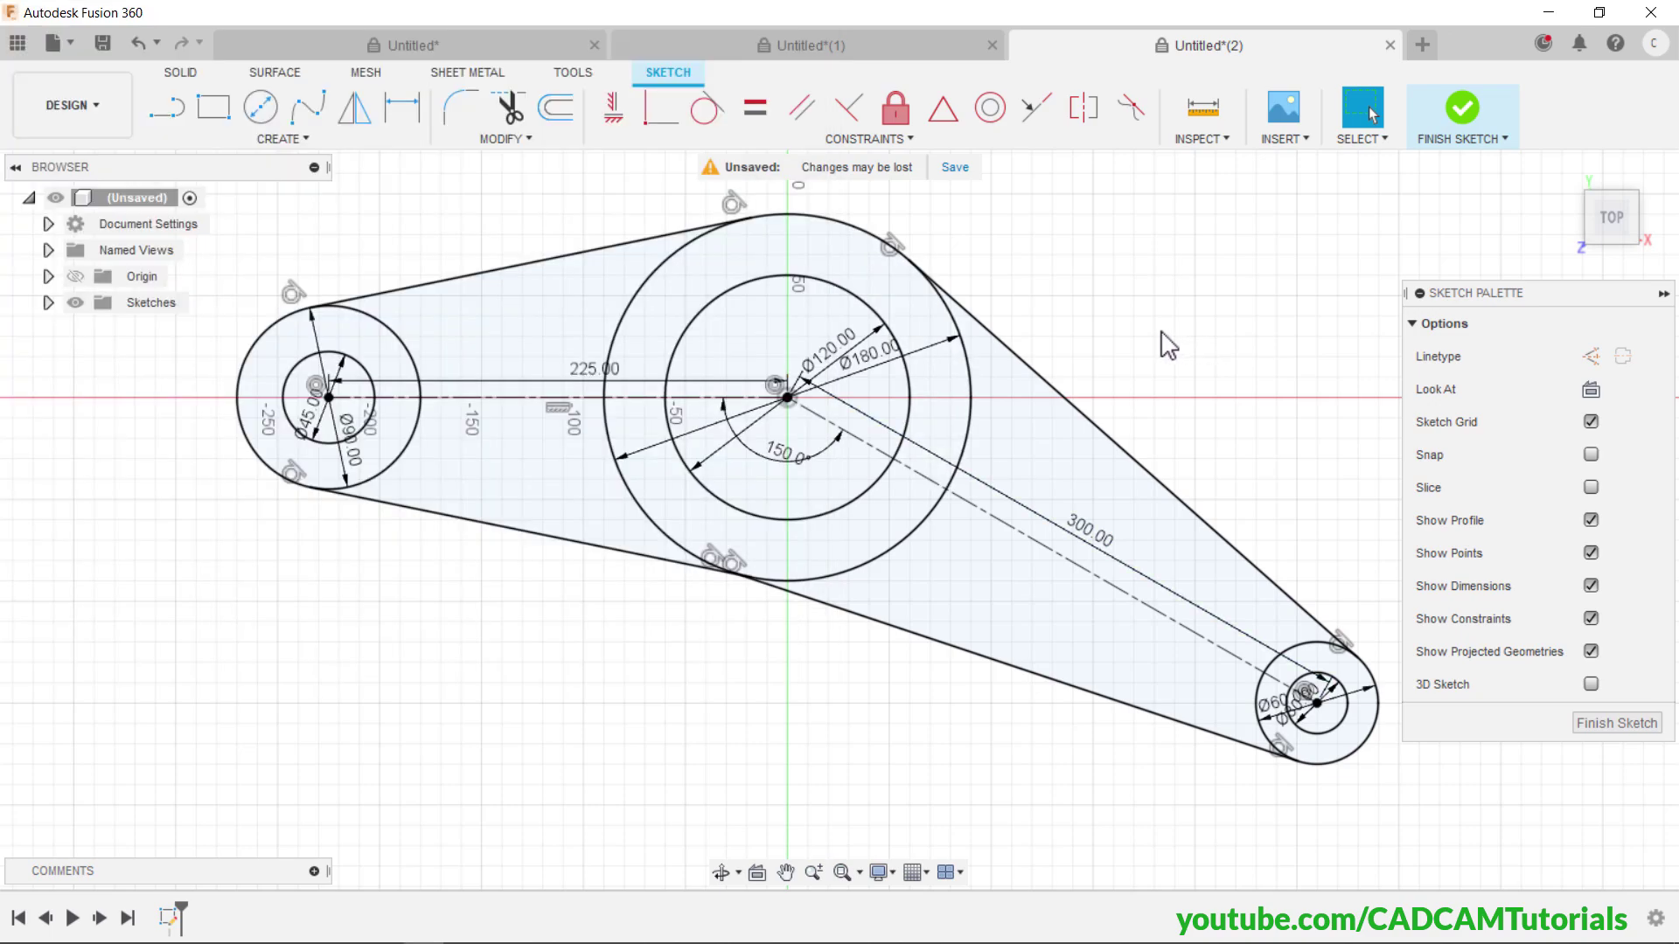
{"action": "left_click", "coordinate": [508, 114]}
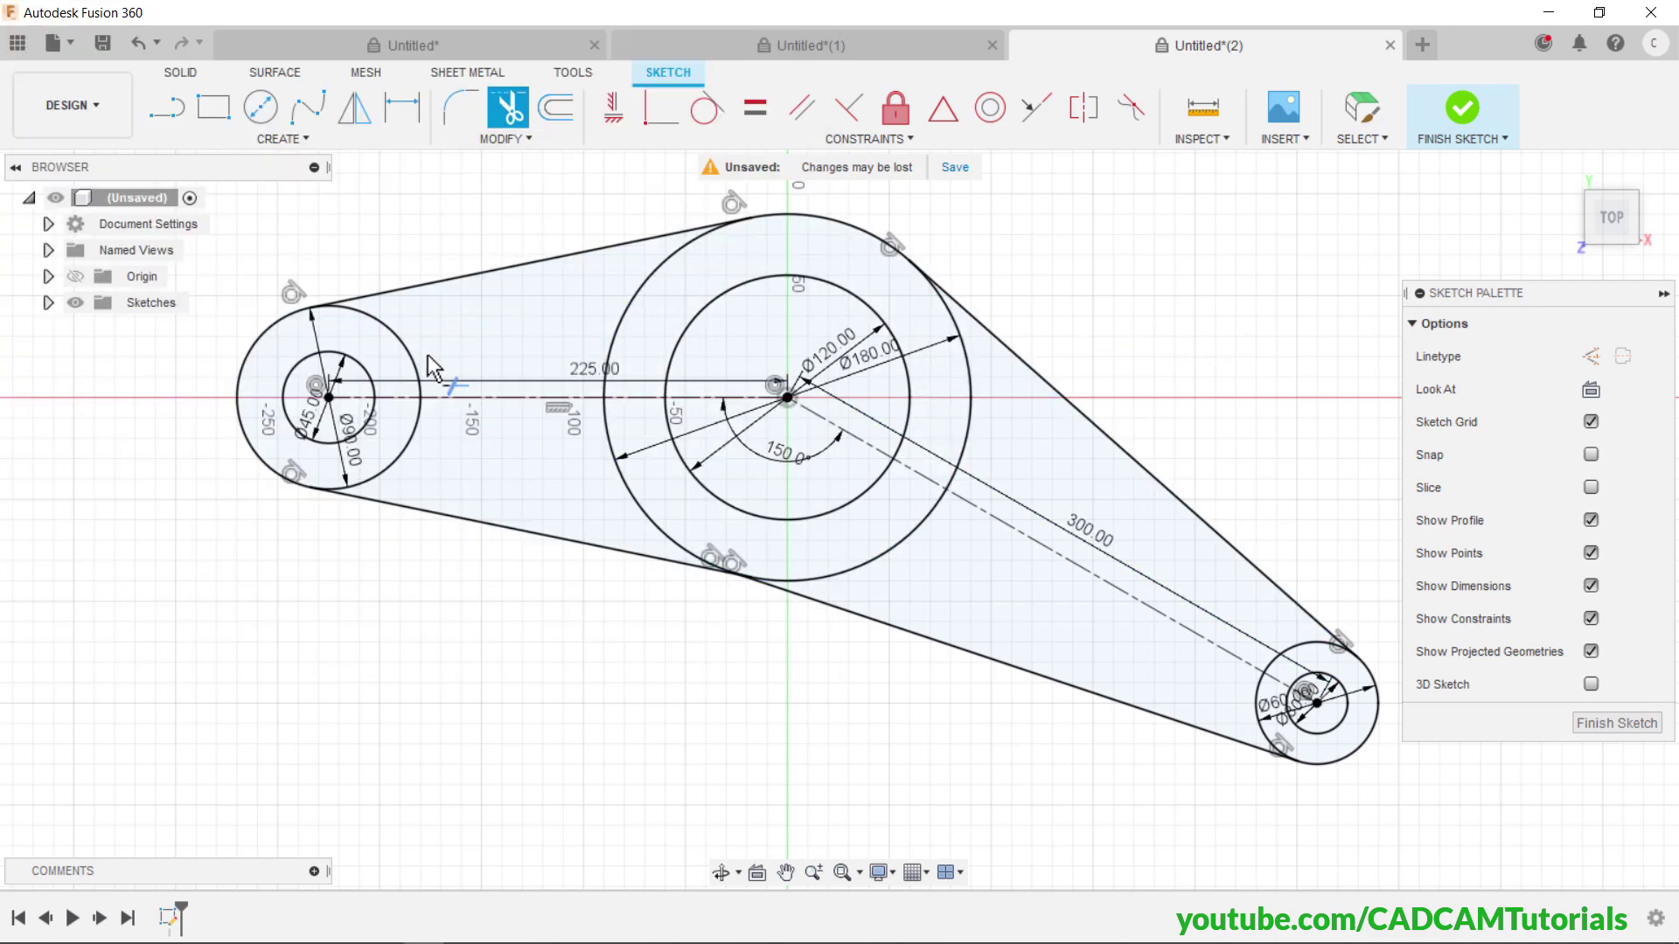
{"action": "left_click", "coordinate": [395, 349]}
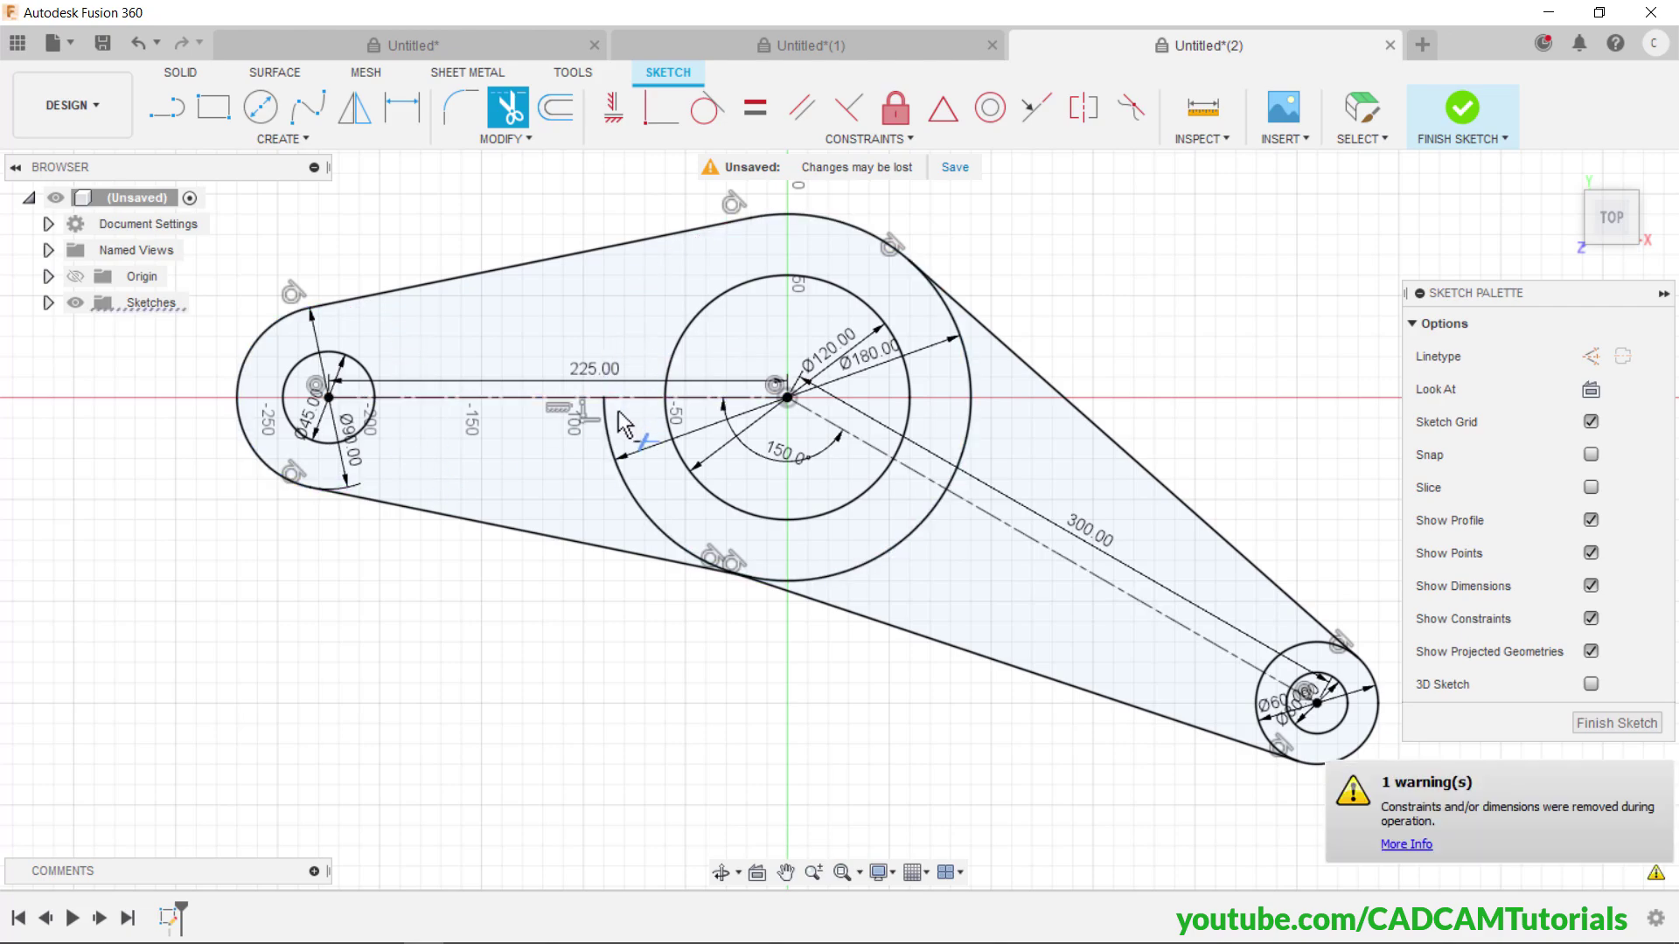
{"action": "left_click", "coordinate": [813, 564]}
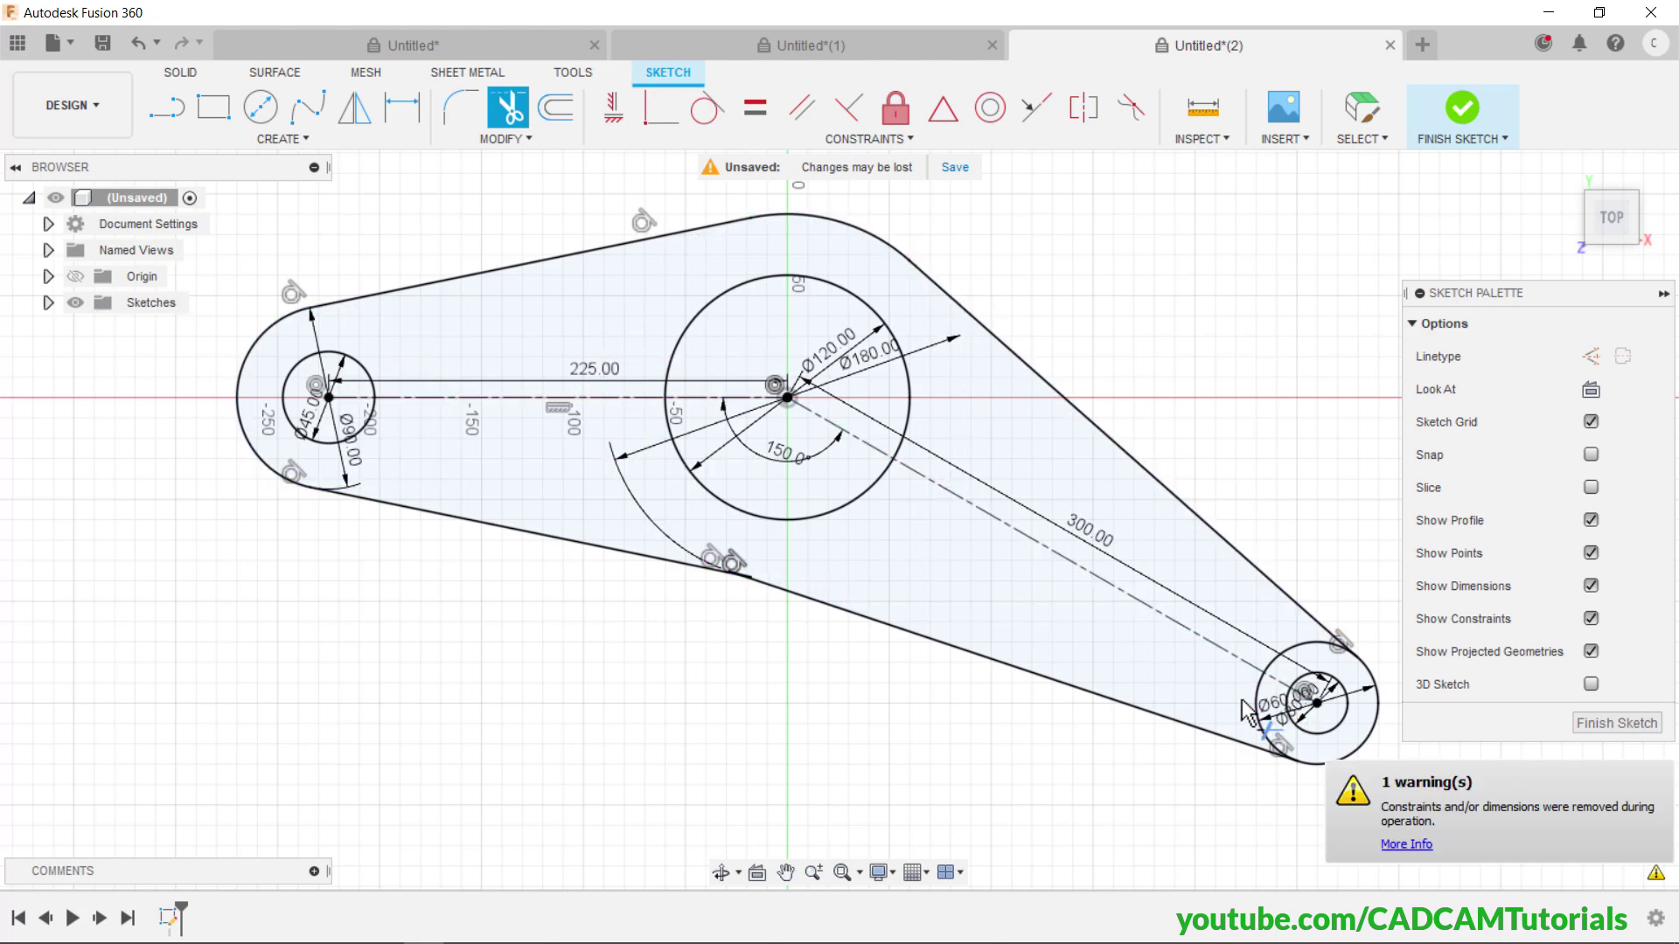
{"action": "left_click", "coordinate": [1302, 660]}
- Trim the overlapping line ends where the two lower connecting lines cross beneath the central hole
{"action": "scroll", "coordinate": [730, 567], "scroll_direction": "down", "scroll_amount": 2}
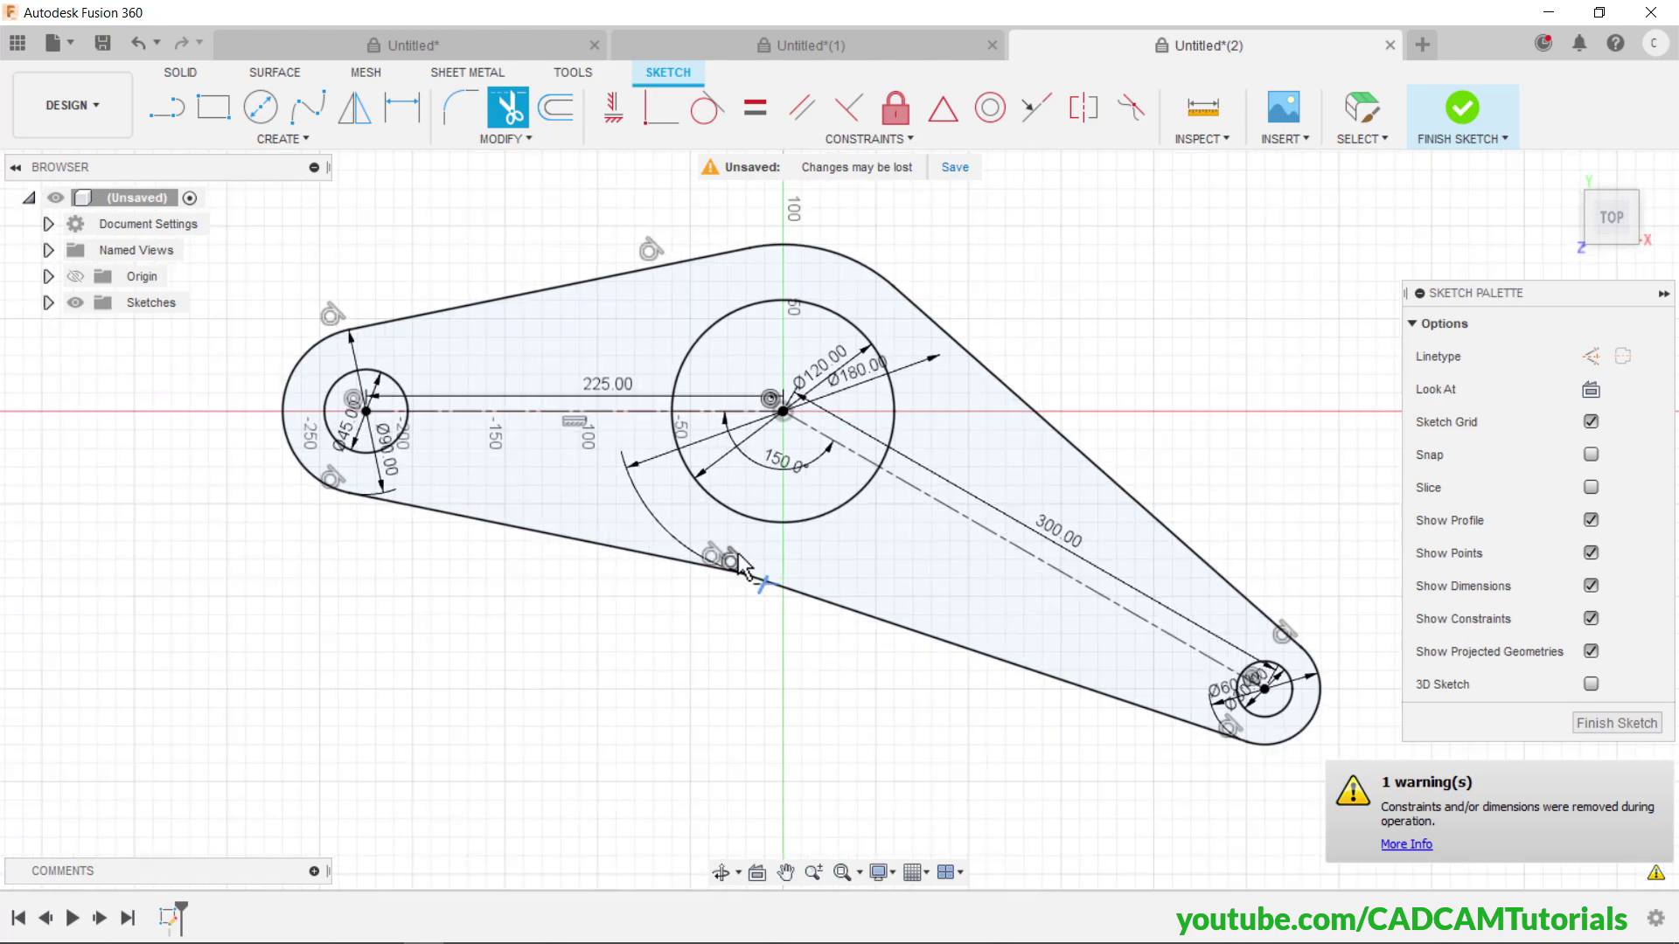
{"action": "scroll", "coordinate": [733, 573], "scroll_direction": "up", "scroll_amount": 5}
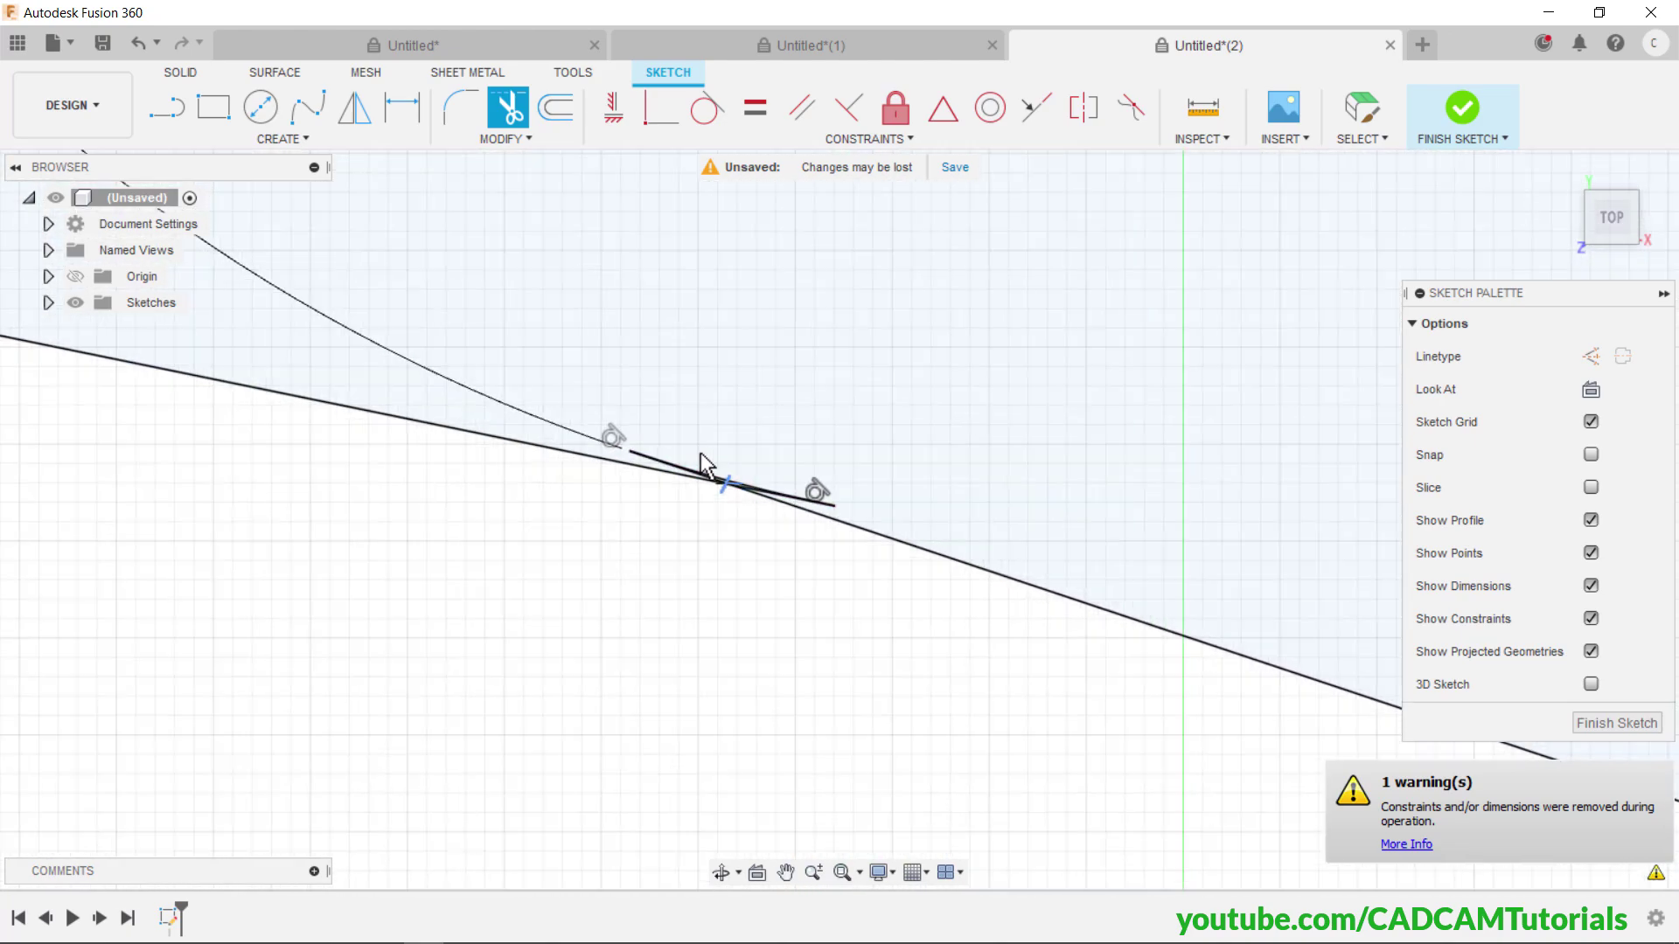
{"action": "left_click", "coordinate": [658, 499]}
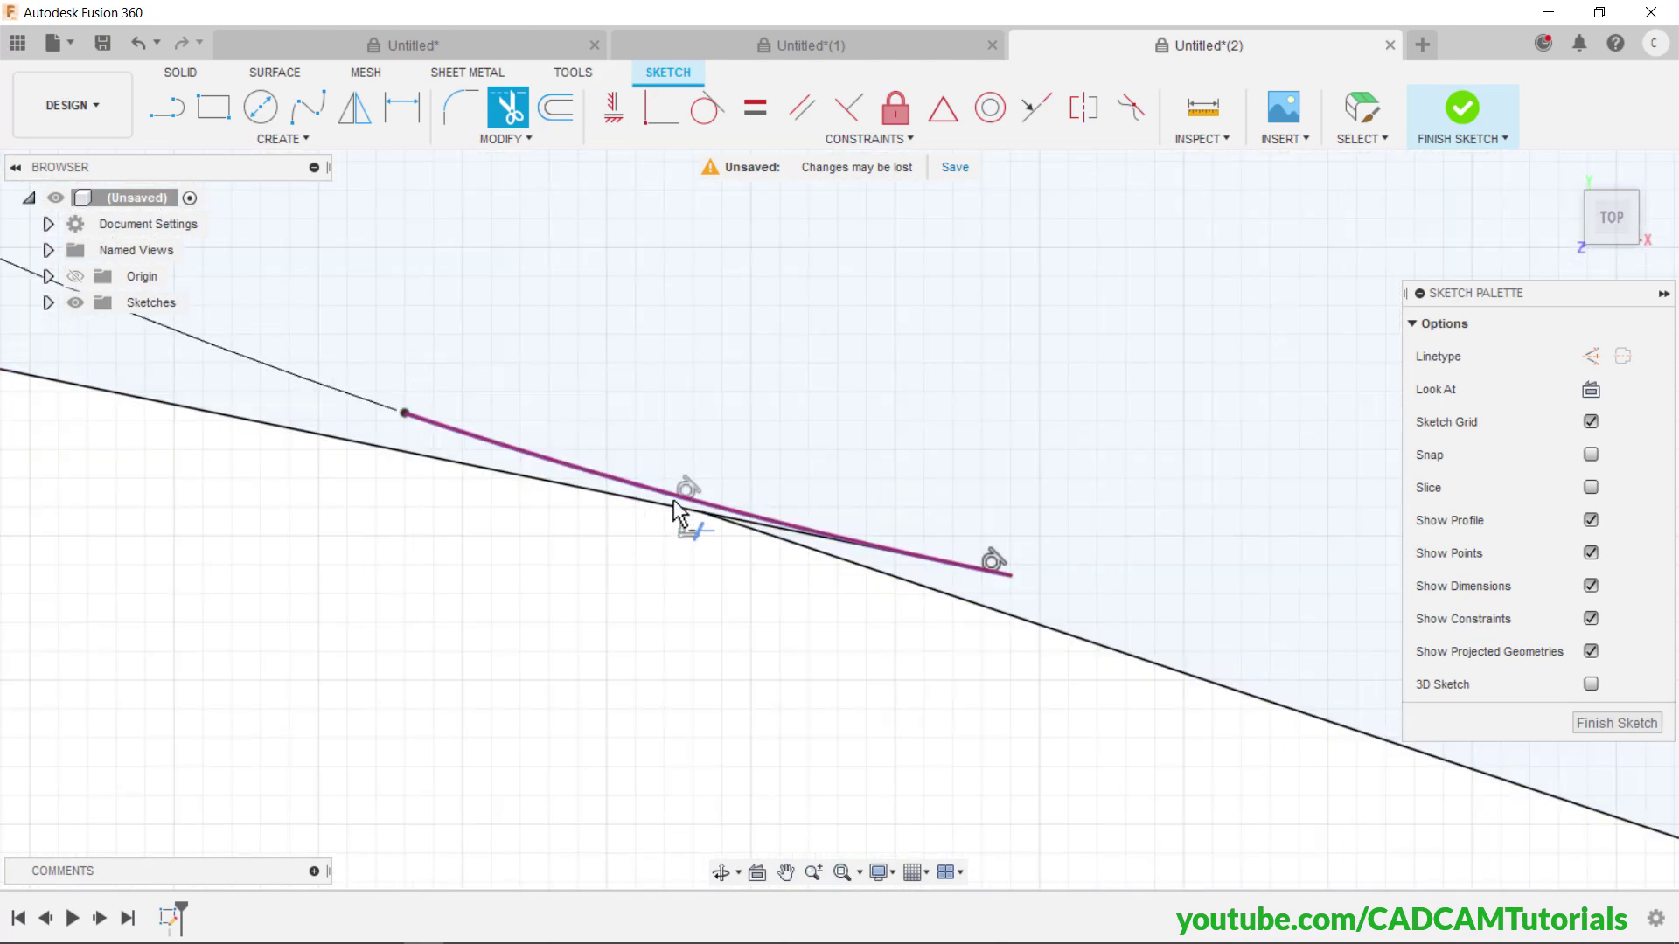
{"action": "left_click", "coordinate": [741, 529]}
{"action": "right_click", "coordinate": [624, 596]}
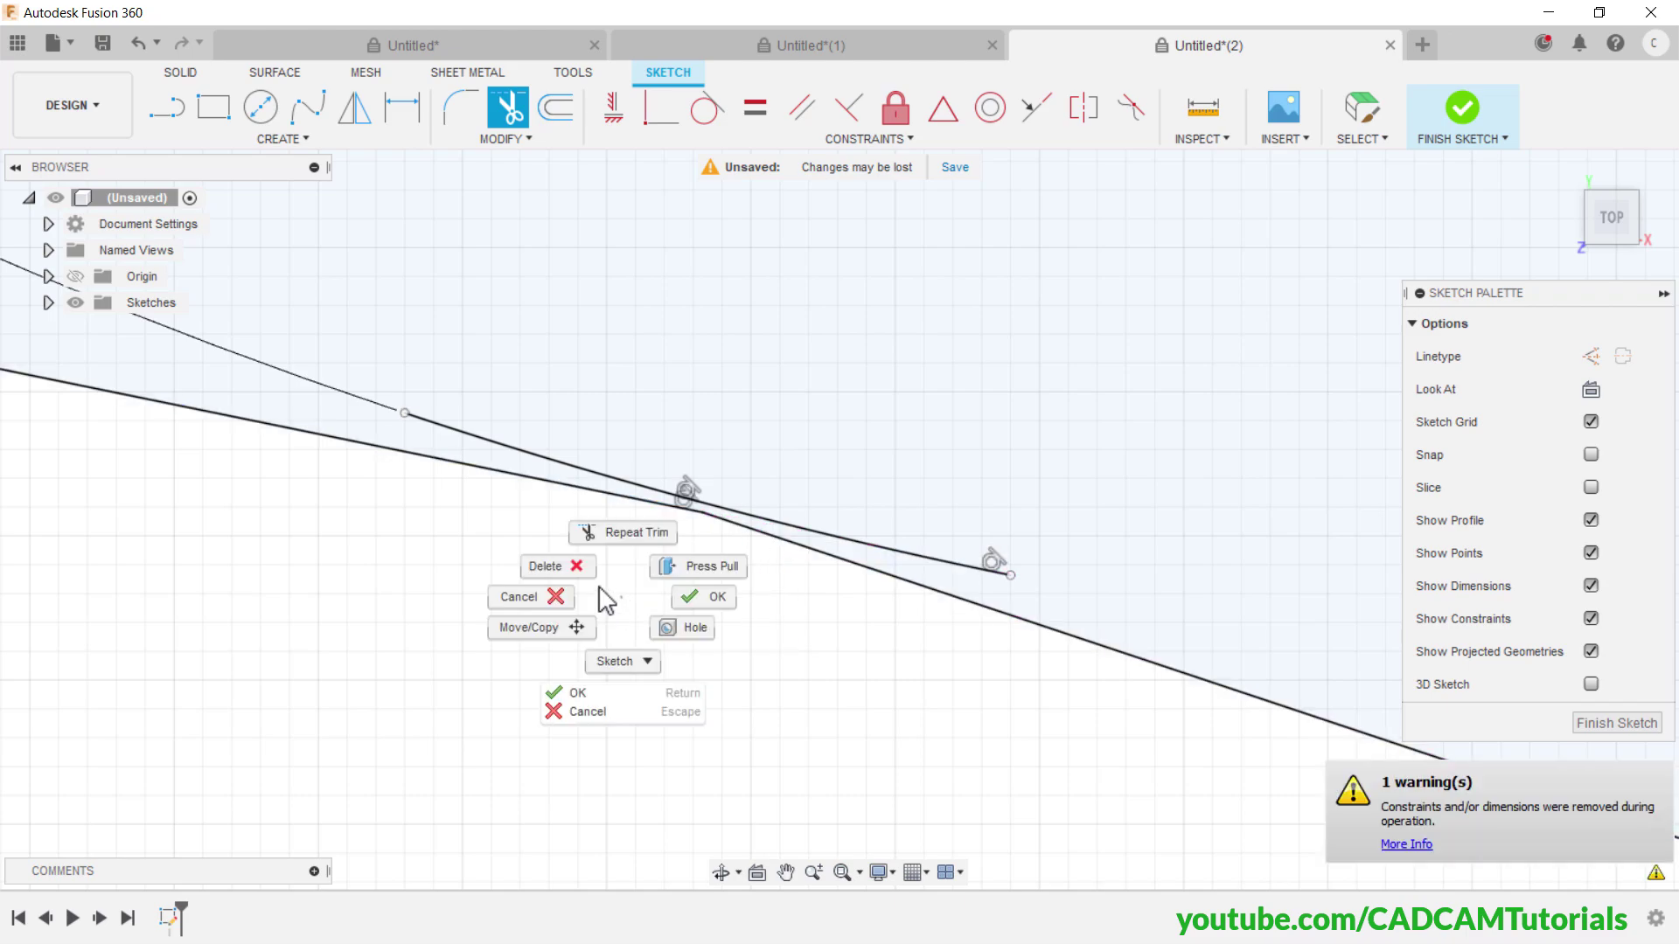
{"action": "left_click", "coordinate": [527, 604]}
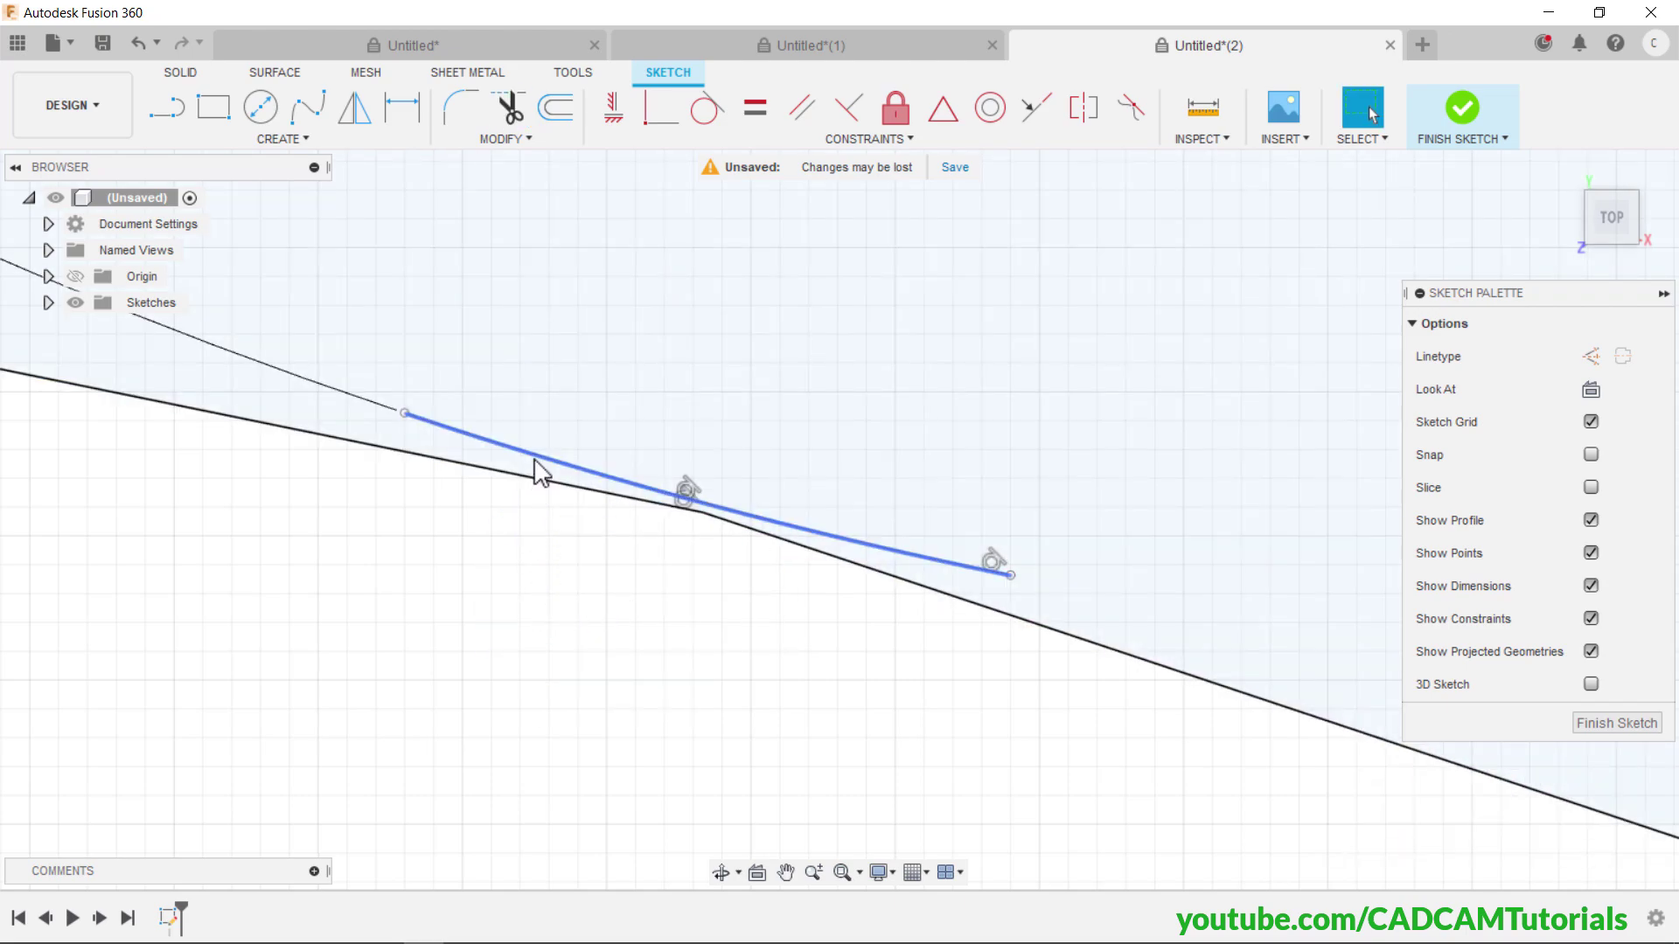
- Convert the short leftover arc of the 180 mm circle at the lower lines' junction to construction geometry
{"action": "left_click", "coordinate": [612, 489]}
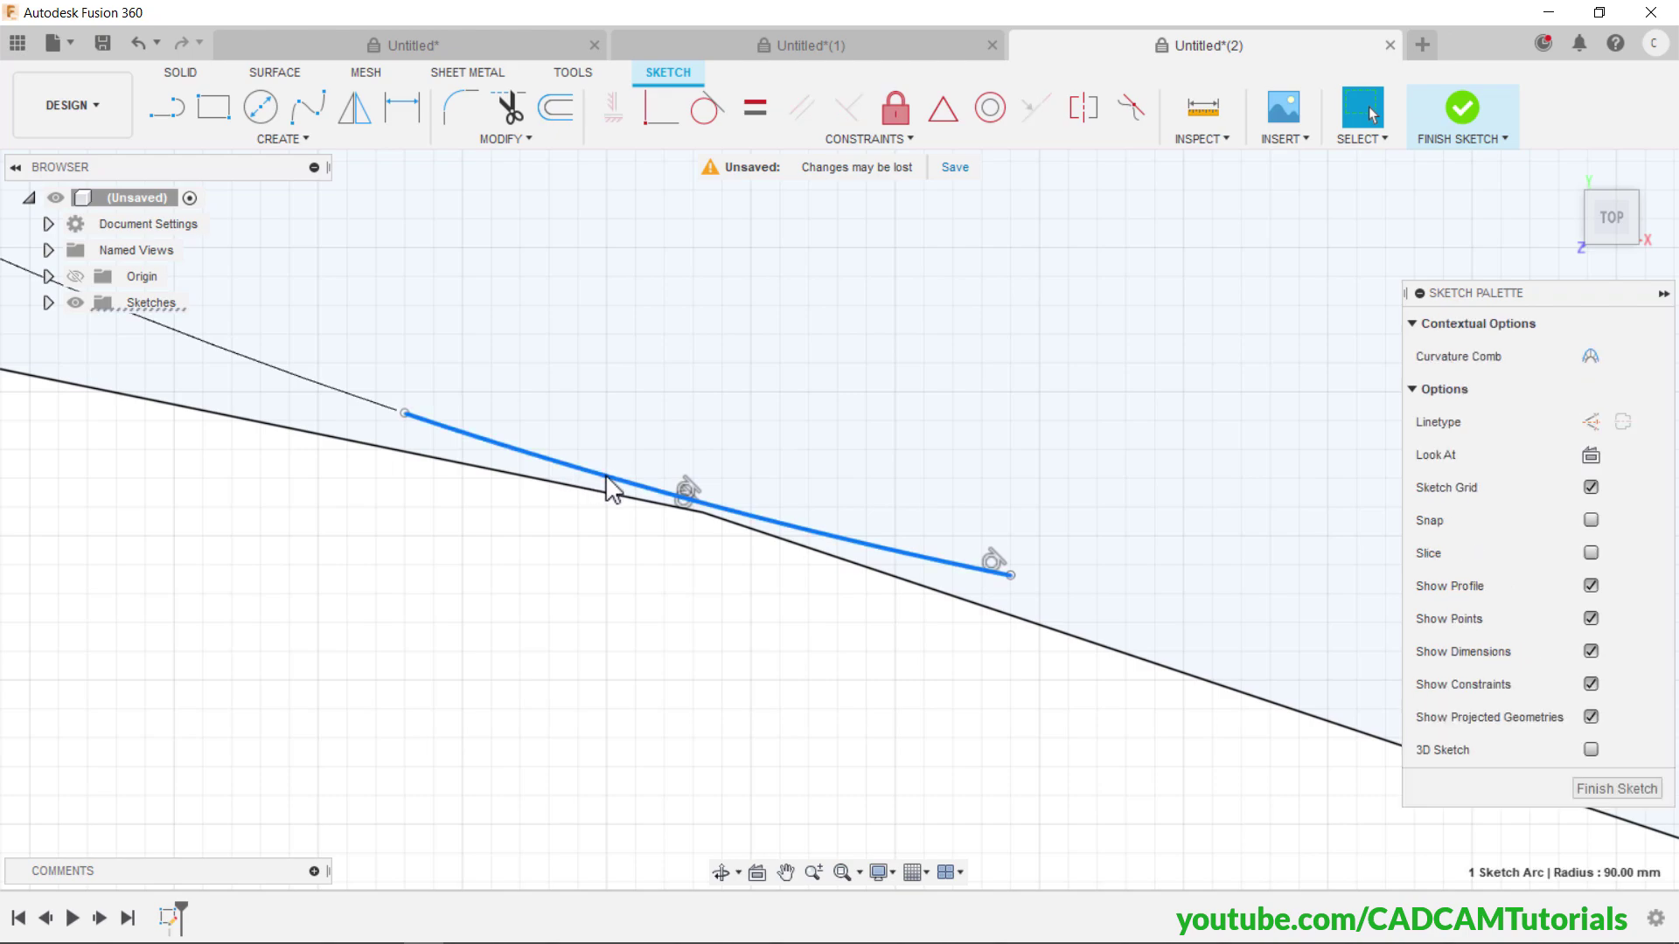
{"action": "left_click", "coordinate": [1590, 423]}
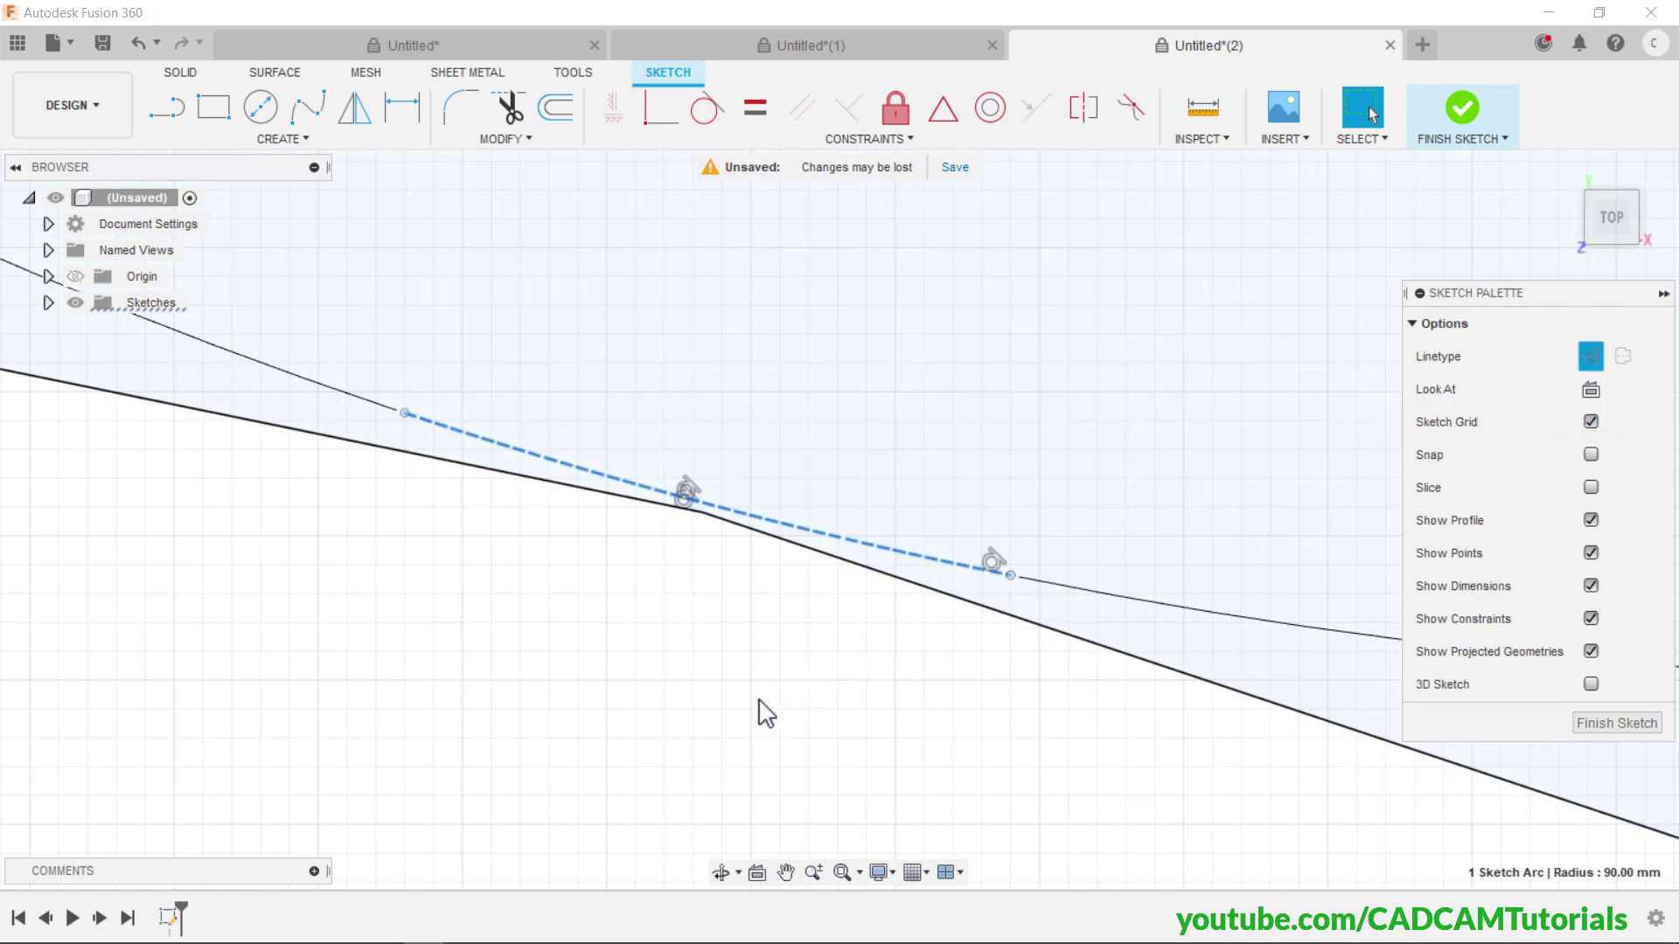
{"action": "left_click", "coordinate": [842, 872]}
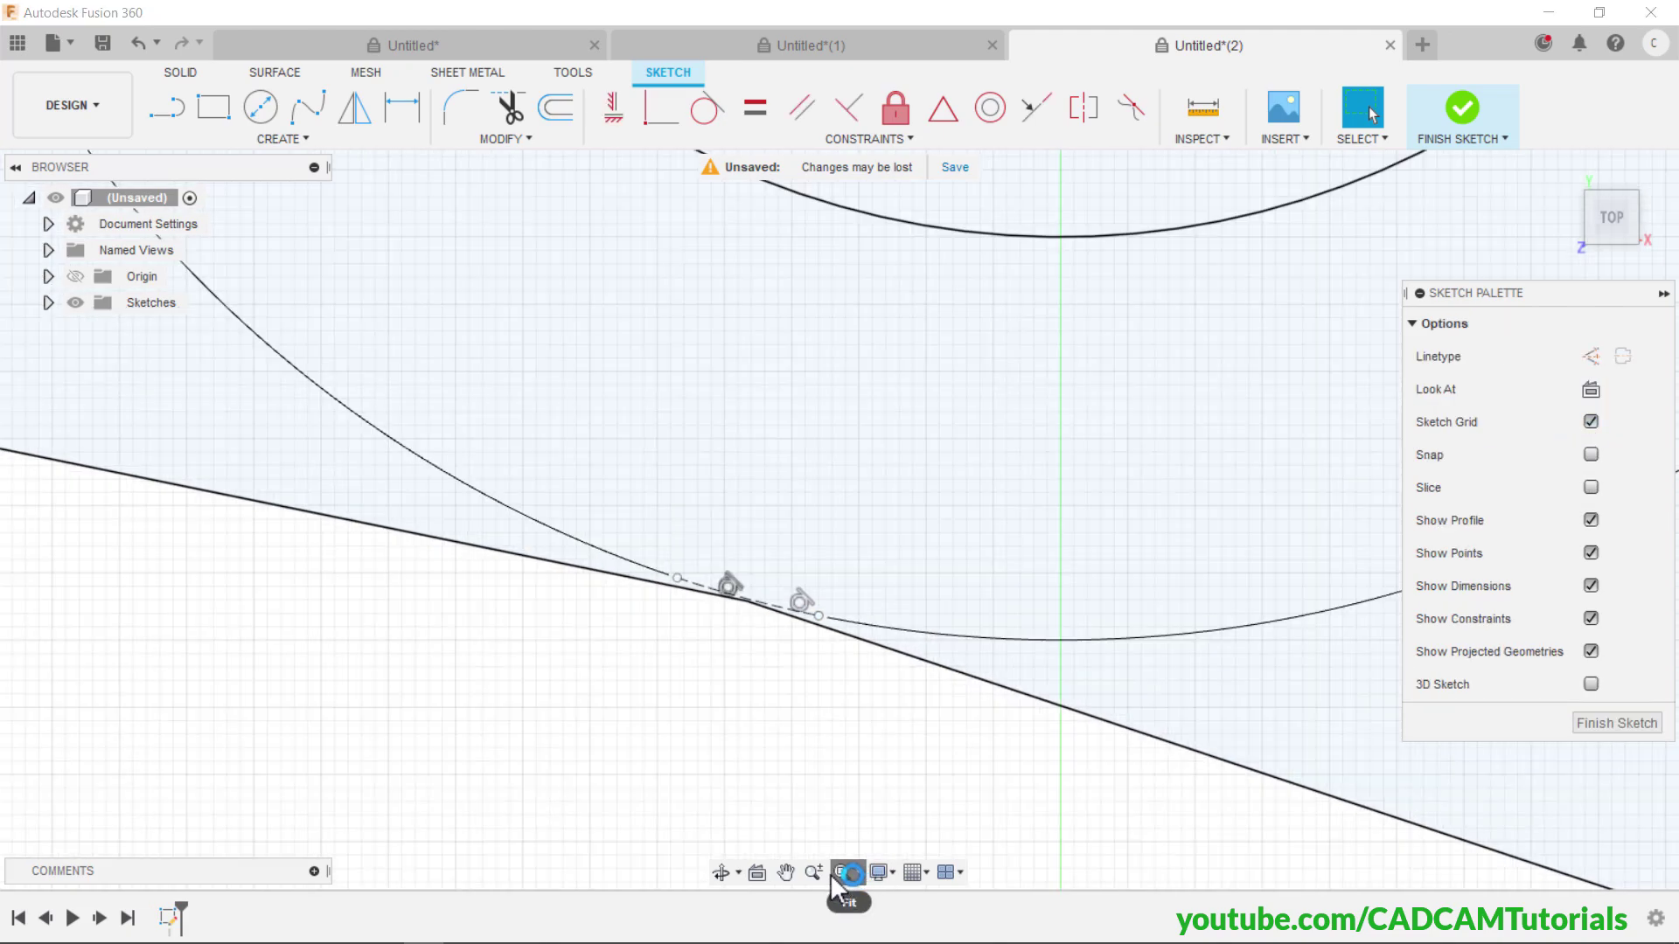
{"action": "scroll", "coordinate": [682, 699], "scroll_direction": "down", "scroll_amount": 3}
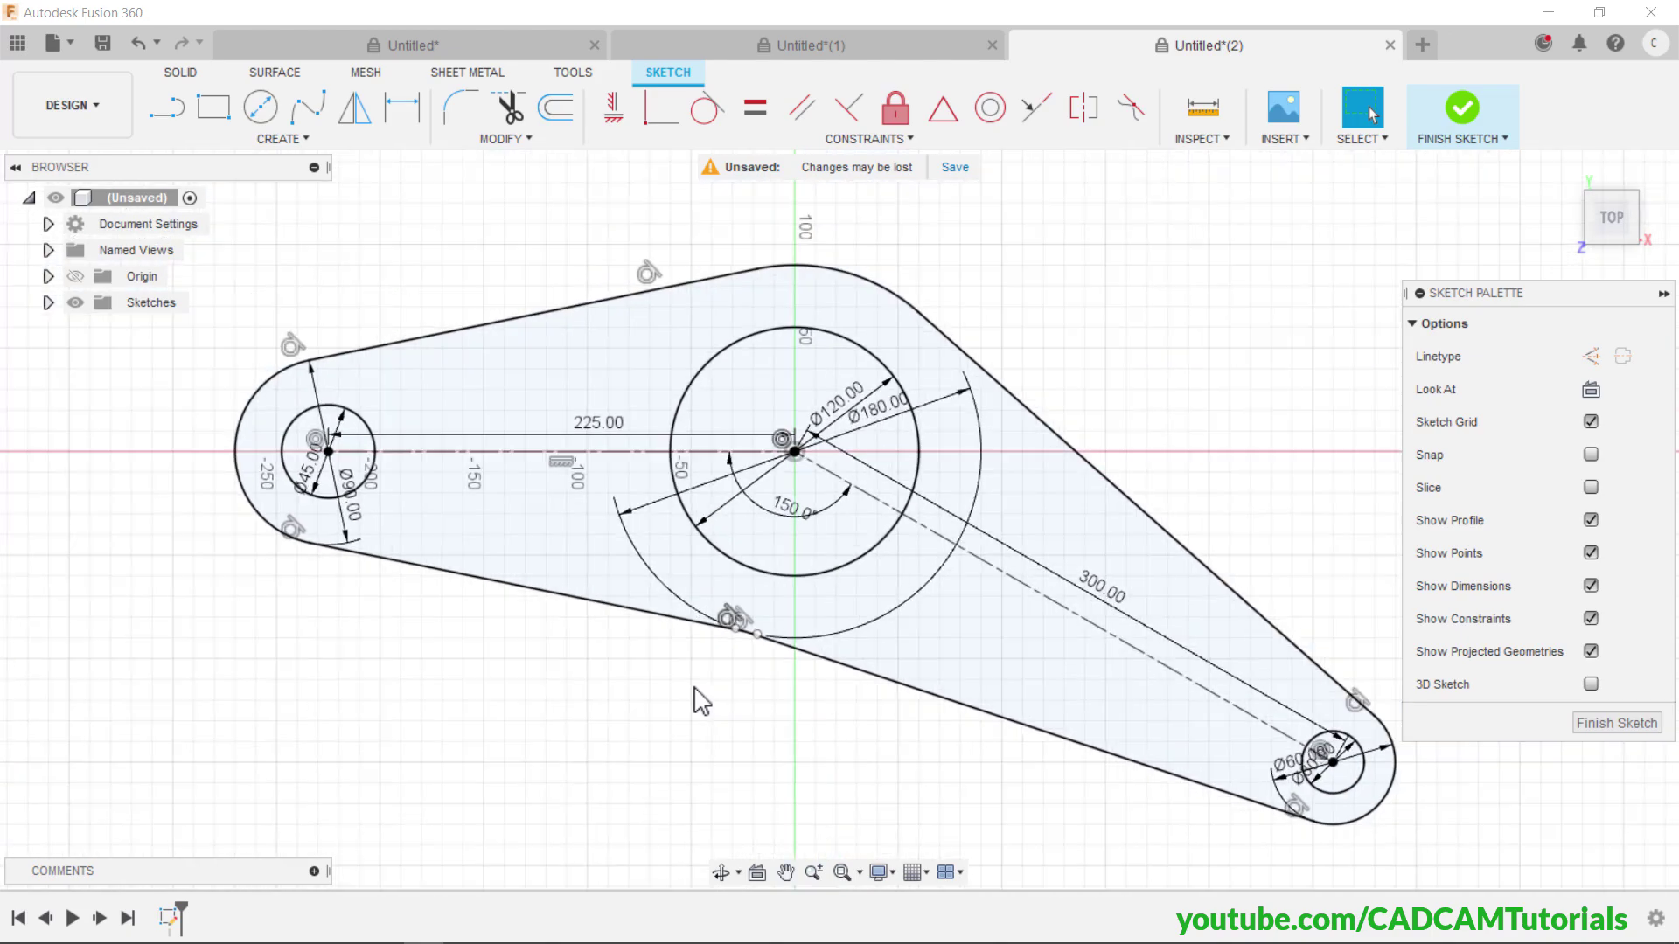